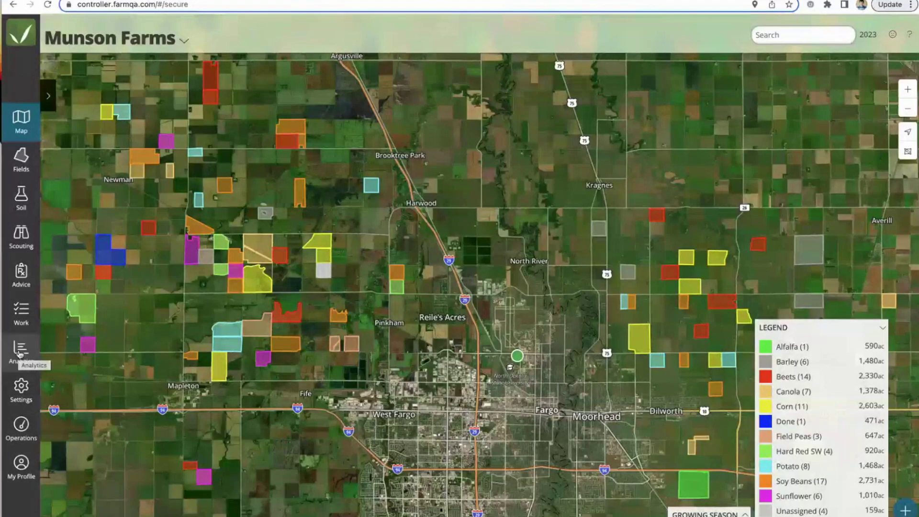
# Step: Go to Analytics and show the Metrics tab with the defined metrics list
pyautogui.click(19, 353)
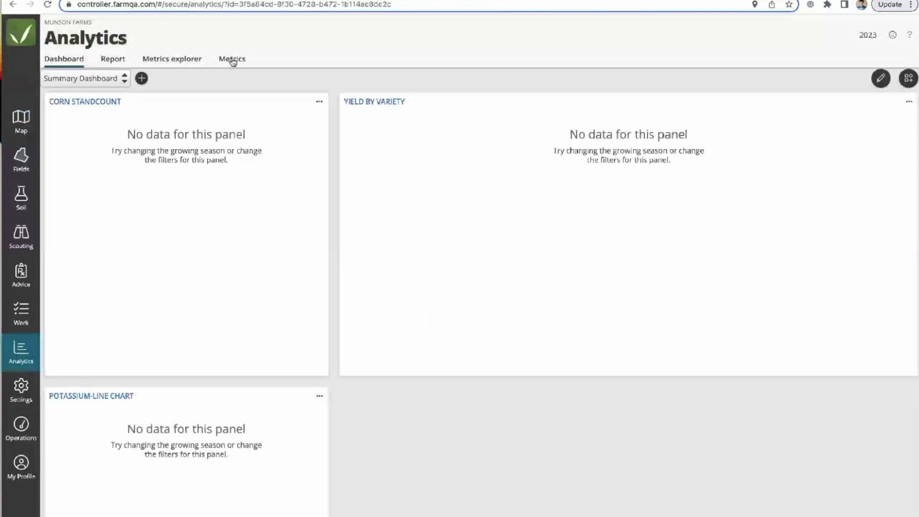
pyautogui.click(232, 59)
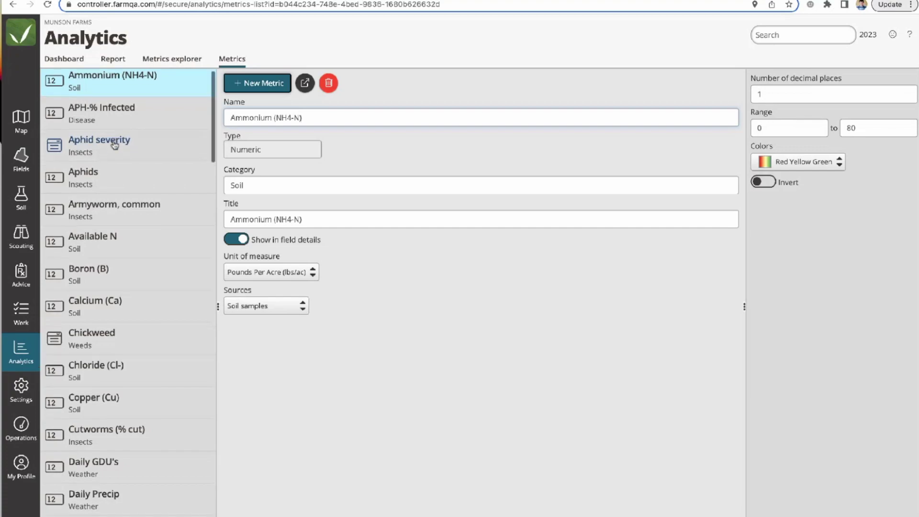
pyautogui.scroll(-3, 102, 242)
pyautogui.scroll(-4, 102, 243)
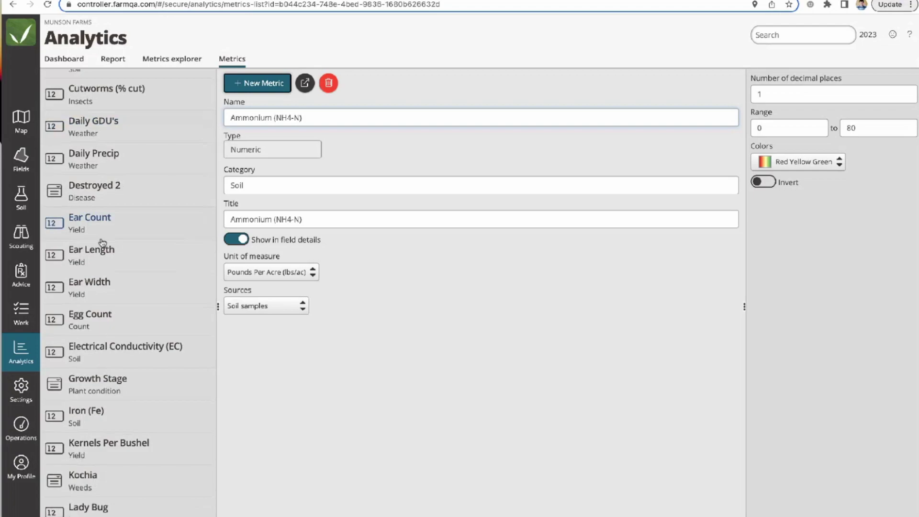
pyautogui.scroll(-1, 106, 230)
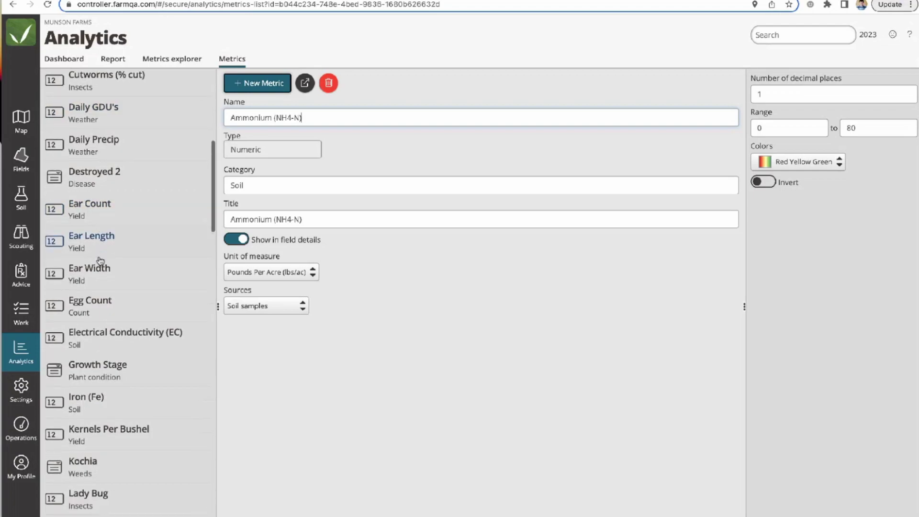
pyautogui.scroll(-2, 102, 297)
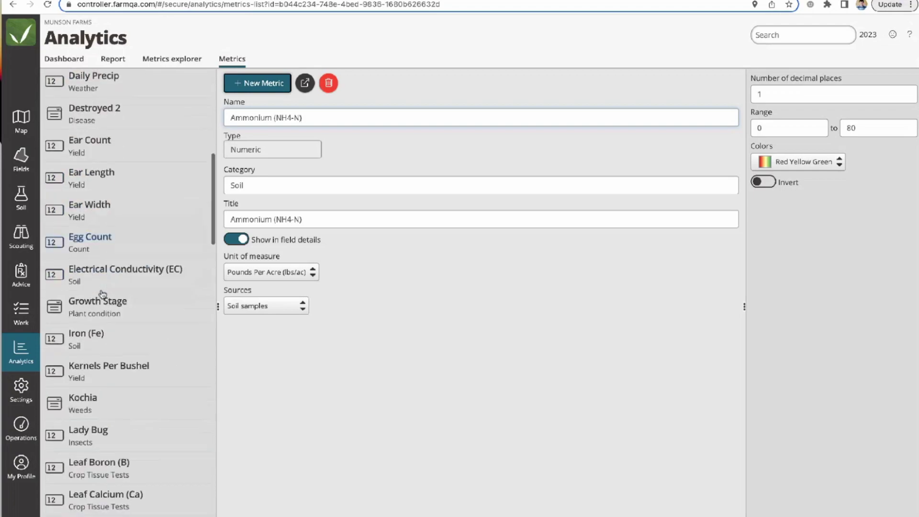
pyautogui.scroll(-3, 102, 311)
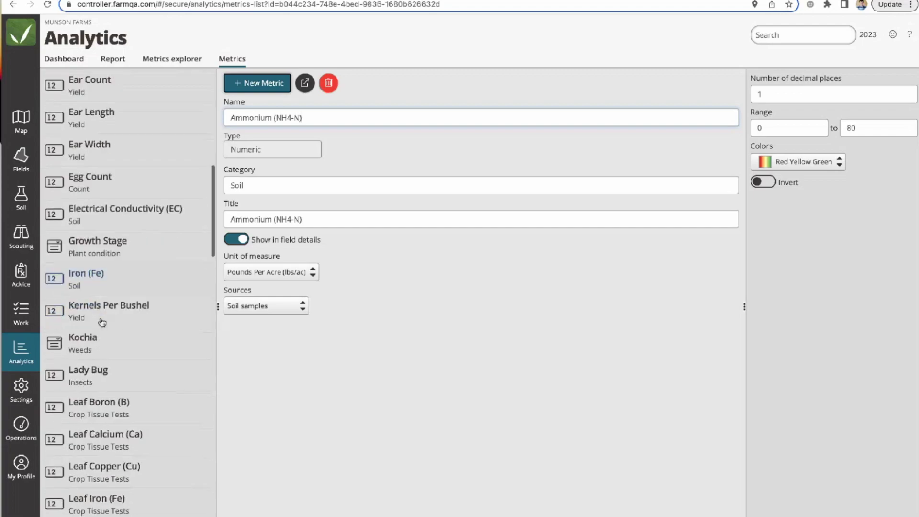
pyautogui.scroll(-2, 102, 323)
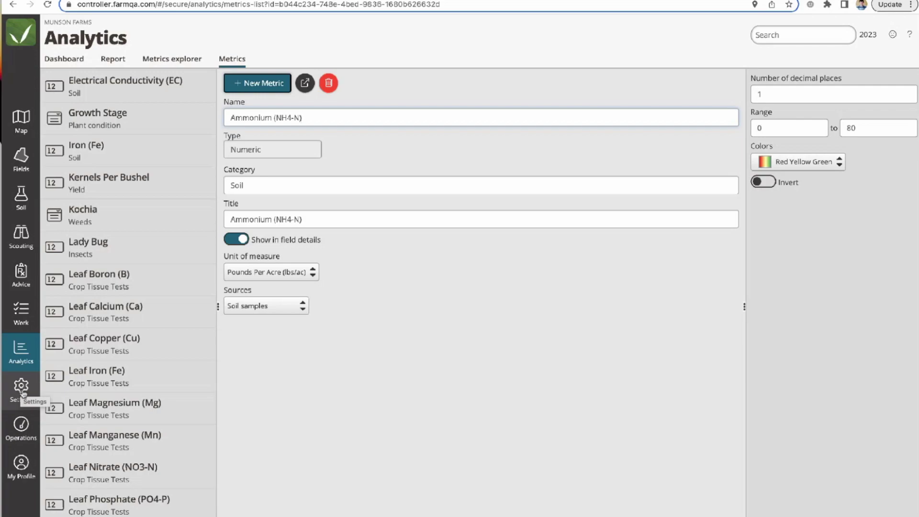
# Step: Show the Organization settings down to the Planet and Weather integration sections, highlighting the Weather heading
pyautogui.click(22, 393)
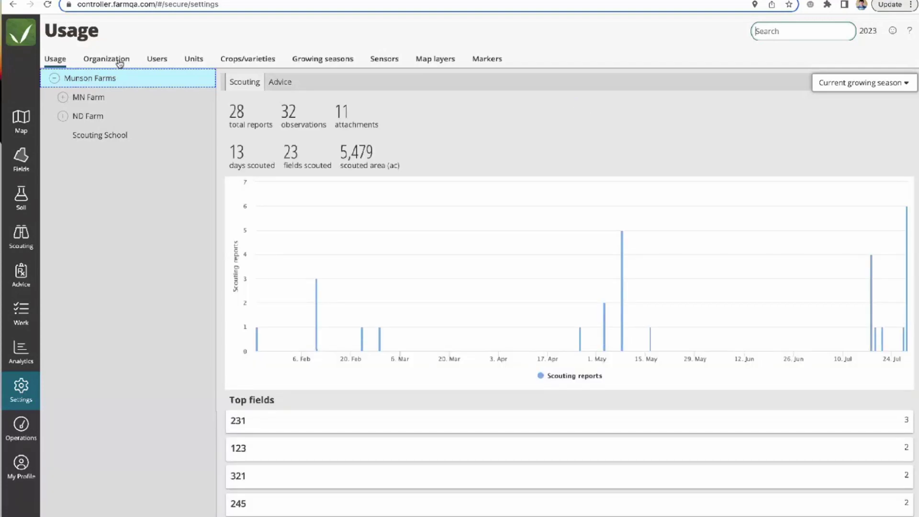
pyautogui.click(107, 59)
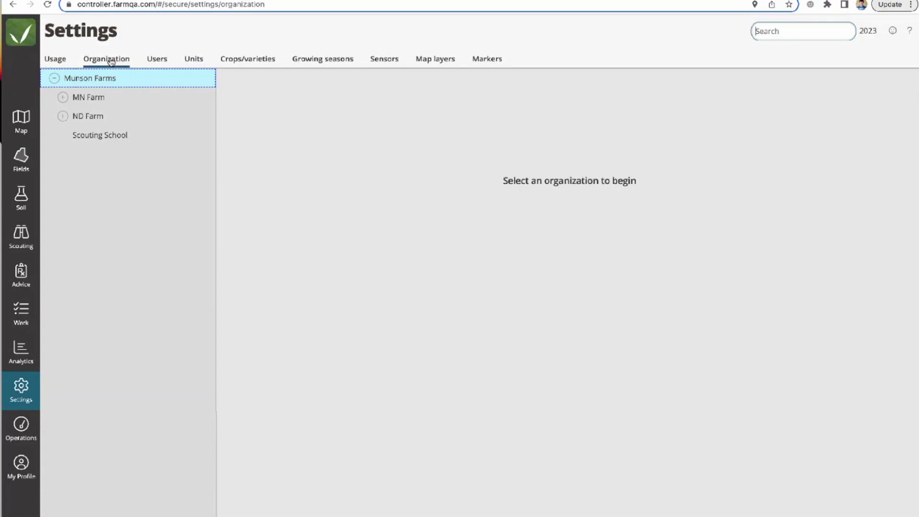
pyautogui.scroll(-6, 380, 332)
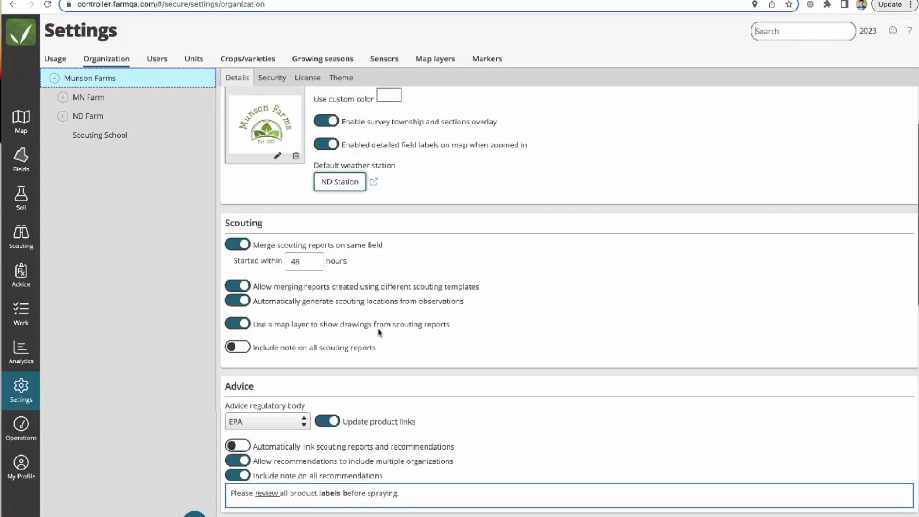
pyautogui.scroll(-5, 380, 332)
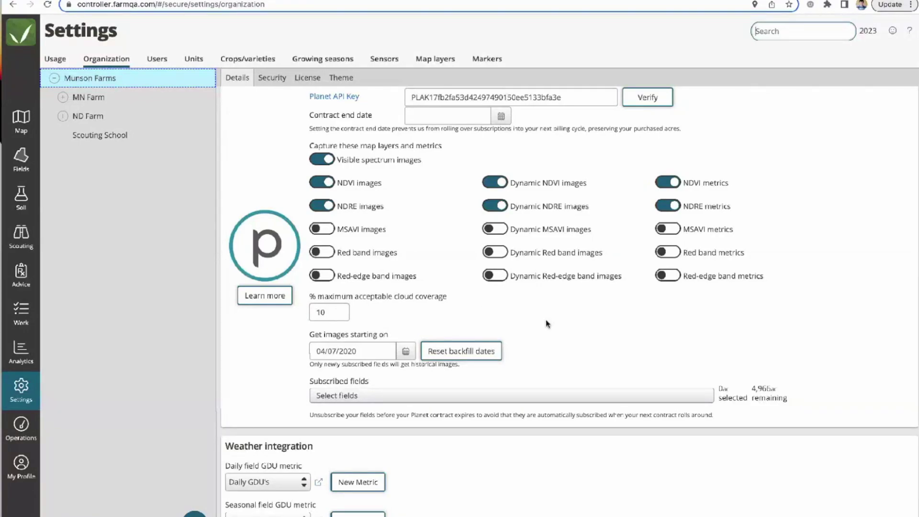
pyautogui.scroll(2, 546, 320)
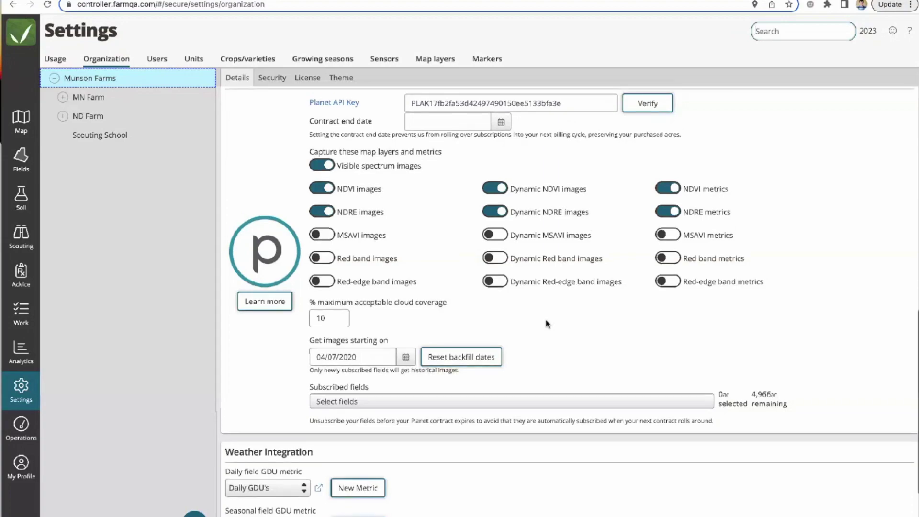
pyautogui.scroll(1, 546, 320)
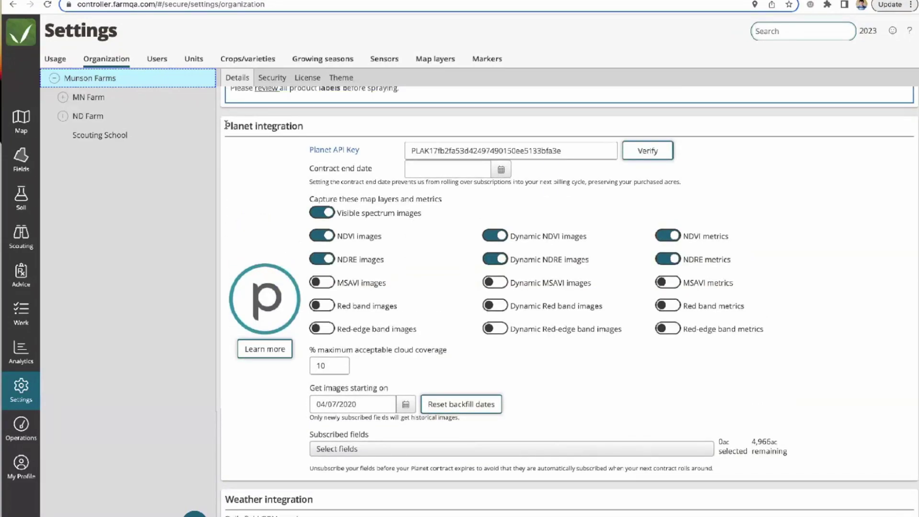
pyautogui.scroll(-6, 227, 374)
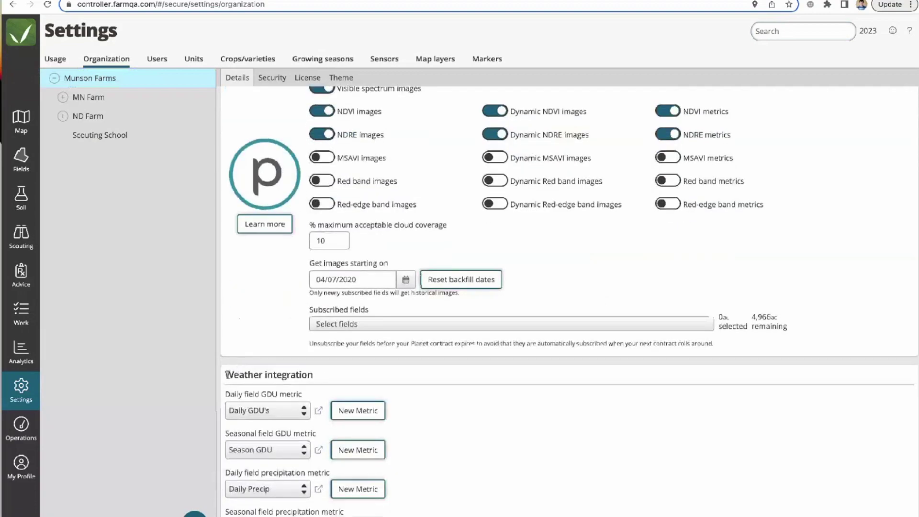
pyautogui.moveTo(228, 375); pyautogui.dragTo(322, 378)
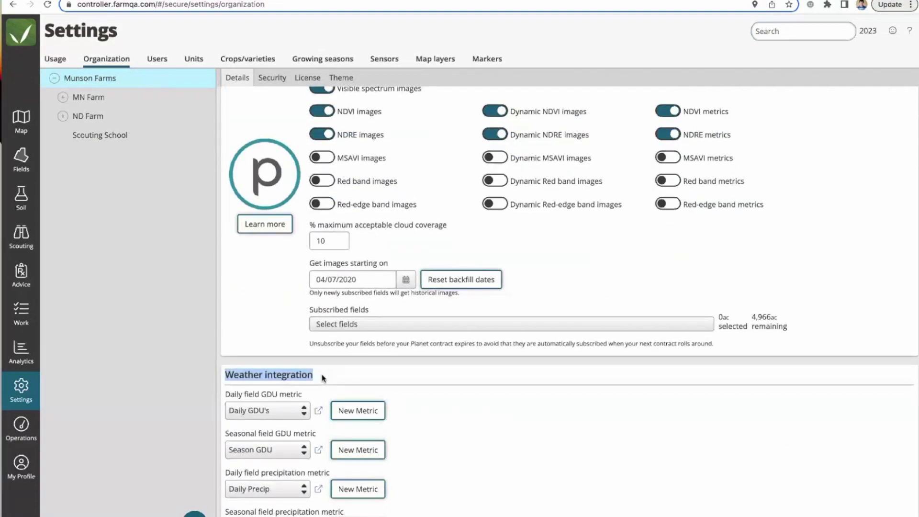
pyautogui.click(251, 323)
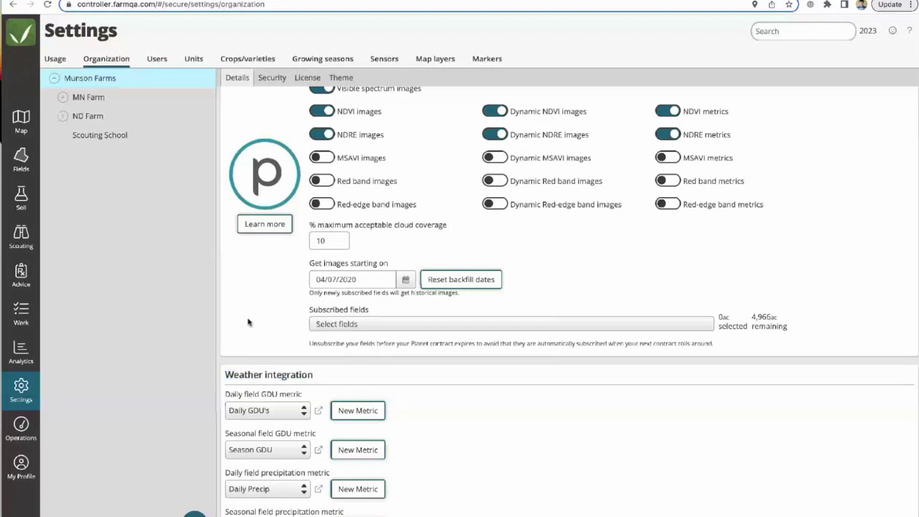
pyautogui.scroll(5, 299, 305)
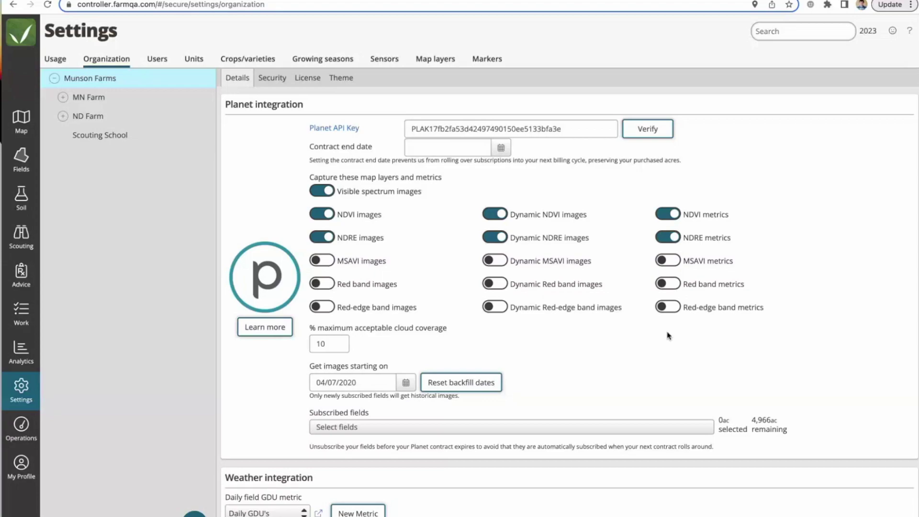
pyautogui.scroll(-3, 657, 339)
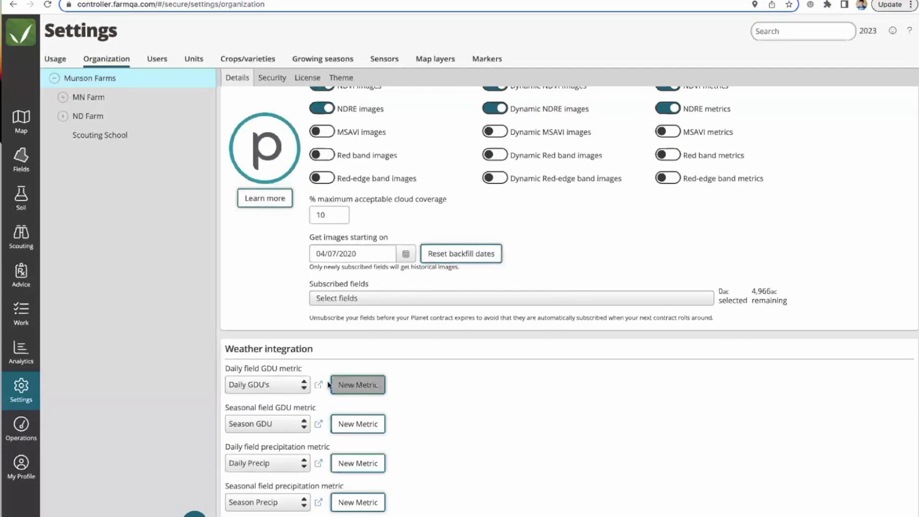
# Step: Open and close the Daily GDU's metric dropdown without changing it, then scroll the settings
pyautogui.click(266, 386)
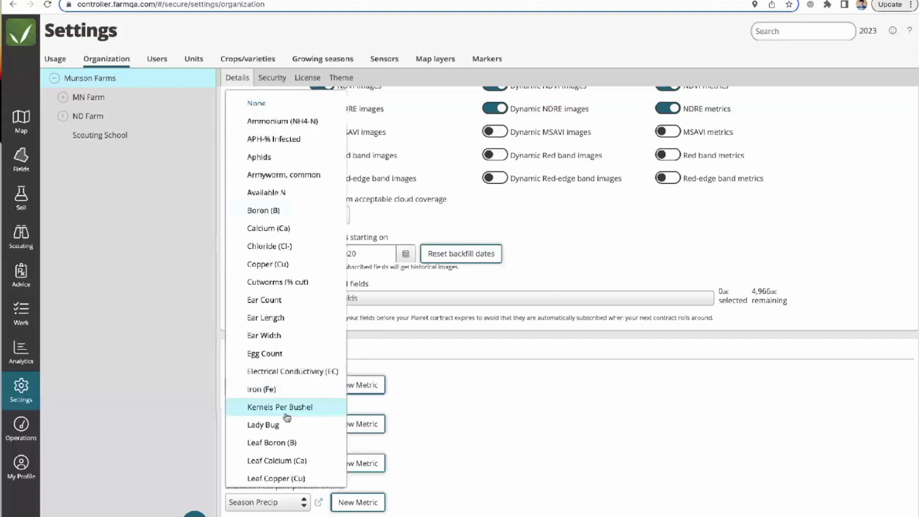
pyautogui.click(429, 398)
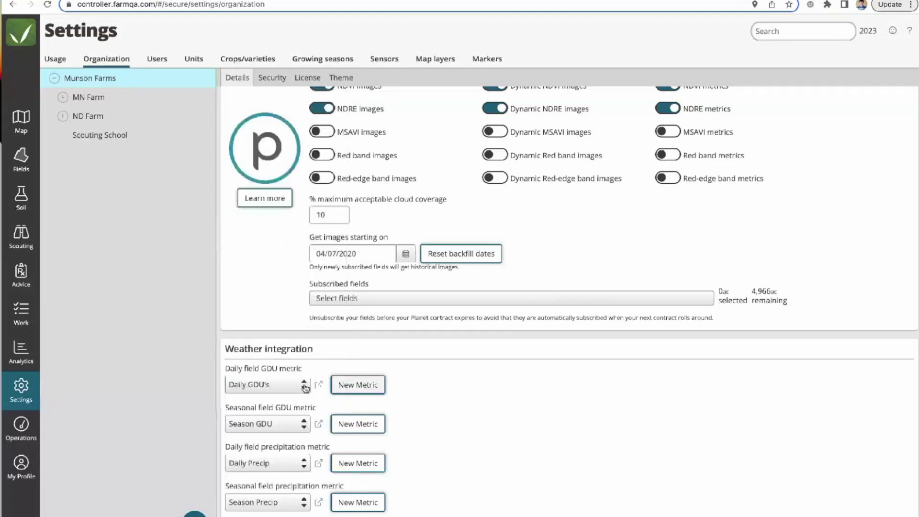
pyautogui.moveTo(261, 369); pyautogui.dragTo(304, 370)
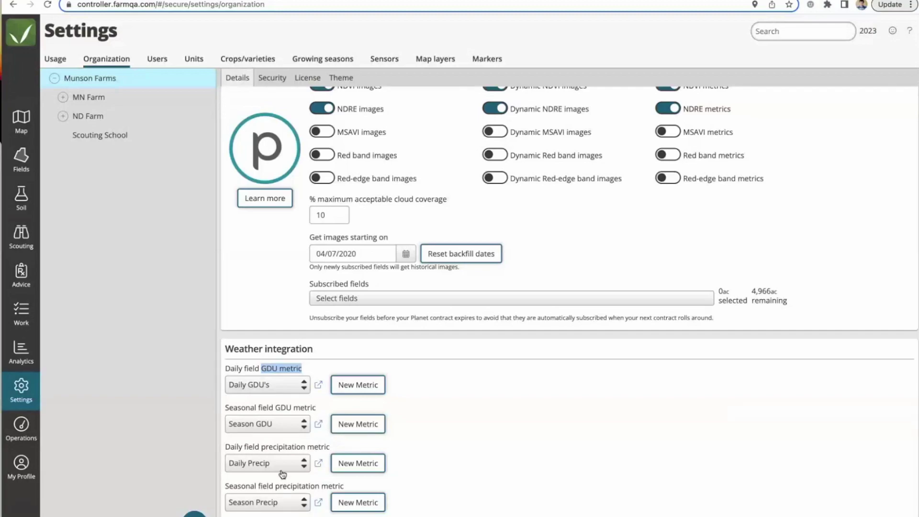
pyautogui.scroll(1, 602, 190)
pyautogui.scroll(1, 602, 191)
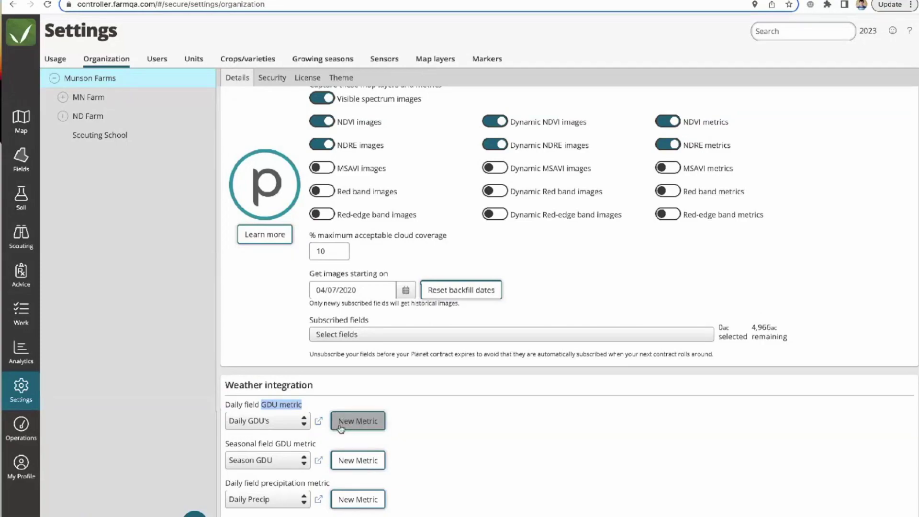
pyautogui.scroll(-1, 316, 431)
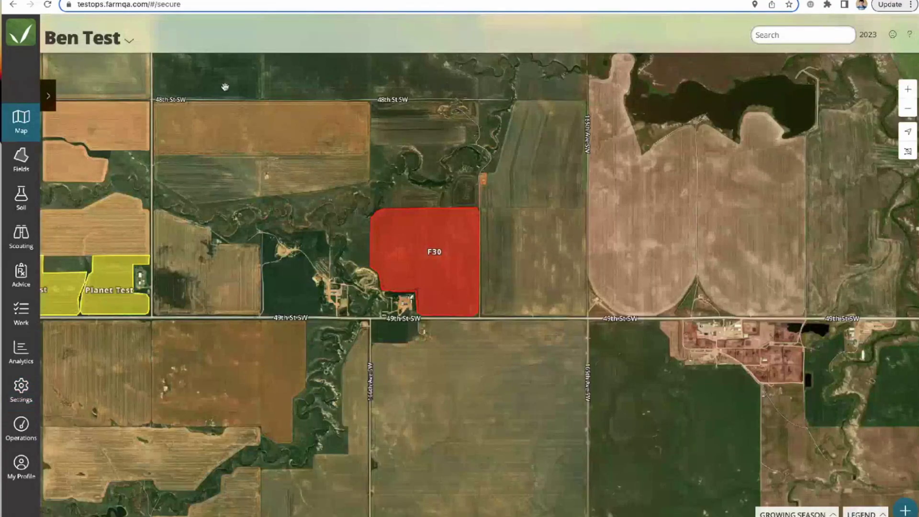
# Step: Show the Scouting Templates list with Corn Template, Flax Template and Soil Sampling
pyautogui.click(20, 236)
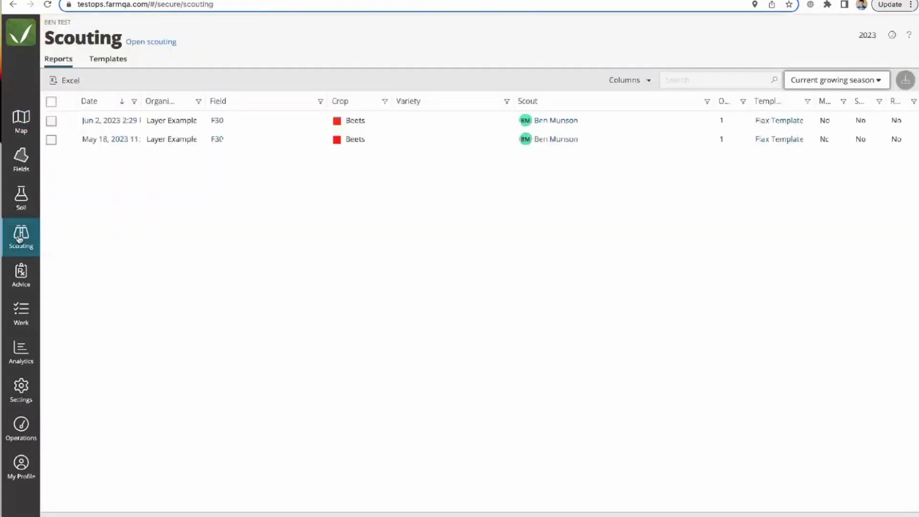
pyautogui.click(107, 63)
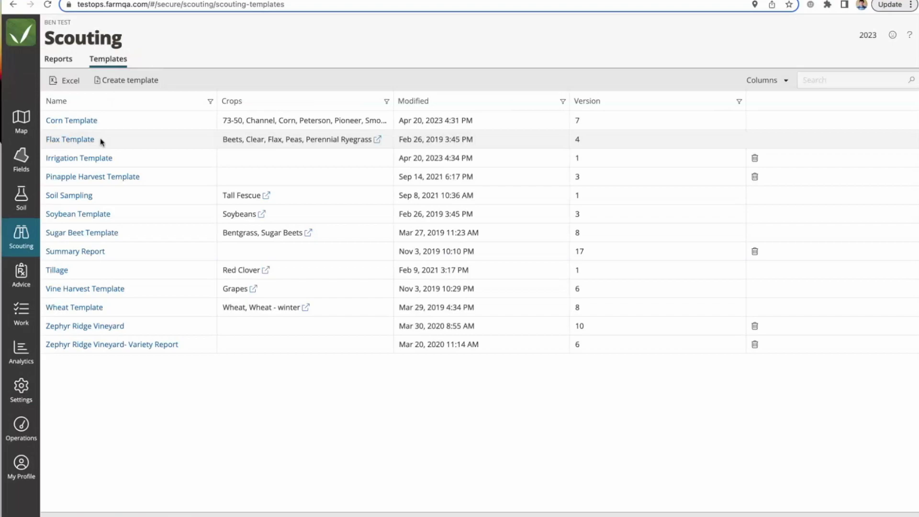
# Step: Open the Sugar Beet Template and move the Plant Conditions section ahead of Insects
pyautogui.click(71, 234)
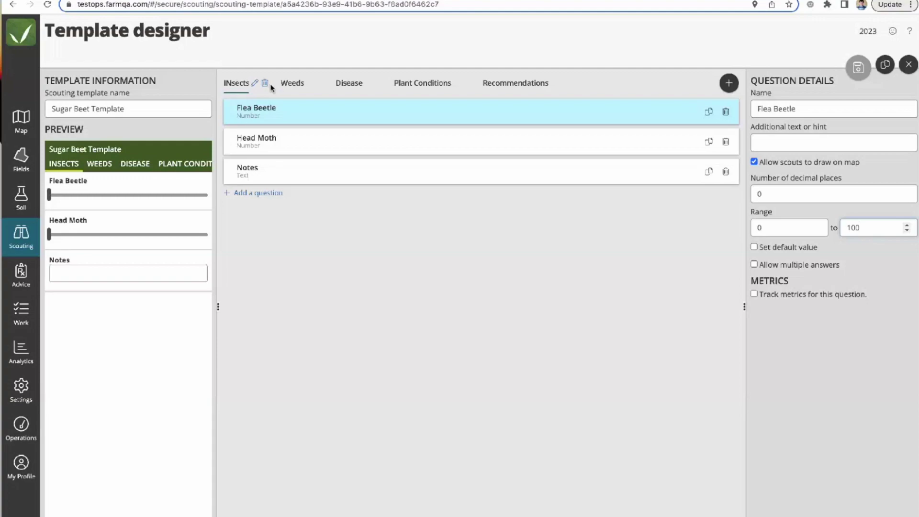
pyautogui.moveTo(430, 89); pyautogui.dragTo(255, 94)
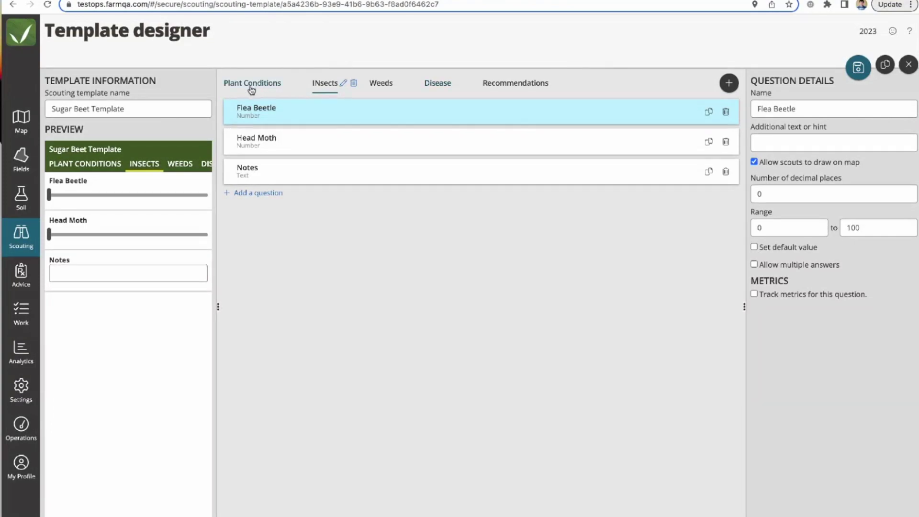
# Step: View Plant Conditions: Growth Stage, Emergence, Canopy Closure, Plant Date and Notes
pyautogui.click(251, 90)
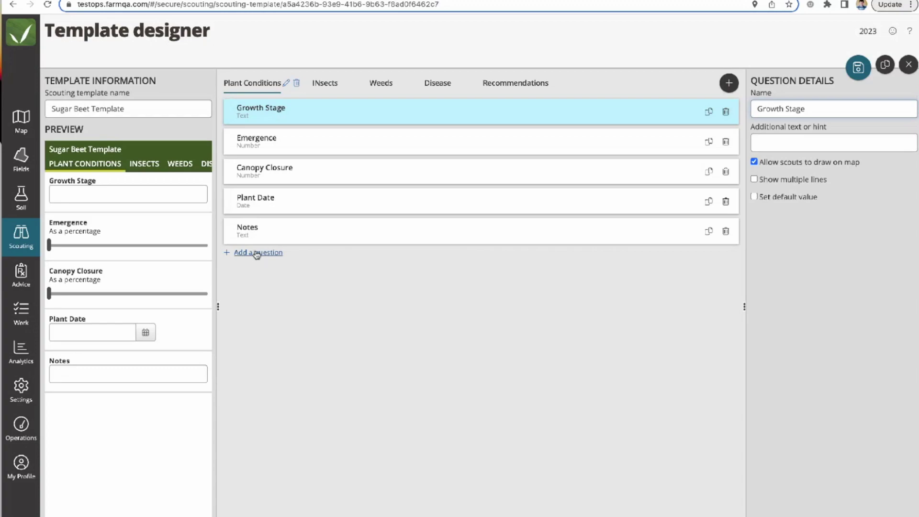
# Step: Delete the old Growth Stage question and add a new pick list question above Emergence
pyautogui.click(725, 113)
pyautogui.click(260, 224)
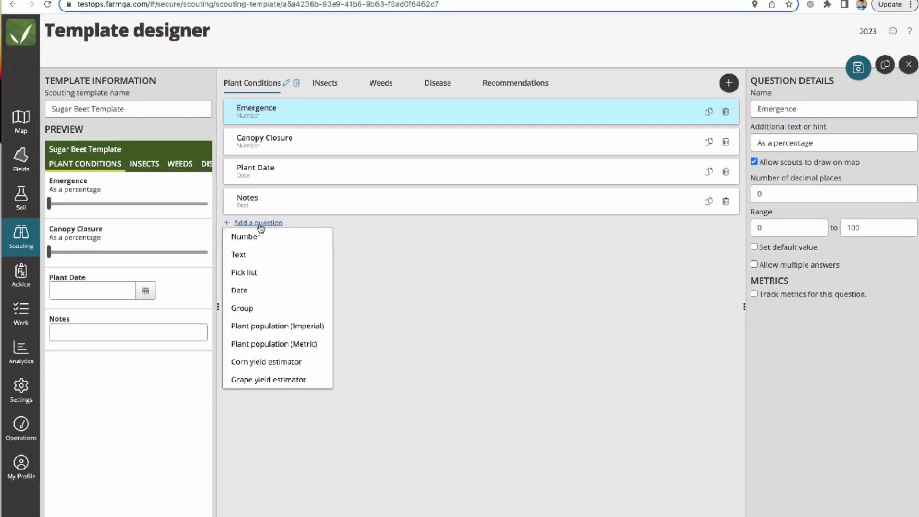
pyautogui.click(244, 272)
pyautogui.moveTo(287, 235); pyautogui.dragTo(291, 118)
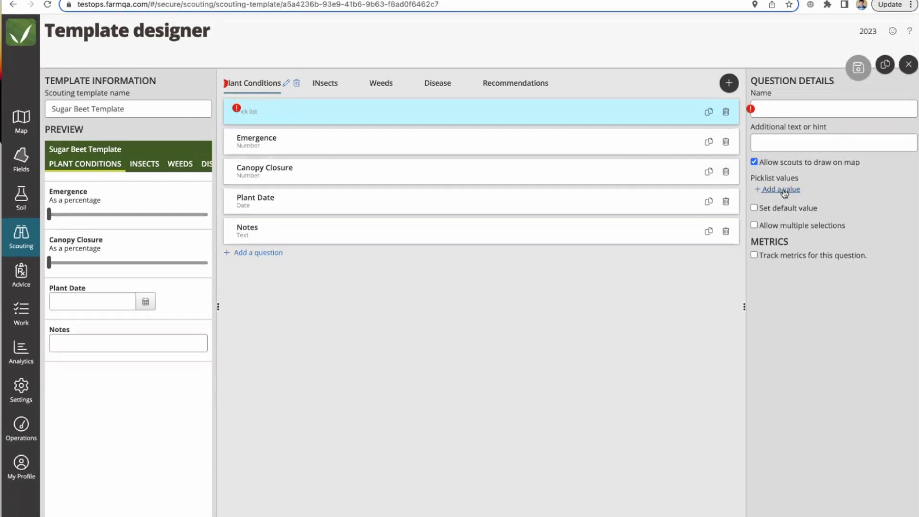
# Step: Name the new pick list question 'Growth Stage'
pyautogui.click(784, 107)
pyautogui.write('Gr\\owt')
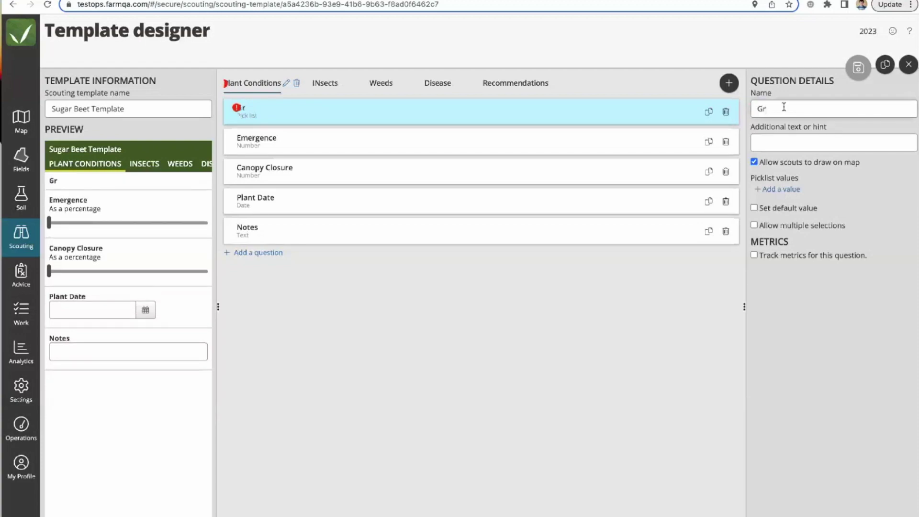
pyautogui.press('BackSpace')
pyautogui.press('BackSpace')
pyautogui.press('BackSpace')
pyautogui.press('BackSpace')
pyautogui.write('owth Stage')
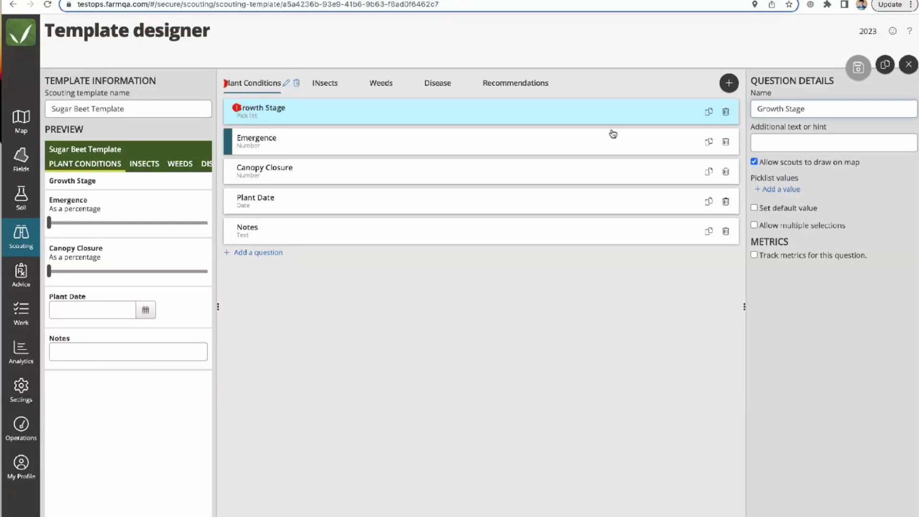
# Step: Add the first pick list values Germination and V1
pyautogui.moveTo(90, 109); pyautogui.dragTo(52, 109)
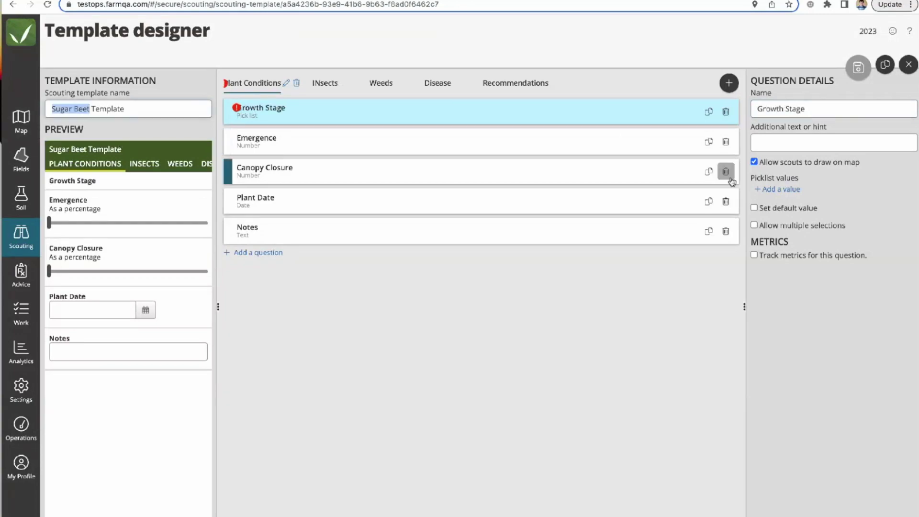
pyautogui.click(779, 190)
pyautogui.write('G')
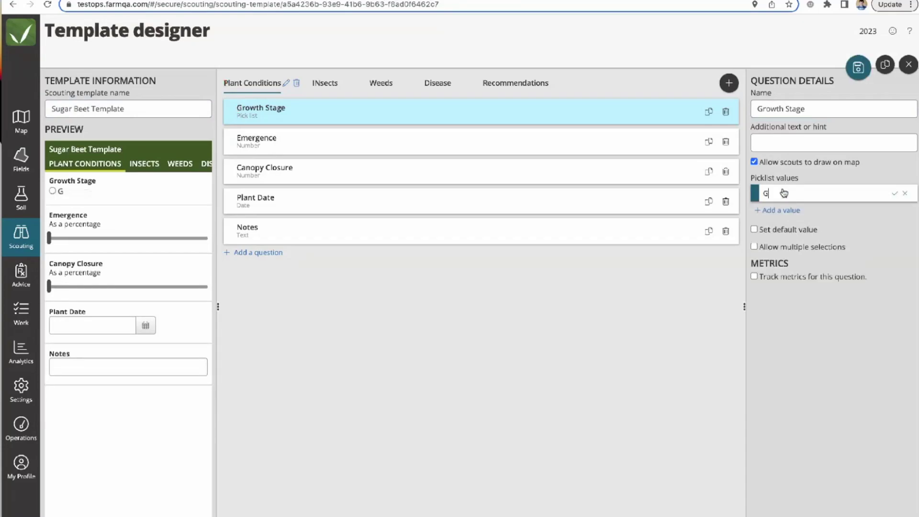
pyautogui.click(780, 209)
pyautogui.click(895, 193)
pyautogui.write('er')
pyautogui.write('nation')
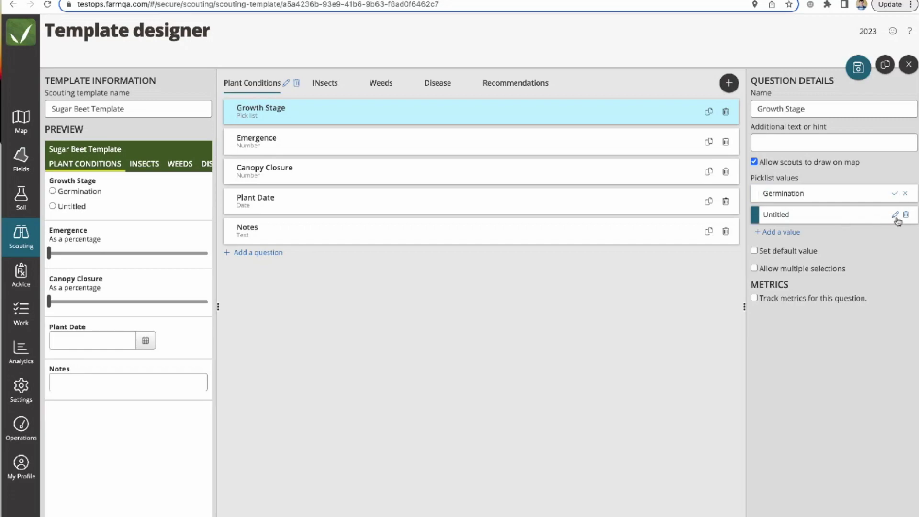
pyautogui.click(896, 216)
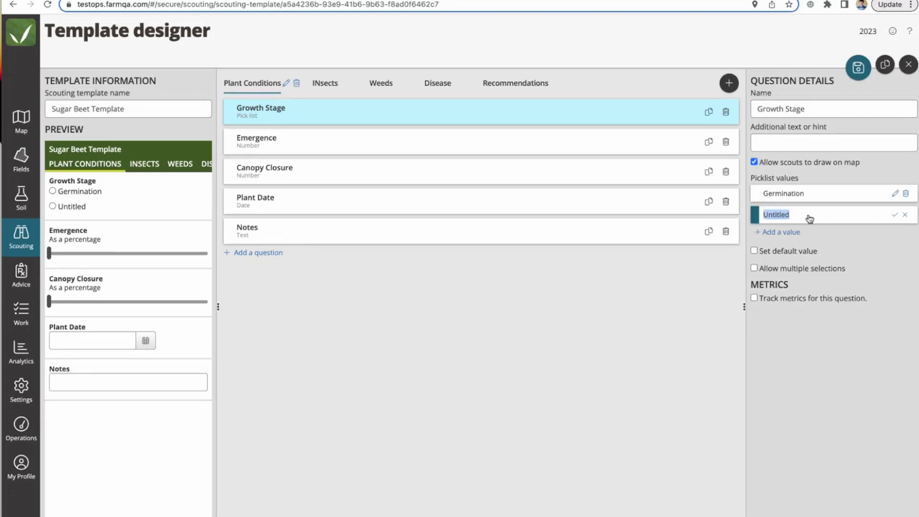
pyautogui.write('V1')
pyautogui.press('Return')
# Step: Add the pick list values V1.1, V1.5, V2 and V3
pyautogui.click(789, 233)
pyautogui.write('V1.1')
pyautogui.click(785, 252)
pyautogui.write('V1.5')
pyautogui.click(786, 274)
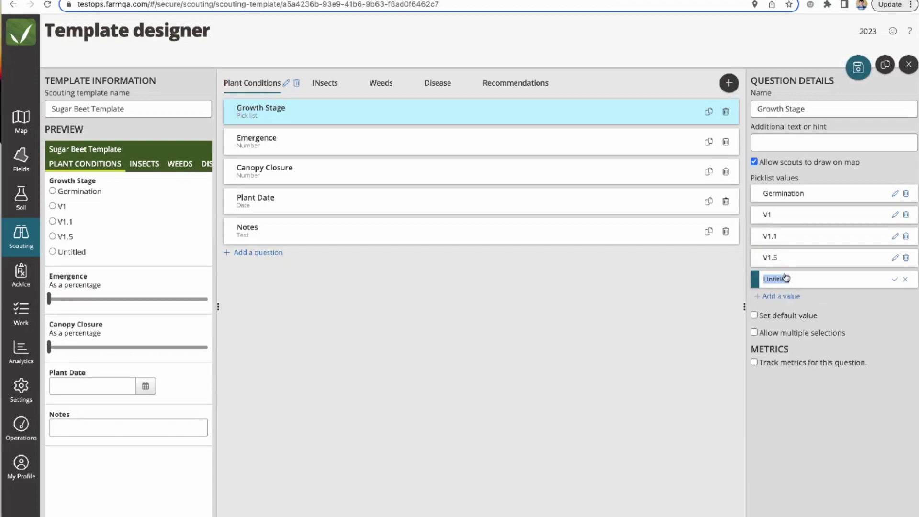
pyautogui.write('V2')
pyautogui.press('Return')
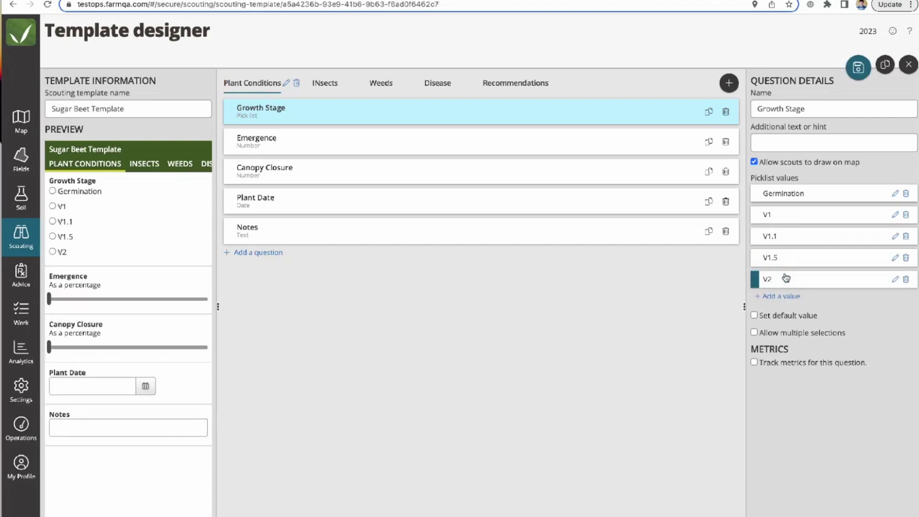
pyautogui.click(782, 293)
pyautogui.write('V3')
pyautogui.press('Return')
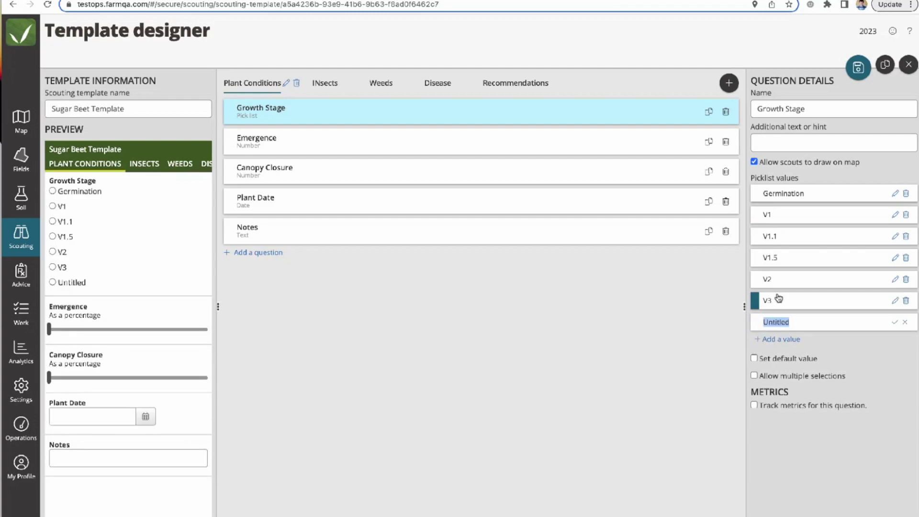
# Step: Add values V4, V5 and V6, discard the extra empty row, and dismiss the question types
pyautogui.write('V4')
pyautogui.press('Return')
pyautogui.write('V5')
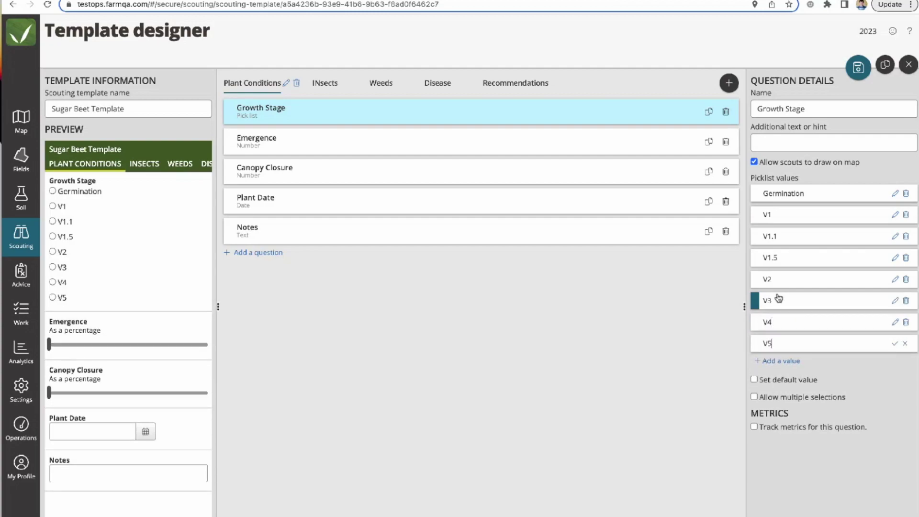
pyautogui.press('Return')
pyautogui.write('V5')
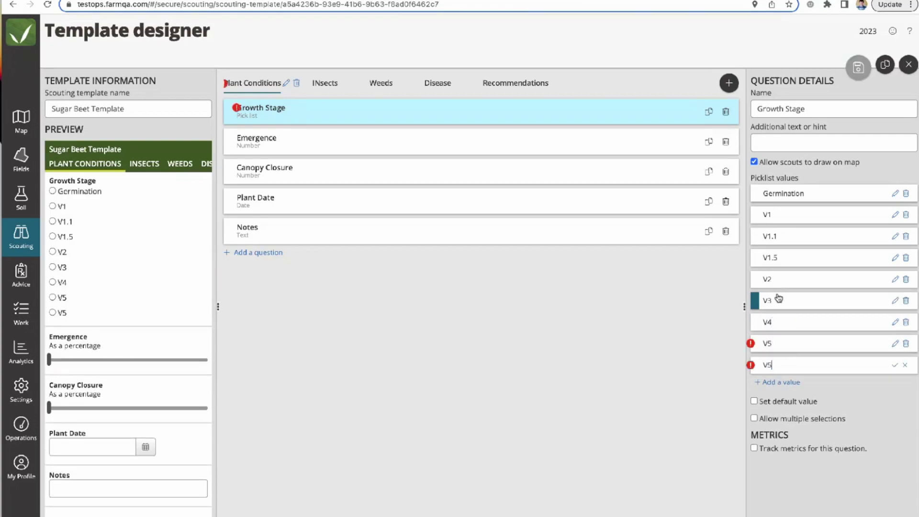
pyautogui.press('BackSpace')
pyautogui.write('6')
pyautogui.press('Return')
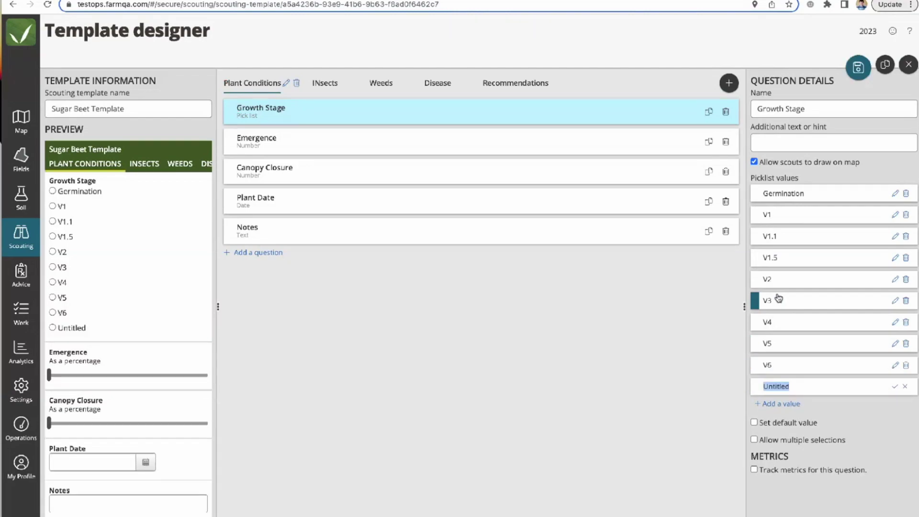
pyautogui.click(905, 386)
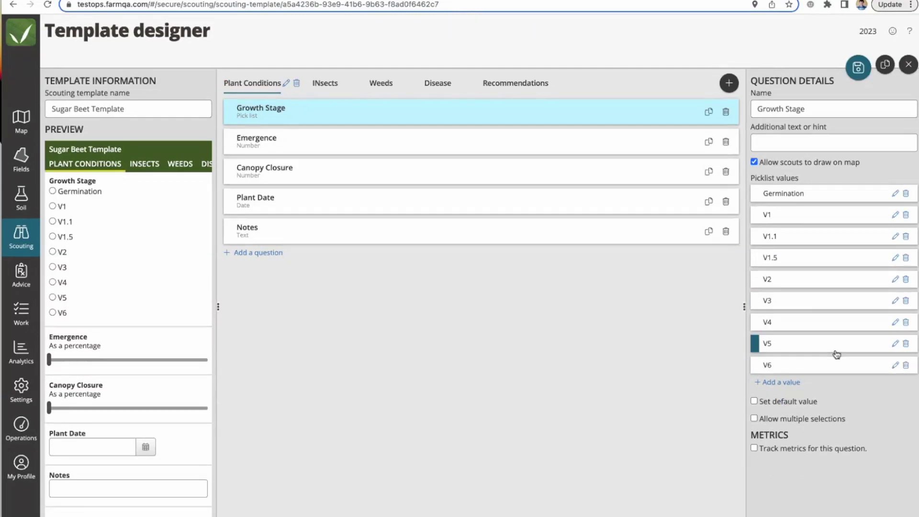
pyautogui.click(258, 252)
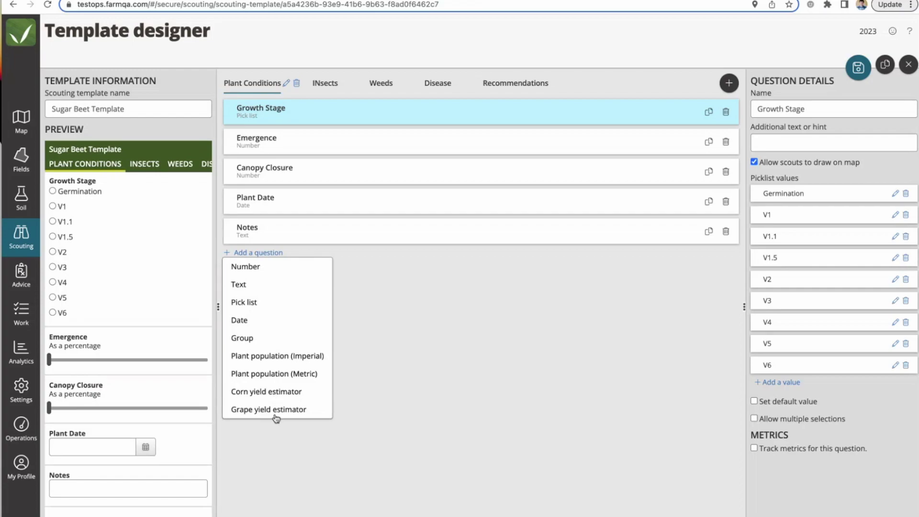
pyautogui.click(607, 412)
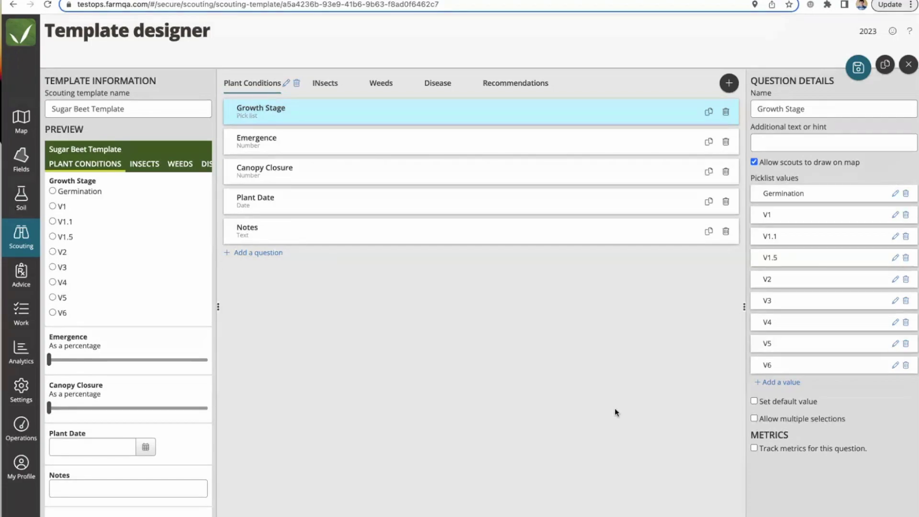
pyautogui.moveTo(789, 435); pyautogui.dragTo(750, 435)
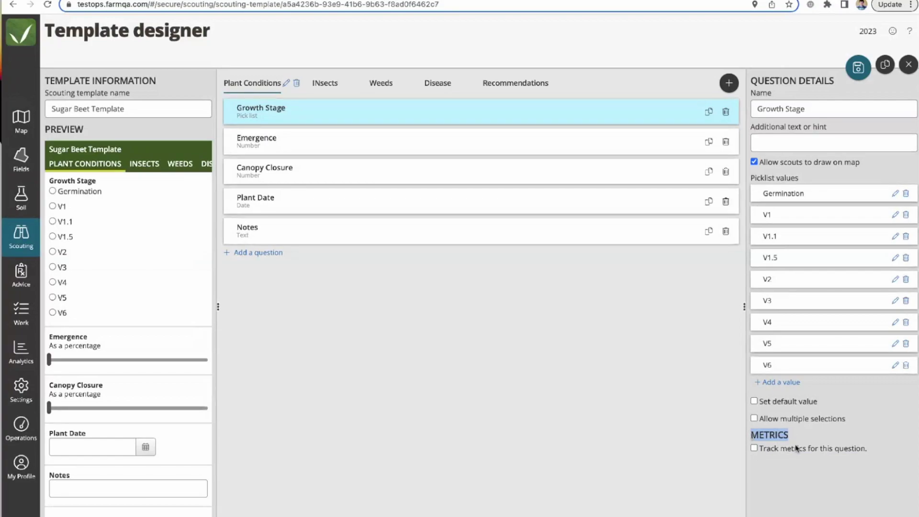
# Step: Enable metric tracking for Growth Stage, try an existing definition, then choose a new one
pyautogui.click(754, 449)
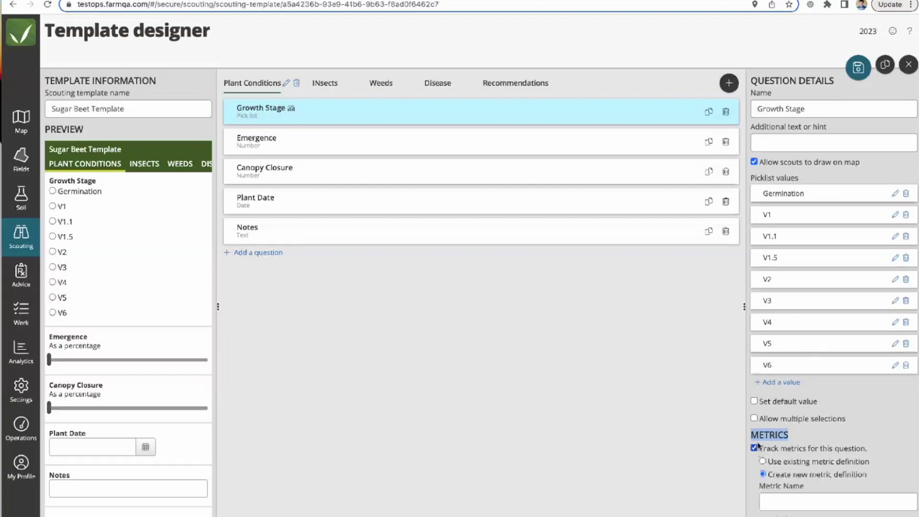
pyautogui.scroll(-1, 832, 442)
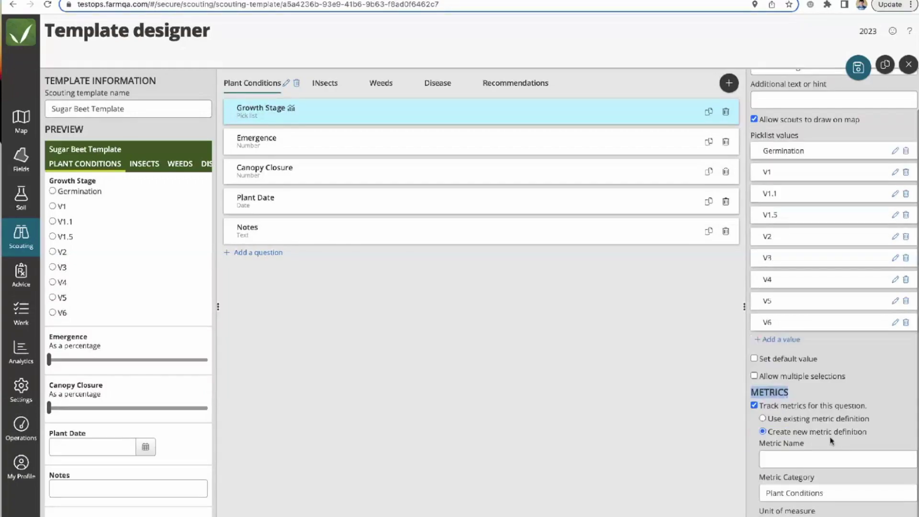
pyautogui.click(831, 441)
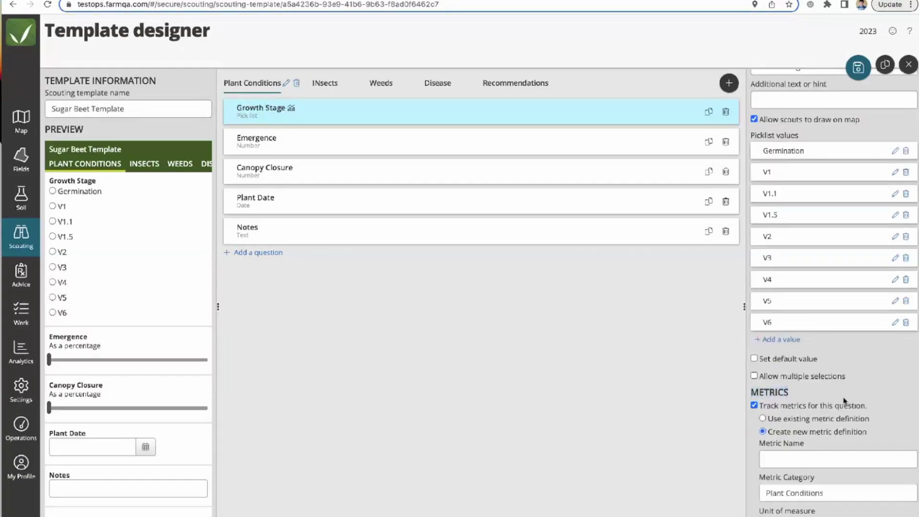
pyautogui.click(764, 418)
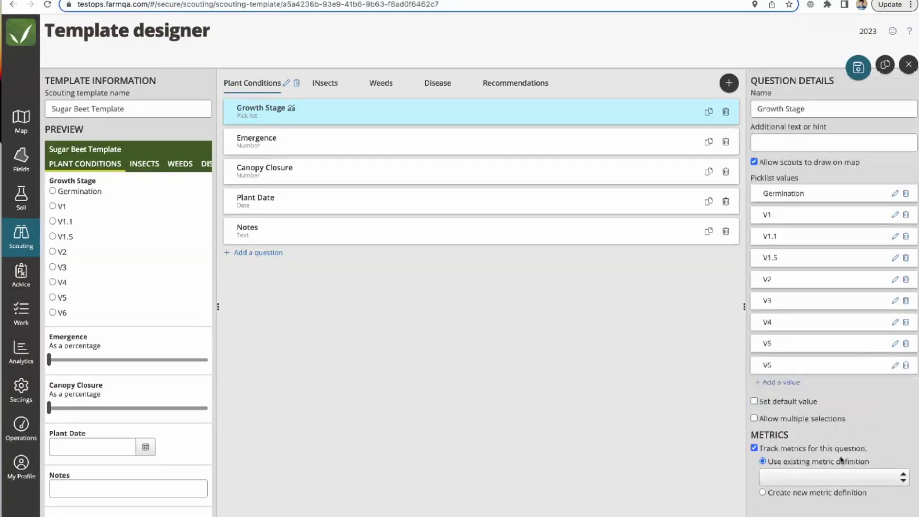
pyautogui.click(896, 477)
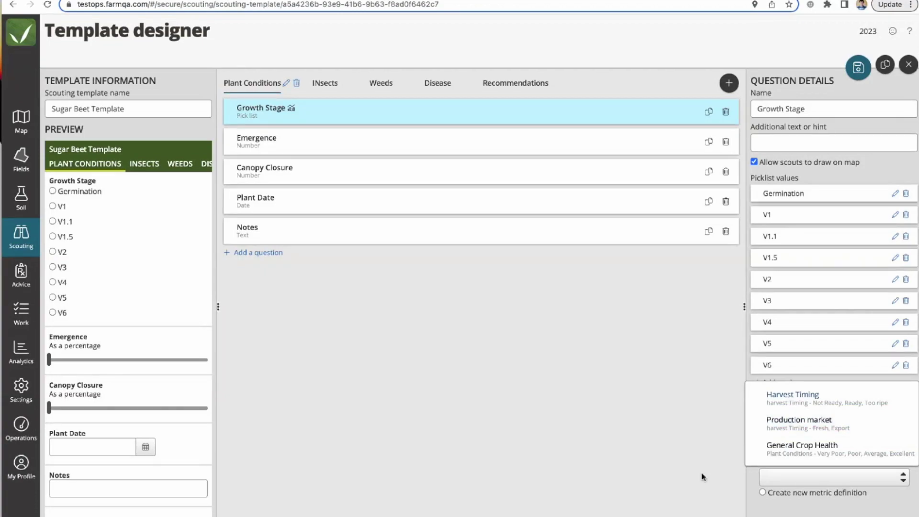
pyautogui.click(762, 493)
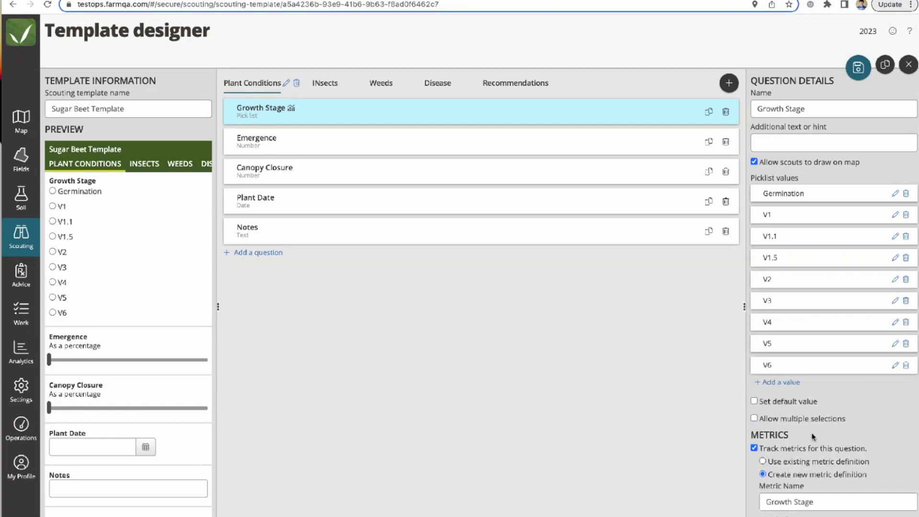
pyautogui.scroll(-1, 814, 437)
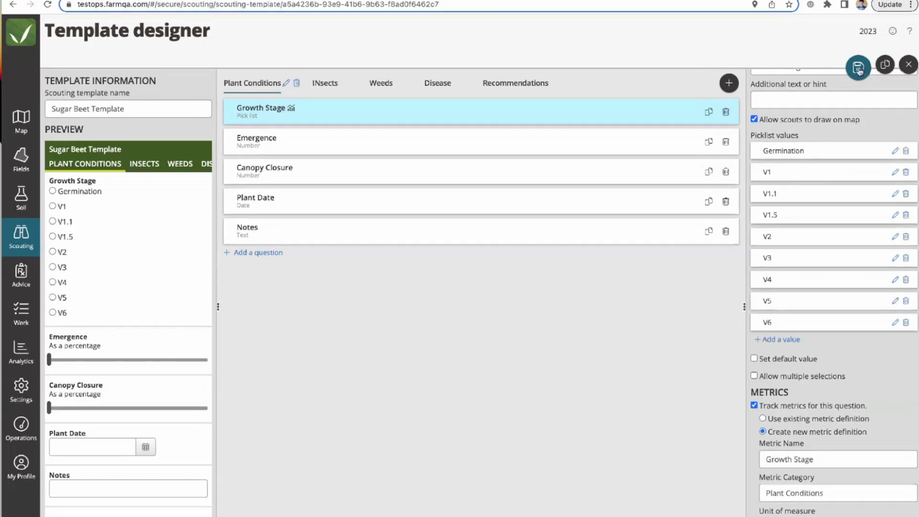
# Step: Add a Soil Moisture section containing a number question named '% FC'
pyautogui.click(729, 83)
pyautogui.write('Soil')
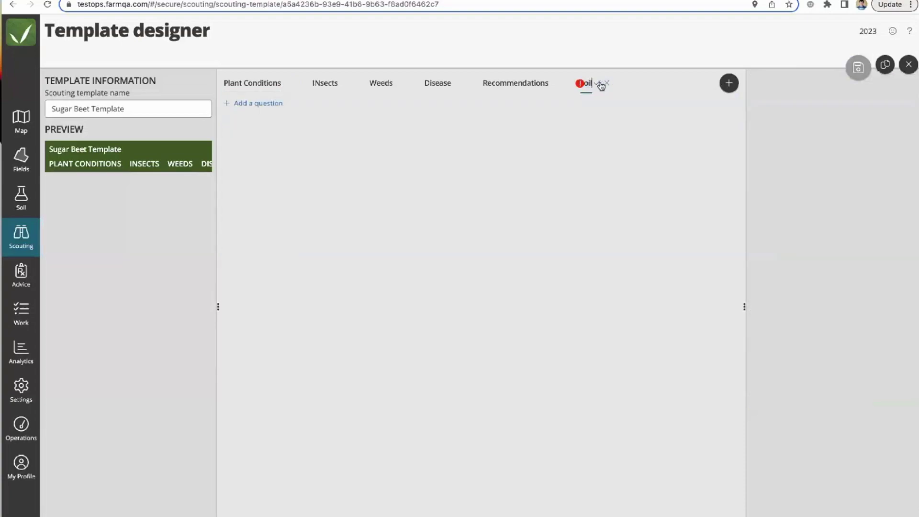
pyautogui.write(' Moisture')
pyautogui.click(254, 103)
pyautogui.click(298, 115)
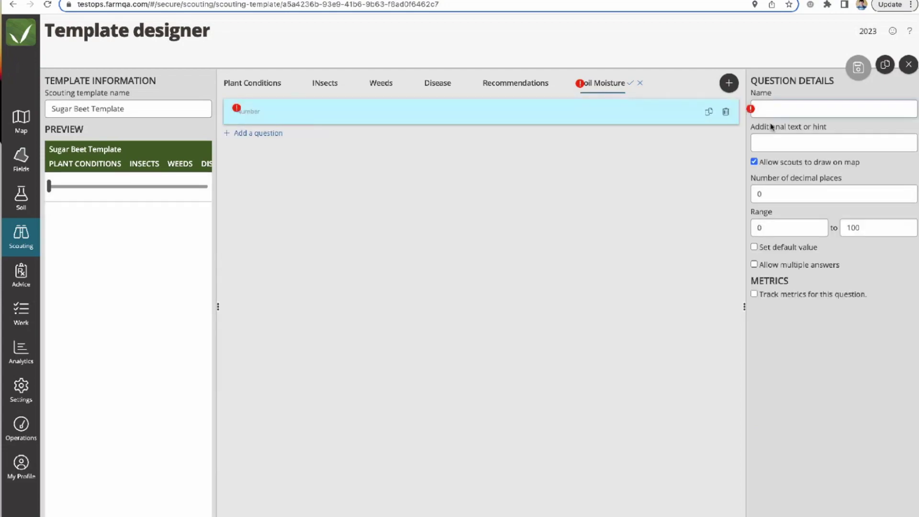
pyautogui.write('% FC')
pyautogui.press('super+a')
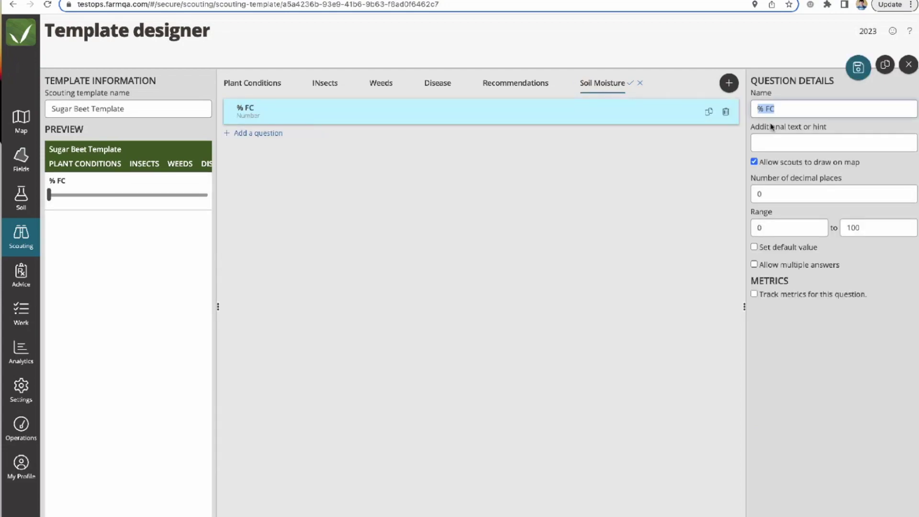
pyautogui.click(663, 210)
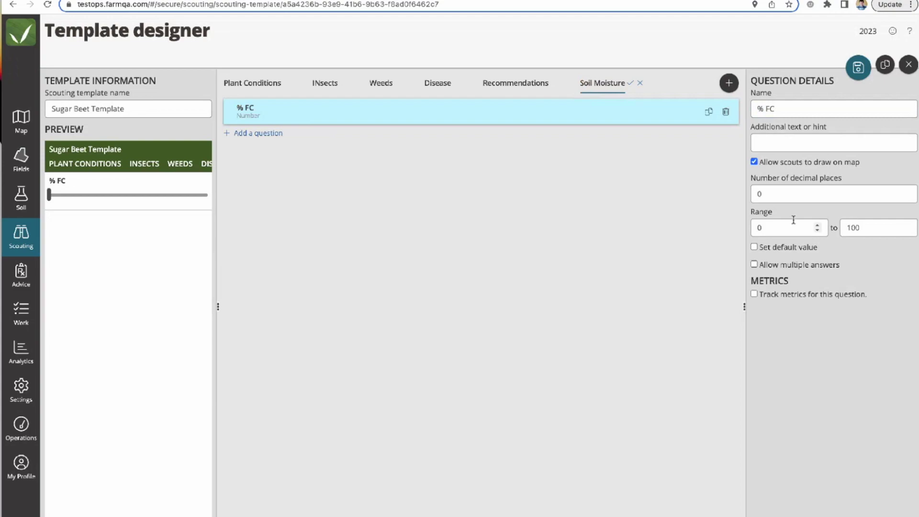
# Step: Track % FC with a new metric named '% FC', save the template, and return to Scouting
pyautogui.click(755, 294)
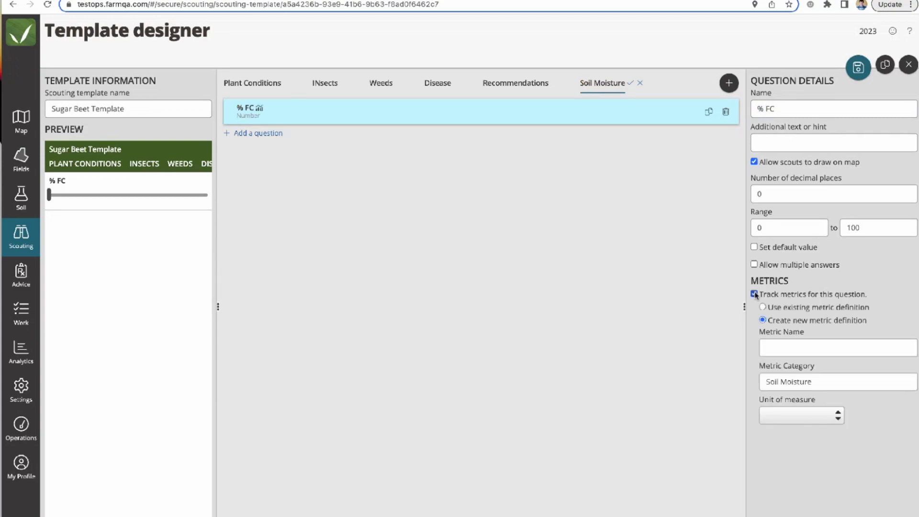
pyautogui.click(784, 346)
pyautogui.write('% FC')
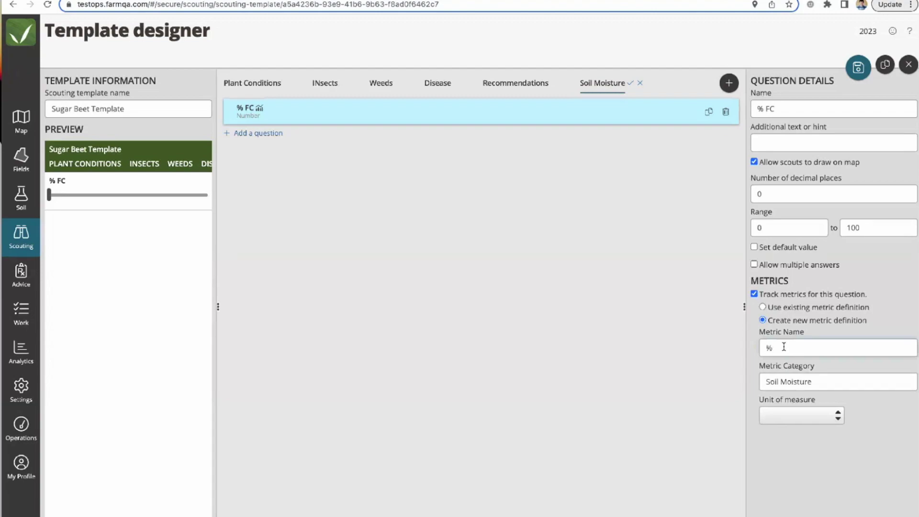
pyautogui.click(860, 69)
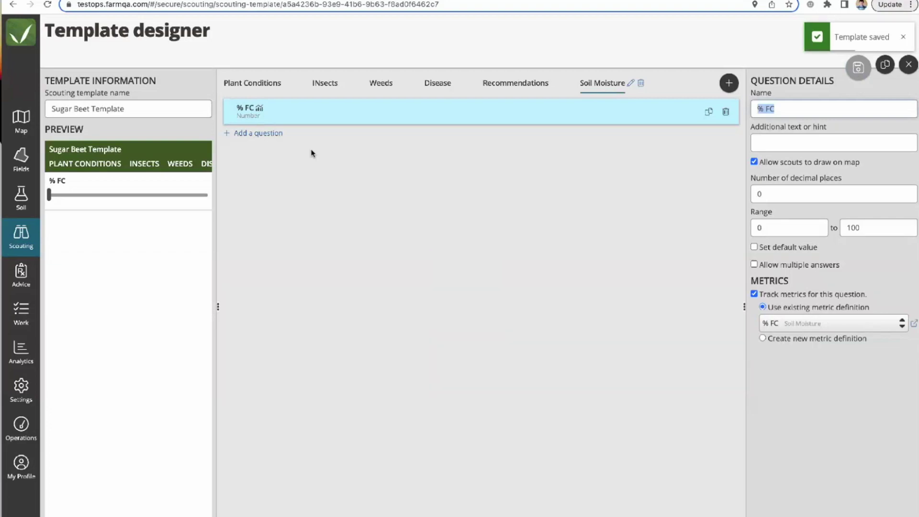
pyautogui.click(24, 247)
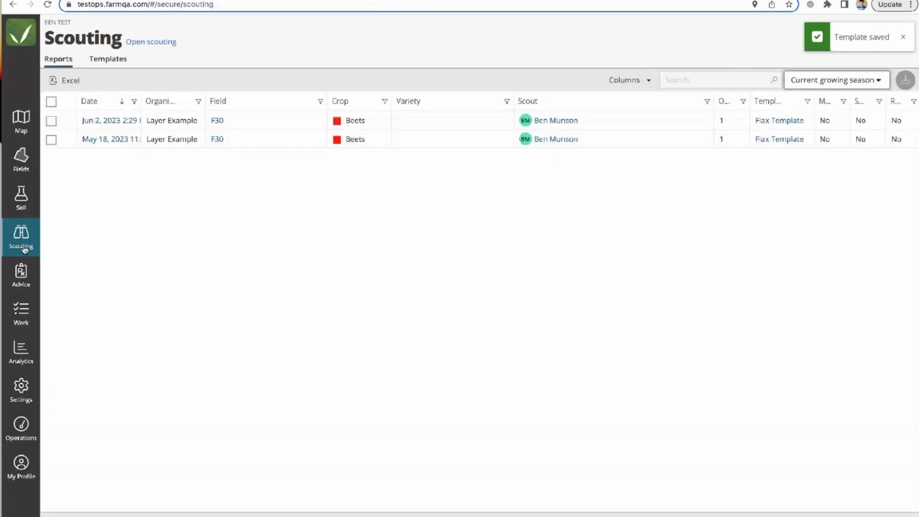
# Step: Open the Soybean Template and add a new section named 'Soil Moisture'
pyautogui.click(109, 59)
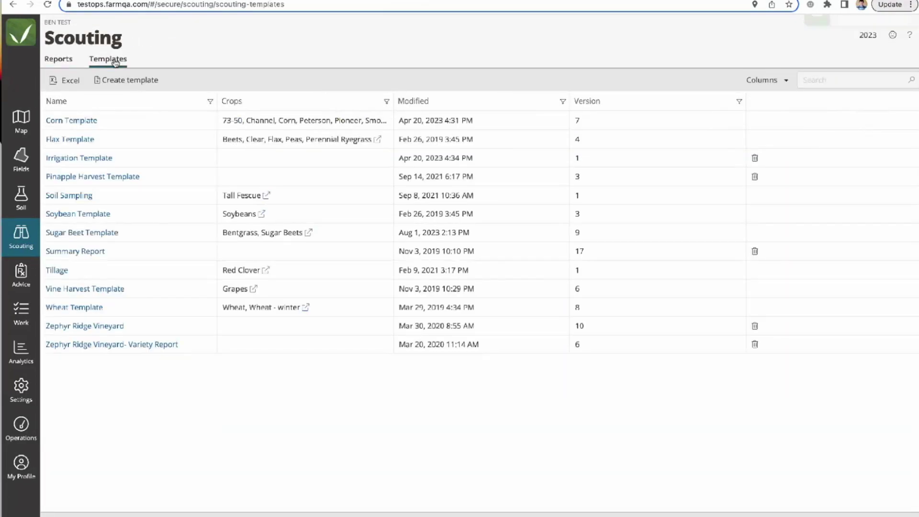
pyautogui.click(79, 214)
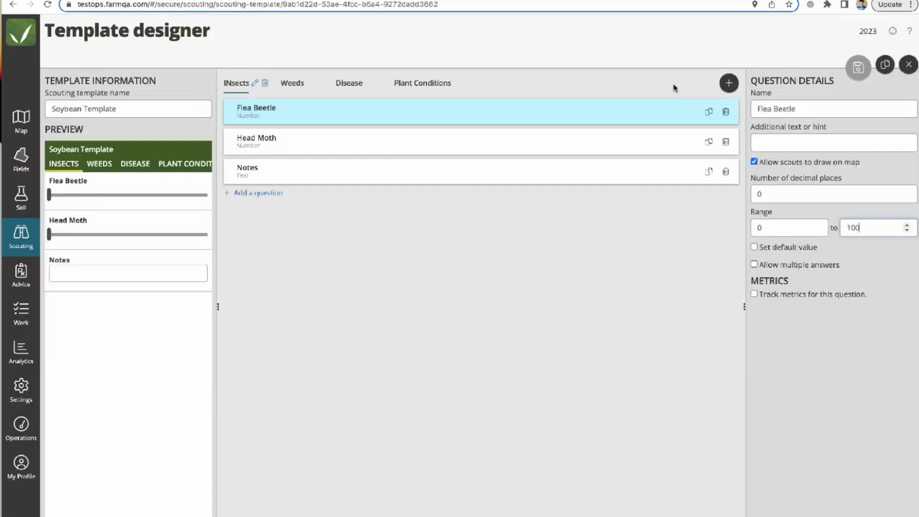
pyautogui.click(728, 84)
pyautogui.write('Soil Moist')
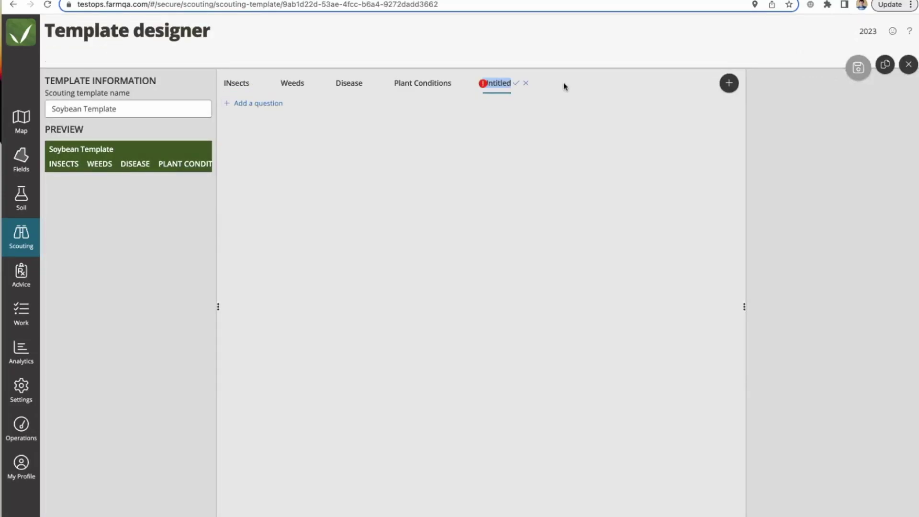
pyautogui.write('ure')
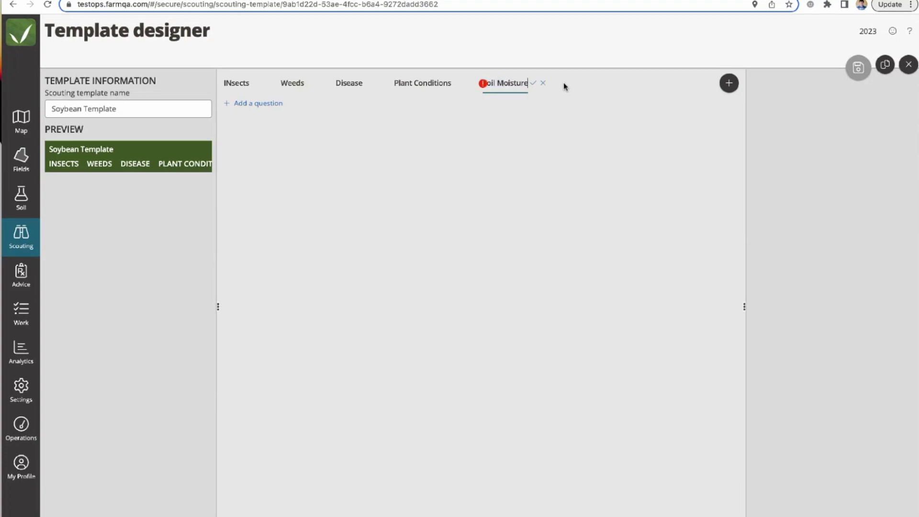
# Step: Add a Number question '% FC' that tracks the existing % FC metric
pyautogui.click(286, 104)
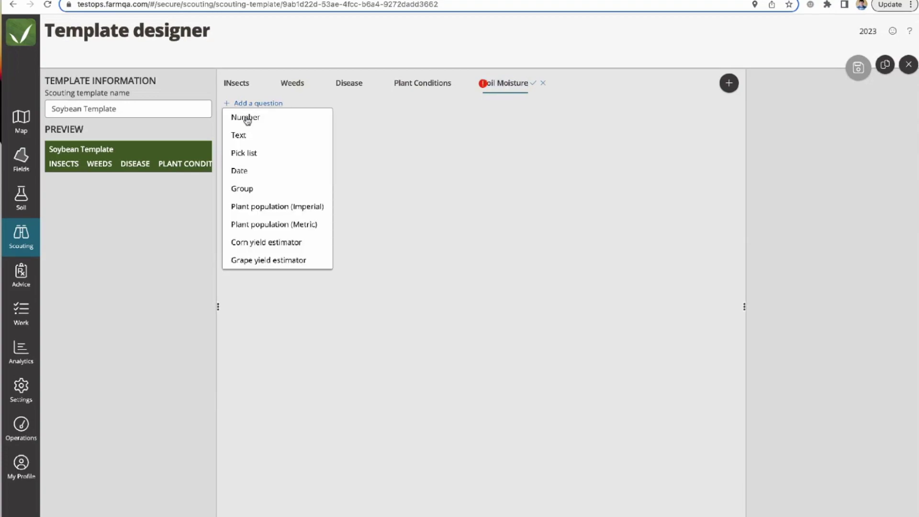
pyautogui.click(249, 119)
pyautogui.write('% FC')
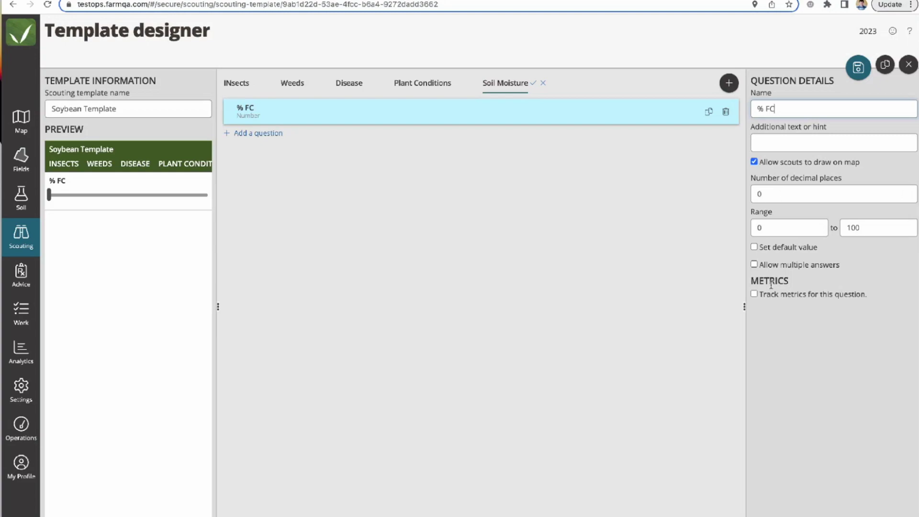
pyautogui.click(754, 294)
pyautogui.click(763, 338)
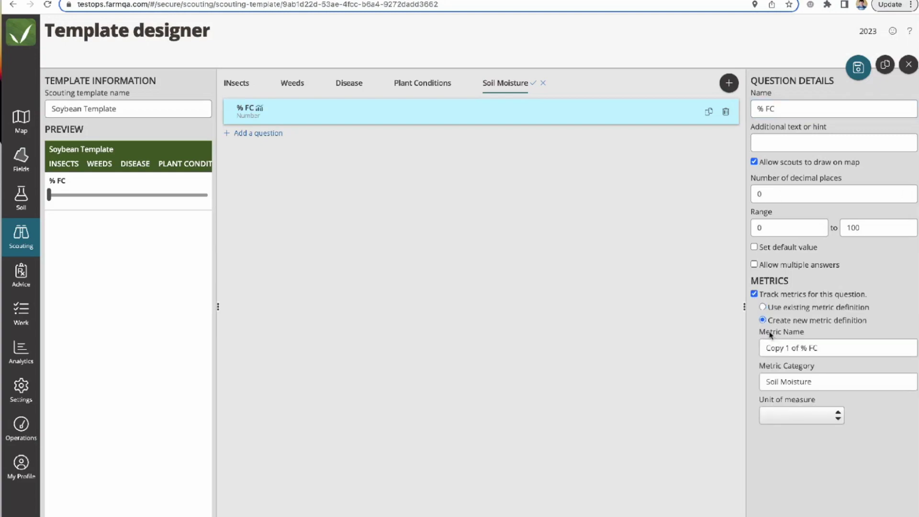
pyautogui.moveTo(865, 310); pyautogui.dragTo(770, 321)
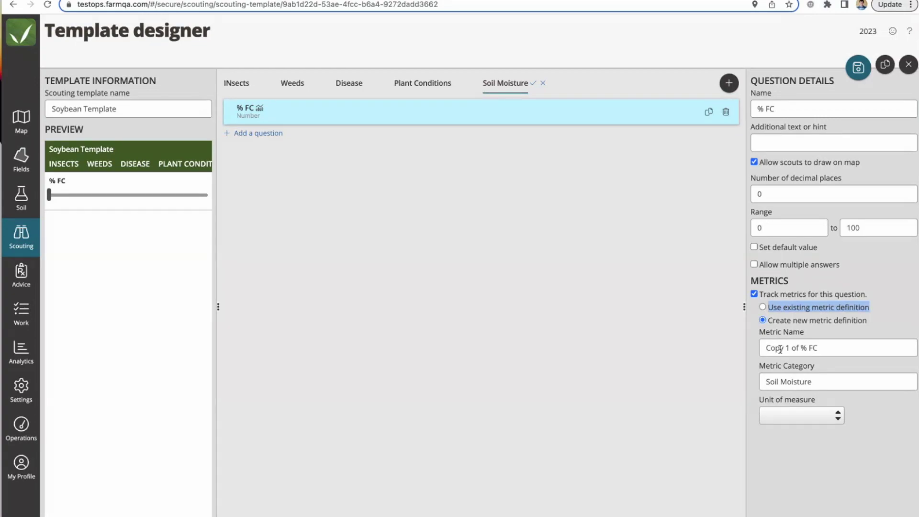
pyautogui.click(764, 308)
pyautogui.click(792, 323)
pyautogui.scroll(-5, 795, 359)
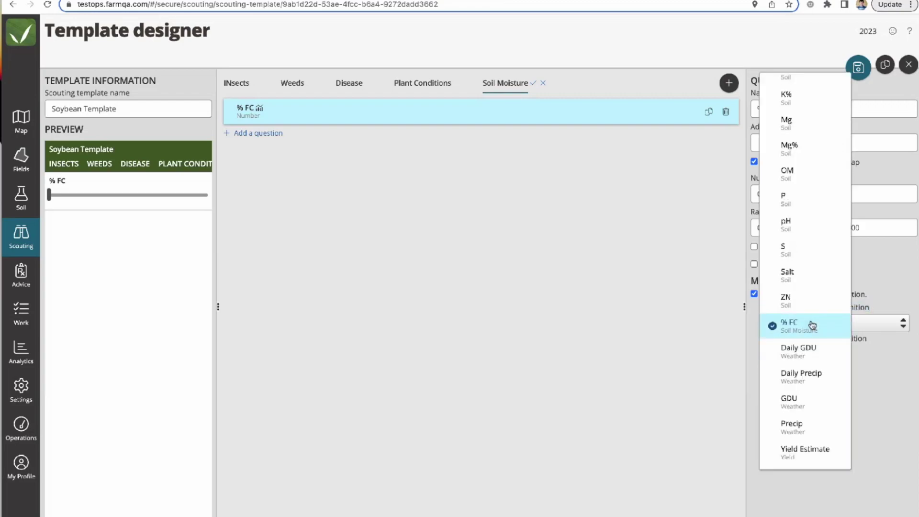
pyautogui.click(713, 328)
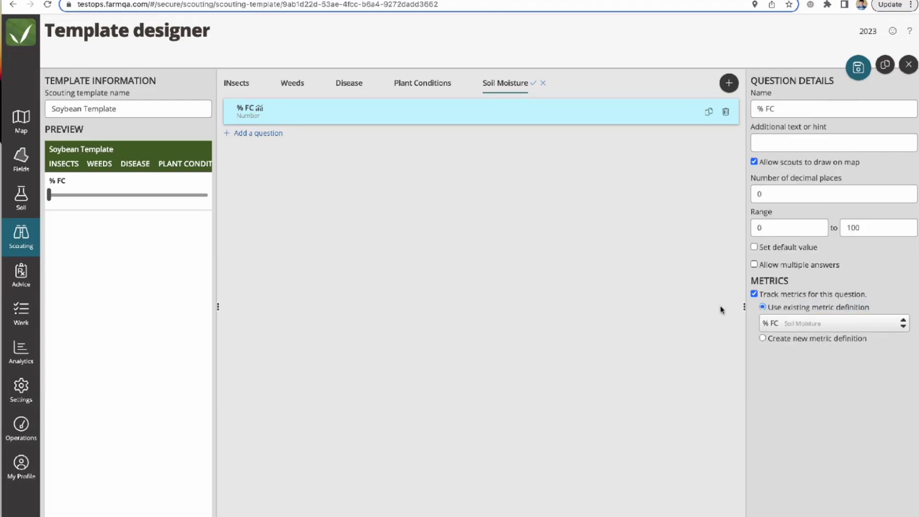
# Step: Save the Soybean Template, check its sections, and return to the Templates list
pyautogui.click(860, 69)
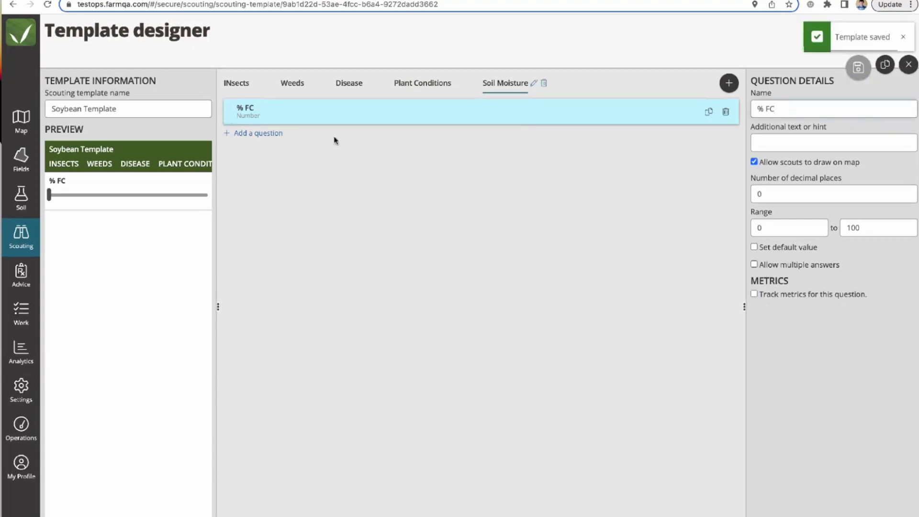
pyautogui.click(412, 106)
pyautogui.click(445, 84)
pyautogui.click(503, 84)
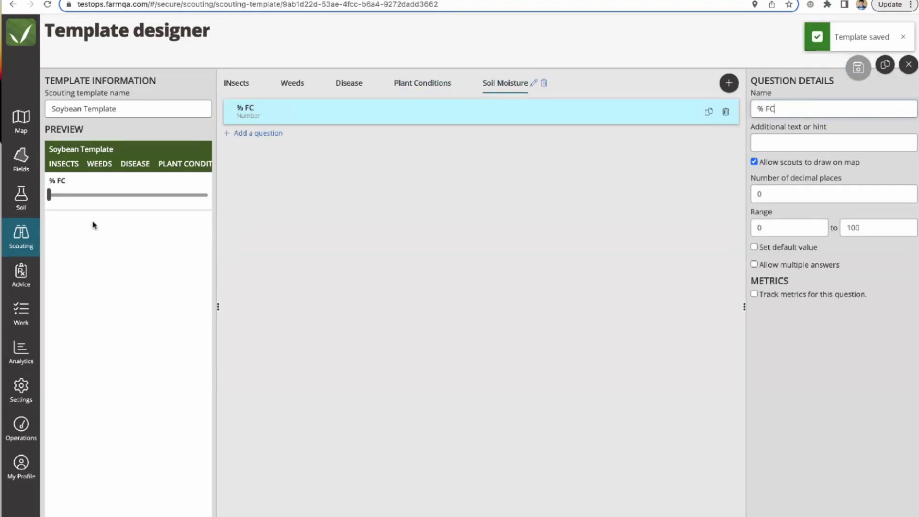
pyautogui.click(21, 237)
pyautogui.click(109, 59)
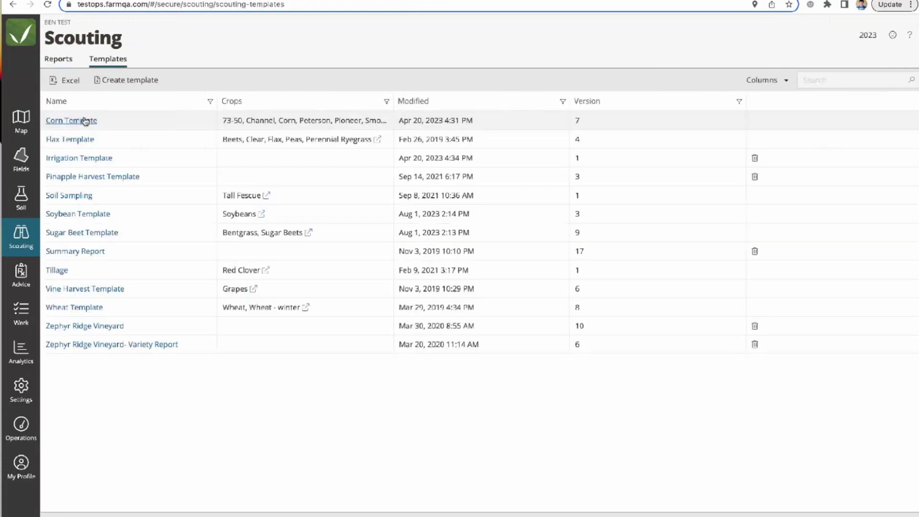
# Step: Review the Sugar Beet Template's Growth Stage hint, then switch to the mobile scouting app tab
pyautogui.click(75, 234)
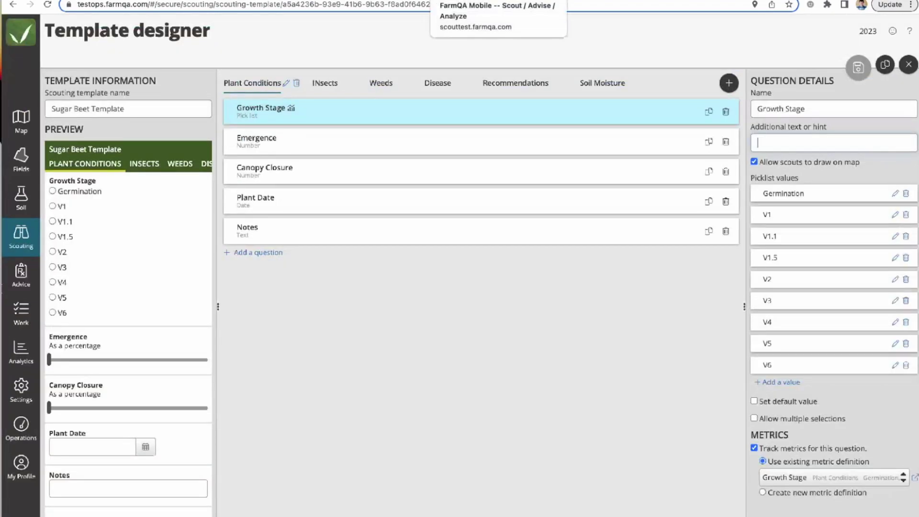
pyautogui.click(758, 142)
pyautogui.hotkey('ctrl', 'Tab')
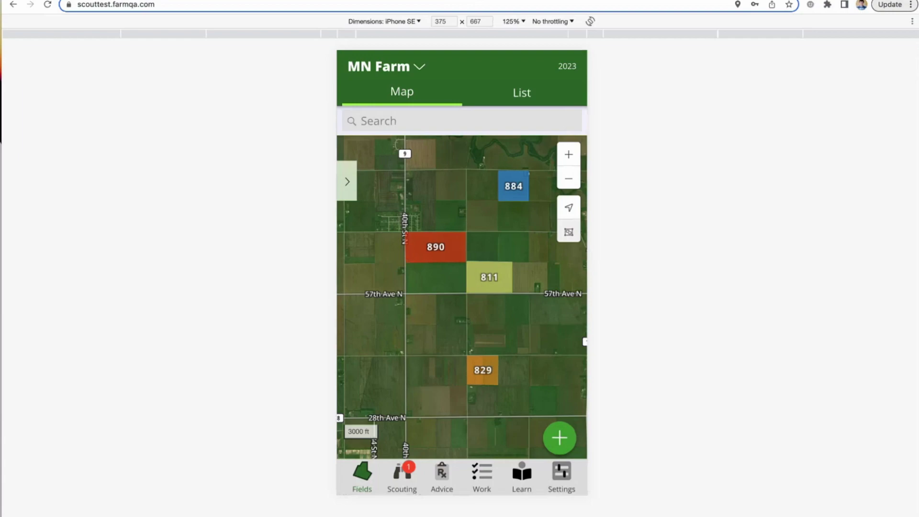
# Step: Sync the mobile app from Settings, then open field 890 (Sugar Beets) on the map
pyautogui.click(564, 475)
pyautogui.click(392, 332)
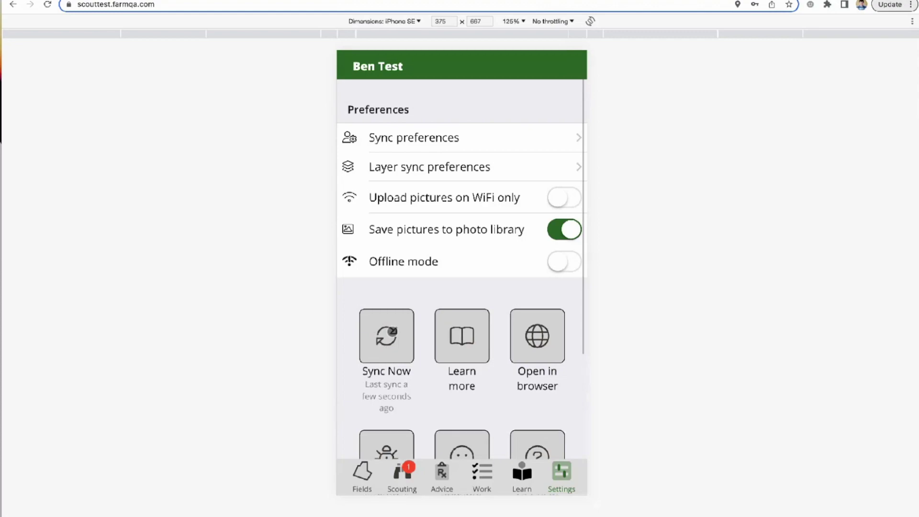
pyautogui.click(362, 474)
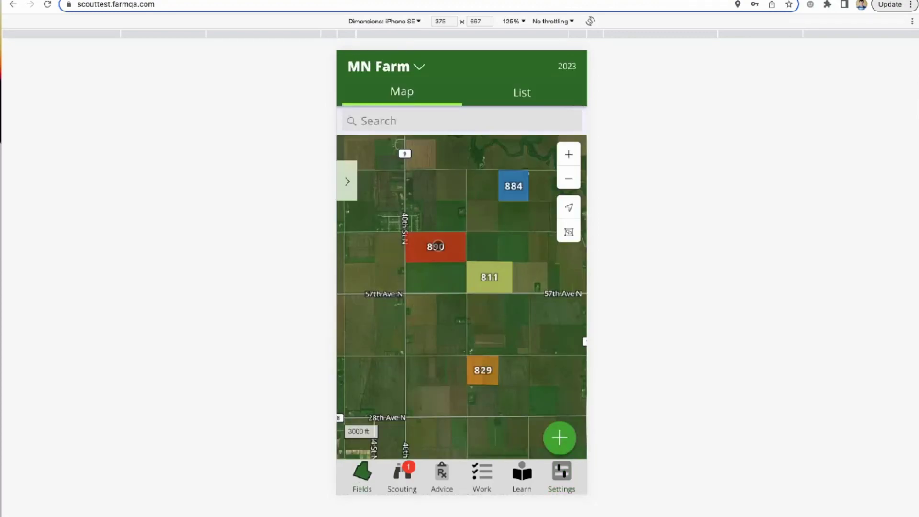
pyautogui.click(436, 247)
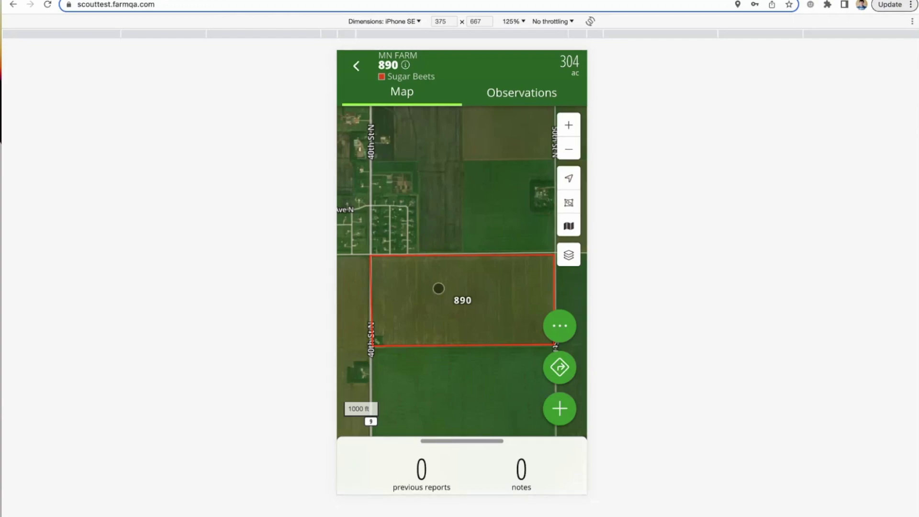
# Step: Submit two Sugar Beet Template observations for field 890, at Germination and V1.1
pyautogui.click(438, 288)
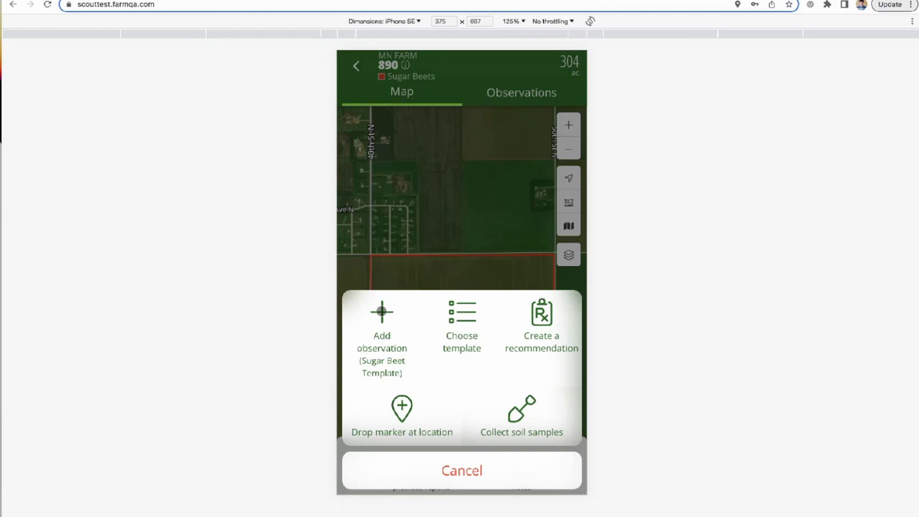
pyautogui.click(382, 311)
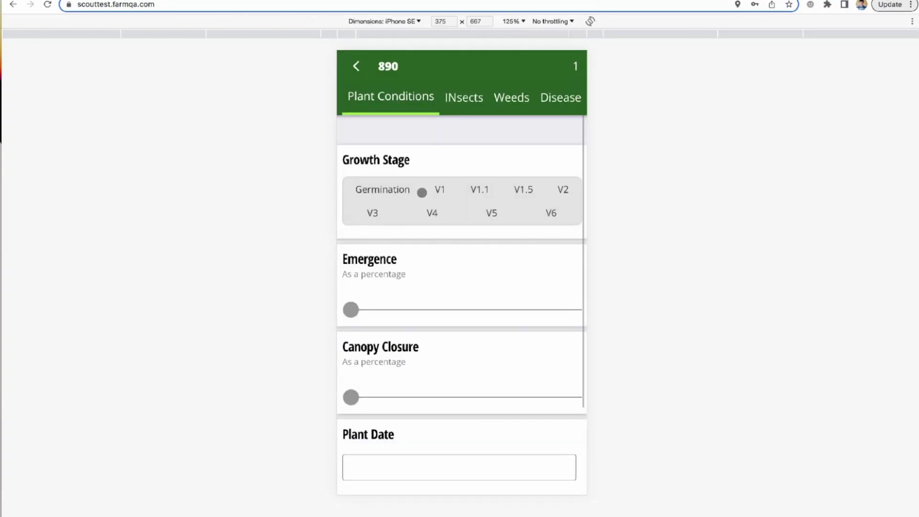
pyautogui.click(399, 191)
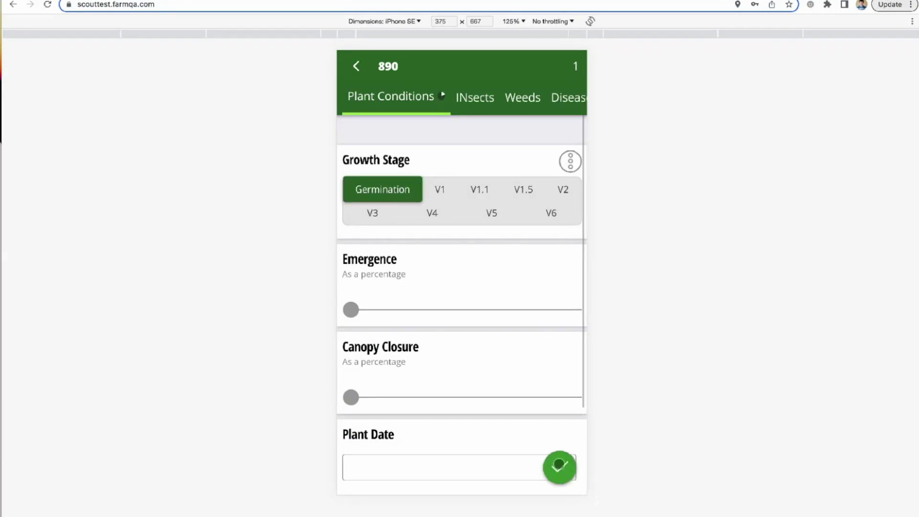
pyautogui.click(559, 465)
pyautogui.click(450, 173)
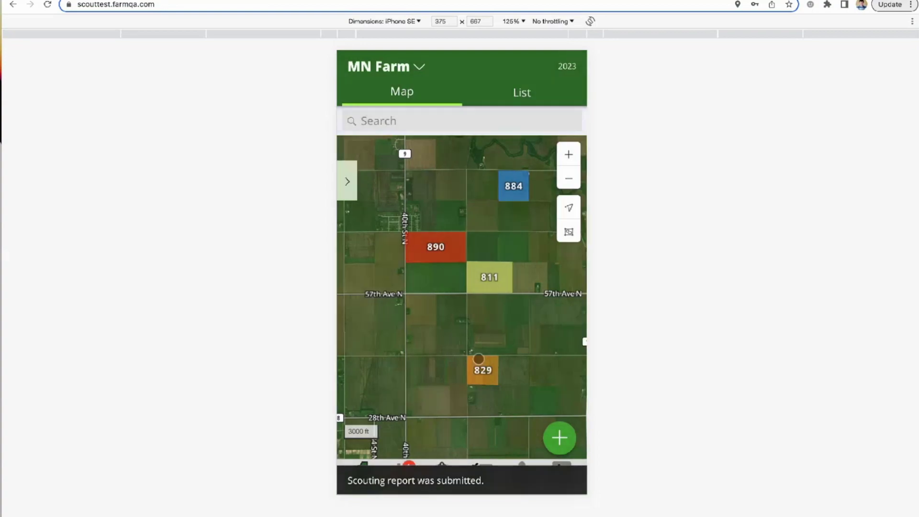
pyautogui.click(438, 239)
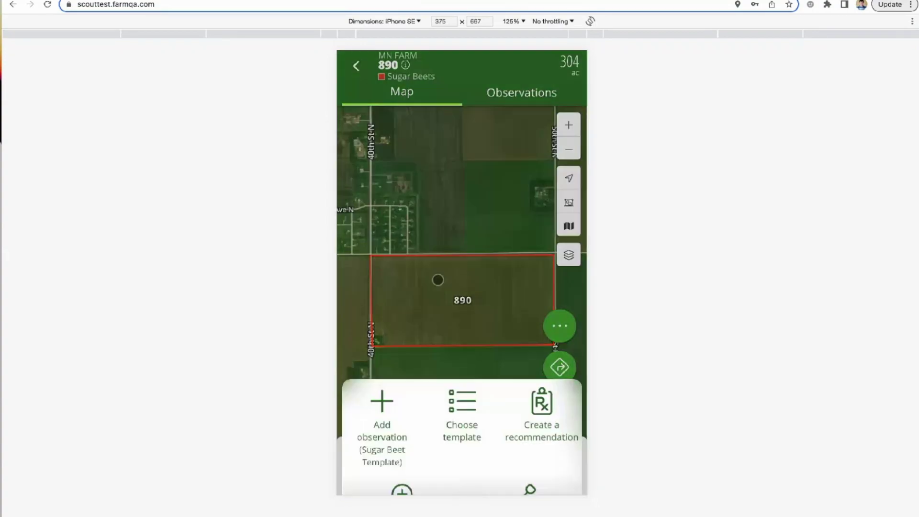
pyautogui.click(386, 318)
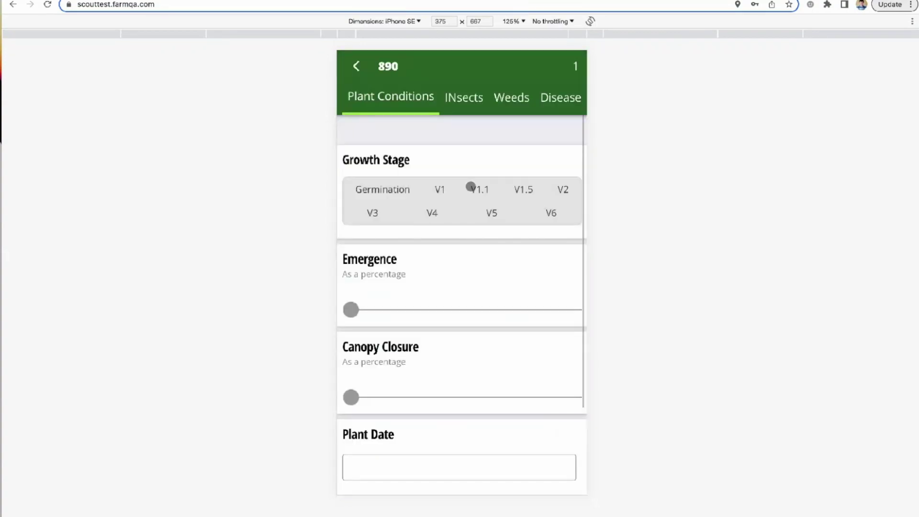
pyautogui.click(483, 190)
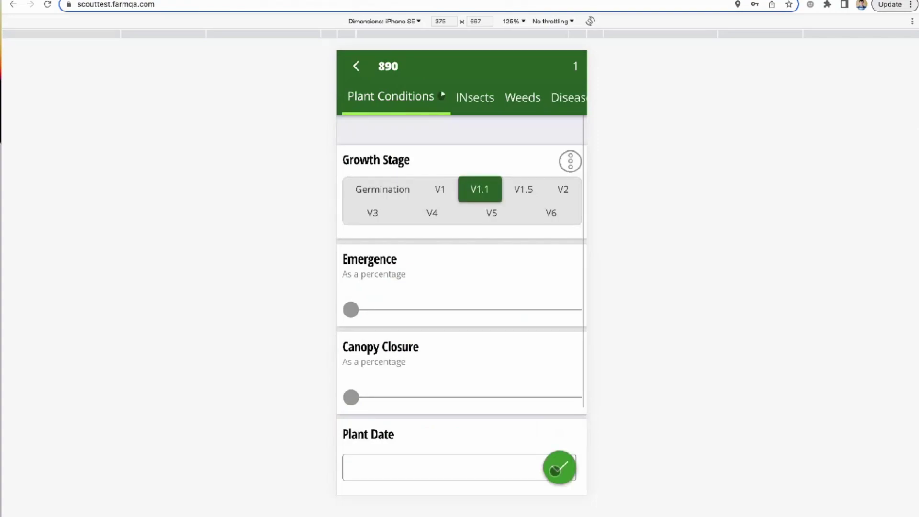
pyautogui.click(559, 467)
pyautogui.click(441, 168)
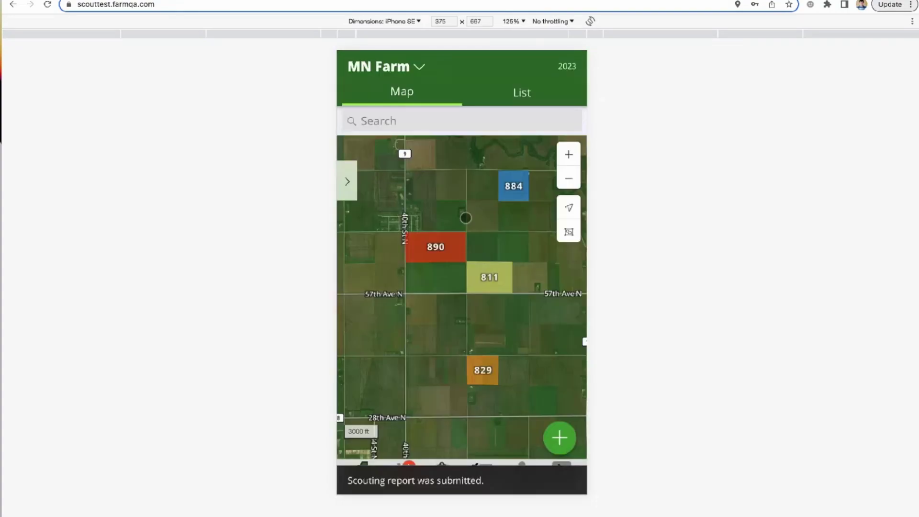
# Step: Submit two more field 890 Sugar Beet observations with growth stages V2 and V6
pyautogui.click(449, 243)
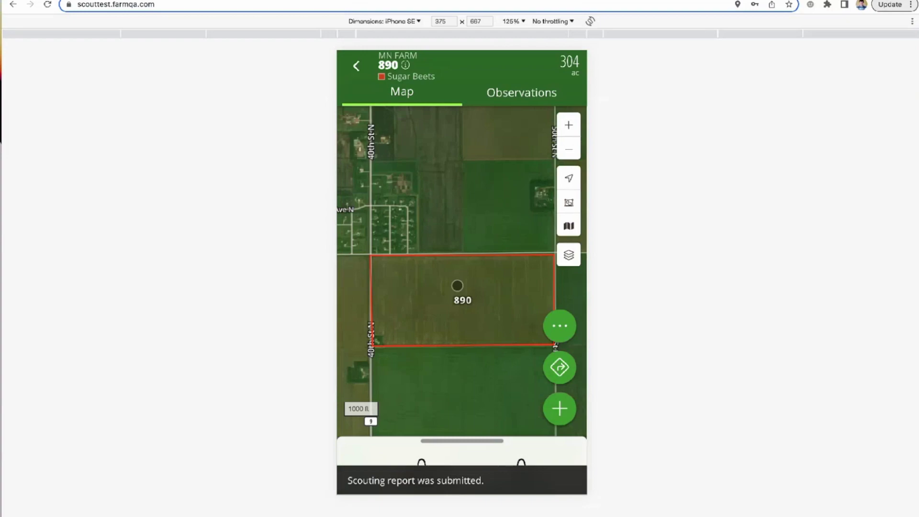
pyautogui.click(457, 285)
pyautogui.click(378, 320)
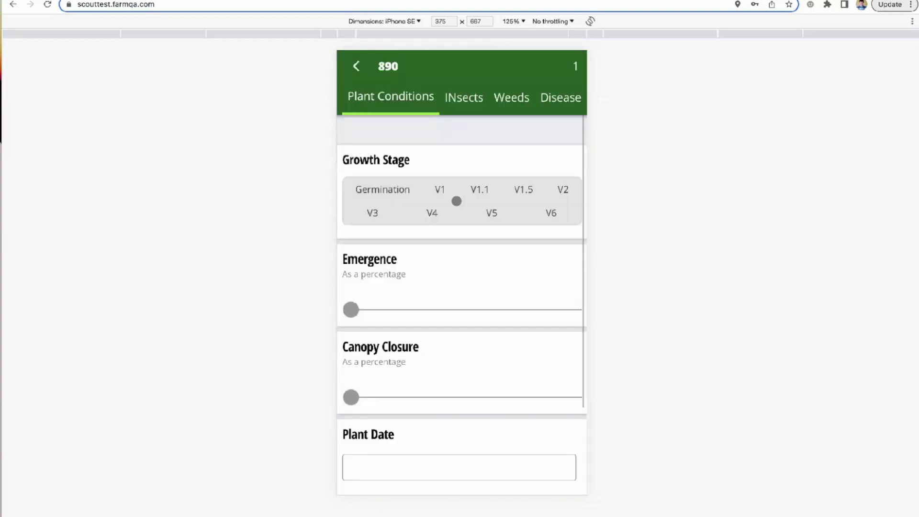
pyautogui.click(565, 191)
pyautogui.click(558, 468)
pyautogui.click(478, 177)
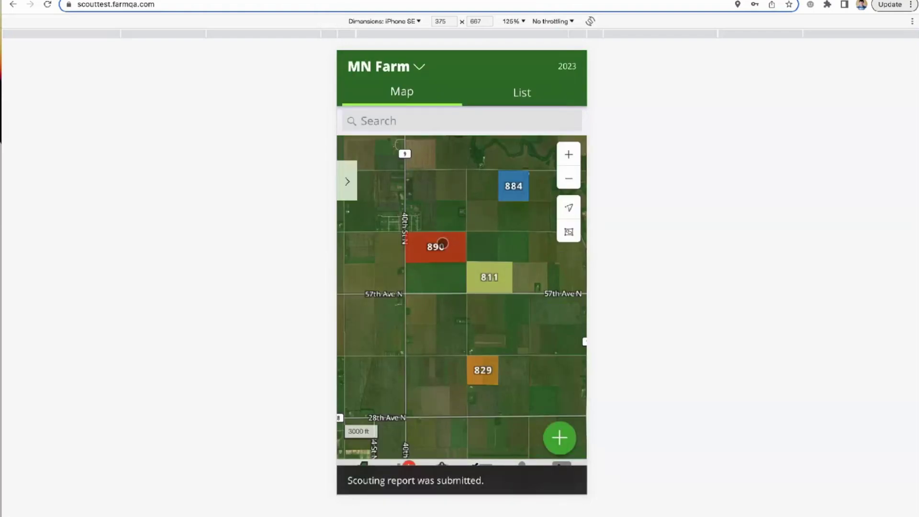
pyautogui.click(443, 242)
pyautogui.click(460, 306)
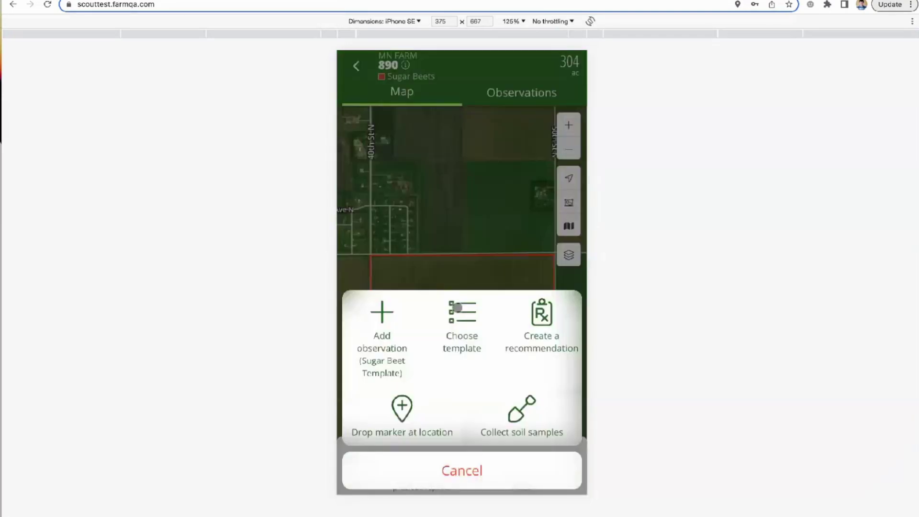
pyautogui.click(382, 328)
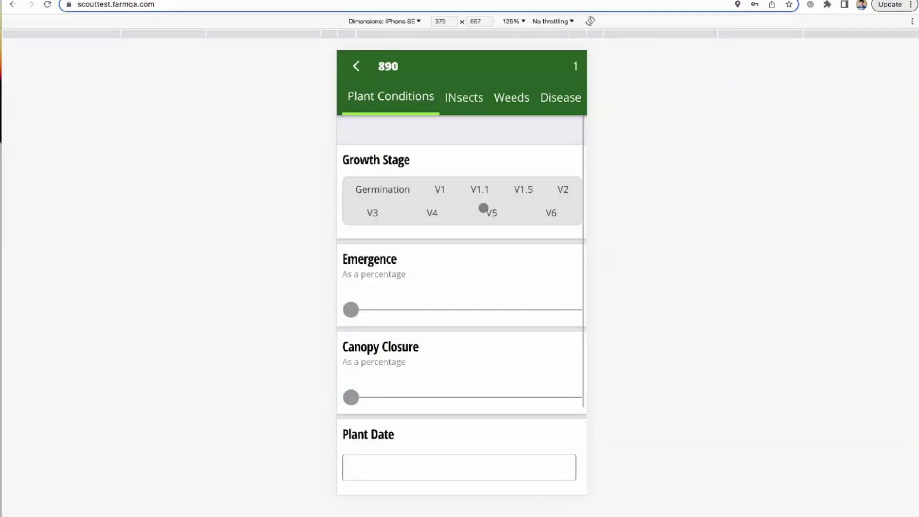
pyautogui.click(545, 215)
pyautogui.click(560, 465)
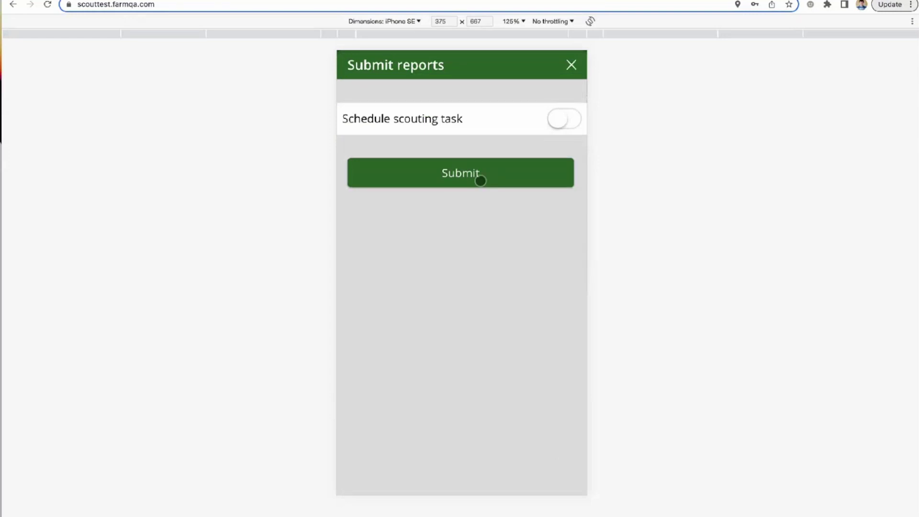
pyautogui.click(467, 178)
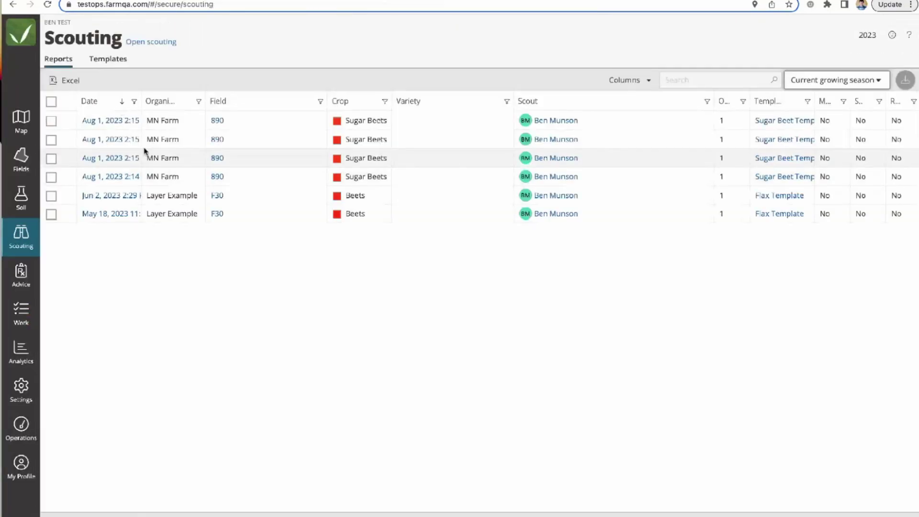
# Step: Change the Aug 1, 2023 2:14 report's date to April 18, 2023 and save
pyautogui.click(107, 176)
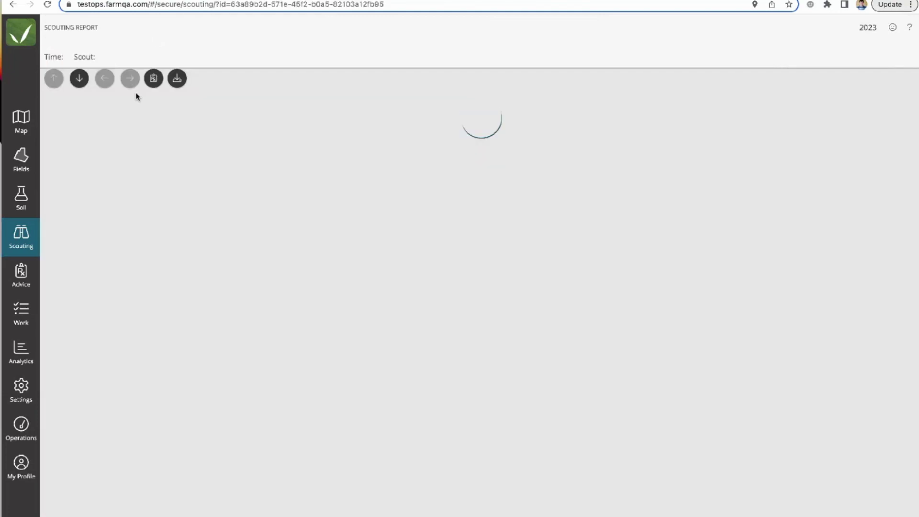
pyautogui.click(177, 78)
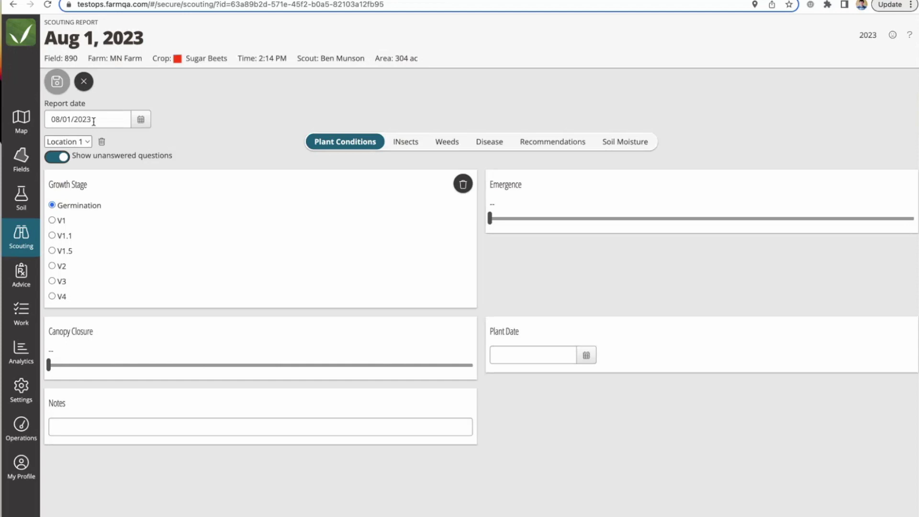
pyautogui.click(130, 119)
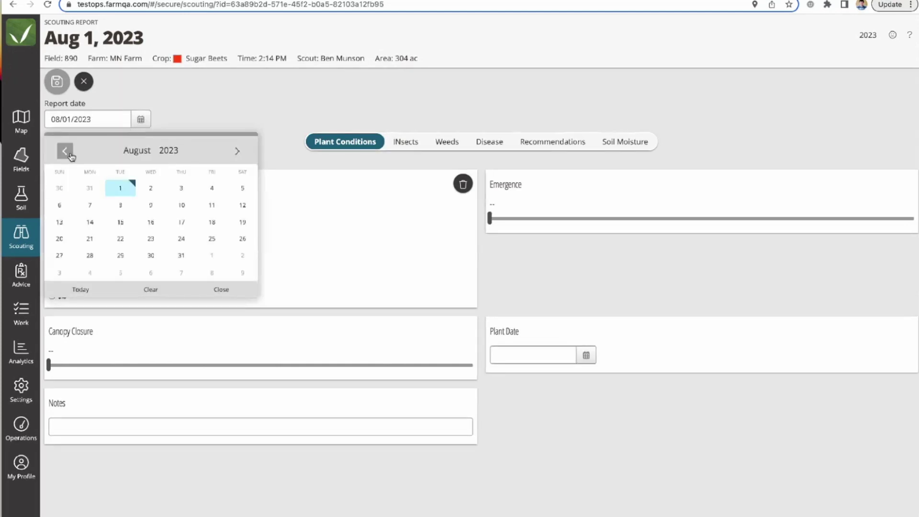
pyautogui.click(265, 99)
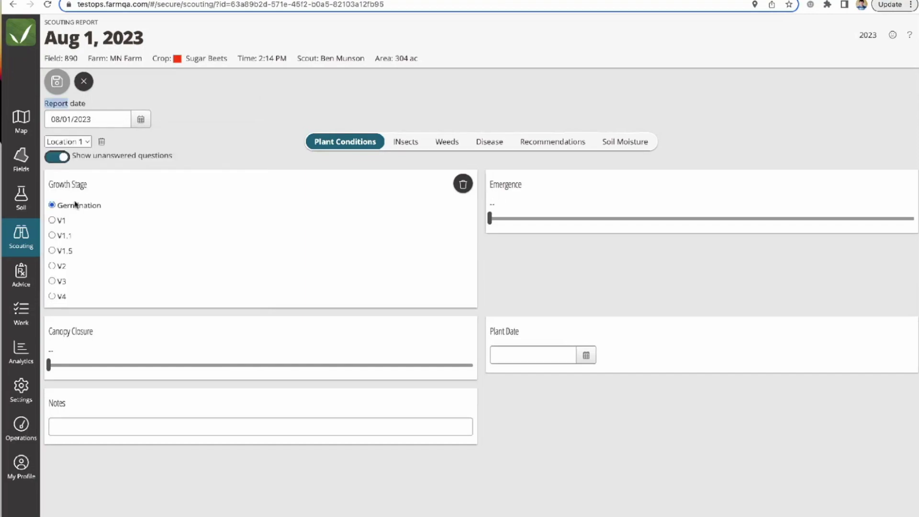
pyautogui.click(141, 119)
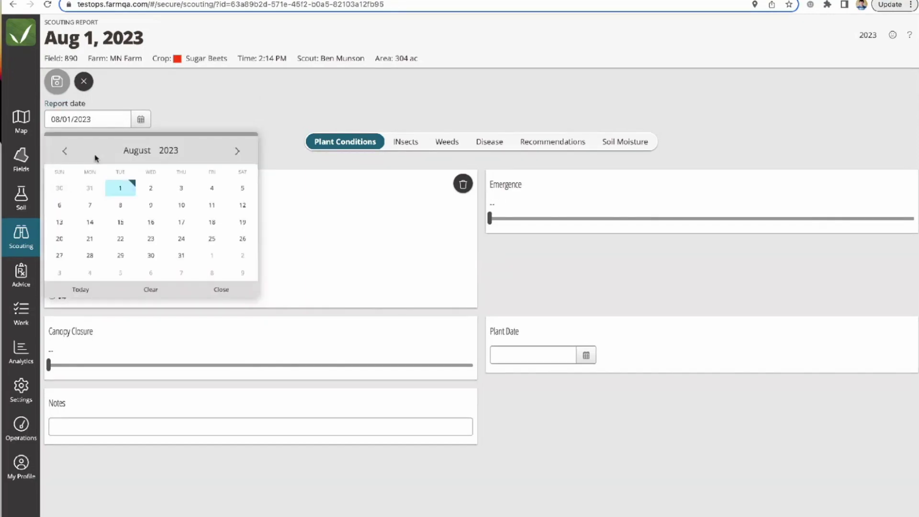
pyautogui.click(65, 151)
pyautogui.click(66, 151)
pyautogui.click(66, 151)
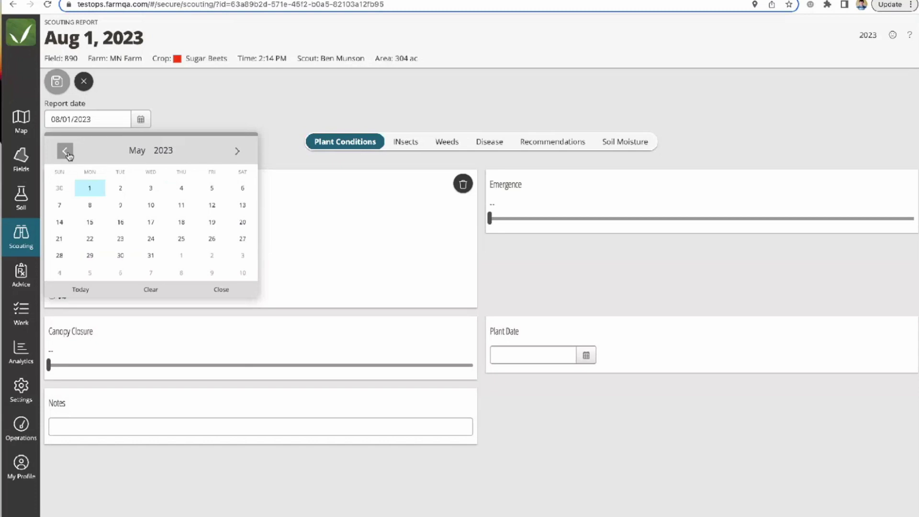
pyautogui.click(65, 151)
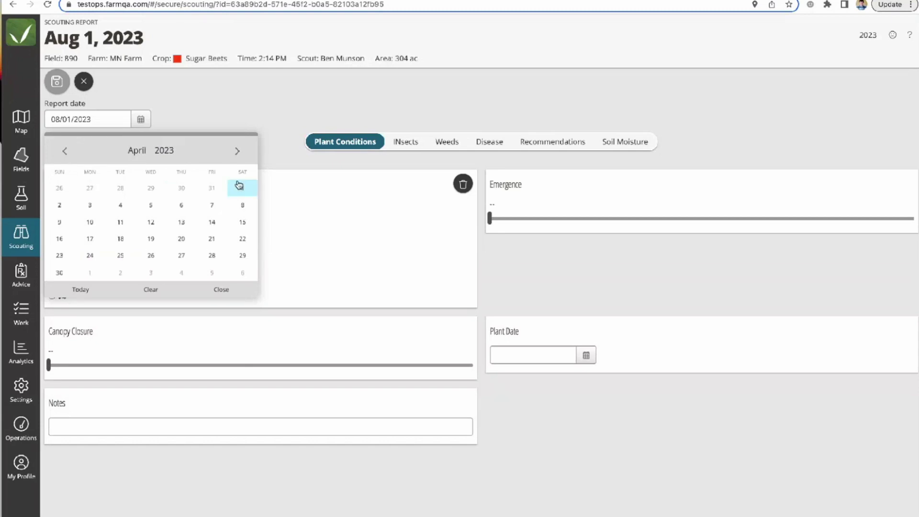
pyautogui.click(121, 239)
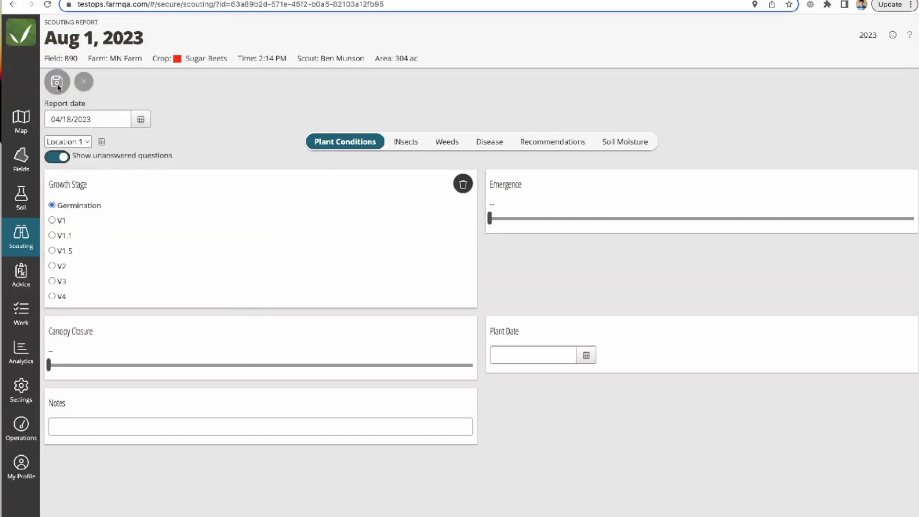
pyautogui.click(57, 82)
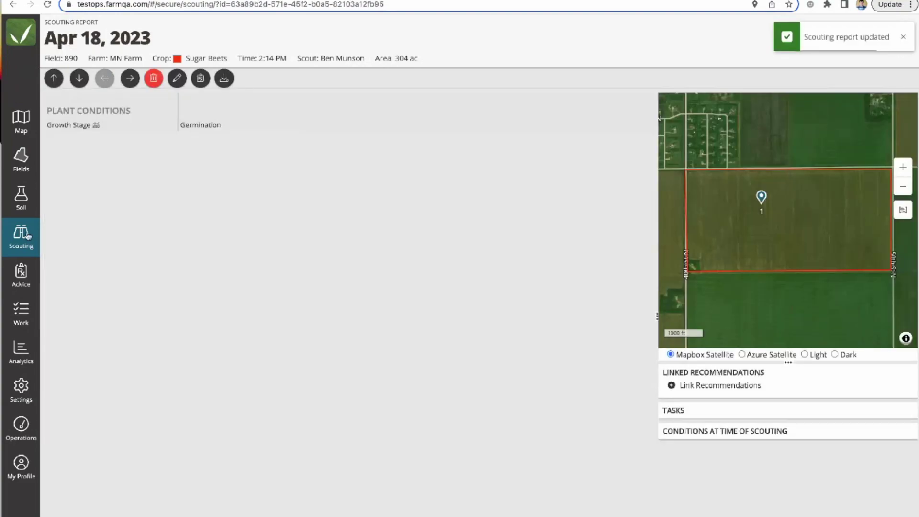
pyautogui.click(23, 237)
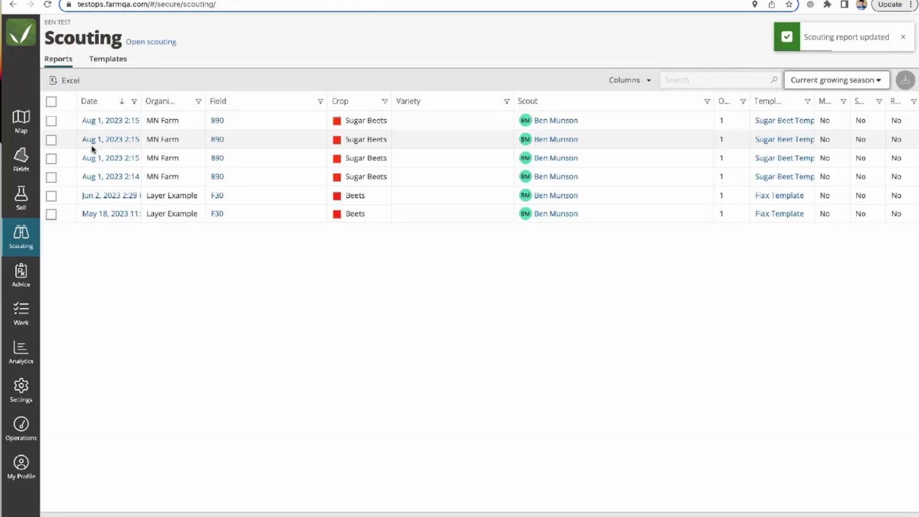
# Step: Change the Aug 1, 2023 2:15 report's date to May 1, 2023 and save
pyautogui.click(107, 158)
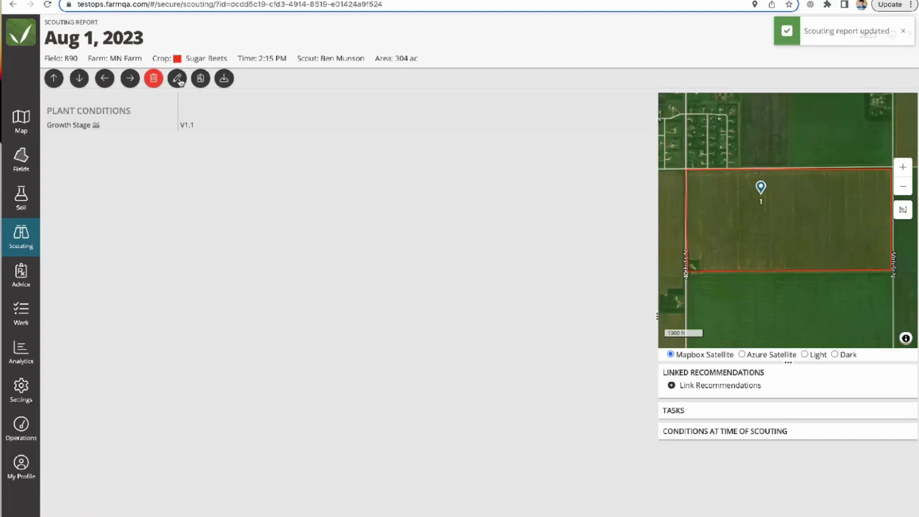
pyautogui.click(104, 79)
pyautogui.click(129, 120)
pyautogui.click(65, 151)
pyautogui.click(65, 151)
pyautogui.click(65, 150)
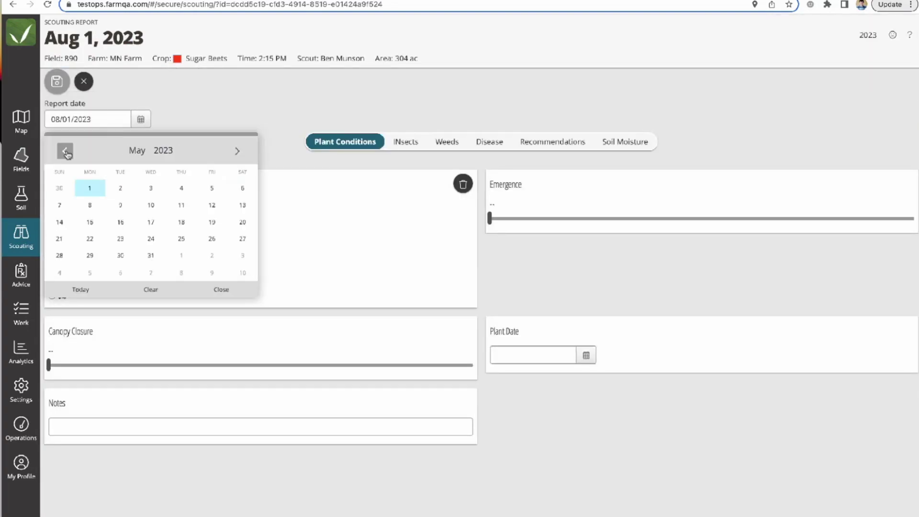
pyautogui.click(93, 188)
pyautogui.click(58, 81)
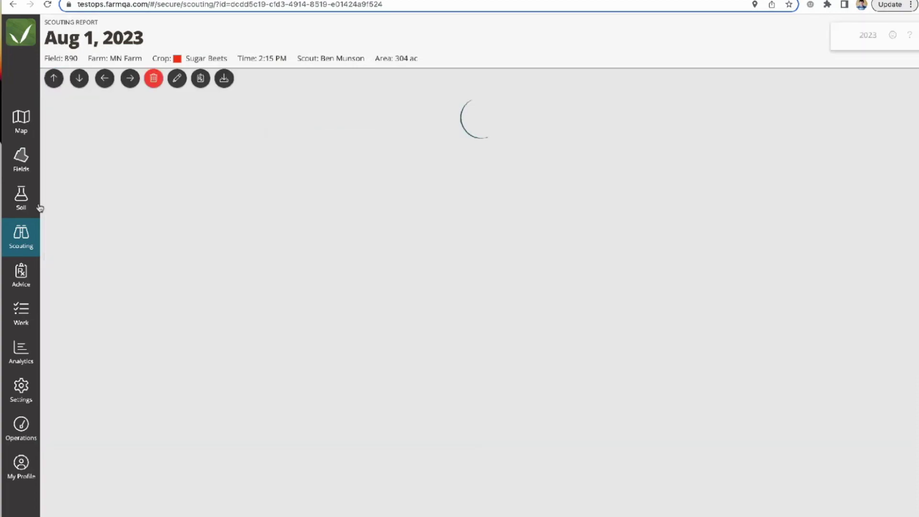
pyautogui.click(21, 234)
# Step: Change the next Aug 1 report's date to May 18, 2023
pyautogui.click(102, 139)
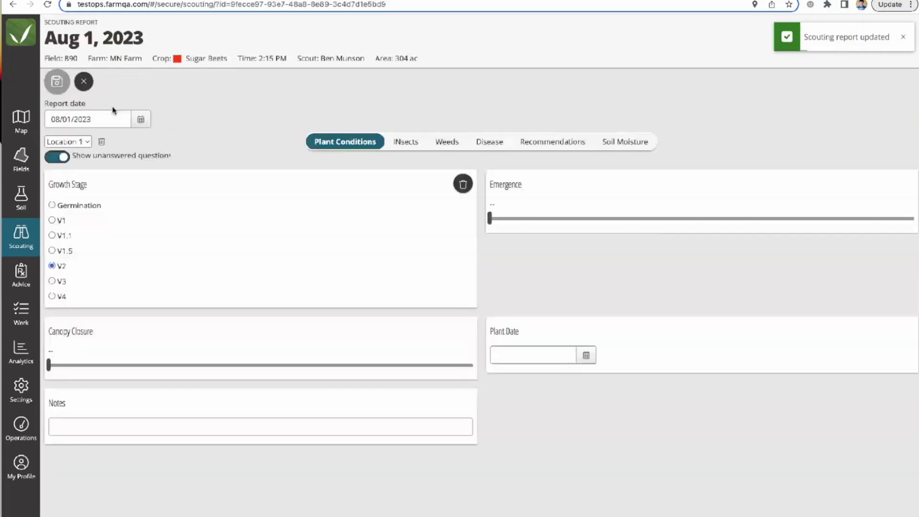
pyautogui.click(115, 121)
pyautogui.click(65, 151)
pyautogui.click(65, 151)
pyautogui.click(65, 150)
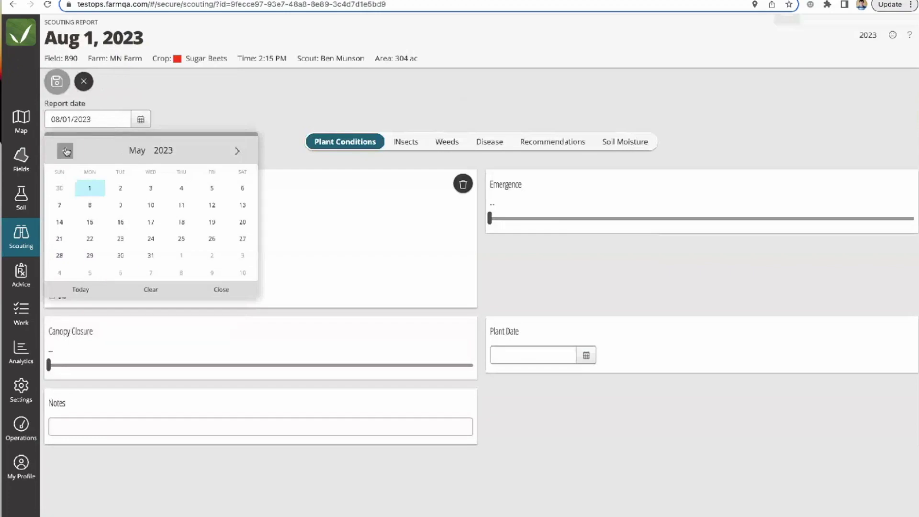
pyautogui.click(180, 223)
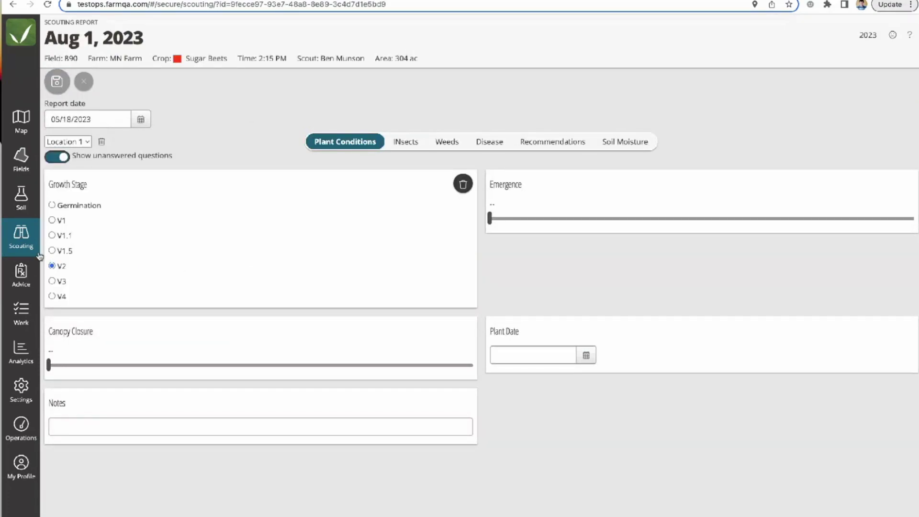
pyautogui.click(27, 243)
# Step: Change the remaining Aug 1 report's date to June 21, 2023, then show the Templates list
pyautogui.click(109, 121)
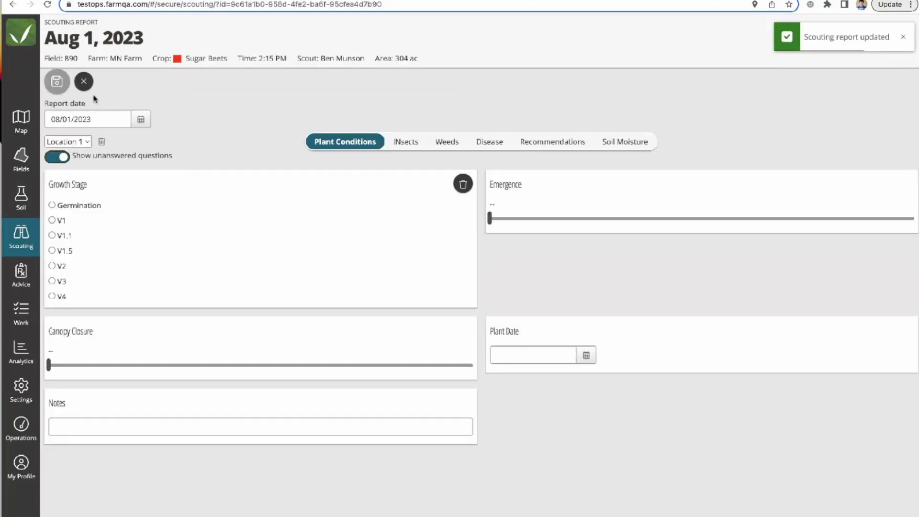
pyautogui.click(140, 119)
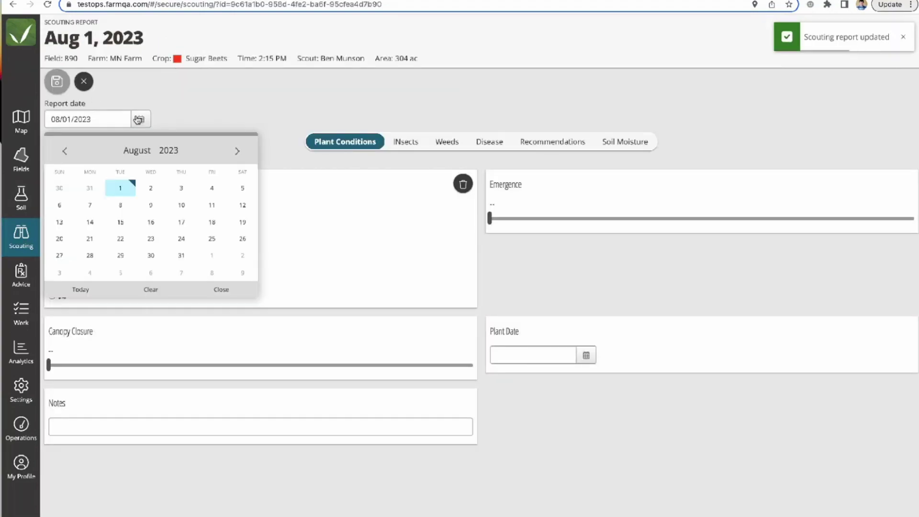
pyautogui.click(66, 151)
pyautogui.click(65, 152)
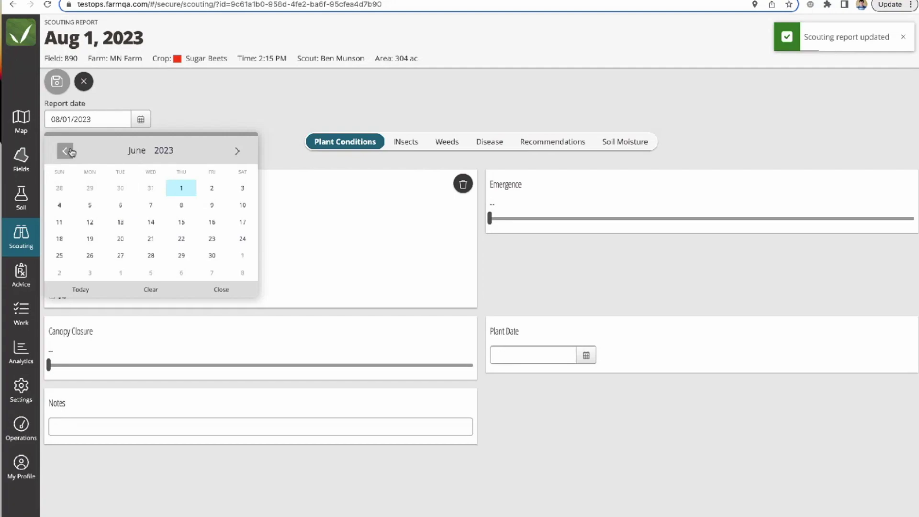
pyautogui.click(151, 239)
pyautogui.click(57, 84)
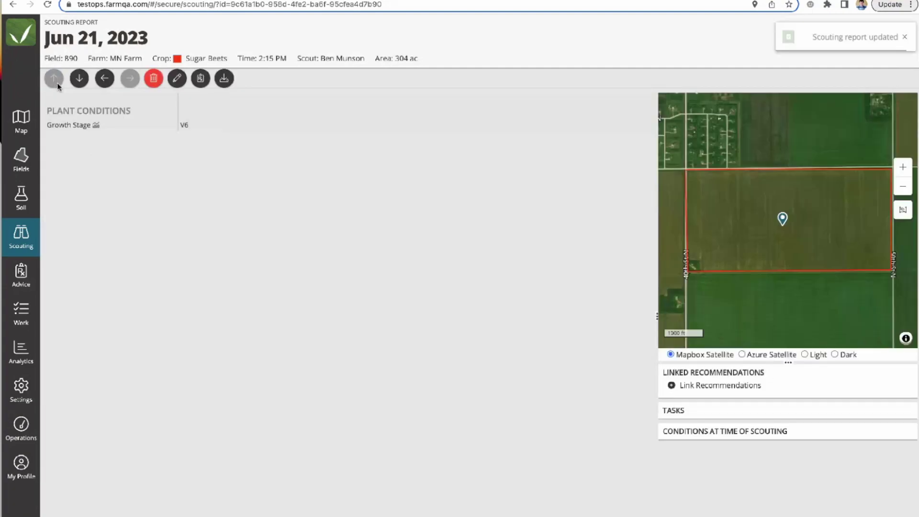
pyautogui.click(23, 244)
pyautogui.click(101, 59)
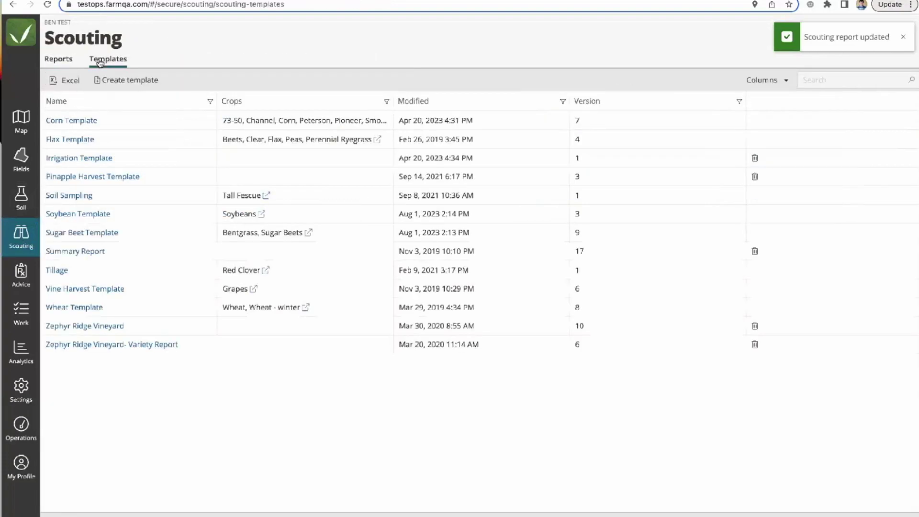
# Step: Go back to the scouting reports list, then open the farm map
pyautogui.click(69, 60)
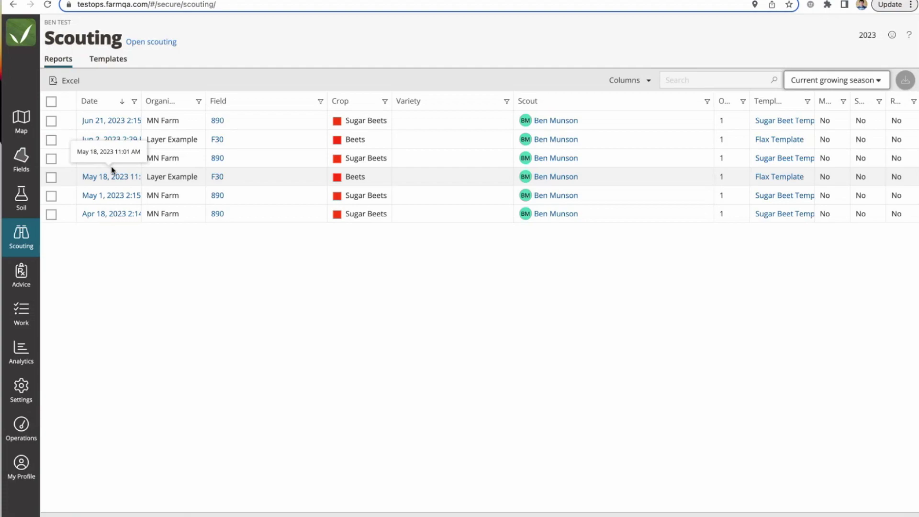
pyautogui.click(21, 122)
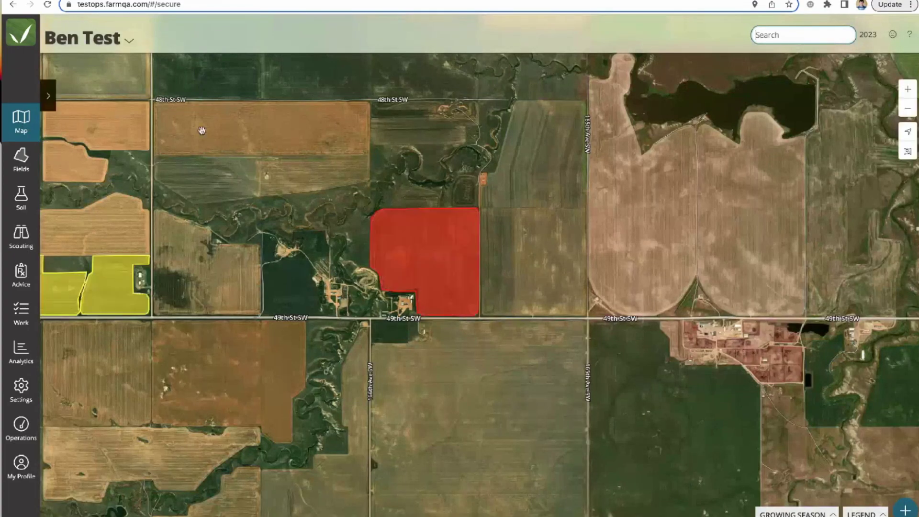
# Step: Switch to MN Farm and open field 890's details
pyautogui.click(128, 40)
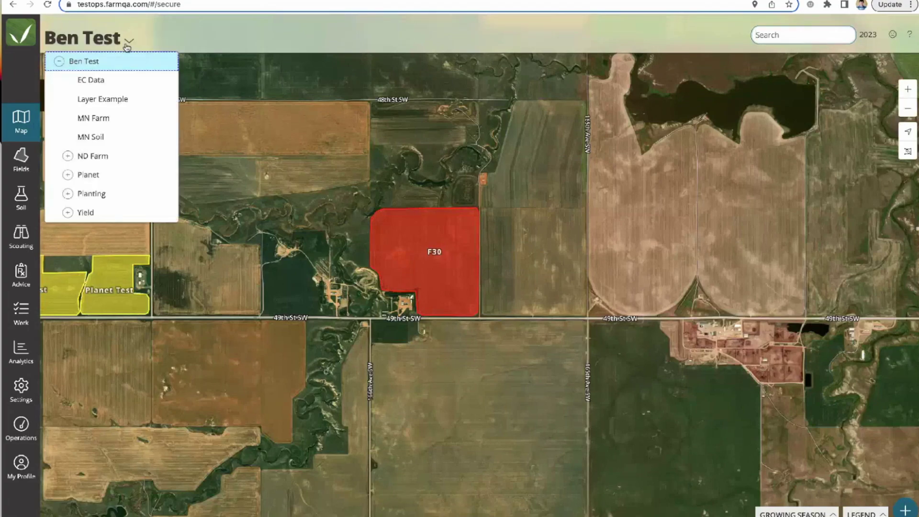
pyautogui.click(91, 117)
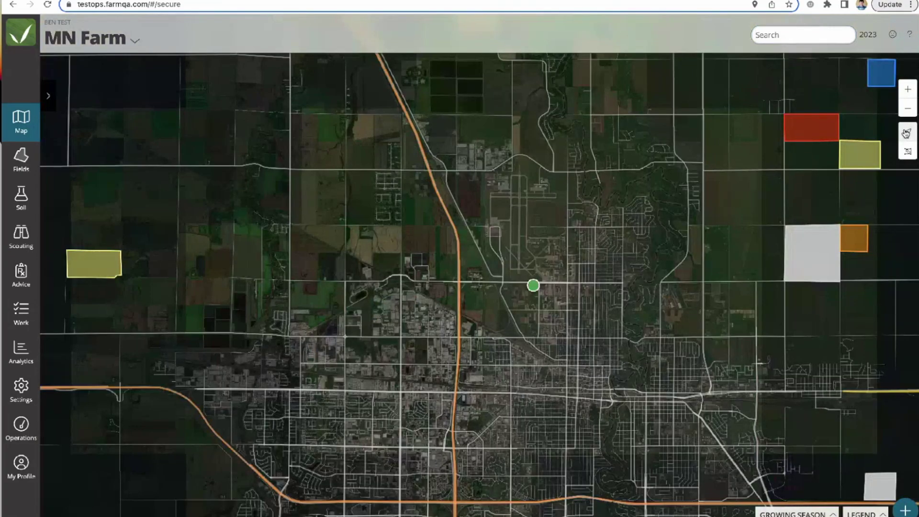
pyautogui.click(907, 133)
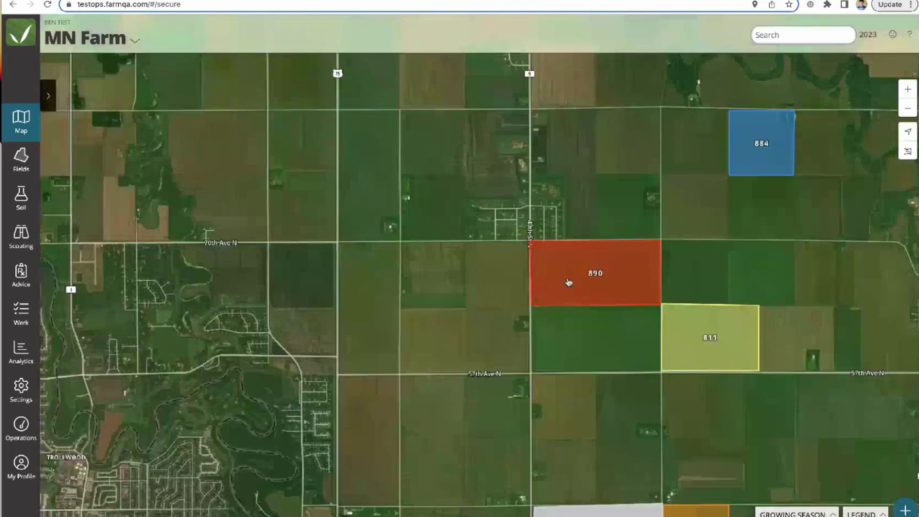
pyautogui.click(517, 275)
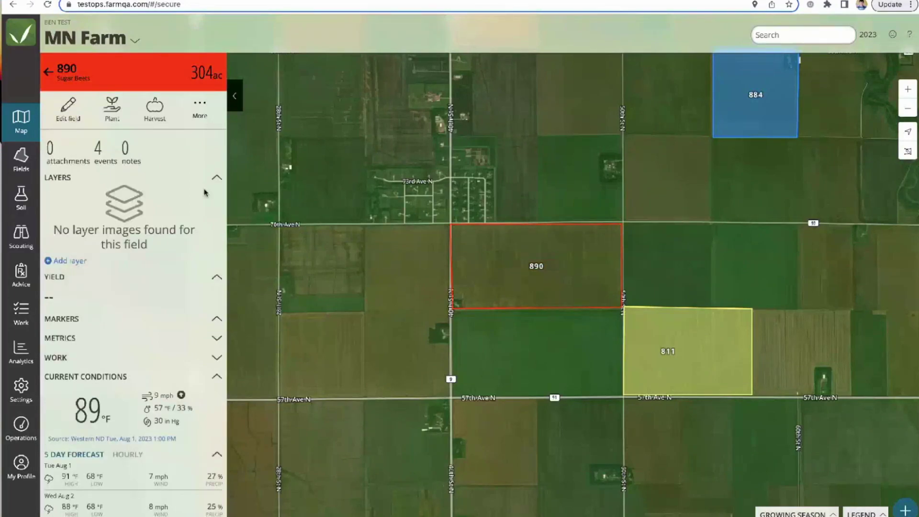
# Step: View field 890's Plant Conditions - Growth Stage chart under Metrics, then return to the map
pyautogui.click(216, 179)
pyautogui.click(217, 197)
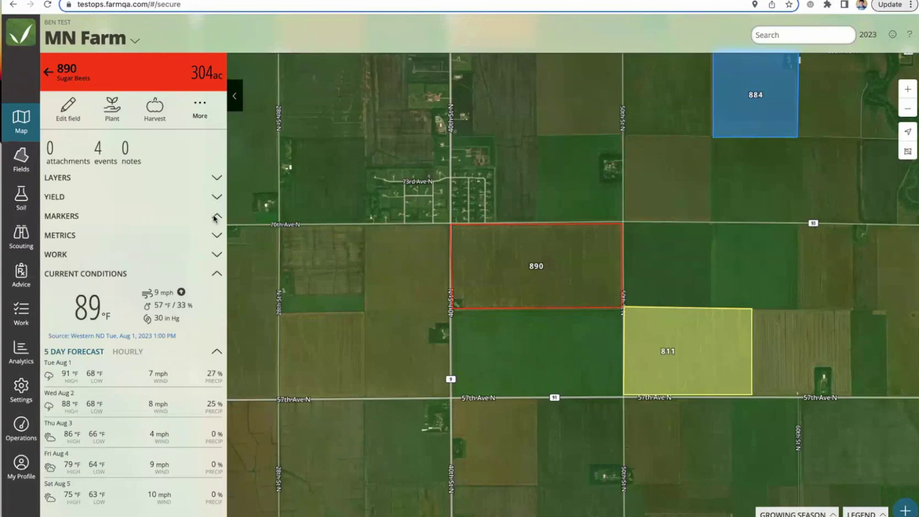
pyautogui.click(216, 236)
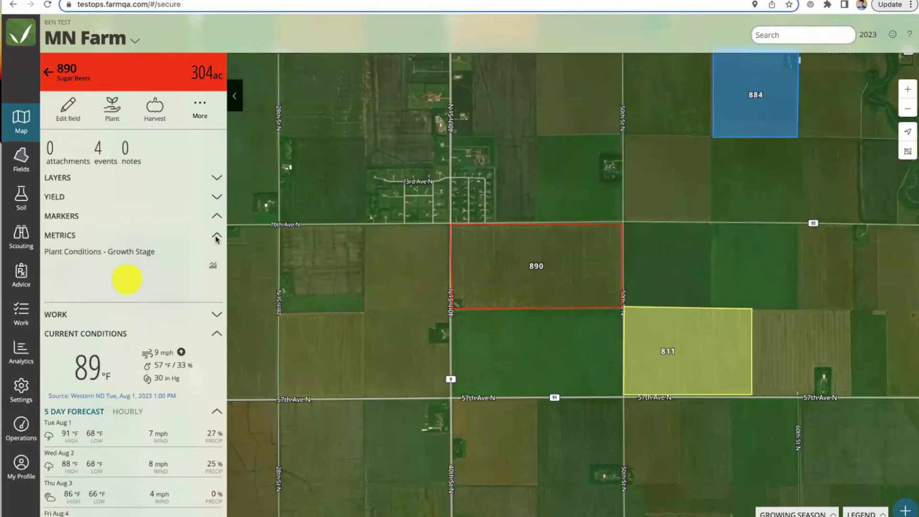
pyautogui.click(217, 237)
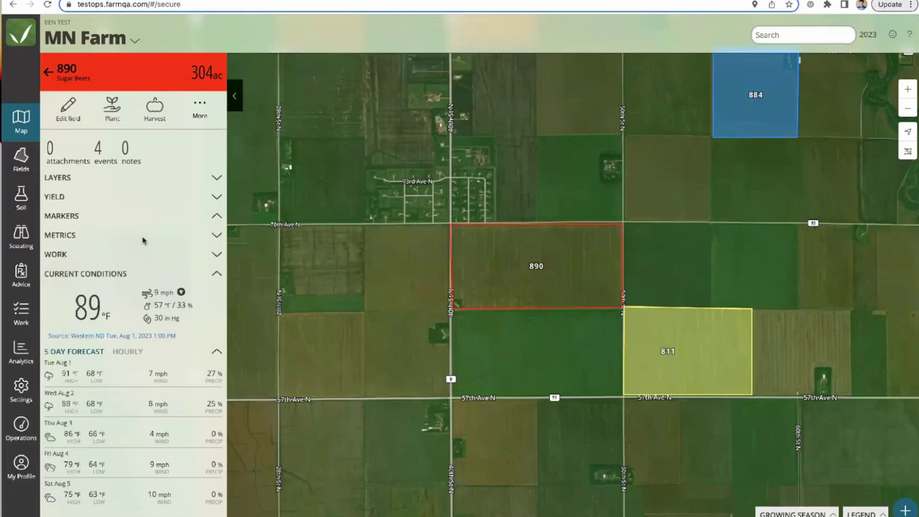
pyautogui.moveTo(78, 237); pyautogui.dragTo(44, 235)
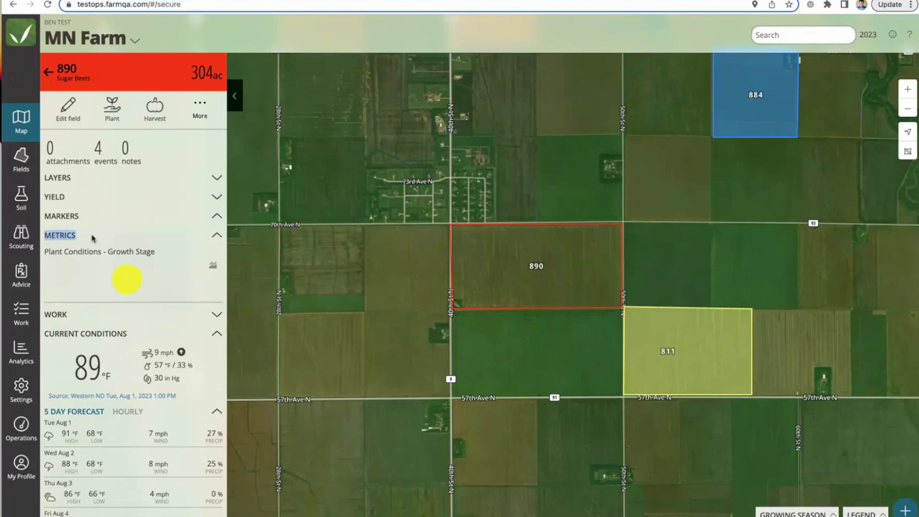
pyautogui.moveTo(47, 254); pyautogui.dragTo(161, 255)
pyautogui.click(212, 266)
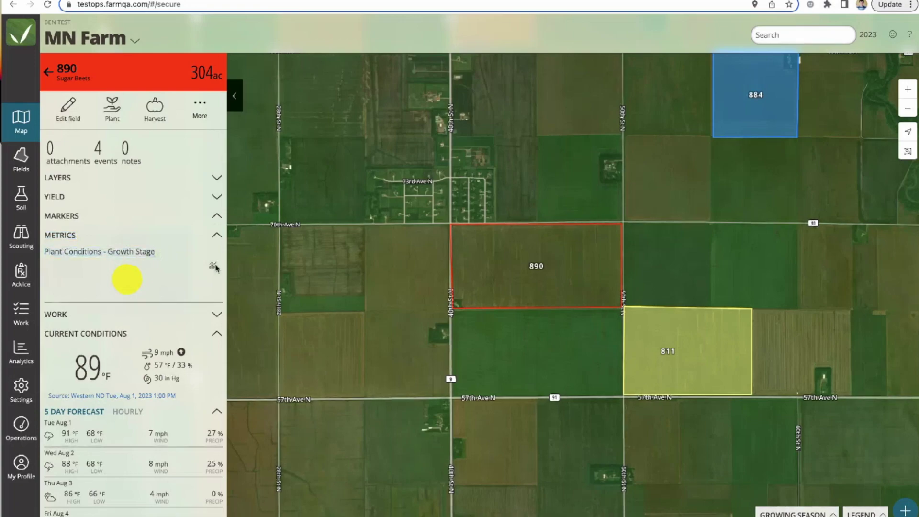
pyautogui.click(207, 266)
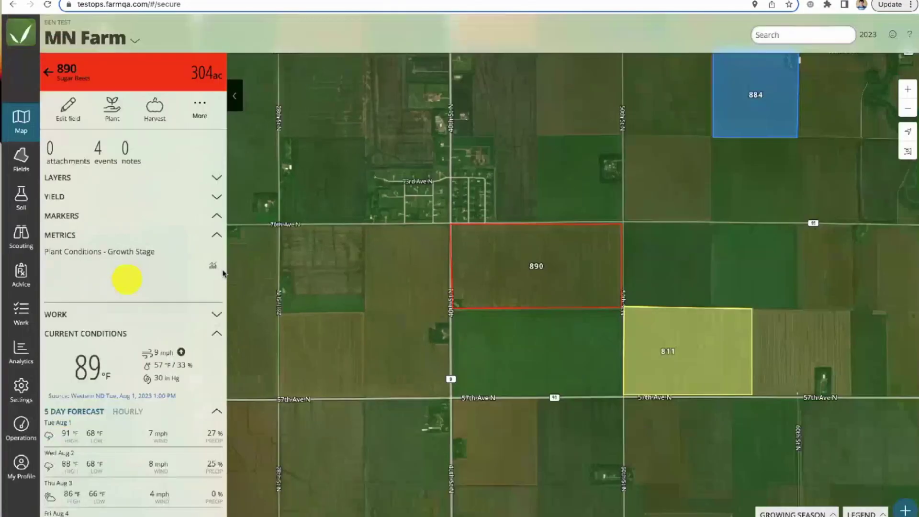
pyautogui.click(220, 271)
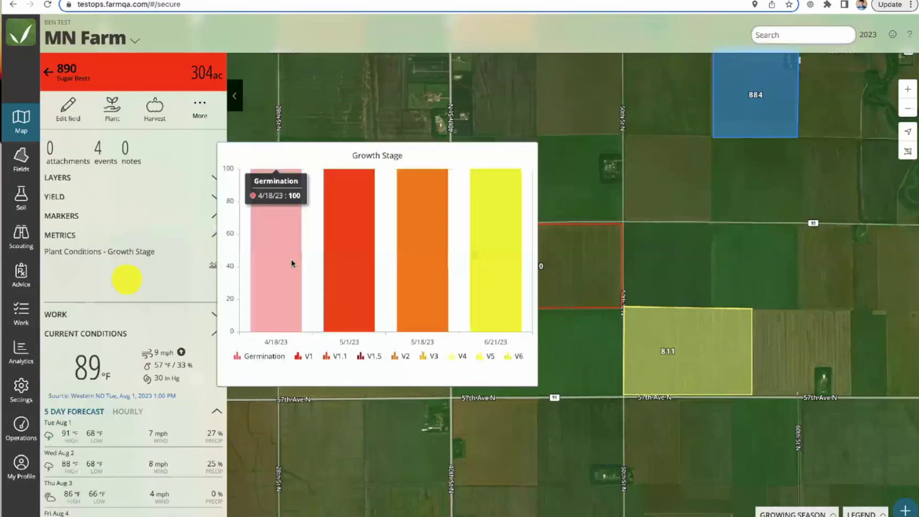
pyautogui.moveTo(361, 253)
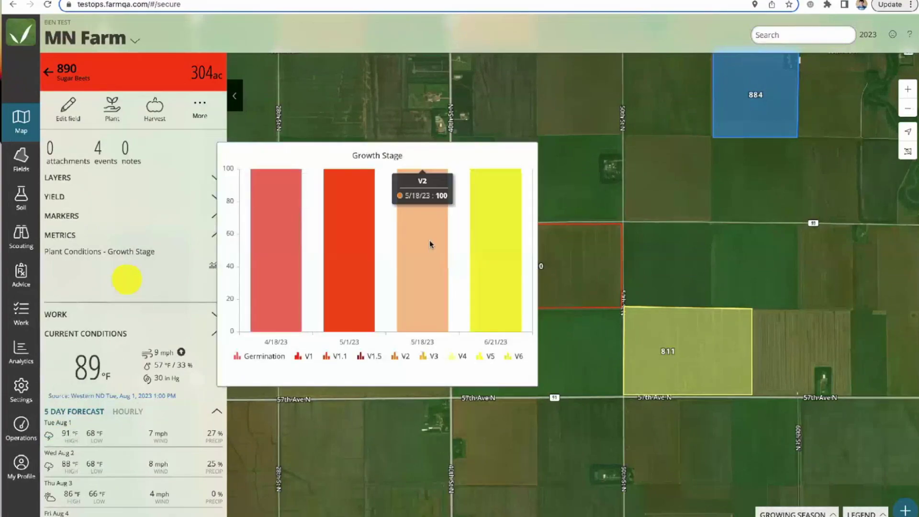
pyautogui.moveTo(497, 234)
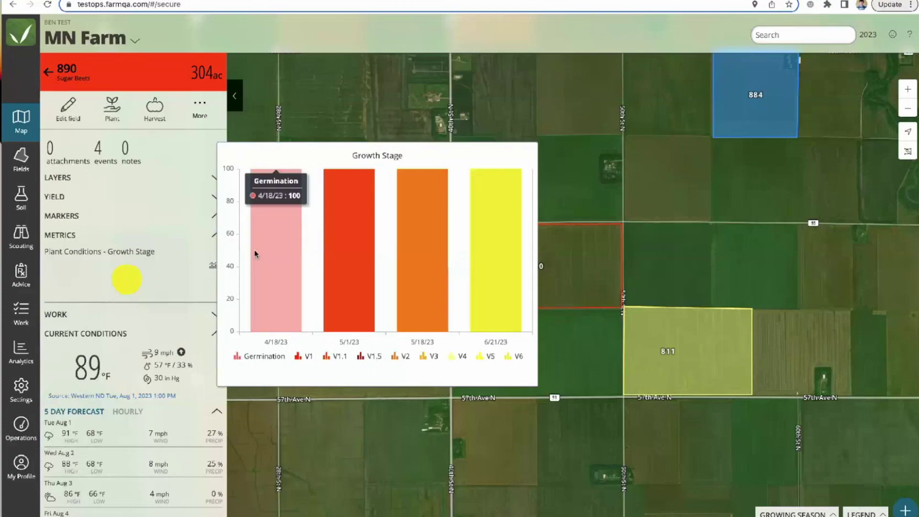
pyautogui.click(291, 433)
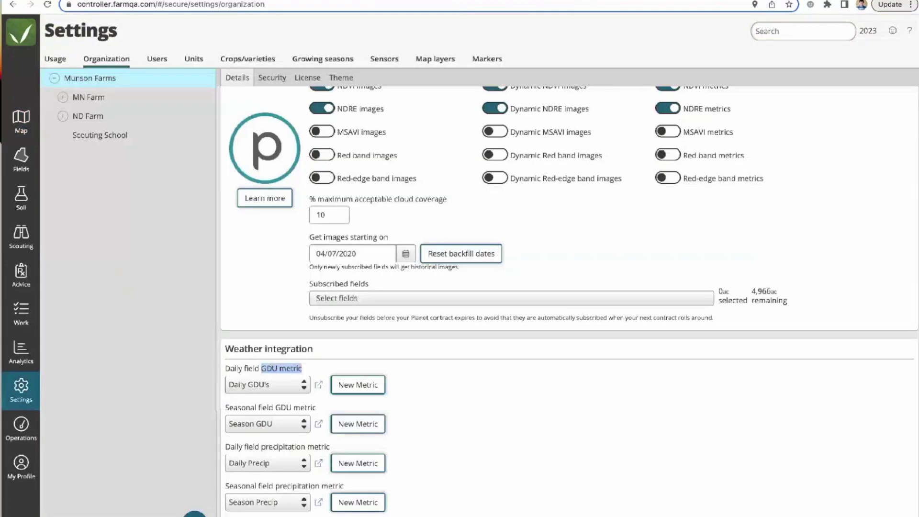
pyautogui.click(19, 127)
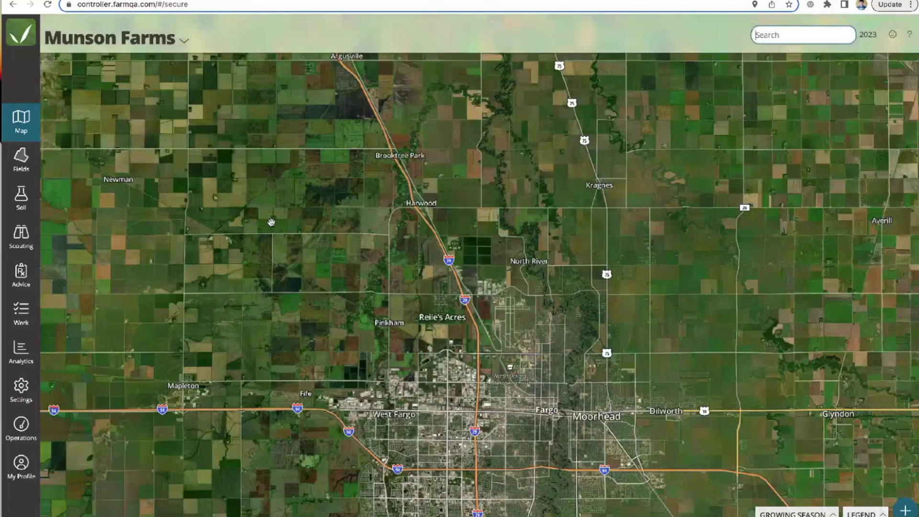
# Step: Zoom to the Sentinel field and view its Daily GDU's, Daily Precip and Season GDU charts
pyautogui.scroll(5, 200, 265)
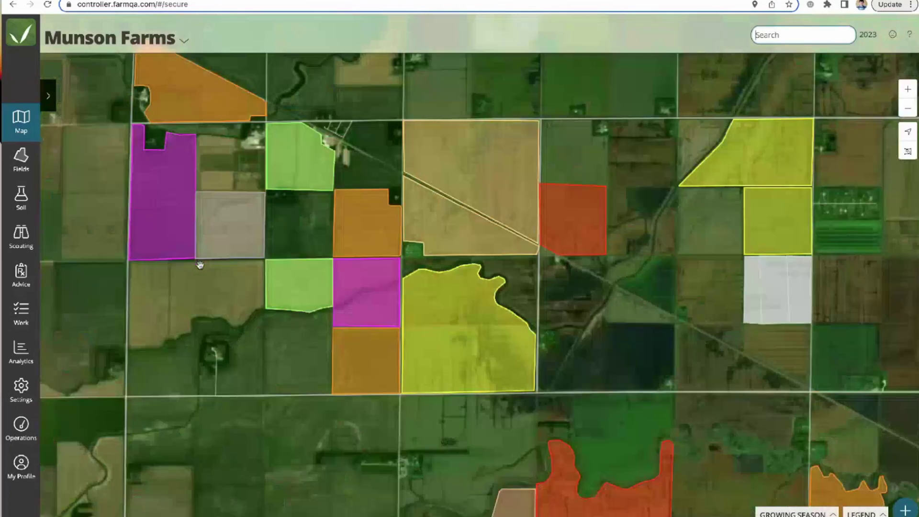
pyautogui.scroll(2, 200, 265)
pyautogui.click(385, 213)
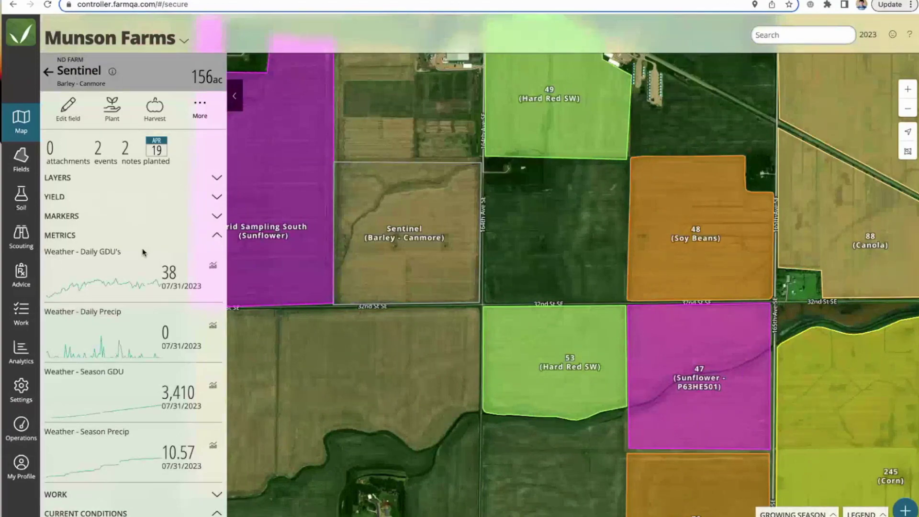
pyautogui.click(213, 267)
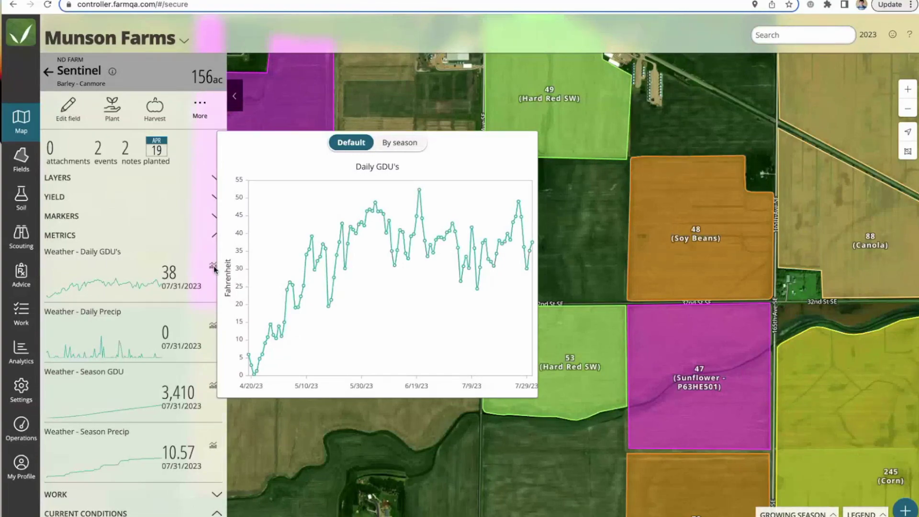
pyautogui.click(213, 326)
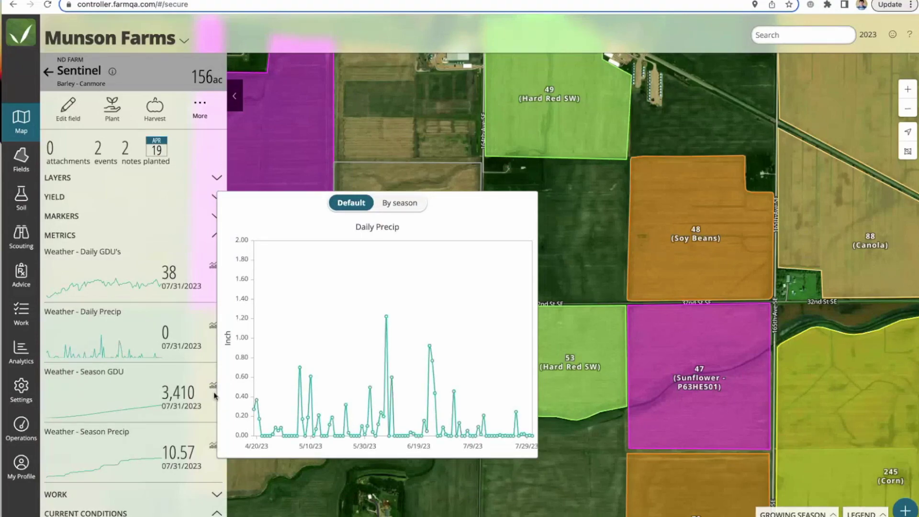
pyautogui.click(214, 393)
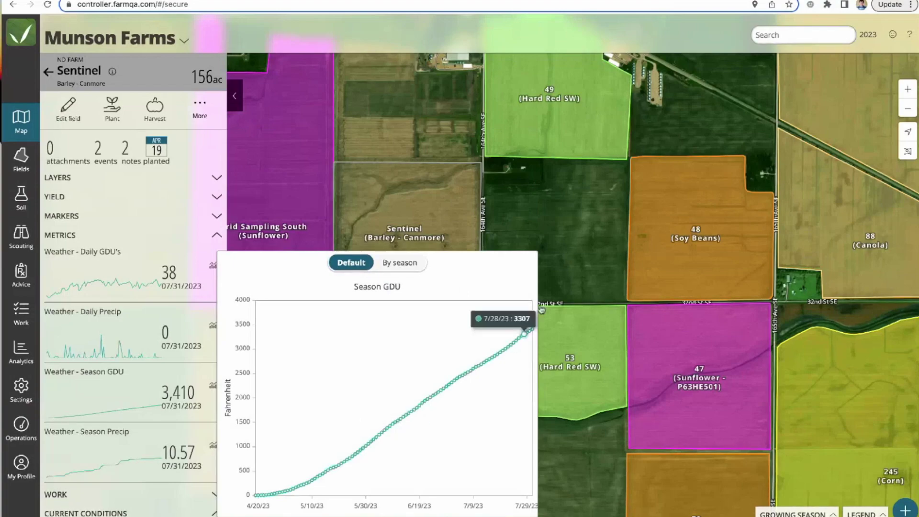
pyautogui.click(722, 104)
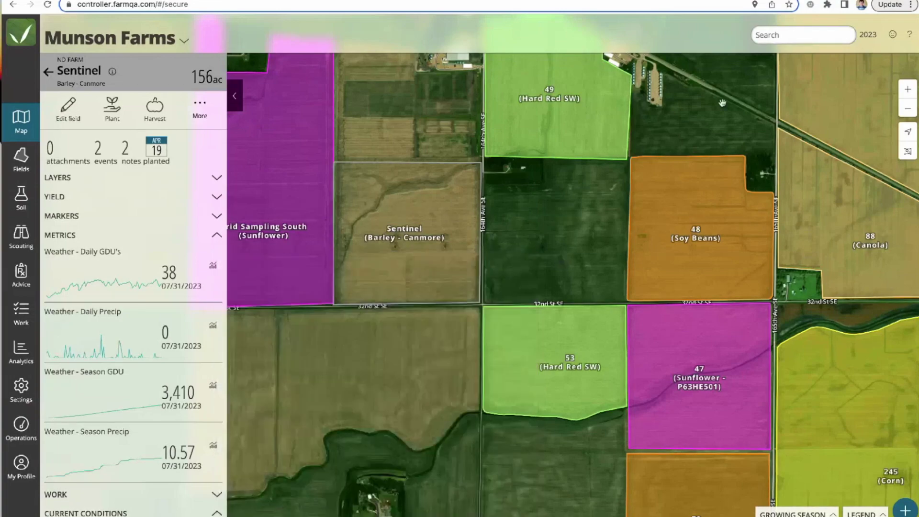
pyautogui.click(875, 35)
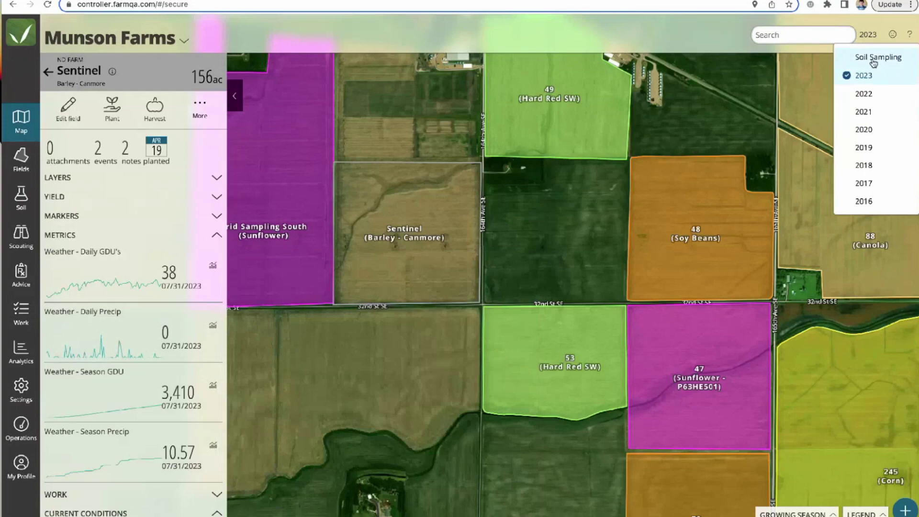
# Step: Switch the map to the 2021 season and centre the Sentinel field
pyautogui.click(864, 115)
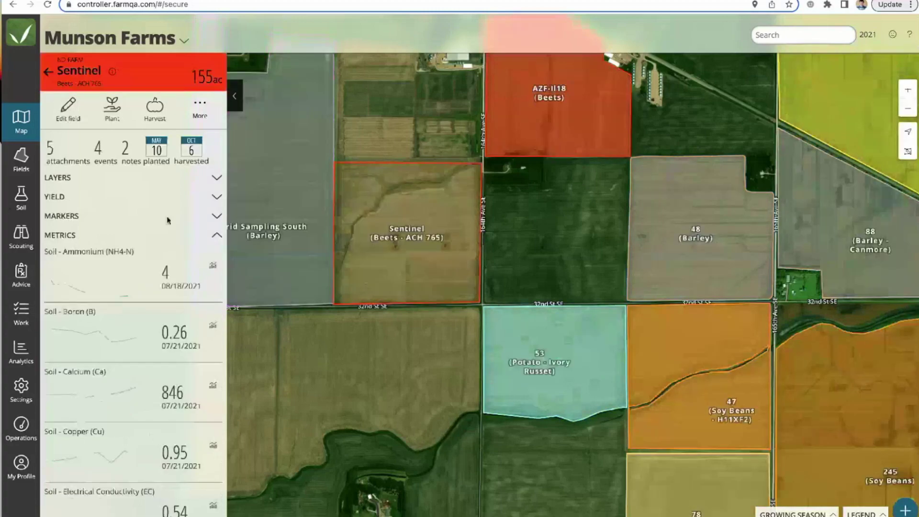
pyautogui.scroll(-1, 136, 204)
pyautogui.scroll(1, 136, 205)
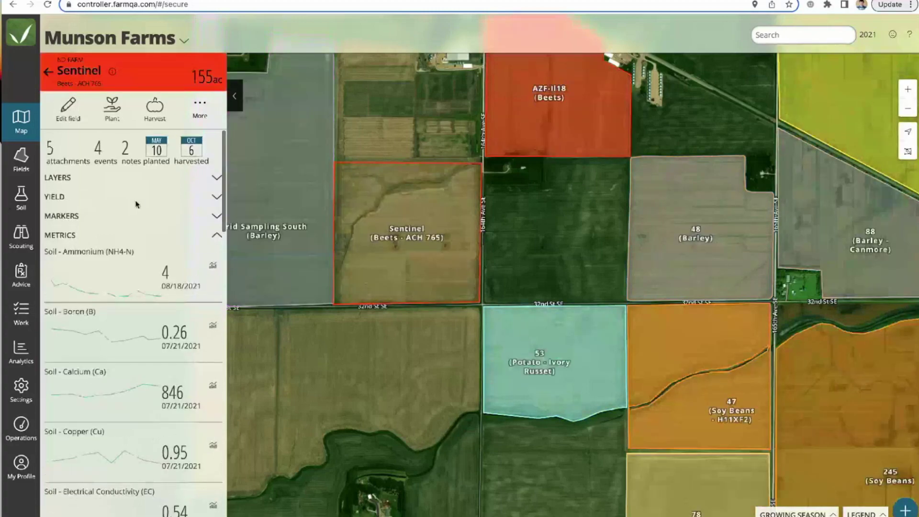
pyautogui.moveTo(407, 142); pyautogui.dragTo(490, 179)
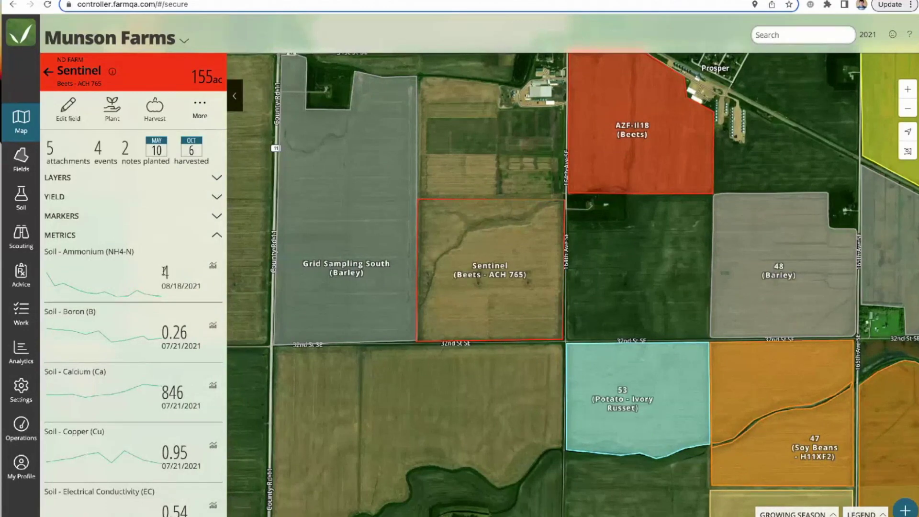
pyautogui.scroll(-2, 171, 328)
pyautogui.scroll(-2, 186, 322)
pyautogui.scroll(3, 185, 322)
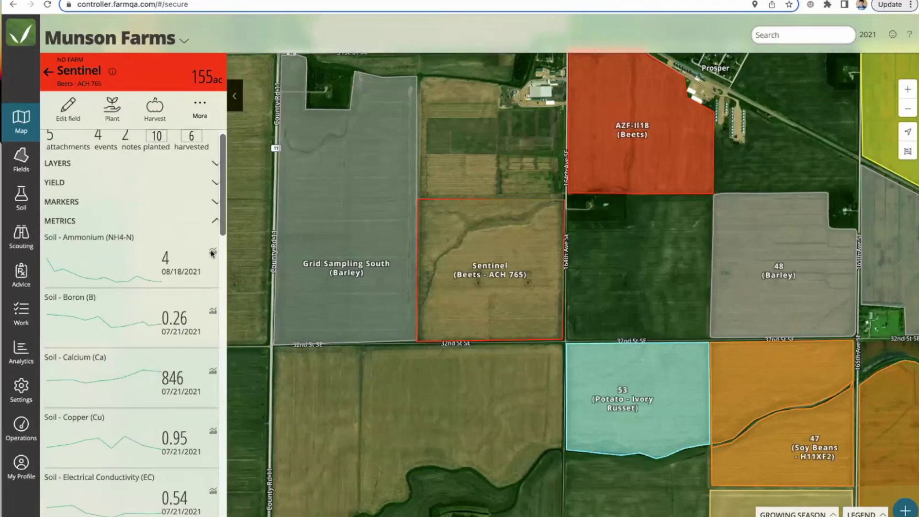
# Step: View Sentinel's Ammonium (NH4-N), Boron and Calcium soil trend charts, then close the popup
pyautogui.click(212, 253)
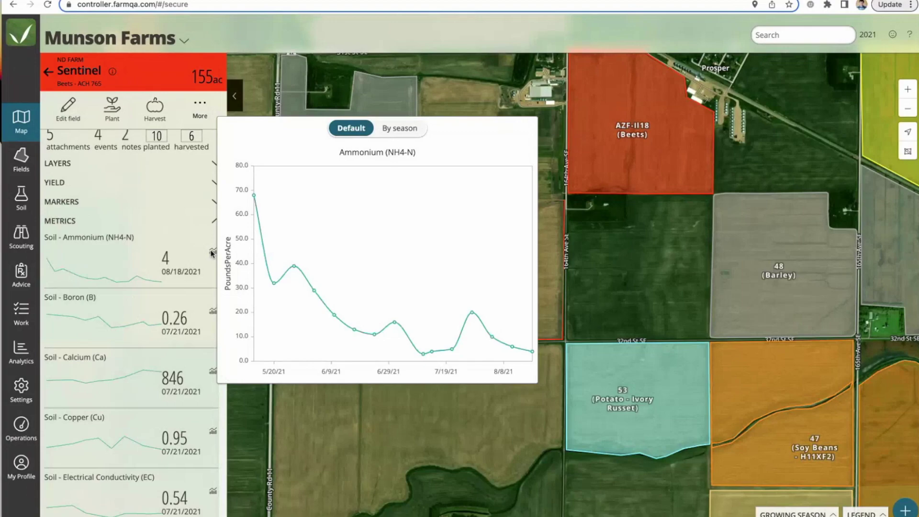
pyautogui.moveTo(255, 196)
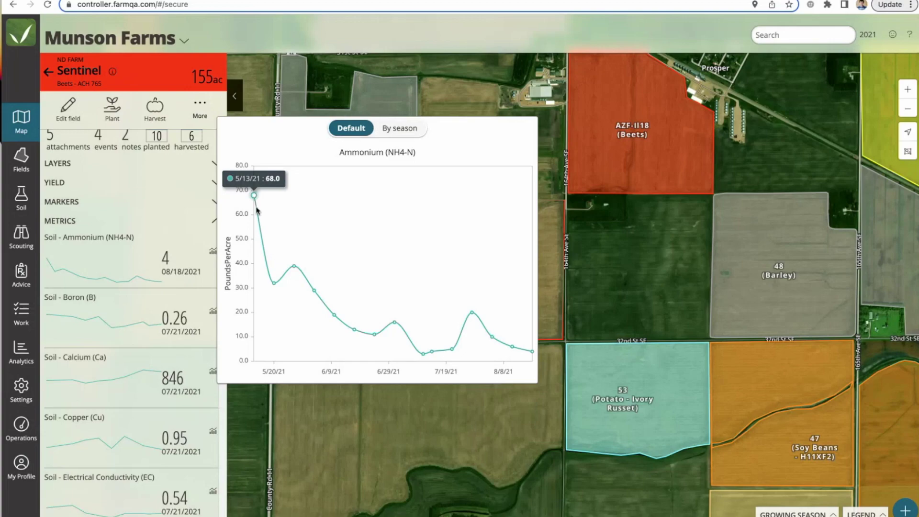
pyautogui.moveTo(288, 275)
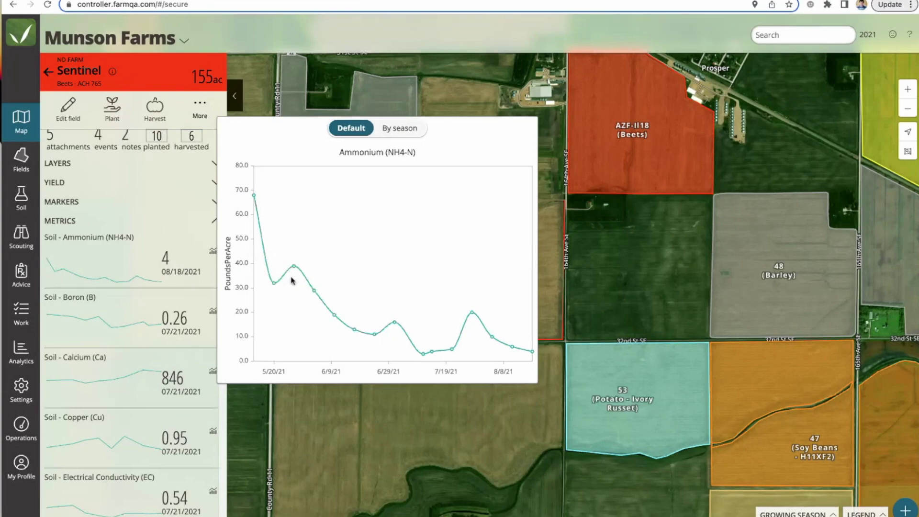
pyautogui.click(214, 312)
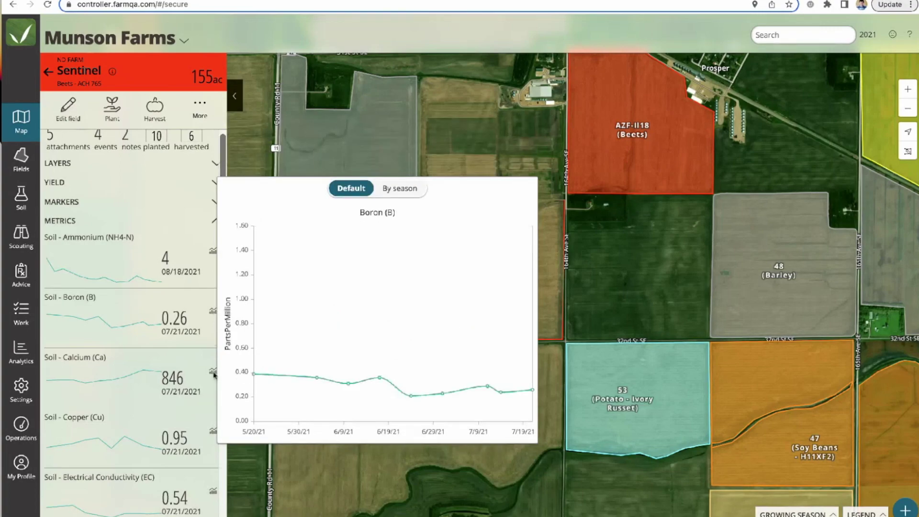
pyautogui.click(213, 372)
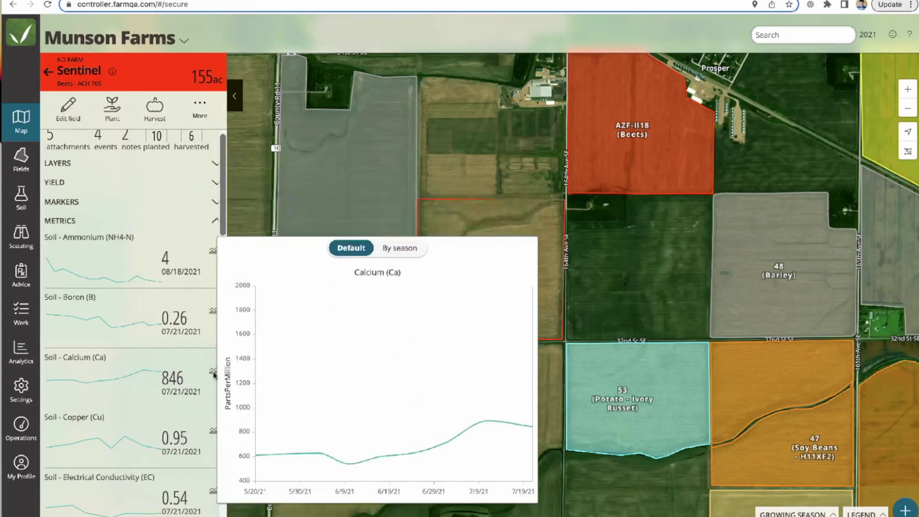
pyautogui.click(448, 163)
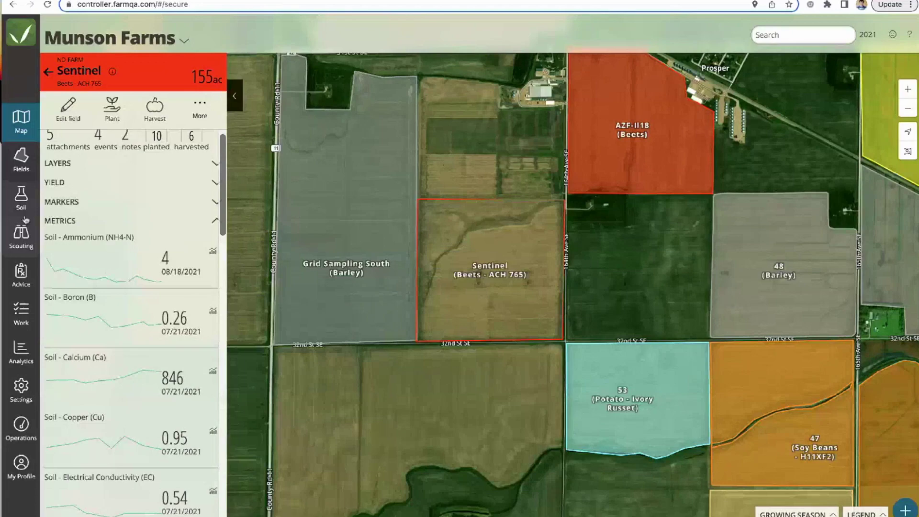
# Step: Open field 111's soil samples, widen the map panel, and scroll across the nutrient results
pyautogui.click(21, 202)
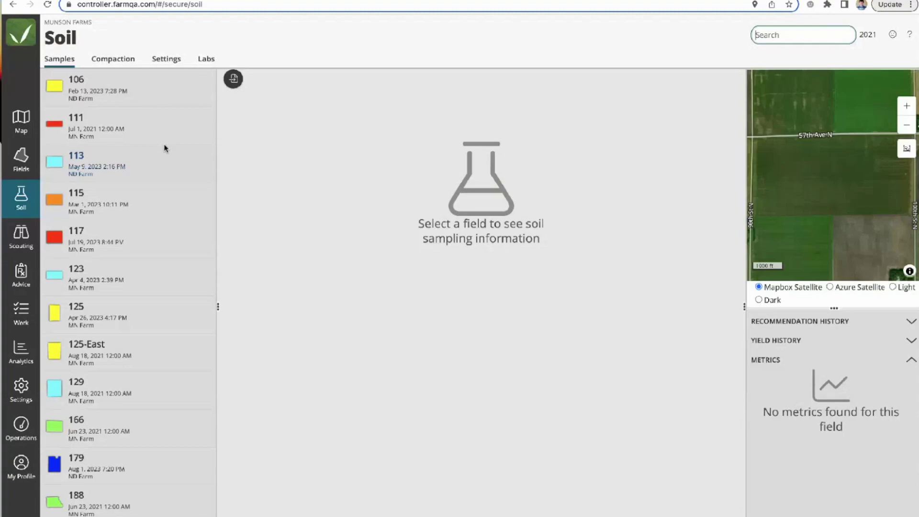
pyautogui.click(149, 140)
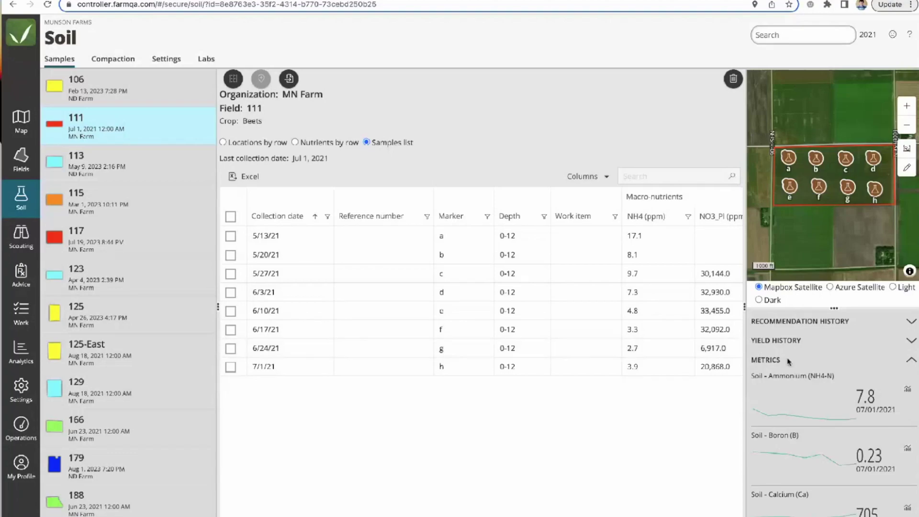
pyautogui.moveTo(746, 309); pyautogui.dragTo(652, 310)
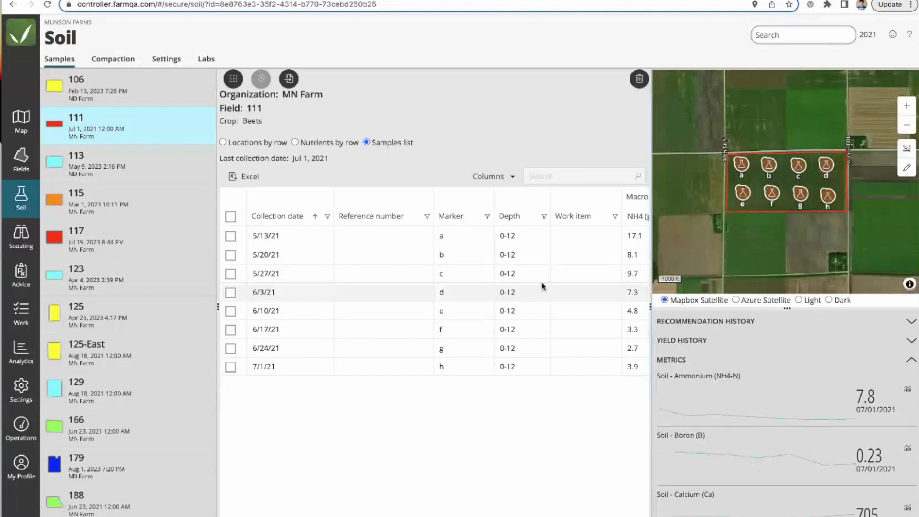
pyautogui.hscroll(3, 525, 281)
pyautogui.hscroll(2, 523, 282)
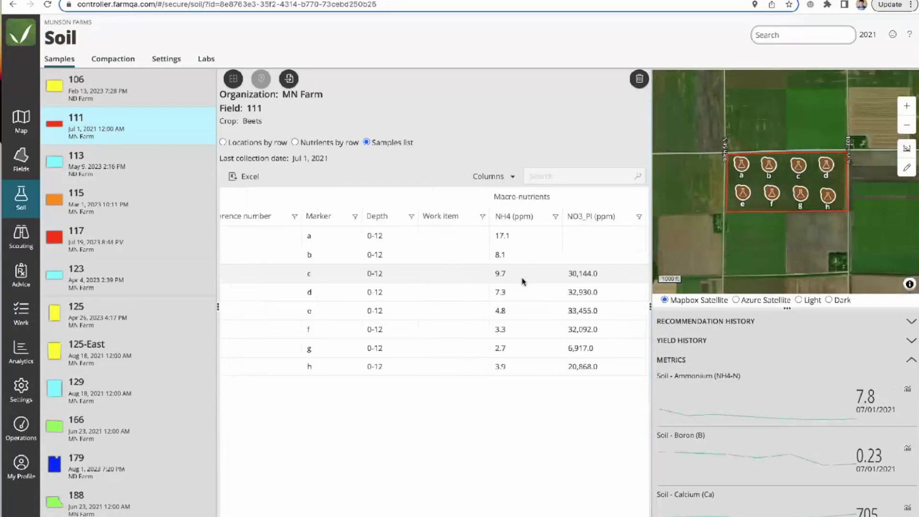
pyautogui.hscroll(4, 524, 282)
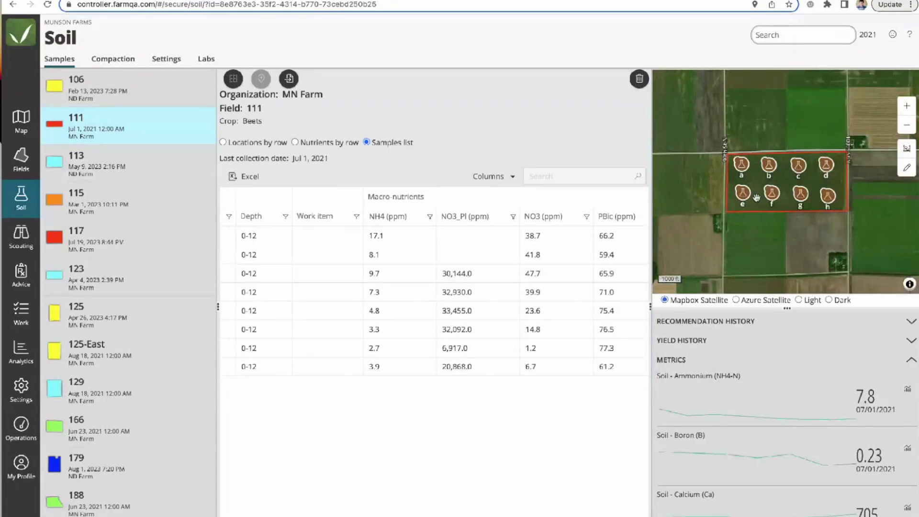
pyautogui.hscroll(3, 591, 275)
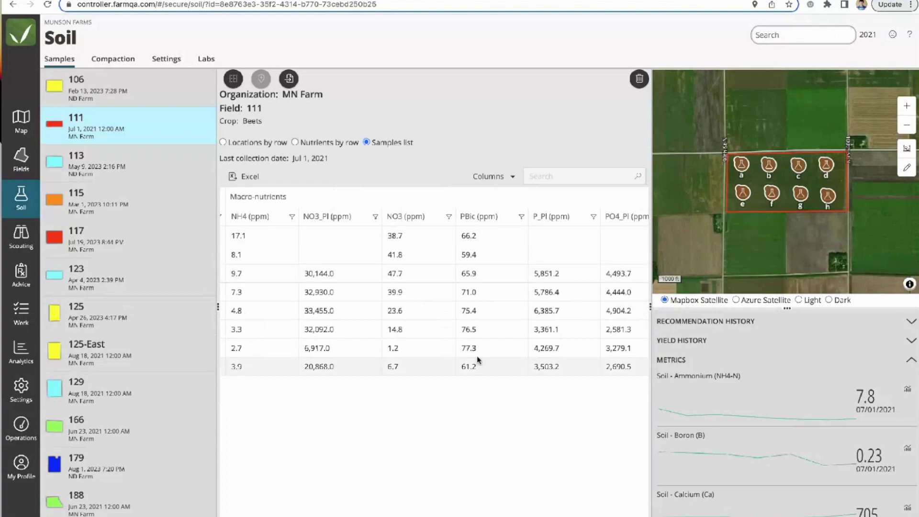
pyautogui.hscroll(2, 497, 359)
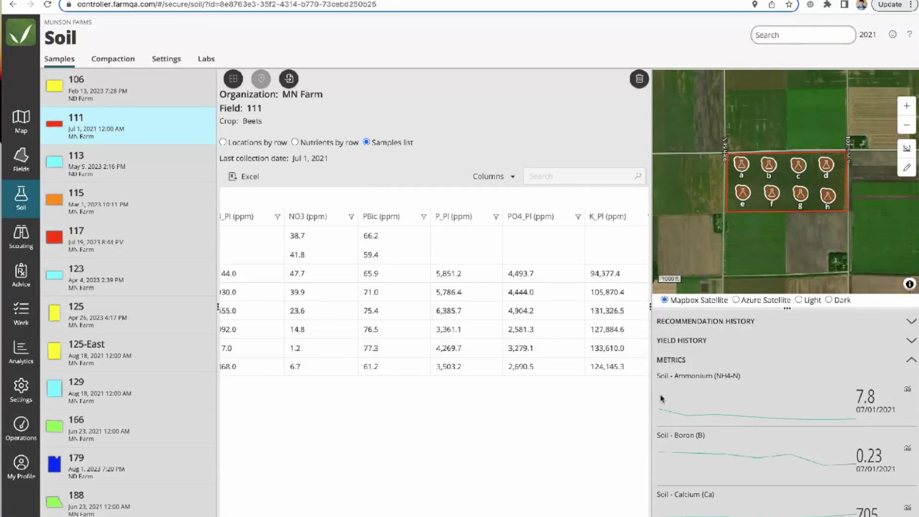
# Step: View field 111's enlarged Ammonium (NH4-N) chart, then go to the scouting reports
pyautogui.click(911, 360)
pyautogui.click(911, 360)
pyautogui.click(909, 389)
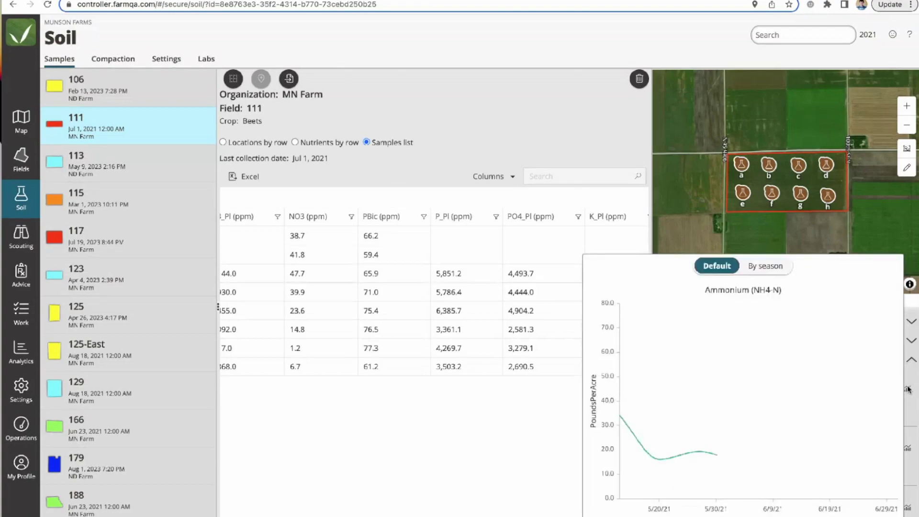
pyautogui.click(476, 459)
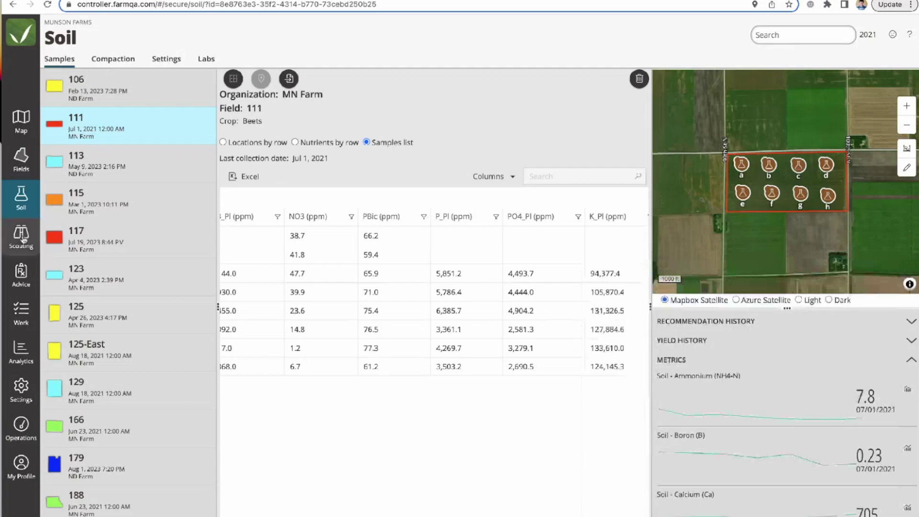
pyautogui.click(22, 239)
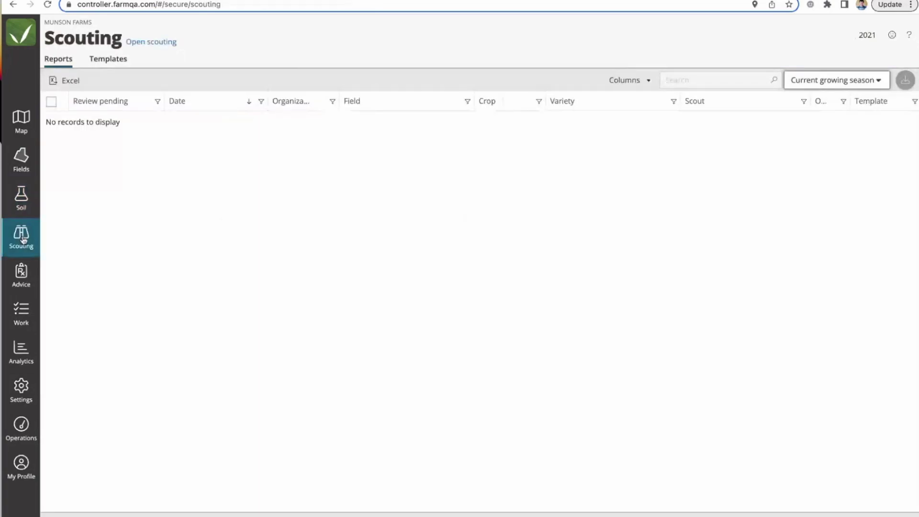
# Step: Open the Jun 21, 2023 scouting report from the MN Farm site's Scouting list
pyautogui.click(868, 38)
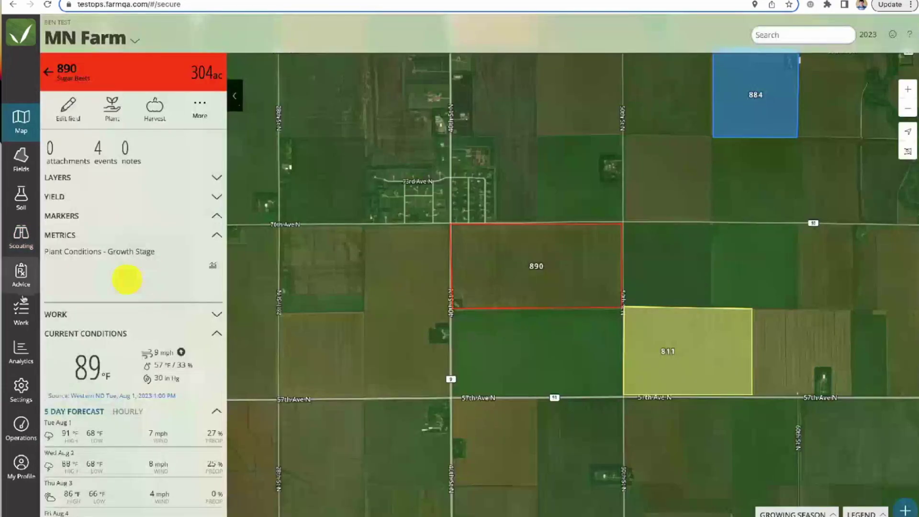
pyautogui.click(26, 249)
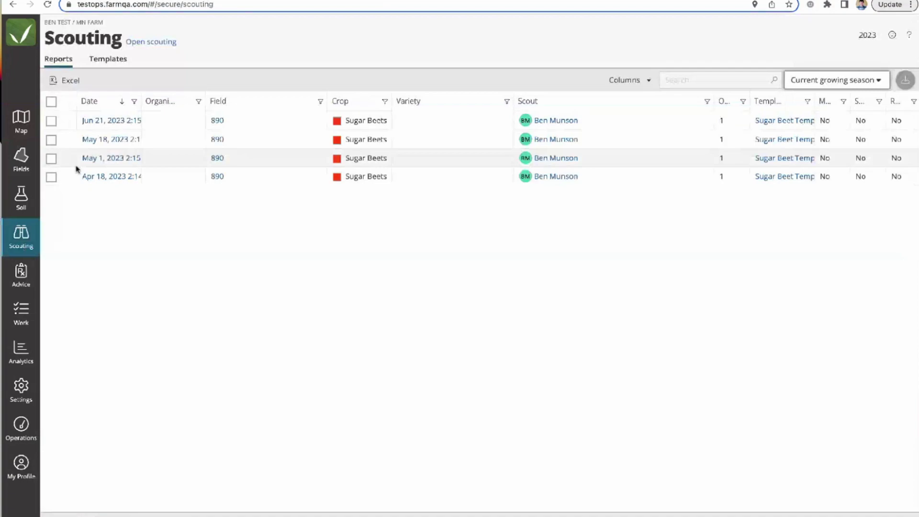
pyautogui.click(103, 120)
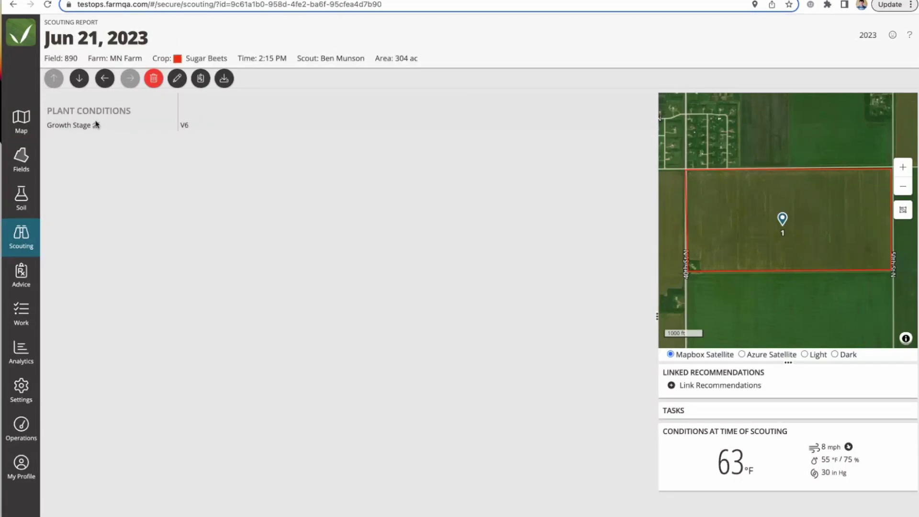
# Step: View field 890's Growth Stage history chart, 4/18/23–6/21/23, then close it
pyautogui.scroll(5, 97, 127)
pyautogui.hscroll(-3, 95, 127)
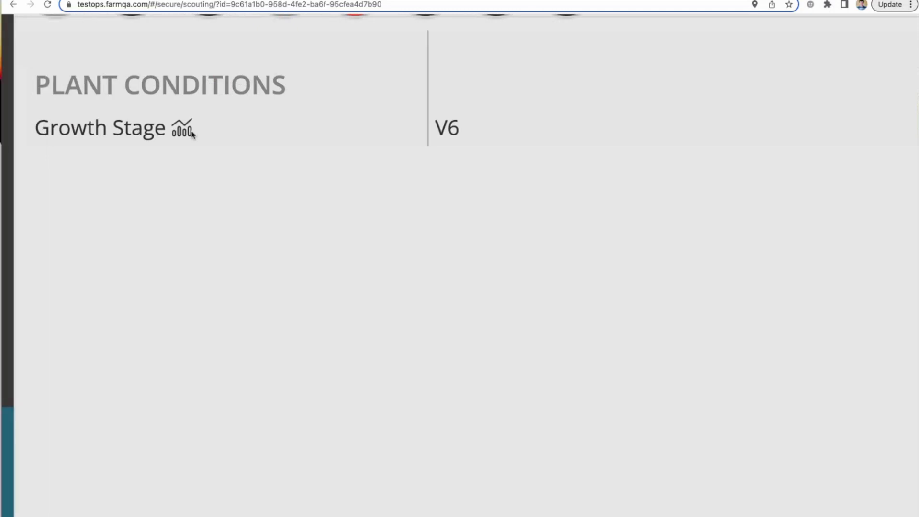
pyautogui.scroll(-5, 181, 130)
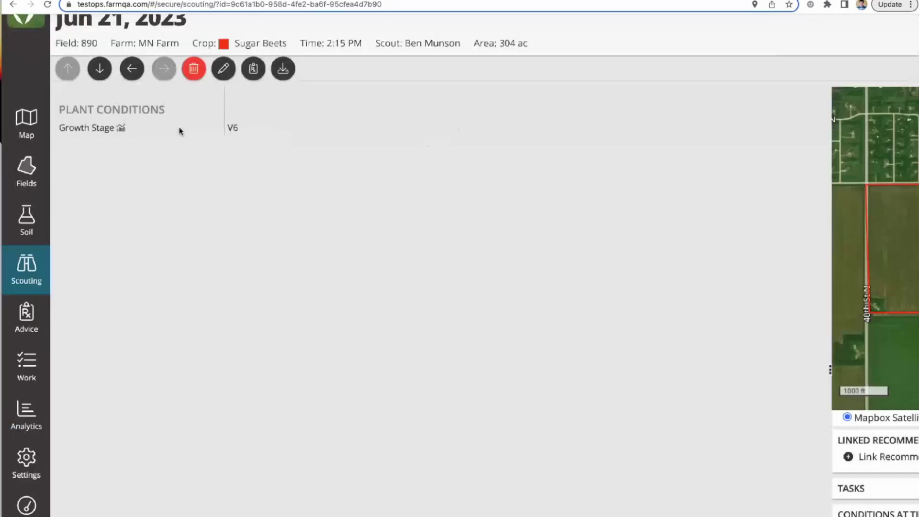
pyautogui.click(96, 126)
pyautogui.moveTo(243, 115)
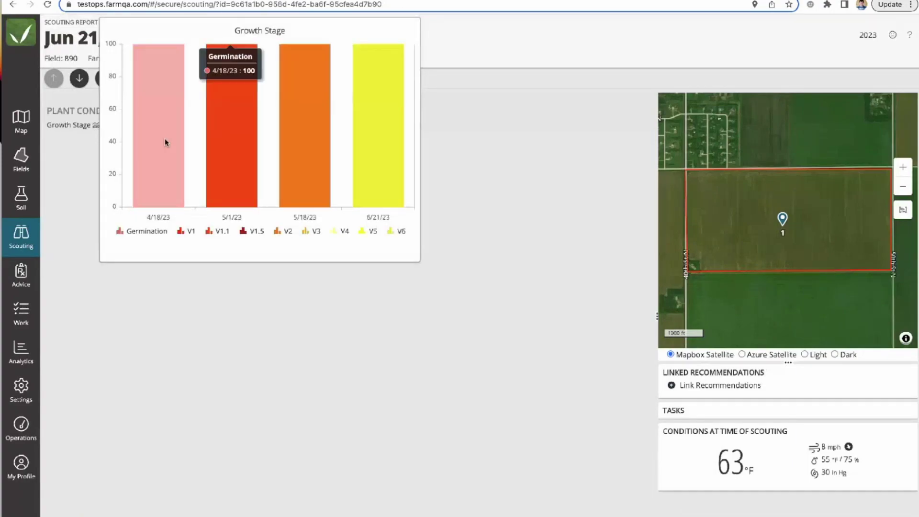
pyautogui.click(219, 317)
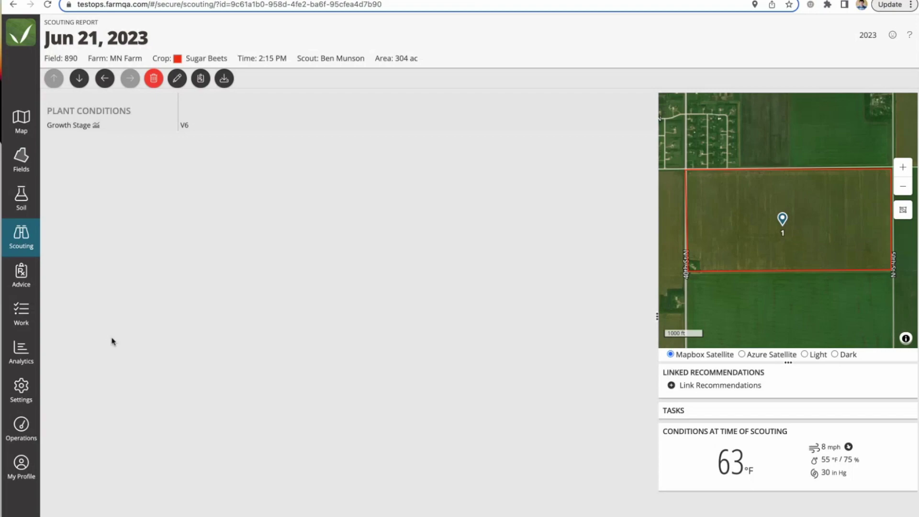
# Step: In Analytics Metrics, view Growth Stage, then the General Crop Health metric definition
pyautogui.click(21, 352)
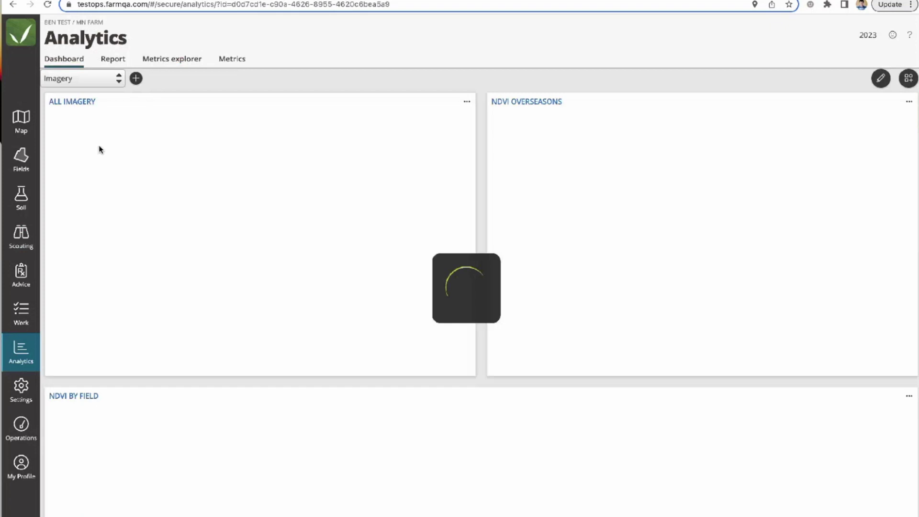
pyautogui.click(225, 62)
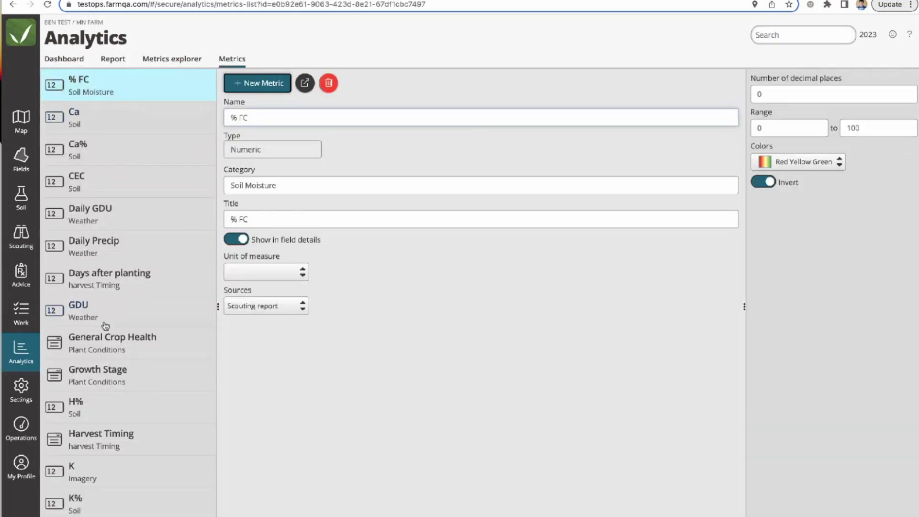
pyautogui.scroll(-3, 105, 327)
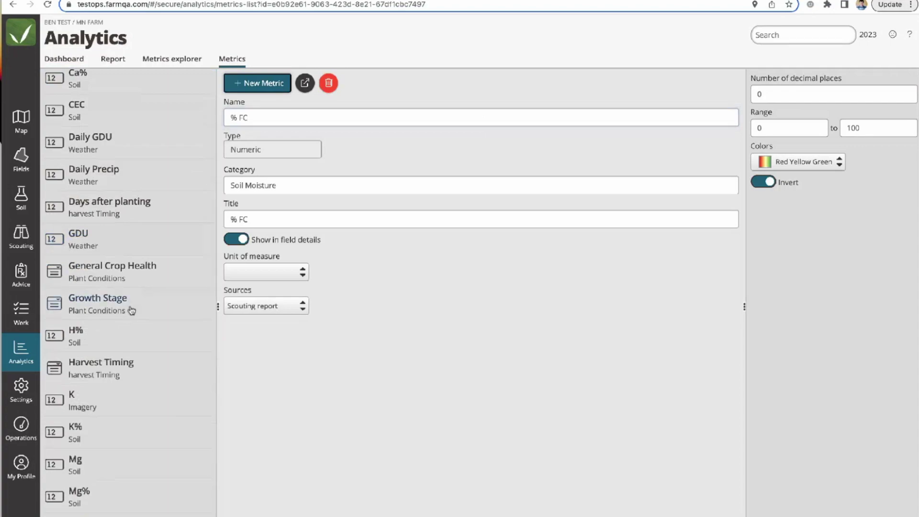
pyautogui.click(132, 311)
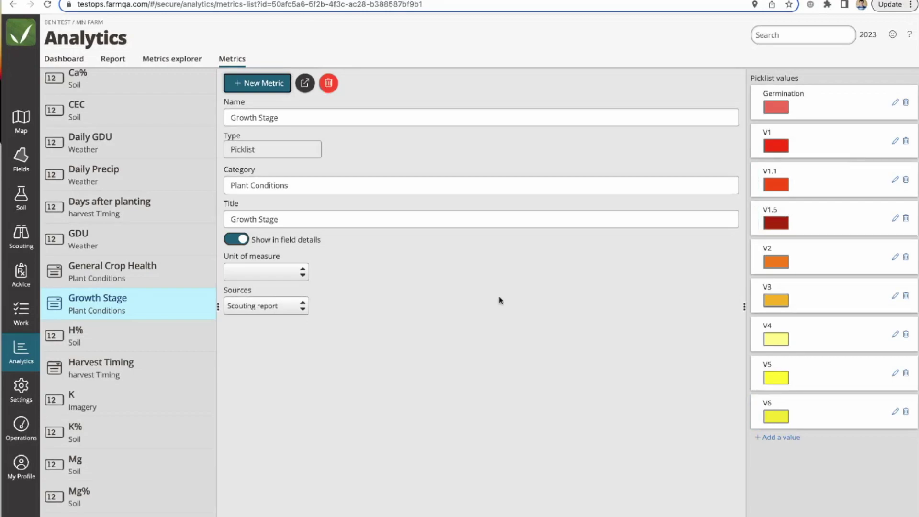
pyautogui.click(171, 276)
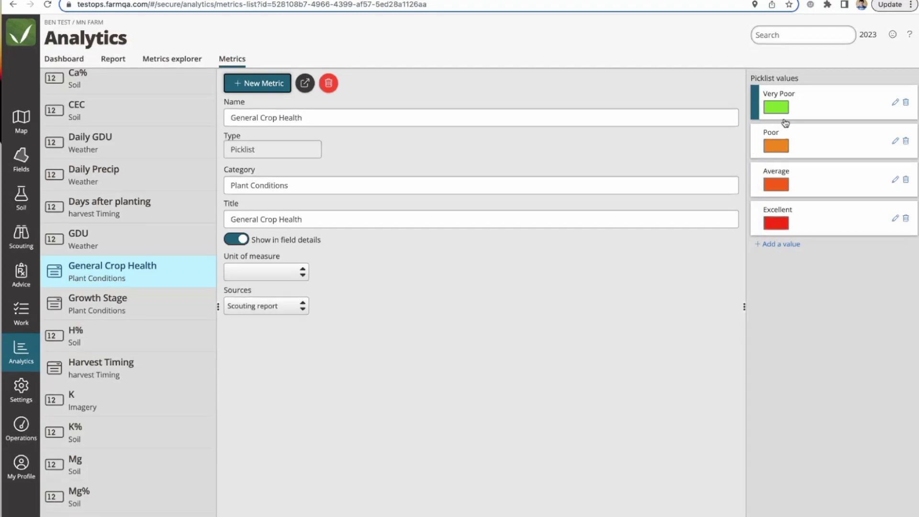
# Step: Recolour the Very Poor picklist value red and Poor yellow-green
pyautogui.click(895, 102)
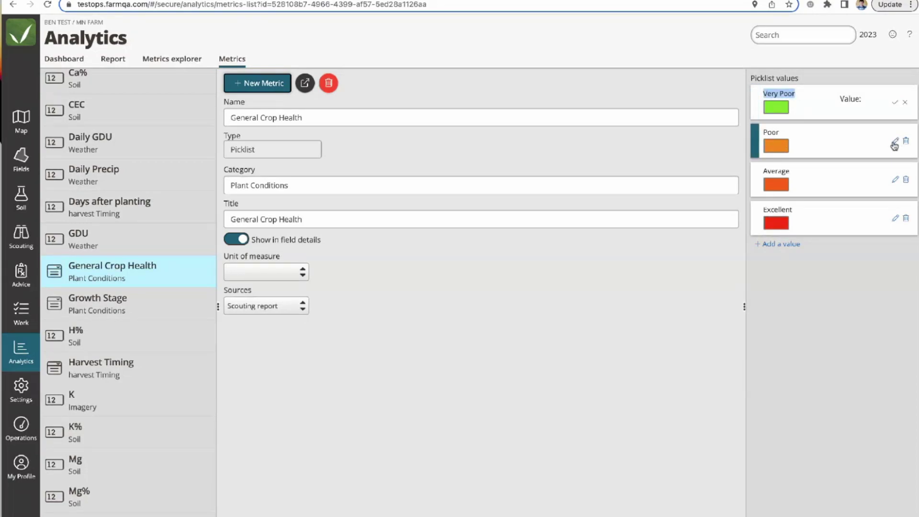
pyautogui.click(778, 108)
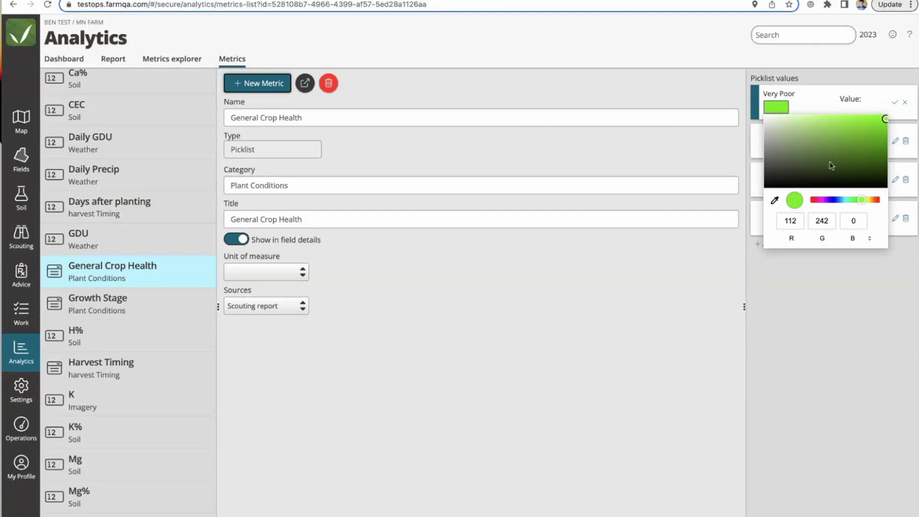
pyautogui.click(878, 199)
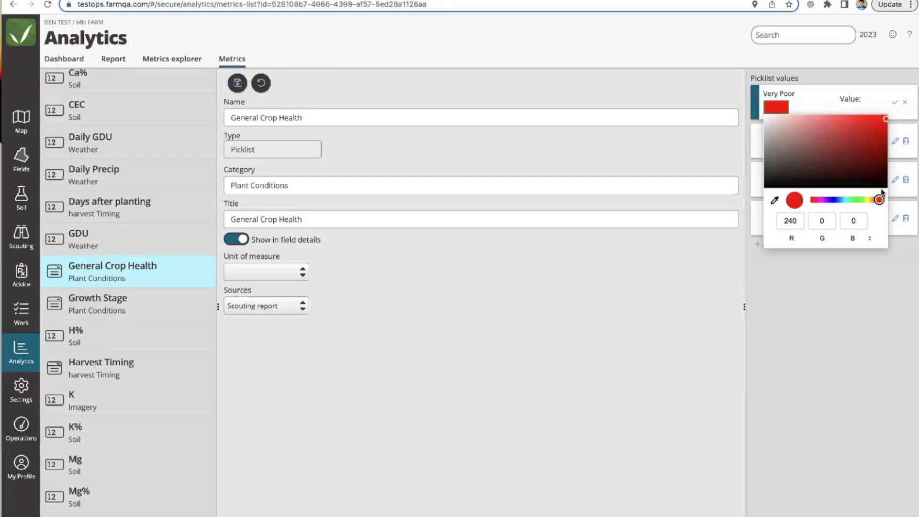
pyautogui.click(894, 102)
pyautogui.click(895, 142)
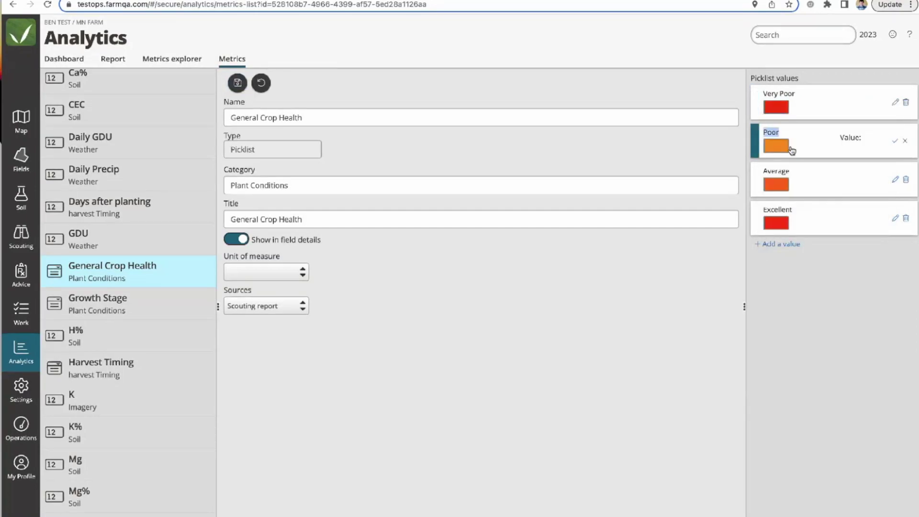
pyautogui.click(777, 146)
pyautogui.moveTo(872, 239); pyautogui.dragTo(868, 239)
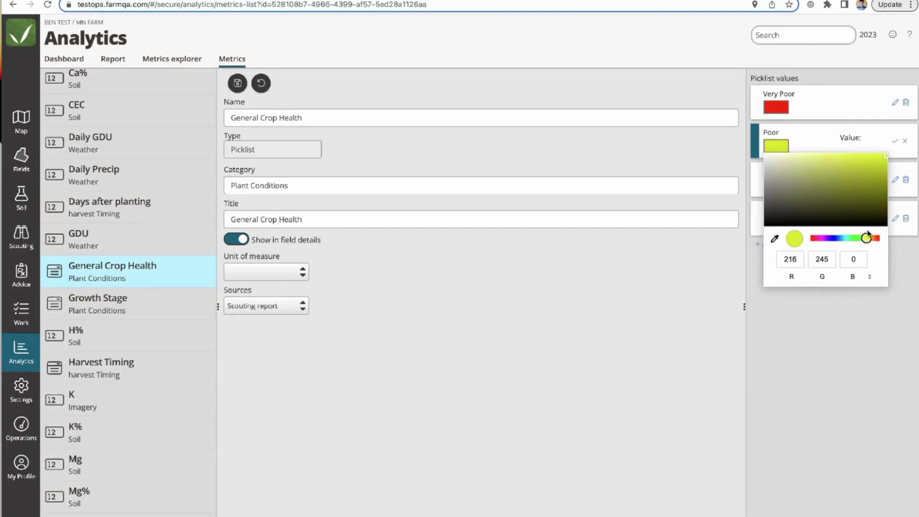
pyautogui.click(895, 140)
# Step: Recolour Average a lighter orange and Excellent green, then save the metric
pyautogui.click(895, 180)
pyautogui.click(776, 185)
pyautogui.click(856, 194)
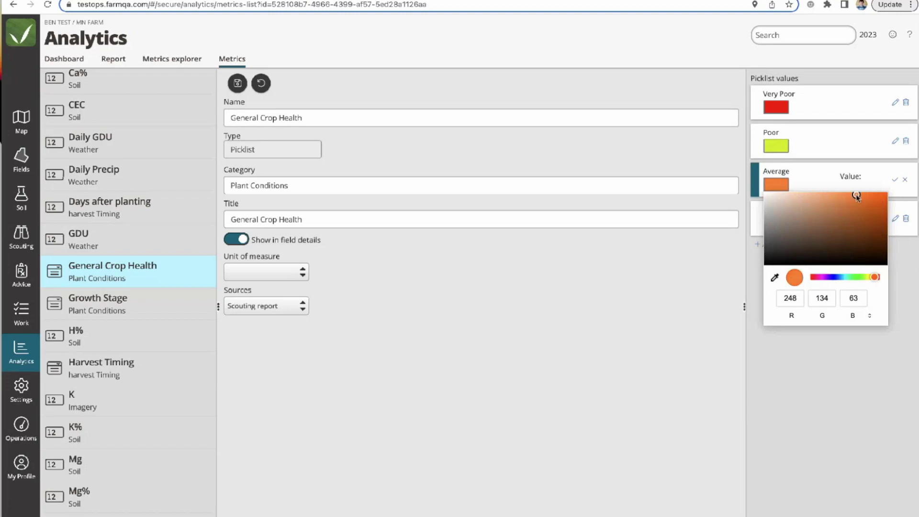
pyautogui.click(896, 180)
pyautogui.click(895, 218)
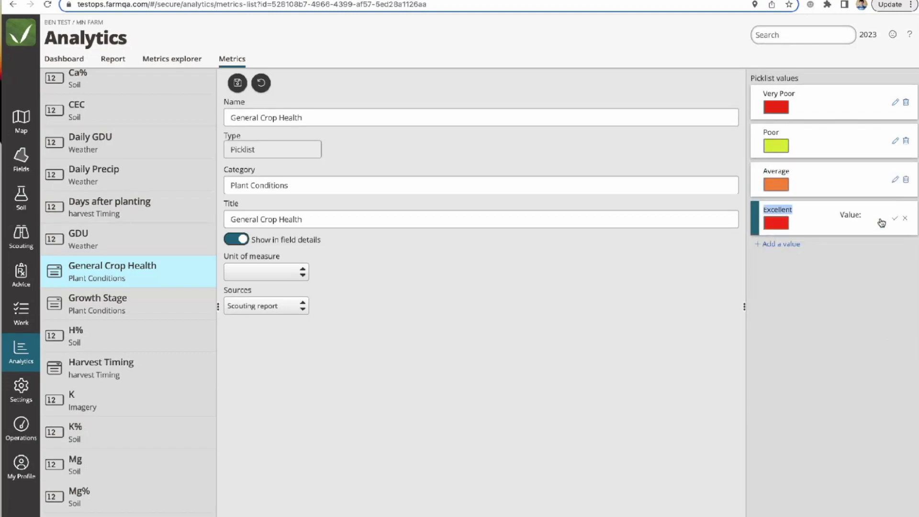
pyautogui.click(777, 223)
pyautogui.click(860, 315)
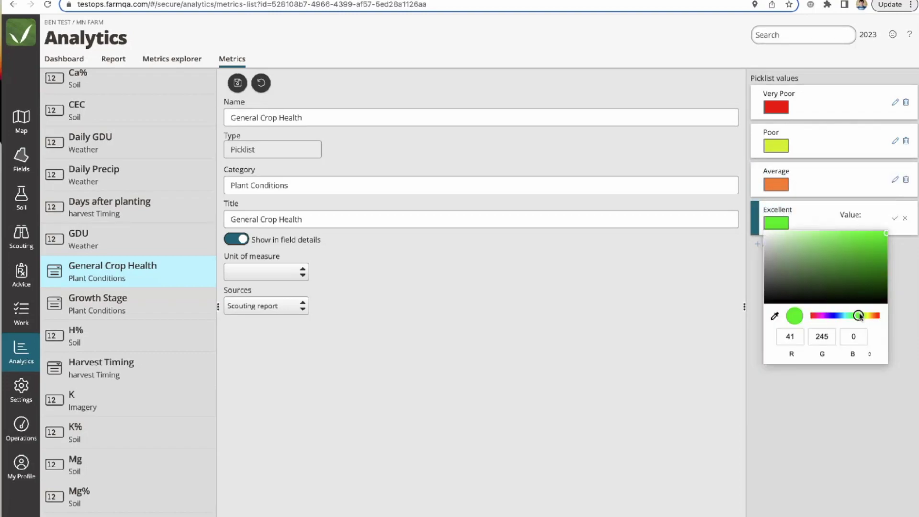
pyautogui.click(895, 218)
pyautogui.click(238, 84)
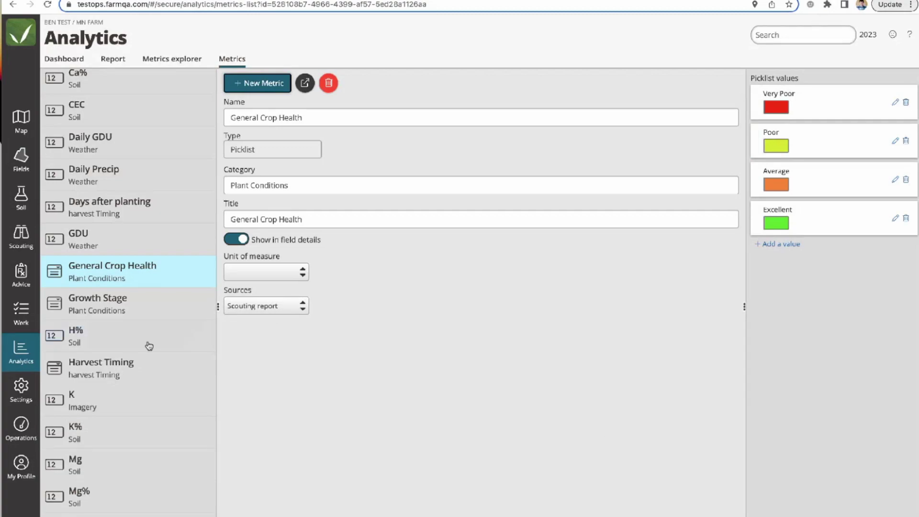
# Step: Browse the Growth Stage, H%, K and K% metric settings
pyautogui.click(114, 309)
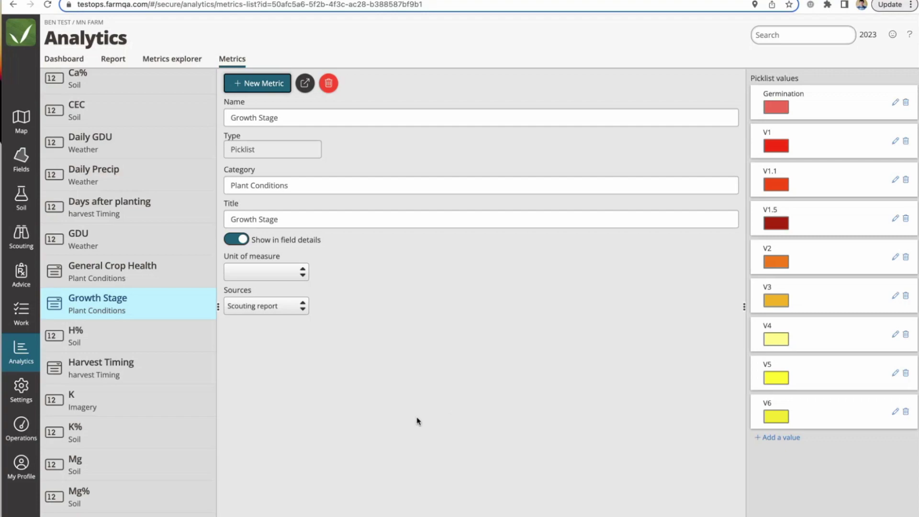
pyautogui.click(106, 341)
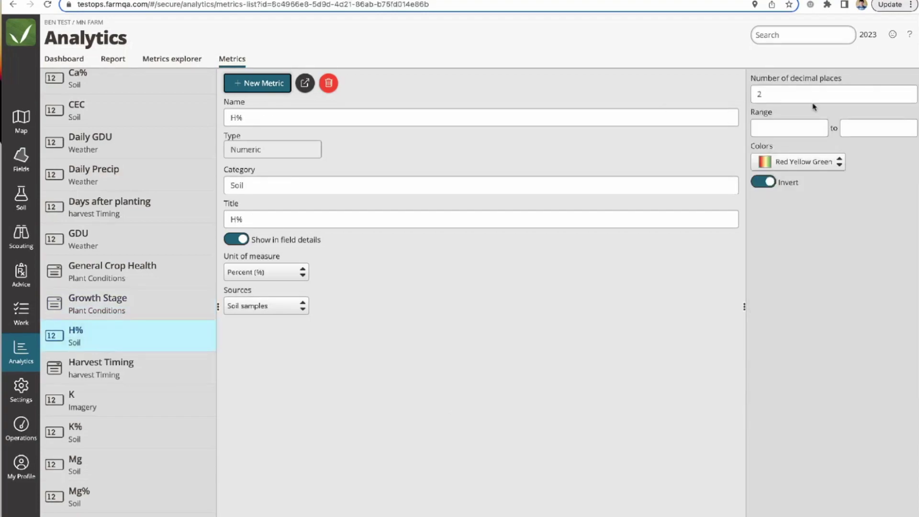
pyautogui.click(109, 398)
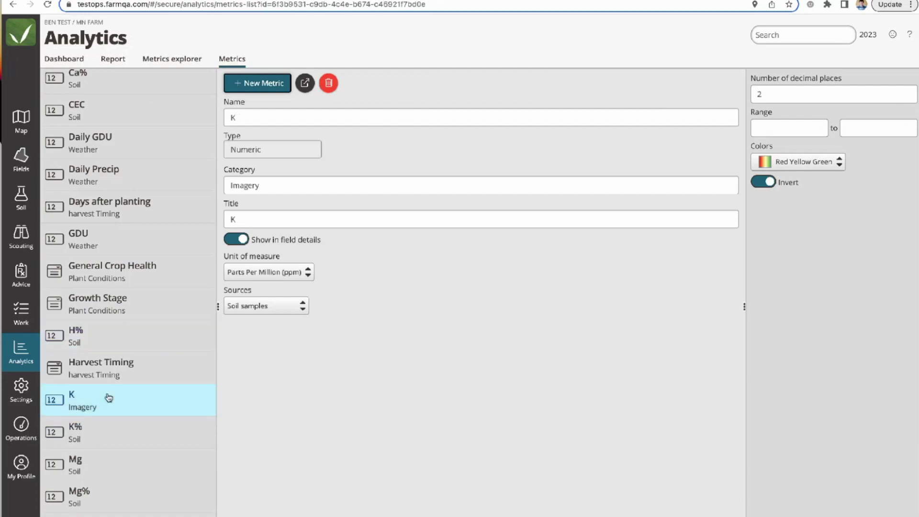
pyautogui.click(108, 446)
# Step: Try a K% range of 10 to 250 with Red Yellow Green scale, then revert
pyautogui.click(783, 130)
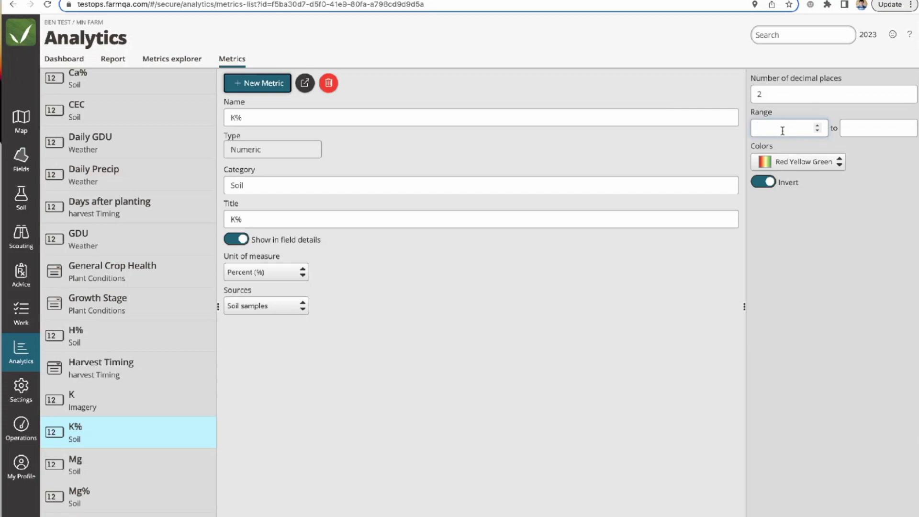
pyautogui.write('10')
pyautogui.click(861, 130)
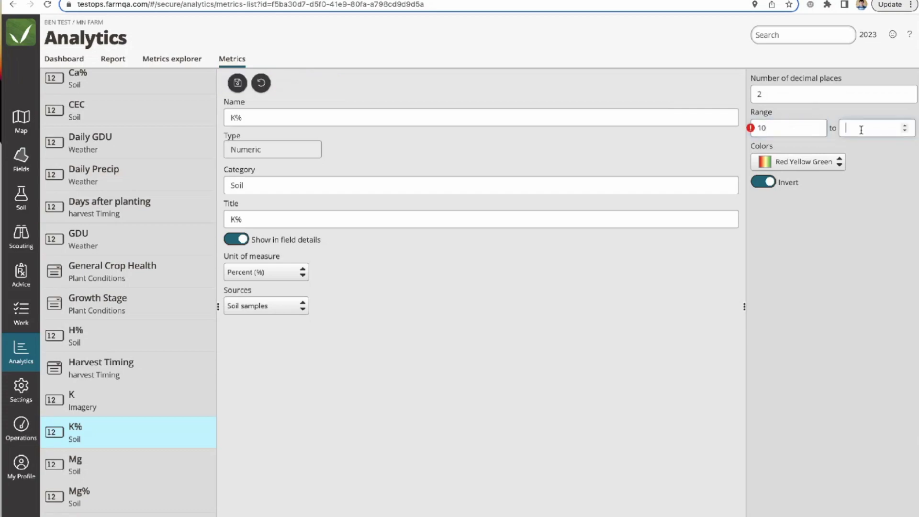
pyautogui.write('250')
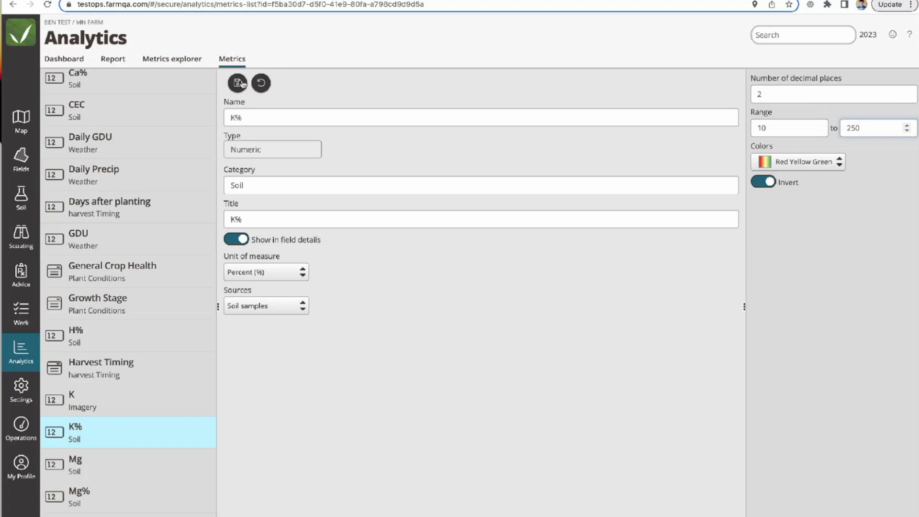
pyautogui.click(809, 165)
pyautogui.click(793, 316)
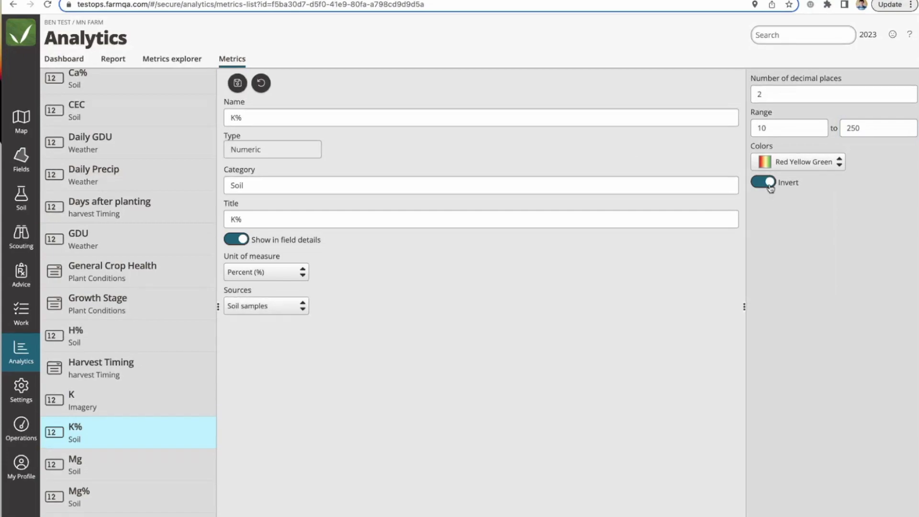
pyautogui.click(262, 85)
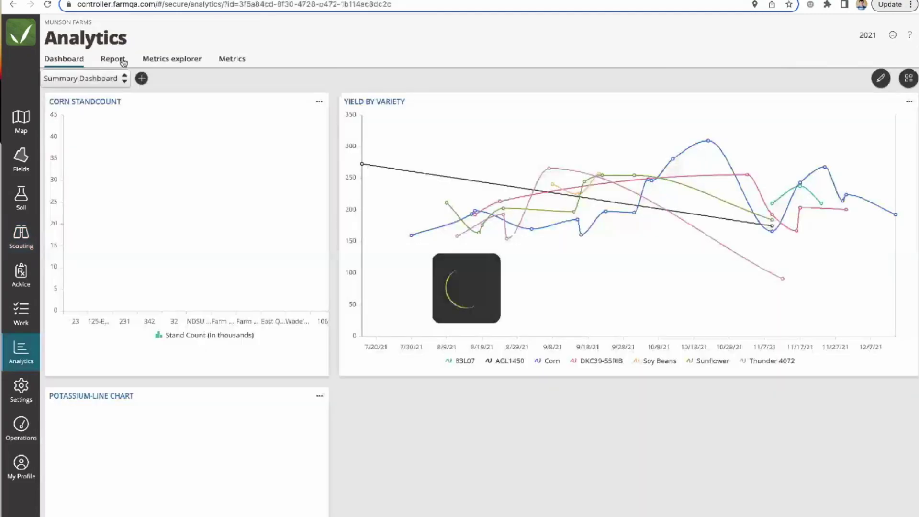
# Step: Show the Analytics Report for the 2023 season and expand the All data dropdown
pyautogui.click(114, 59)
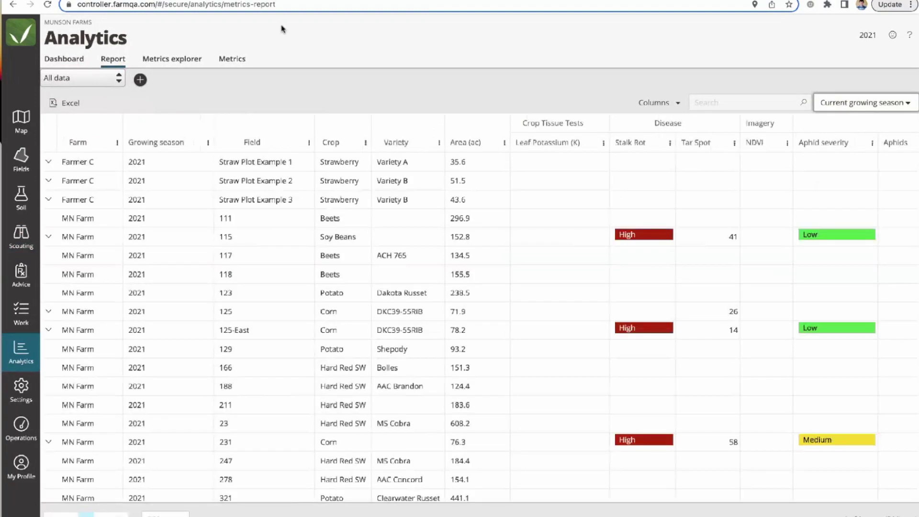
pyautogui.click(870, 36)
pyautogui.click(864, 78)
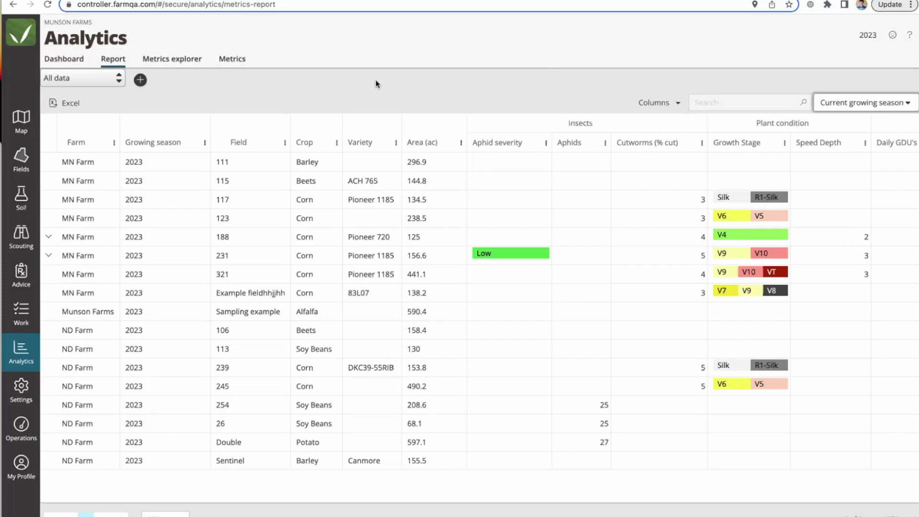
pyautogui.click(100, 81)
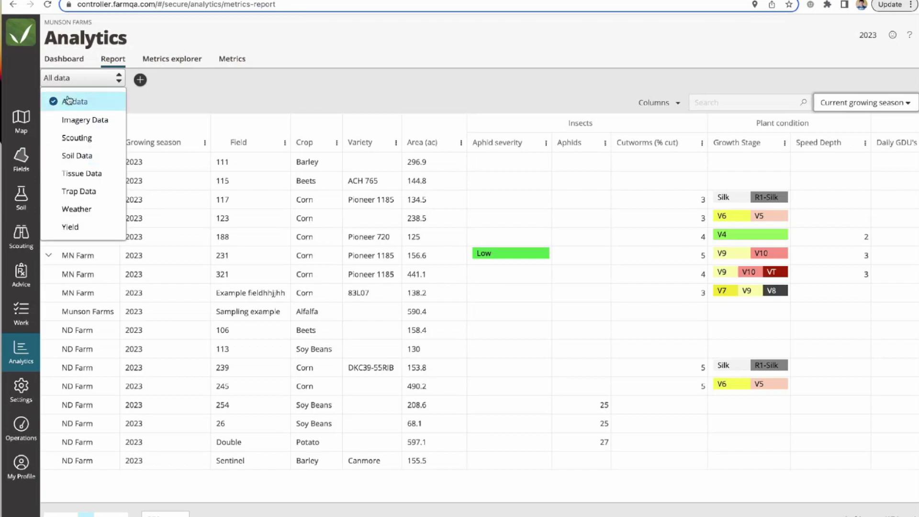
# Step: Preview the Weather report view, then switch the report to Soil Data
pyautogui.click(397, 193)
pyautogui.hscroll(8, 484, 222)
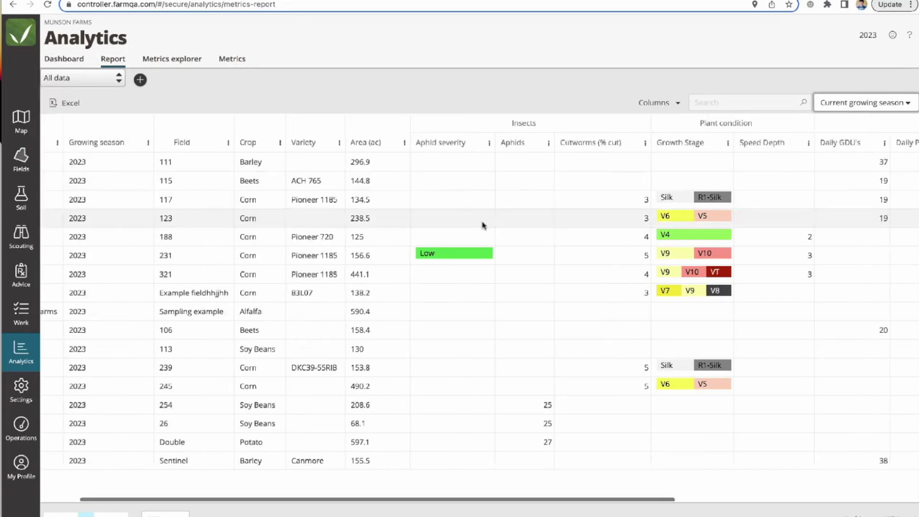
pyautogui.hscroll(-7, 484, 225)
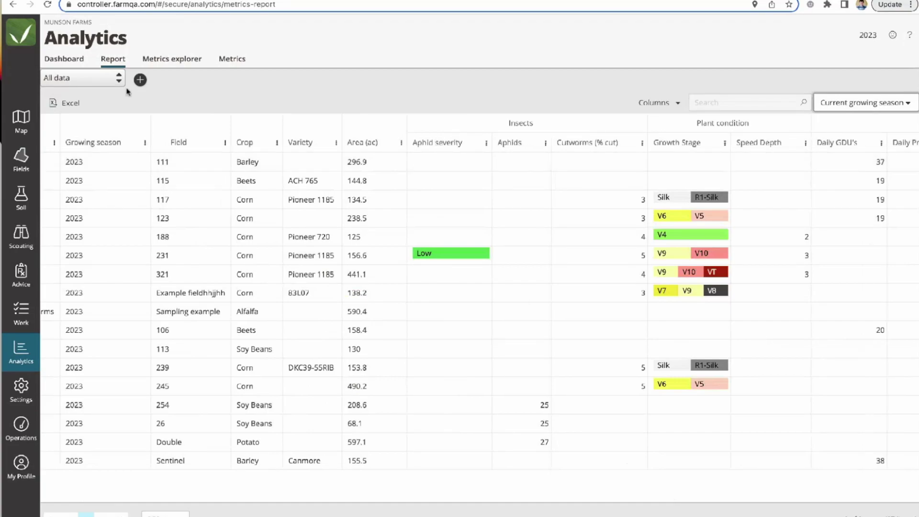
pyautogui.click(103, 78)
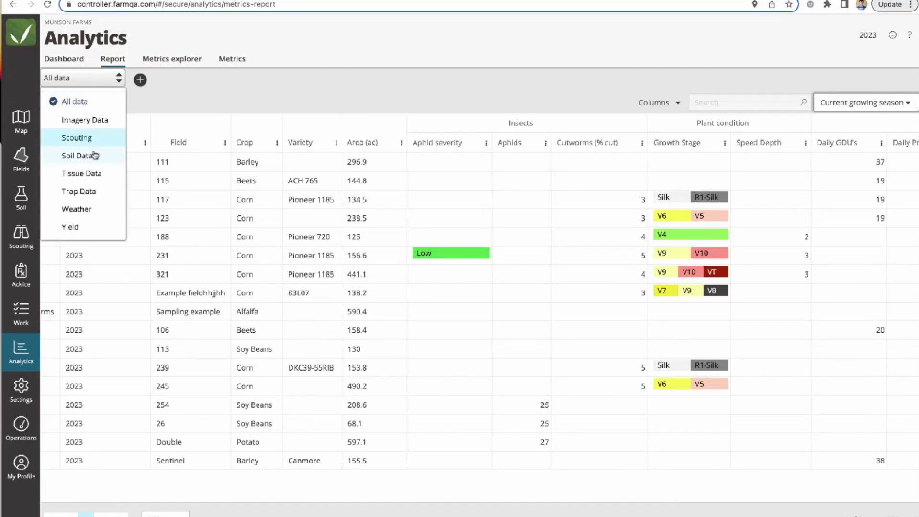
pyautogui.click(89, 206)
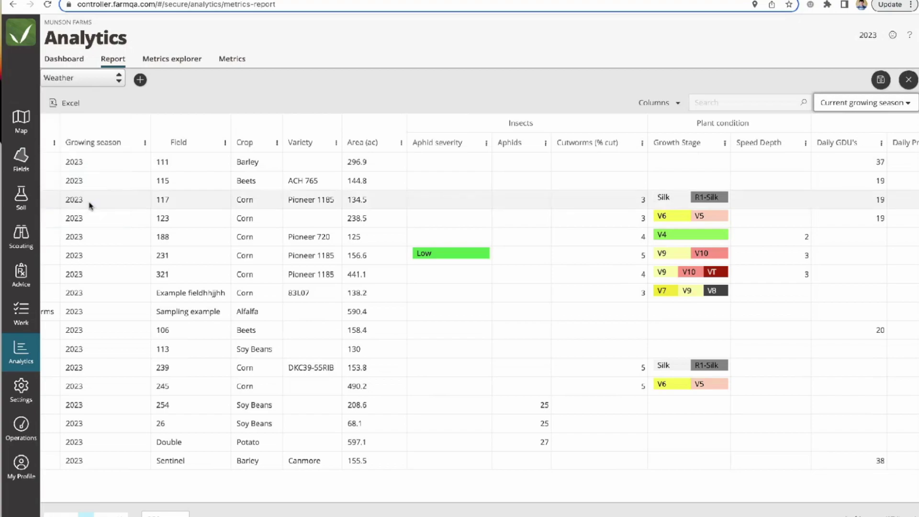
pyautogui.scroll(-1, 537, 263)
pyautogui.scroll(1, 537, 265)
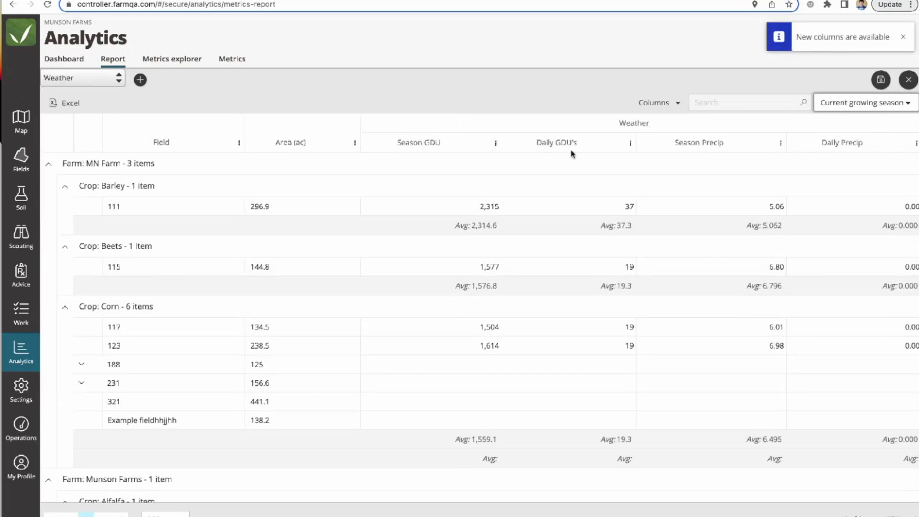
pyautogui.scroll(-2, 765, 170)
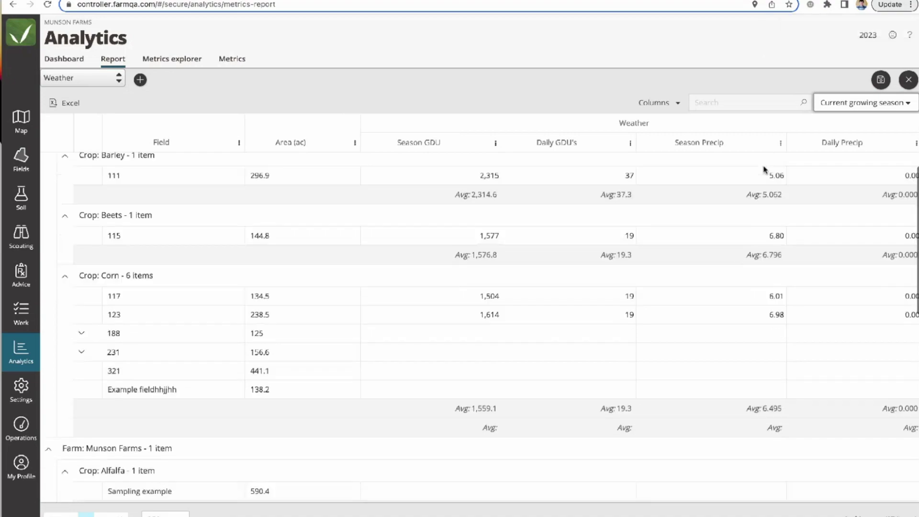
pyautogui.scroll(-1, 765, 170)
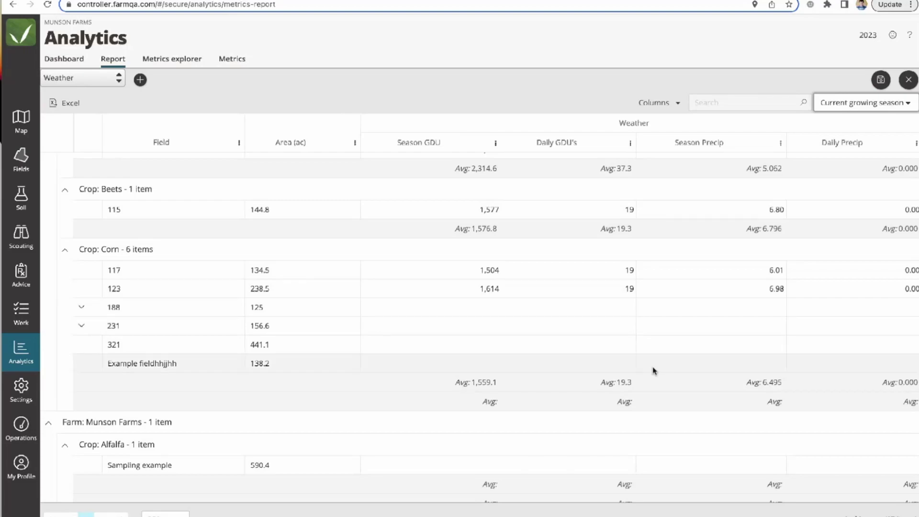
pyautogui.scroll(3, 649, 355)
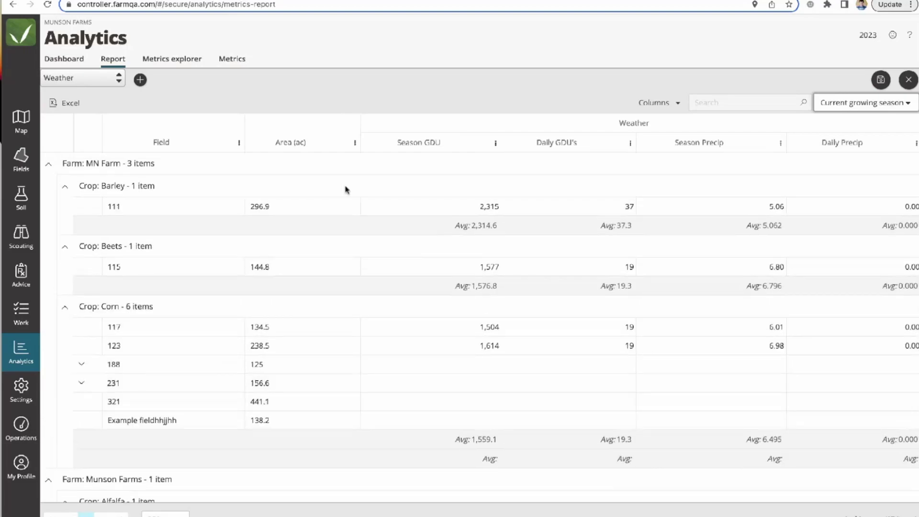
pyautogui.click(119, 78)
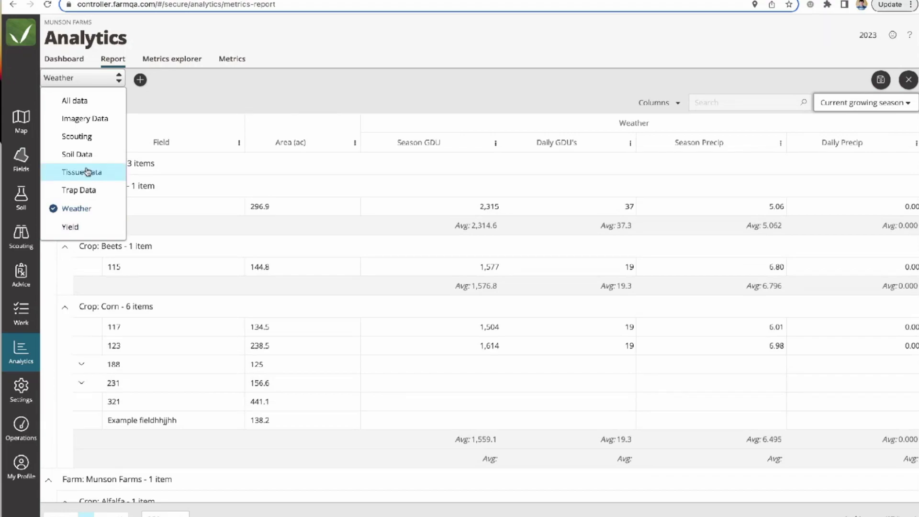
pyautogui.click(79, 154)
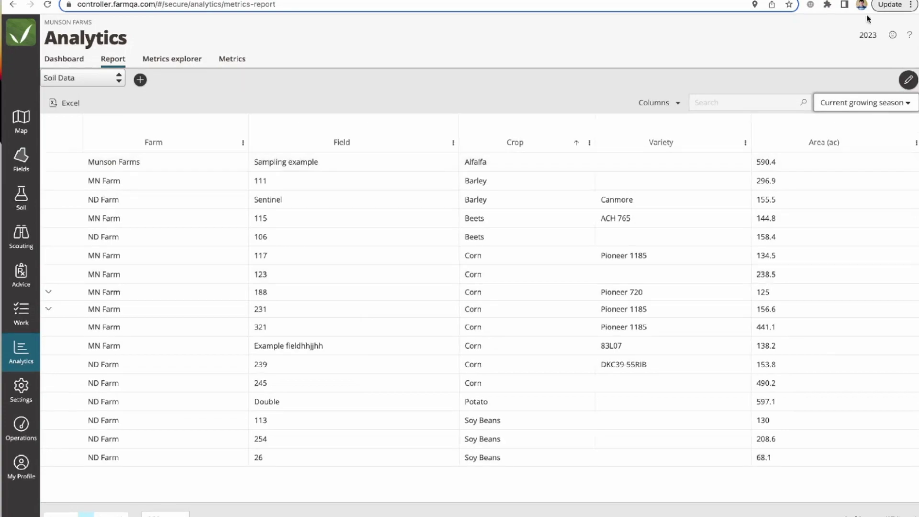
# Step: For season 2021, cycle the Calcium (Ca) sort back to default and open field 245's chart
pyautogui.click(868, 35)
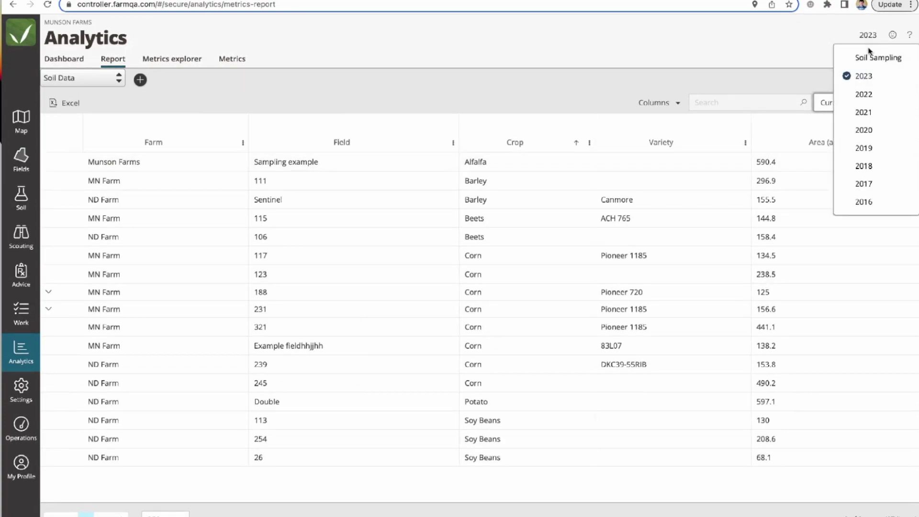
pyautogui.click(865, 111)
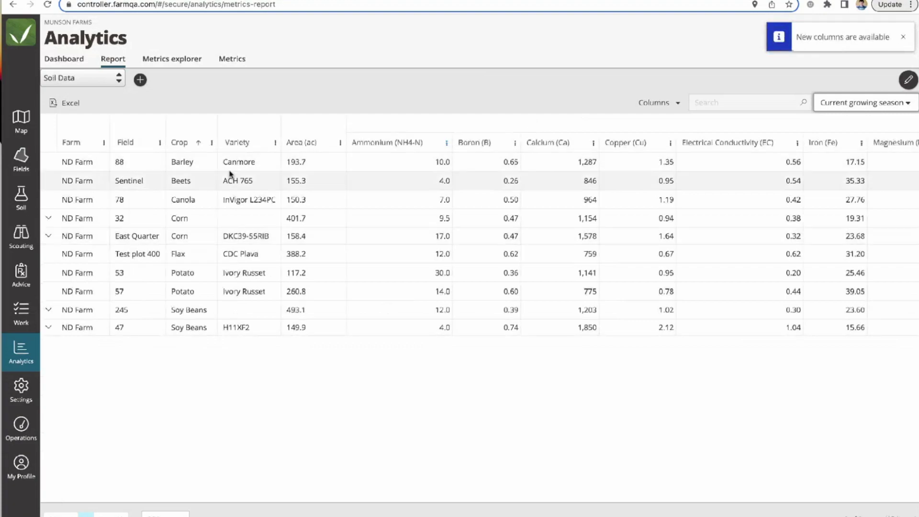
pyautogui.click(583, 143)
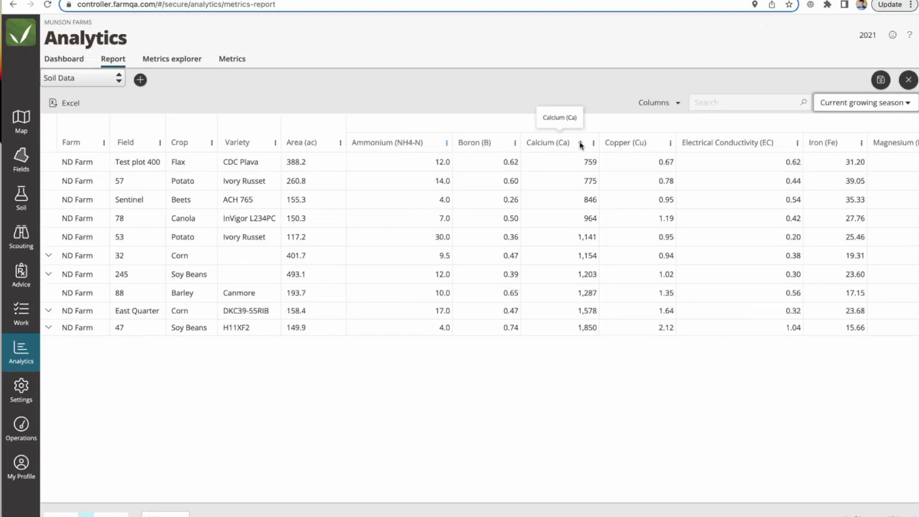
pyautogui.click(581, 144)
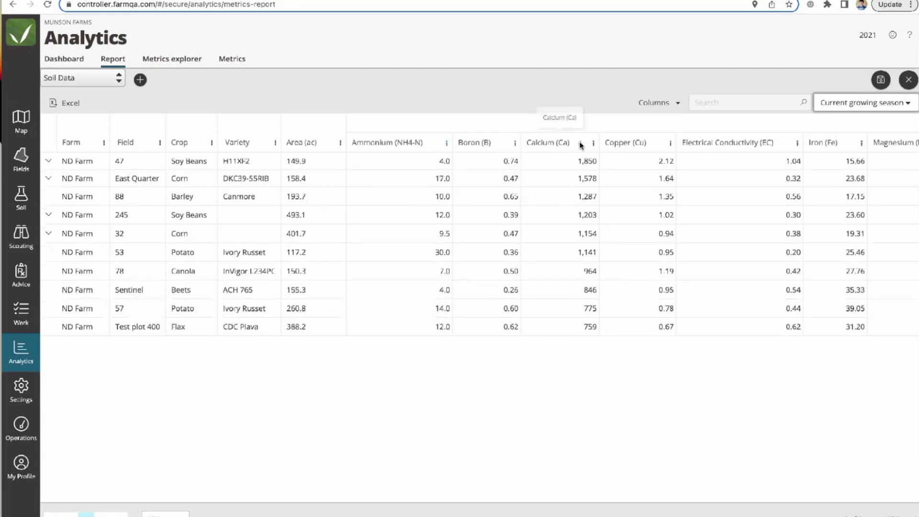
pyautogui.click(579, 142)
pyautogui.click(582, 162)
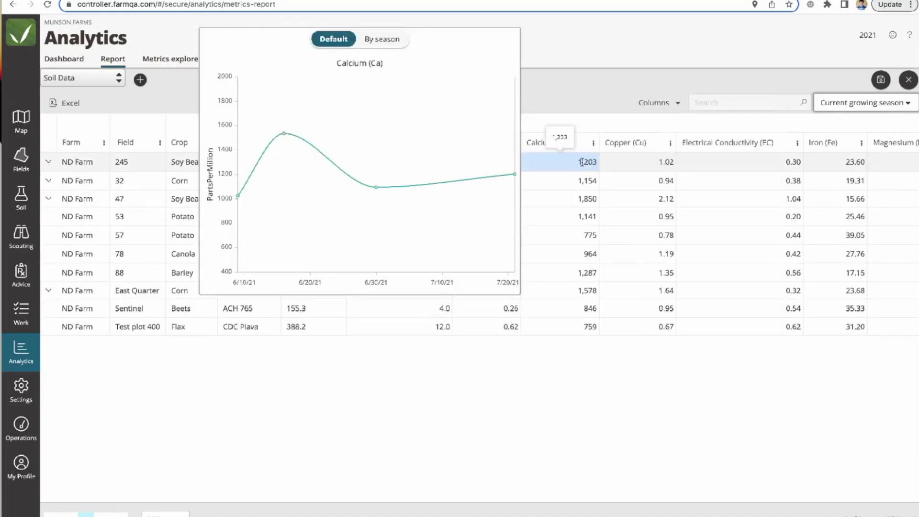
# Step: Close the chart, filter Calcium (Ca) to greater than 1000, and sort ascending
pyautogui.click(563, 93)
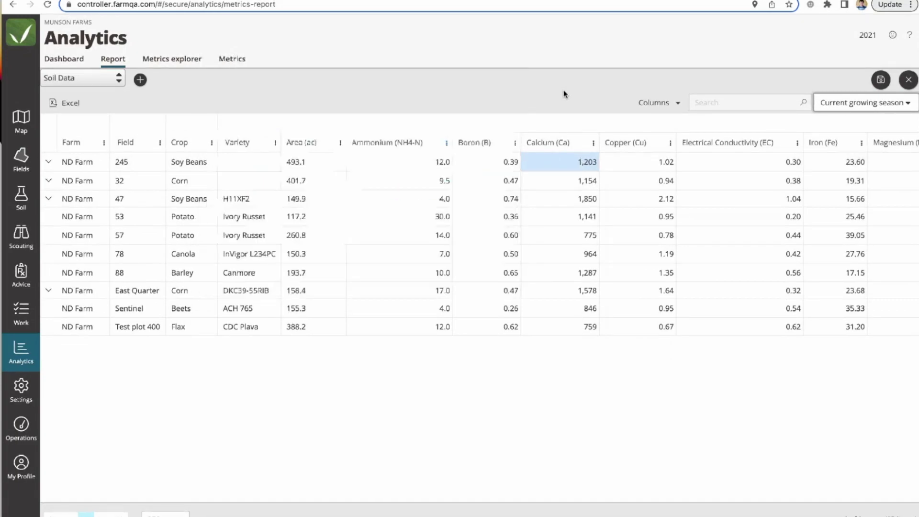
pyautogui.click(593, 143)
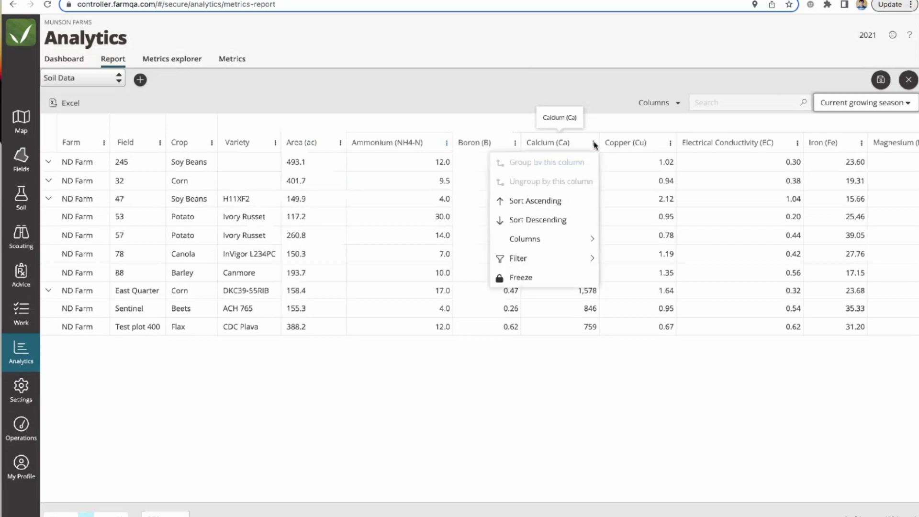
pyautogui.moveTo(538, 259)
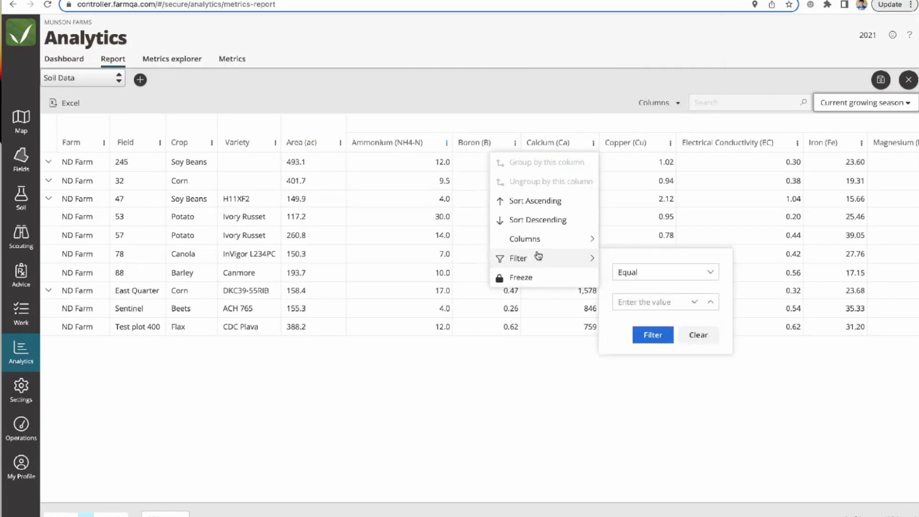
pyautogui.click(639, 272)
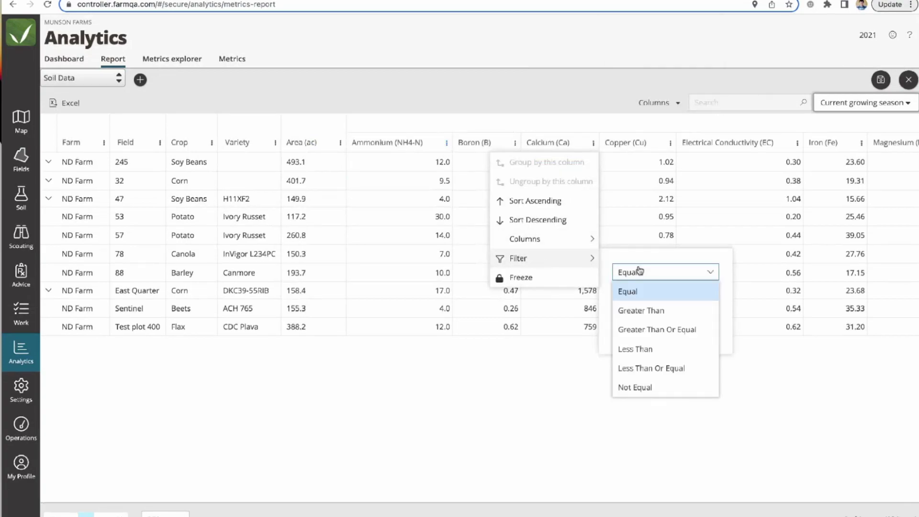
pyautogui.click(654, 311)
pyautogui.click(648, 303)
pyautogui.write('100')
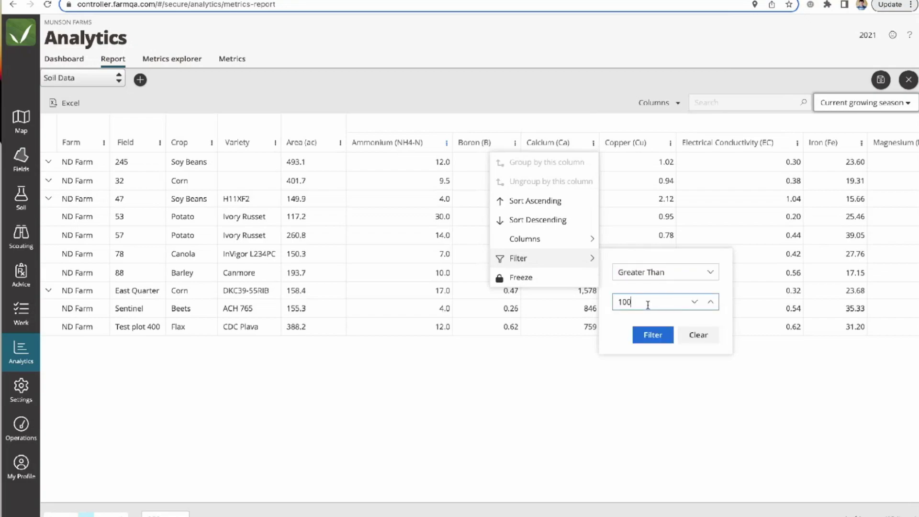
pyautogui.write('0')
pyautogui.click(653, 335)
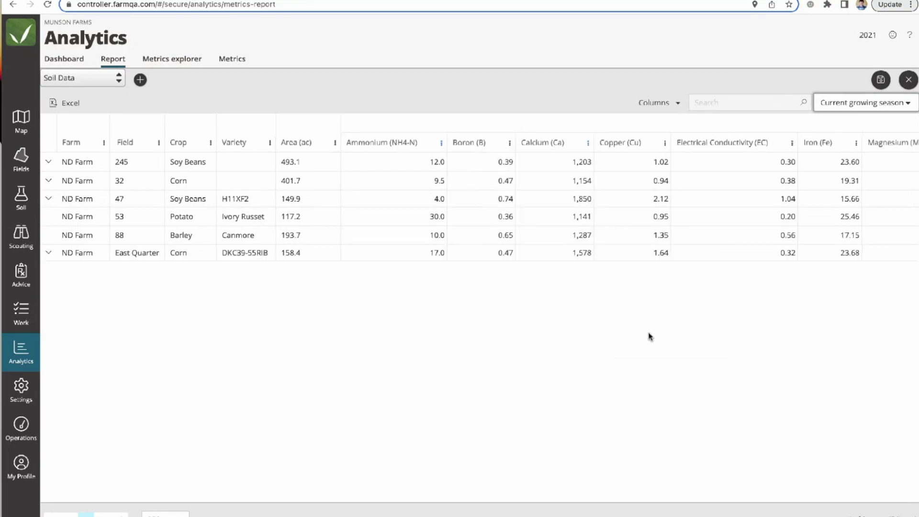
pyautogui.click(573, 145)
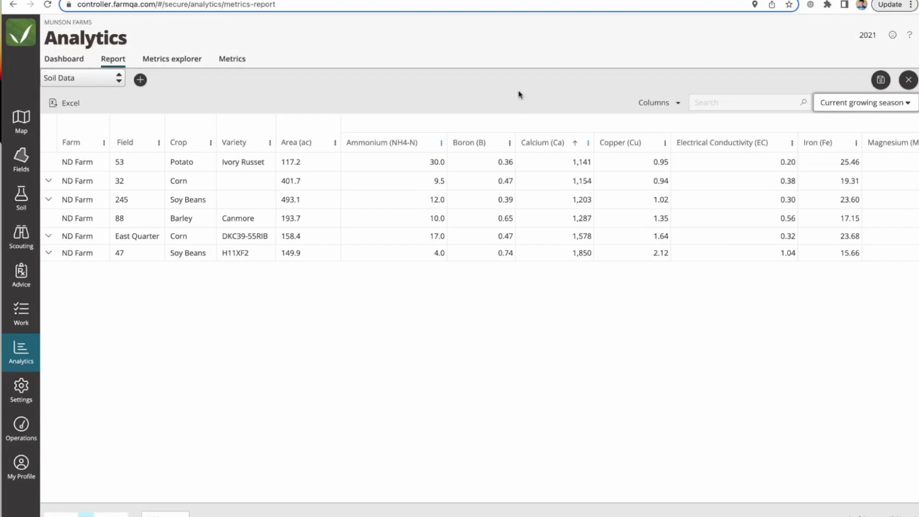
# Step: Create and save a new 'Weather 2.0' report view and remove the Calcium filter
pyautogui.click(140, 79)
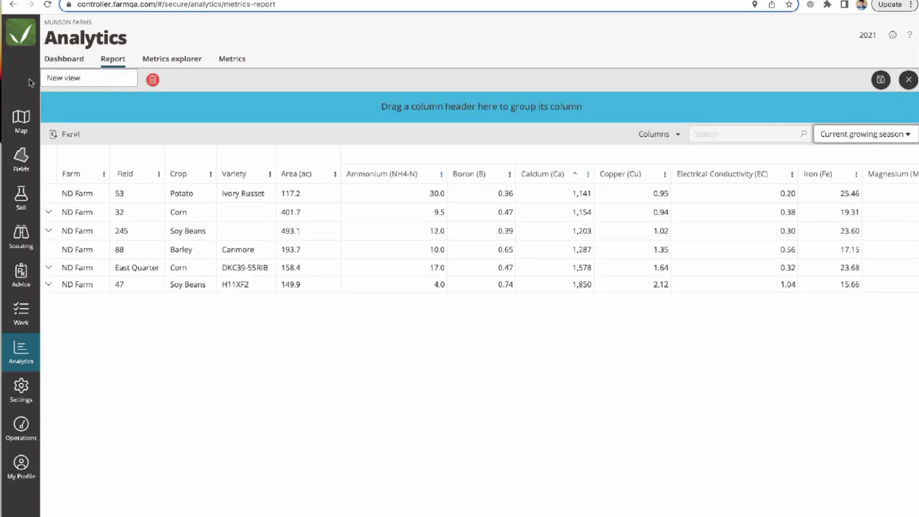
pyautogui.click(92, 80)
pyautogui.write('Weath')
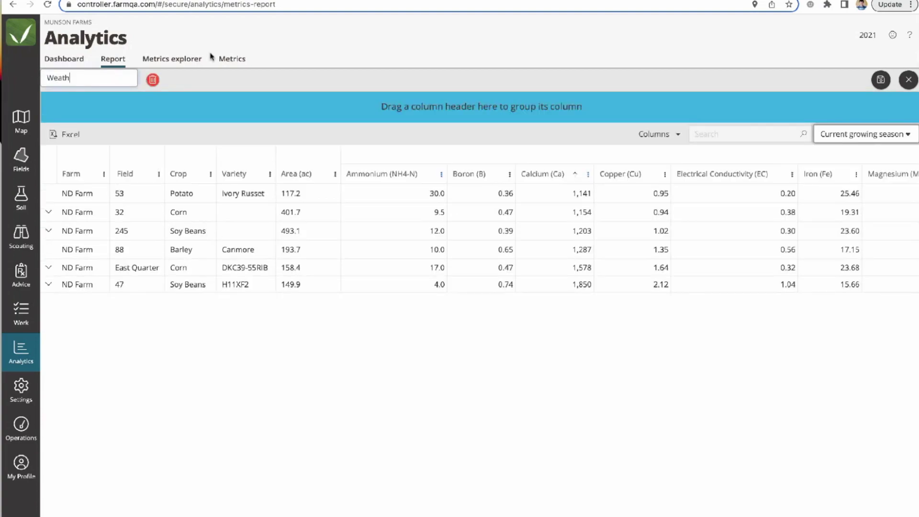
pyautogui.write('er 2.0')
pyautogui.click(884, 81)
pyautogui.click(119, 77)
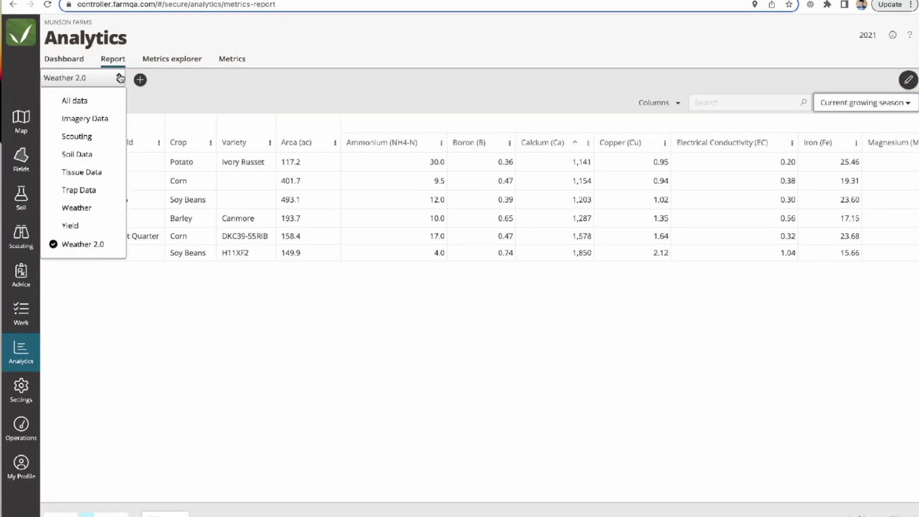
pyautogui.click(87, 249)
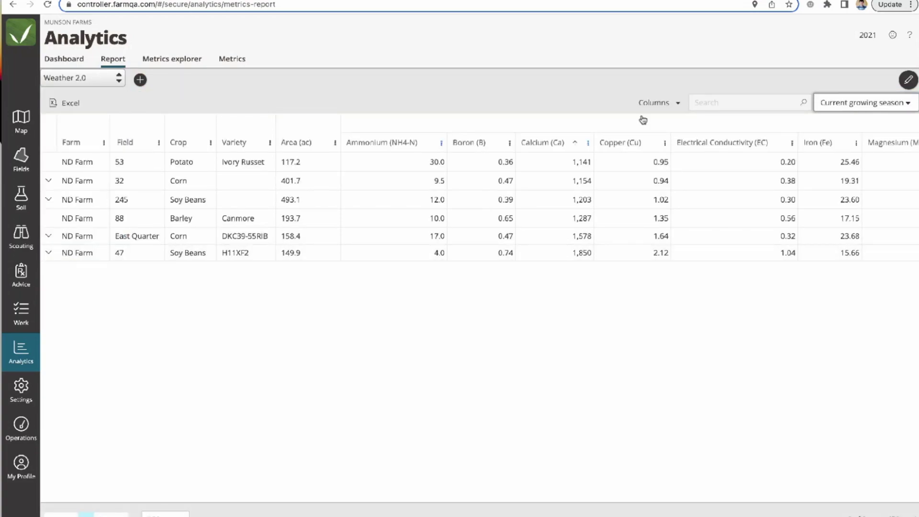
pyautogui.click(588, 144)
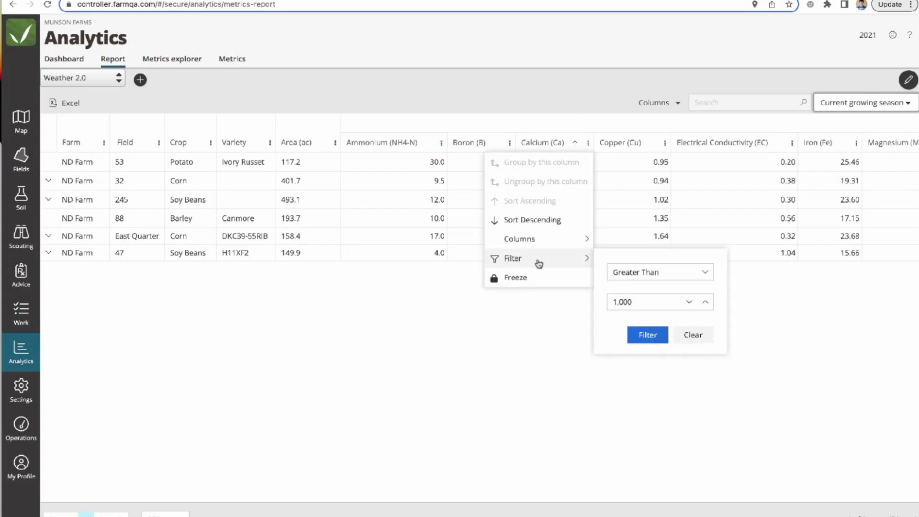
pyautogui.moveTo(576, 262)
pyautogui.click(692, 335)
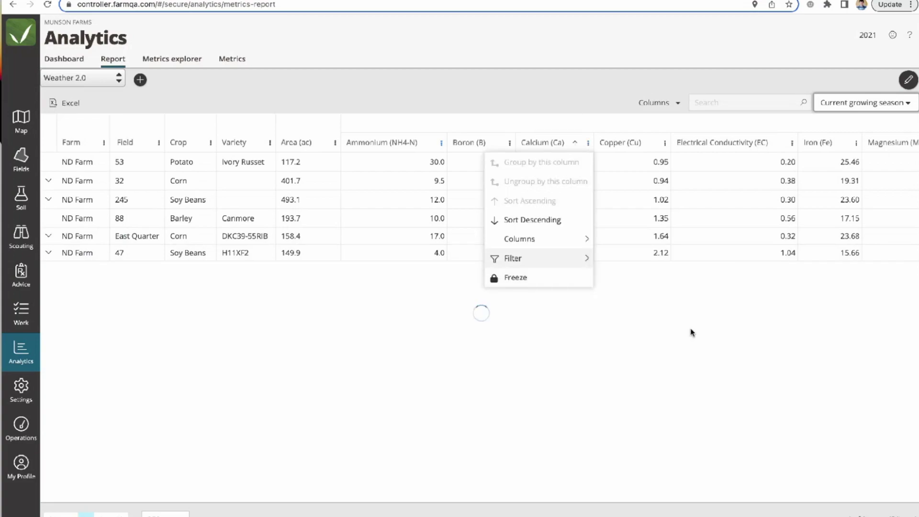
# Step: Deselect all columns, then include Farm, Field, Crop, Variety and Area (ac)
pyautogui.click(679, 103)
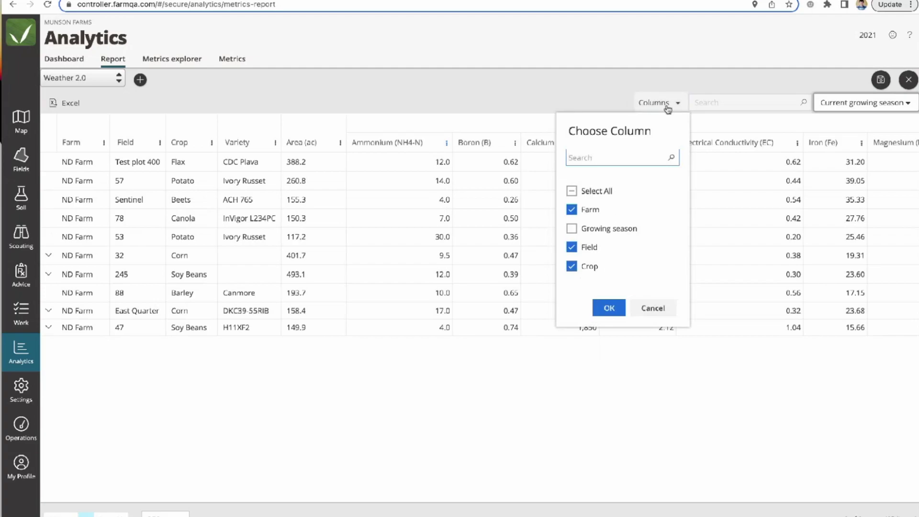
pyautogui.scroll(-3, 604, 209)
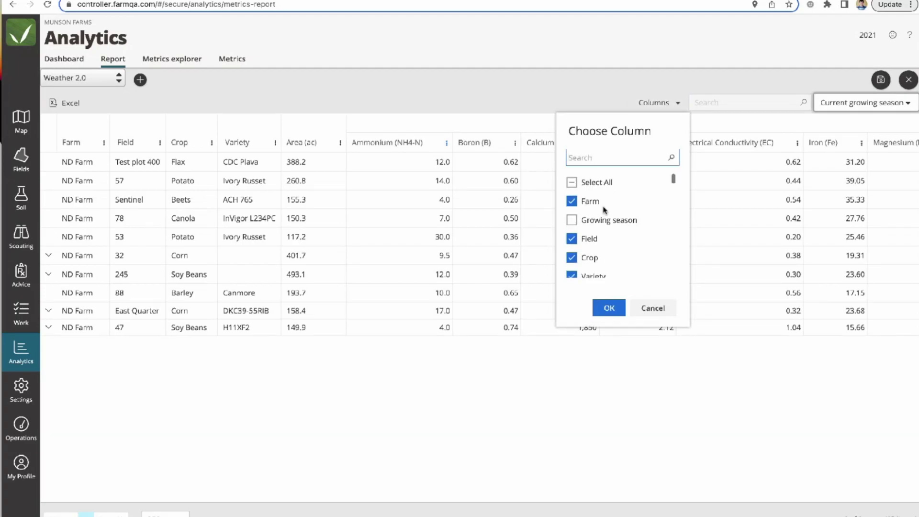
pyautogui.scroll(-2, 604, 210)
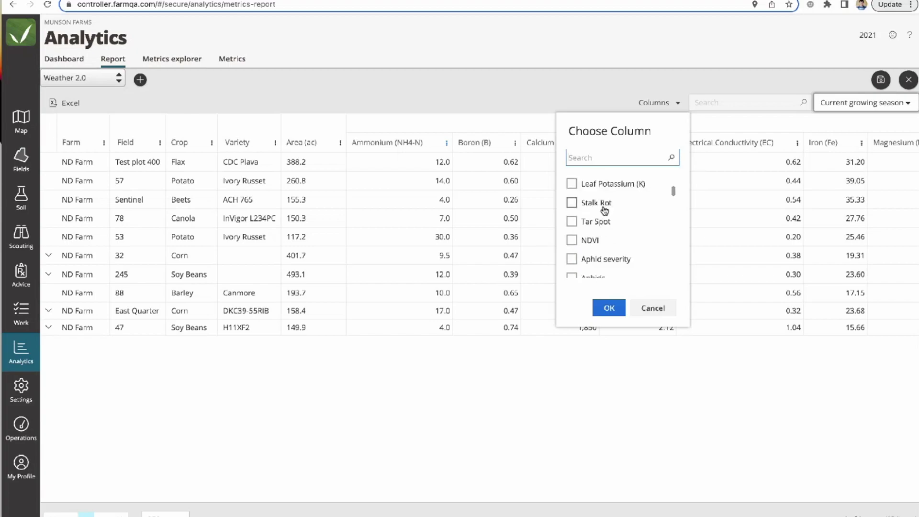
pyautogui.scroll(-1, 604, 211)
pyautogui.scroll(-2, 605, 211)
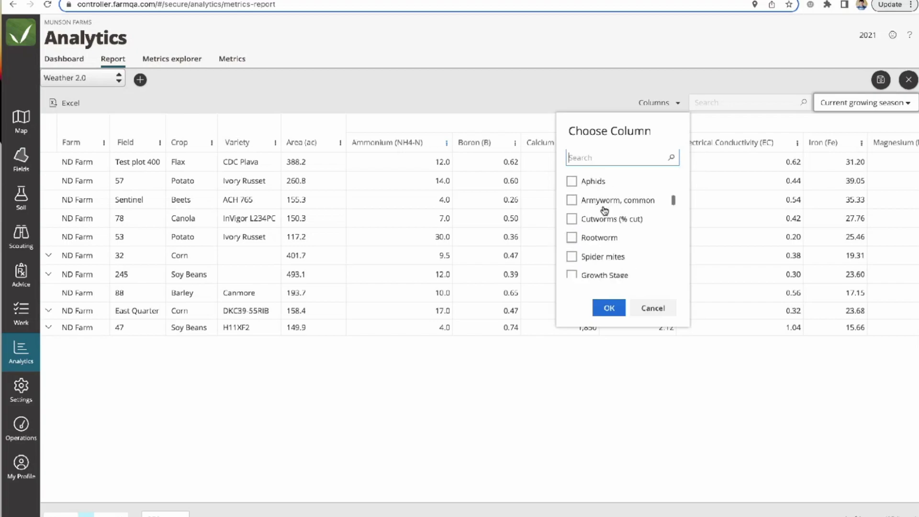
pyautogui.scroll(-3, 605, 211)
pyautogui.scroll(2, 605, 211)
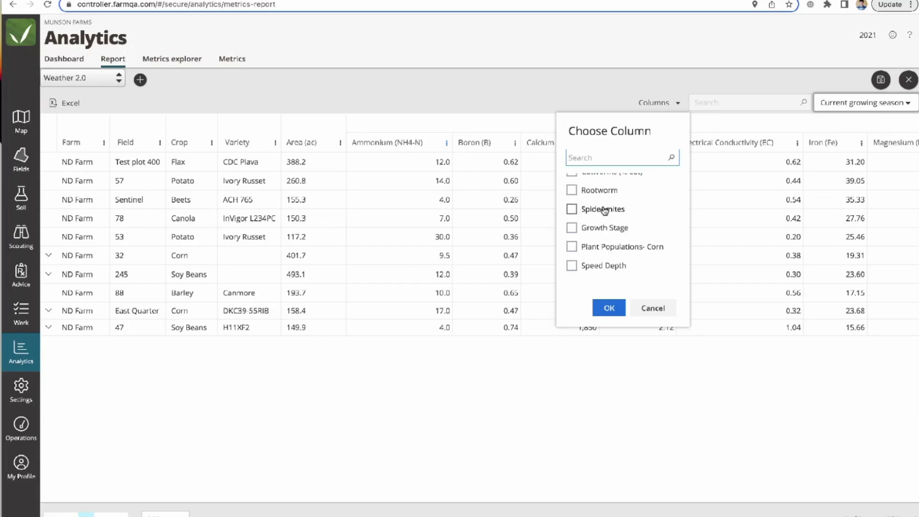
pyautogui.scroll(10, 604, 211)
pyautogui.click(572, 193)
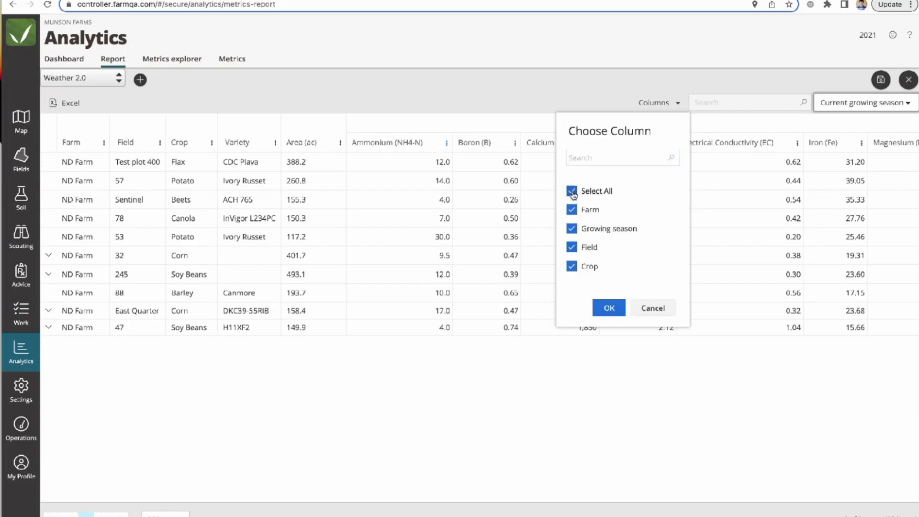
pyautogui.click(572, 192)
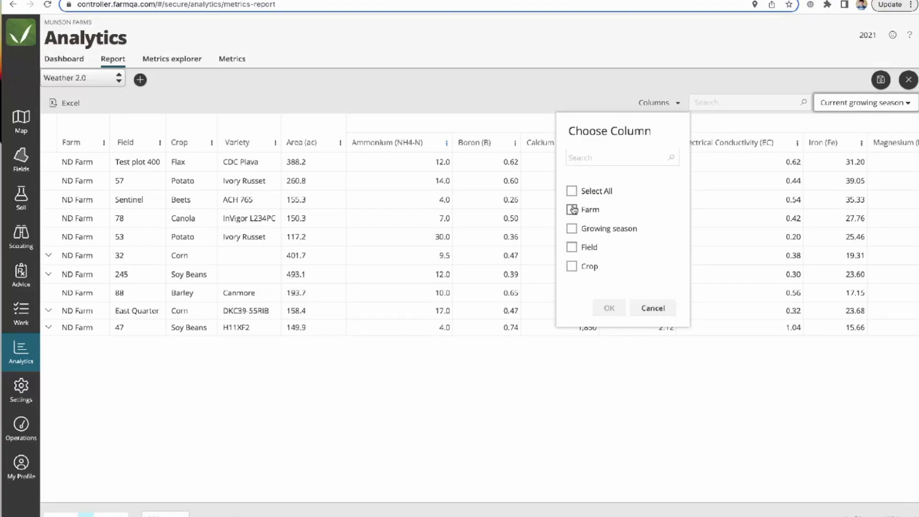
pyautogui.click(572, 209)
pyautogui.scroll(-2, 573, 216)
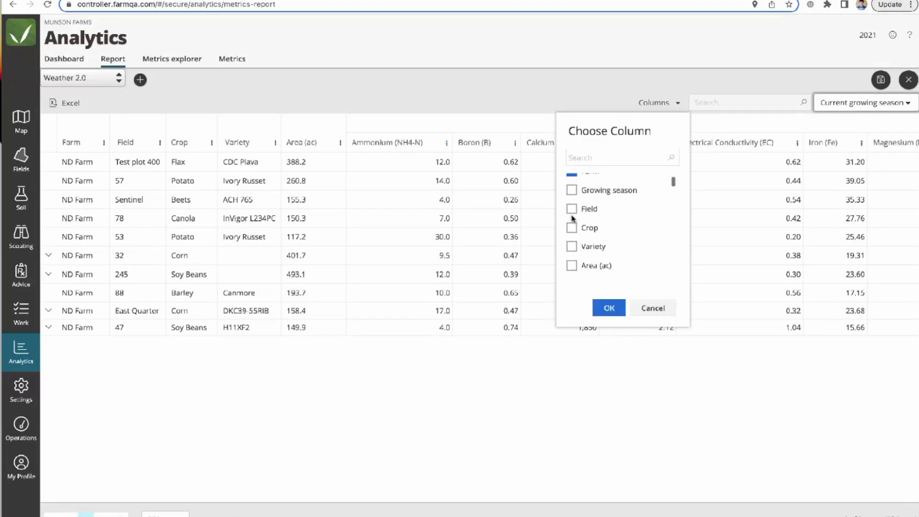
pyautogui.click(572, 210)
pyautogui.click(573, 229)
pyautogui.scroll(1, 574, 232)
pyautogui.scroll(-2, 574, 232)
pyautogui.click(574, 229)
pyautogui.click(596, 246)
# Step: Add Daily Precip, Season Precip, Daily GDU's and Season GDU columns and confirm
pyautogui.scroll(-10, 597, 248)
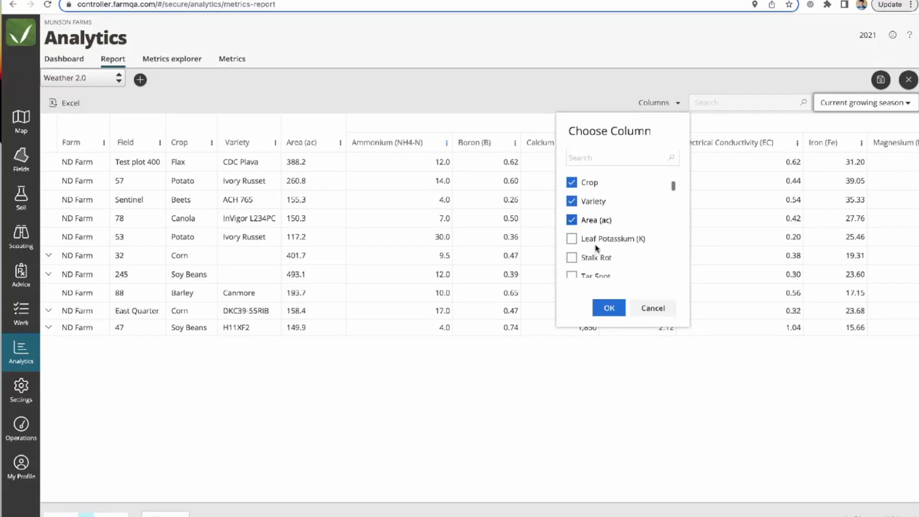
pyautogui.scroll(-2, 597, 247)
pyautogui.scroll(5, 594, 244)
pyautogui.scroll(3, 579, 237)
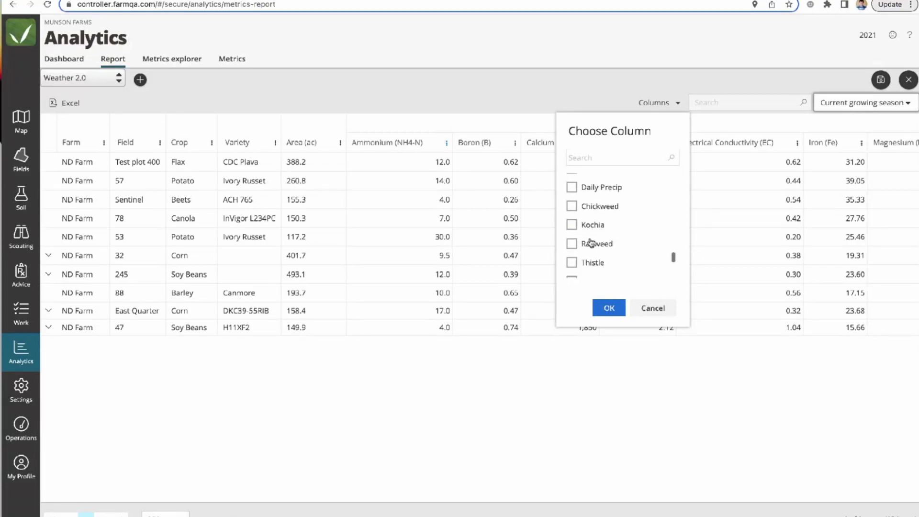
pyautogui.click(572, 216)
pyautogui.click(571, 198)
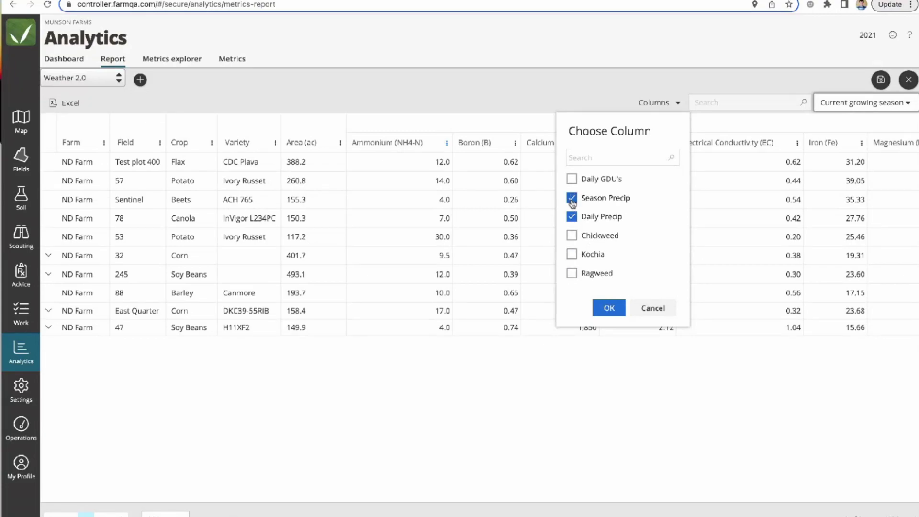
pyautogui.scroll(1, 572, 202)
pyautogui.click(572, 199)
pyautogui.click(572, 180)
pyautogui.scroll(1, 603, 201)
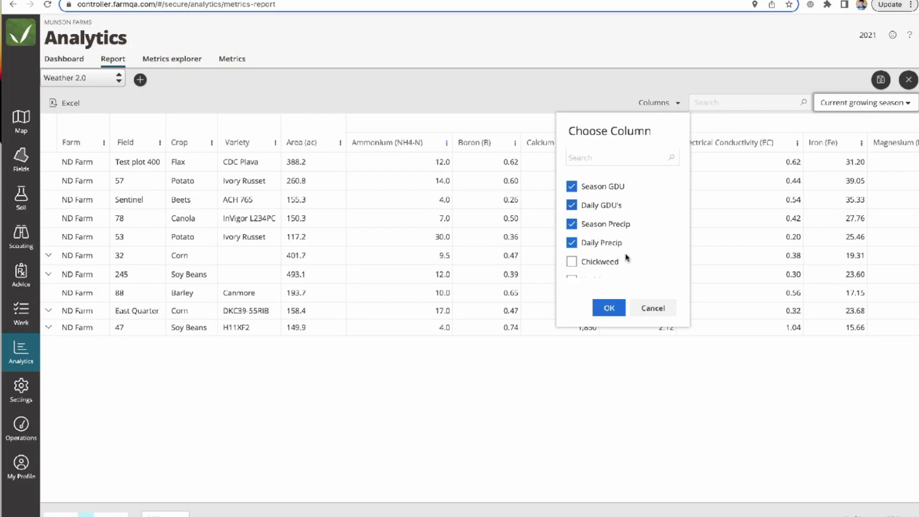
pyautogui.click(609, 308)
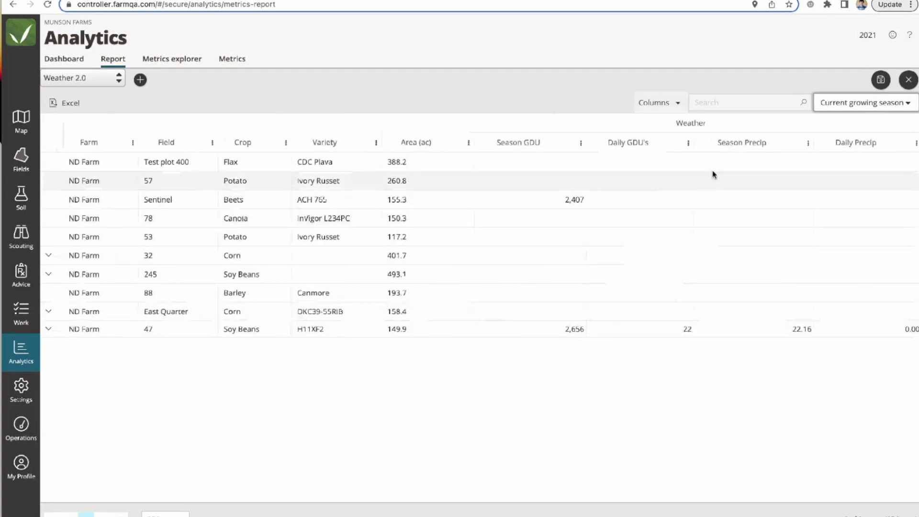
# Step: Switch Weather 2.0 to the 2023 season, save the view, and recheck its columns
pyautogui.click(868, 35)
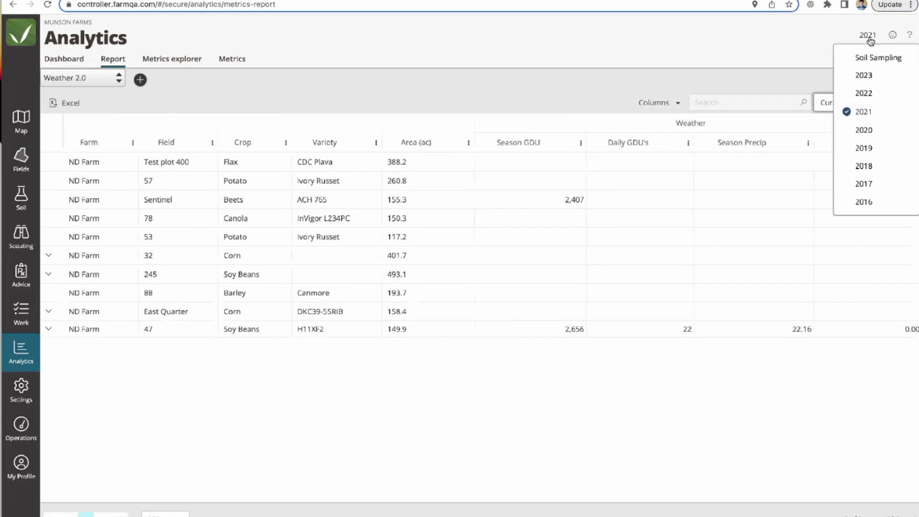
pyautogui.click(862, 76)
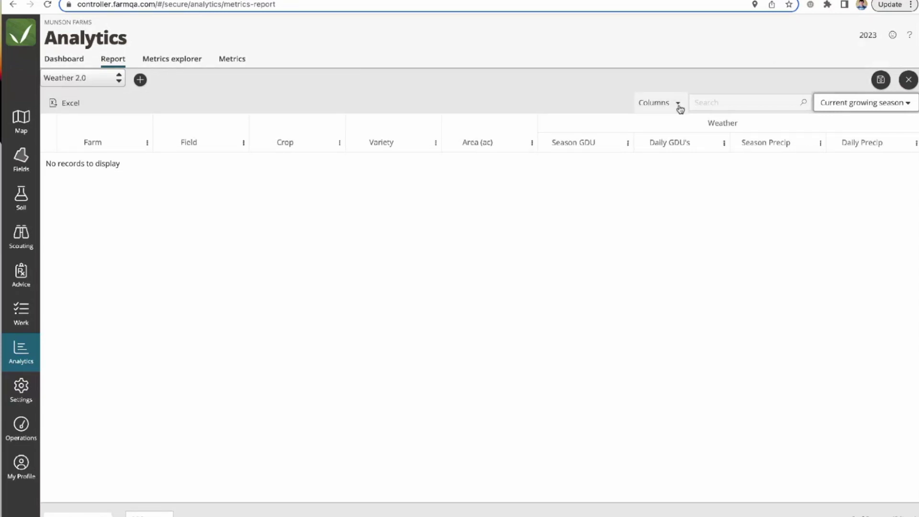
pyautogui.click(882, 81)
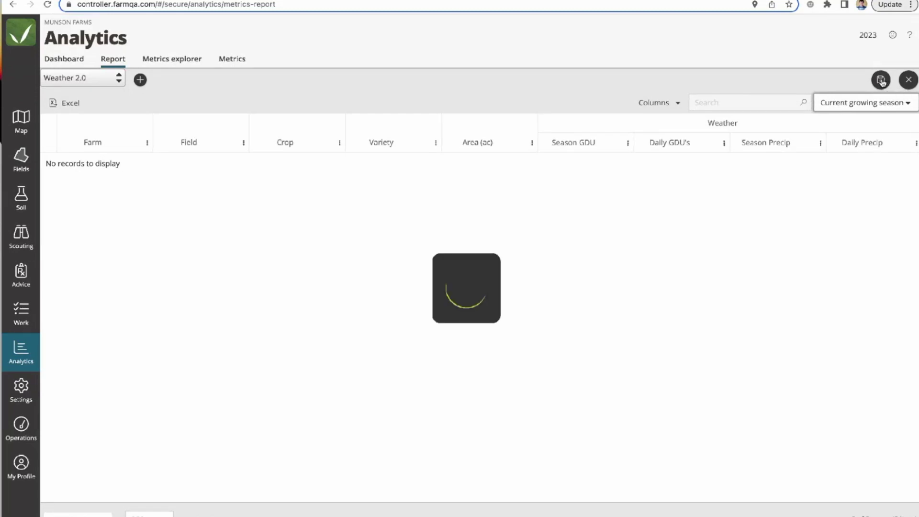
pyautogui.click(678, 103)
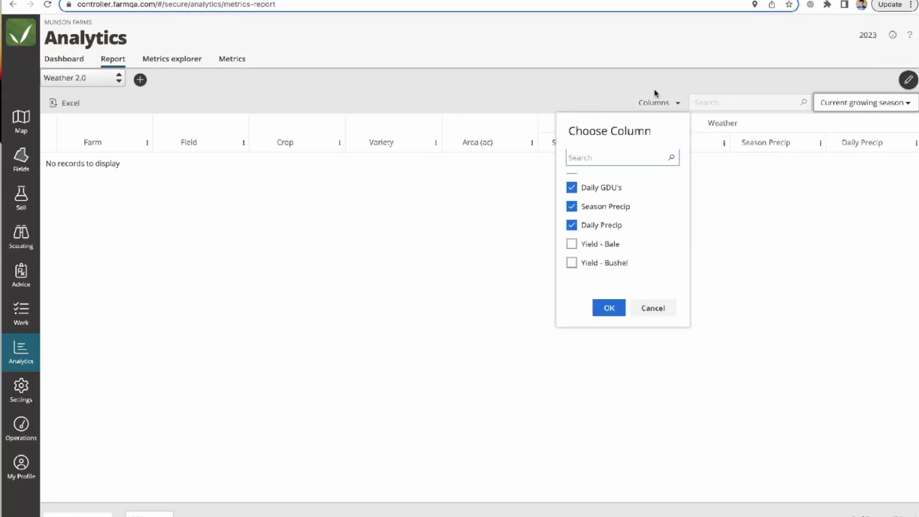
pyautogui.click(608, 309)
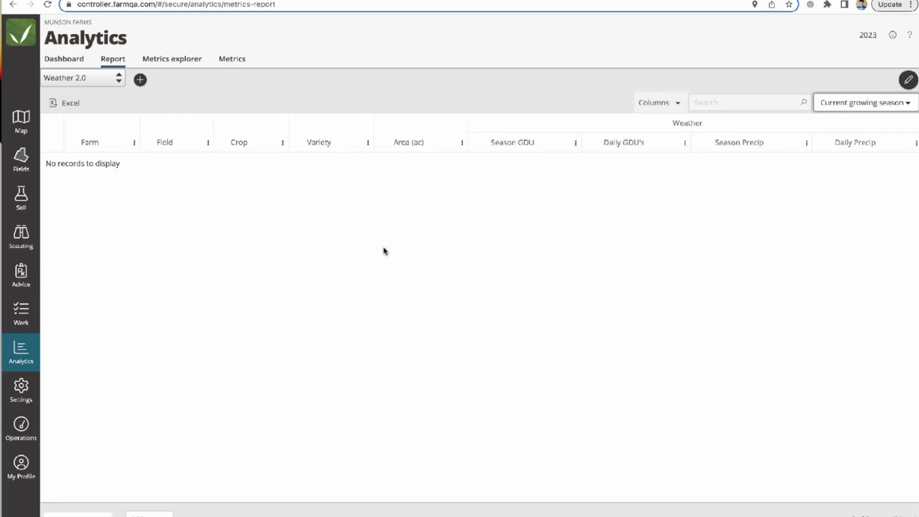
# Step: Glance at the Yield report, then return to the Weather 2.0 view
pyautogui.click(117, 78)
pyautogui.click(91, 228)
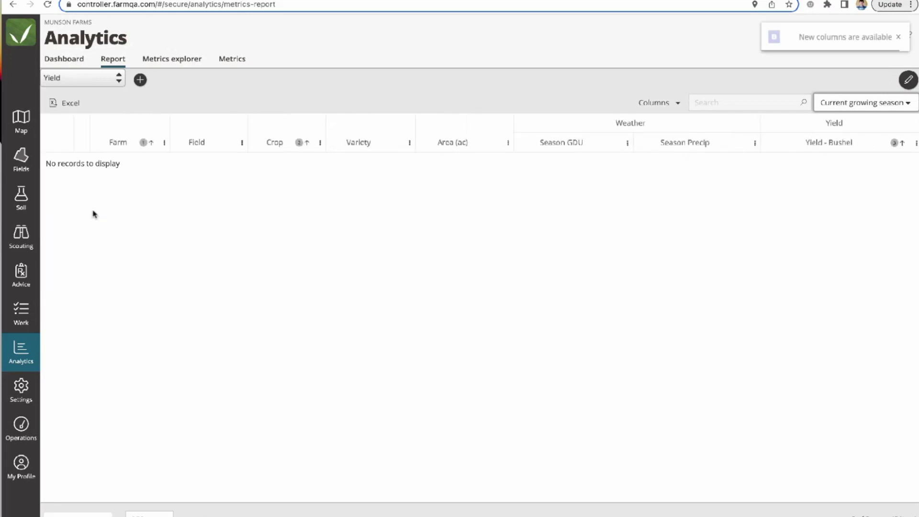
pyautogui.click(108, 83)
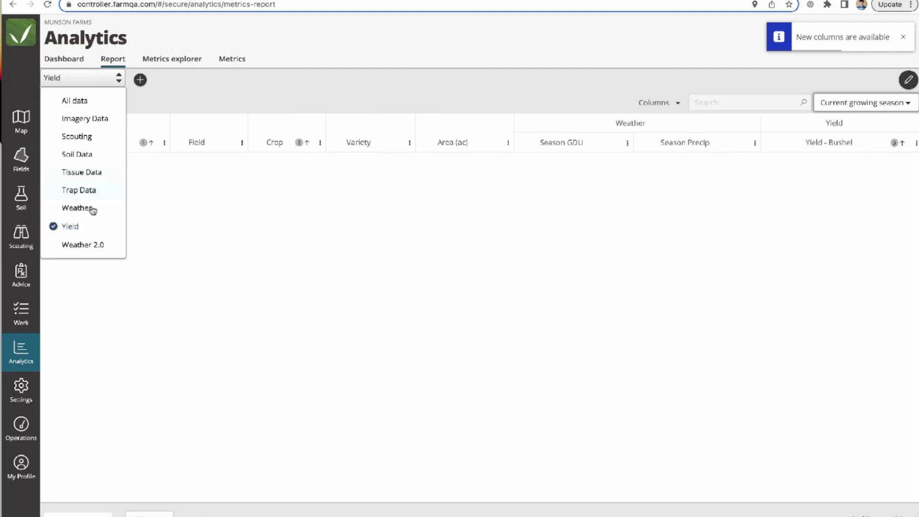
pyautogui.click(87, 246)
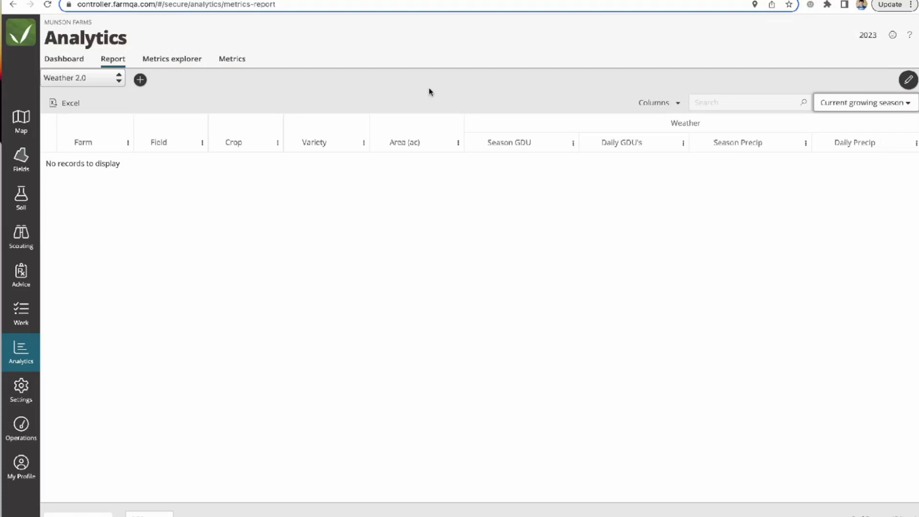
pyautogui.click(868, 35)
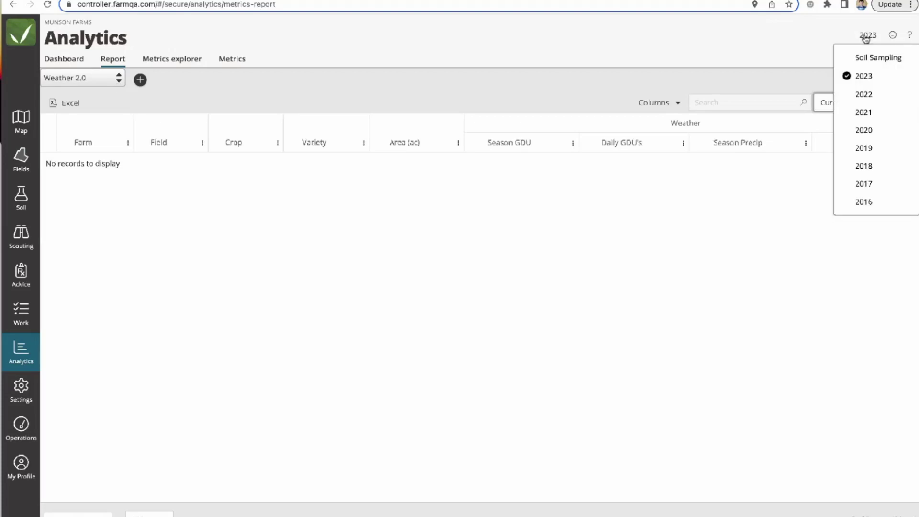
# Step: Choose the 2022 season and the Weather report, dismiss the columns notice, then return to Analytics
pyautogui.click(867, 93)
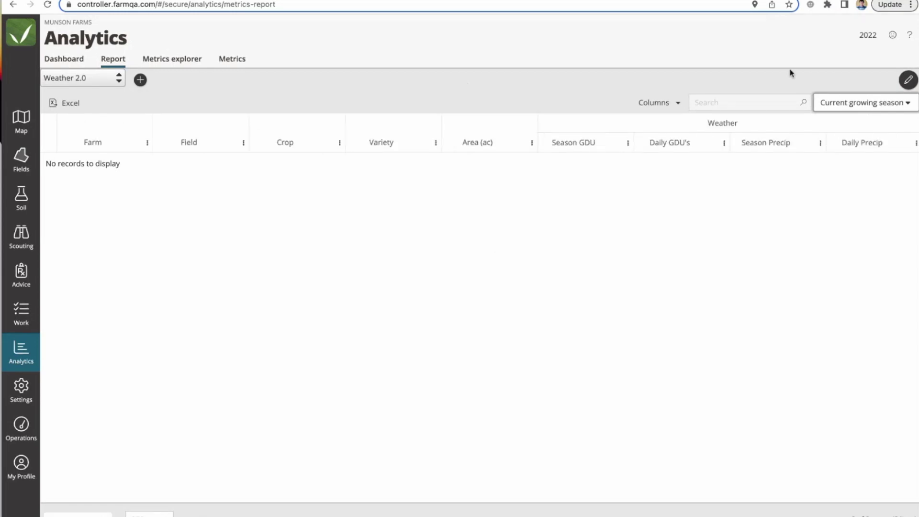
pyautogui.click(109, 84)
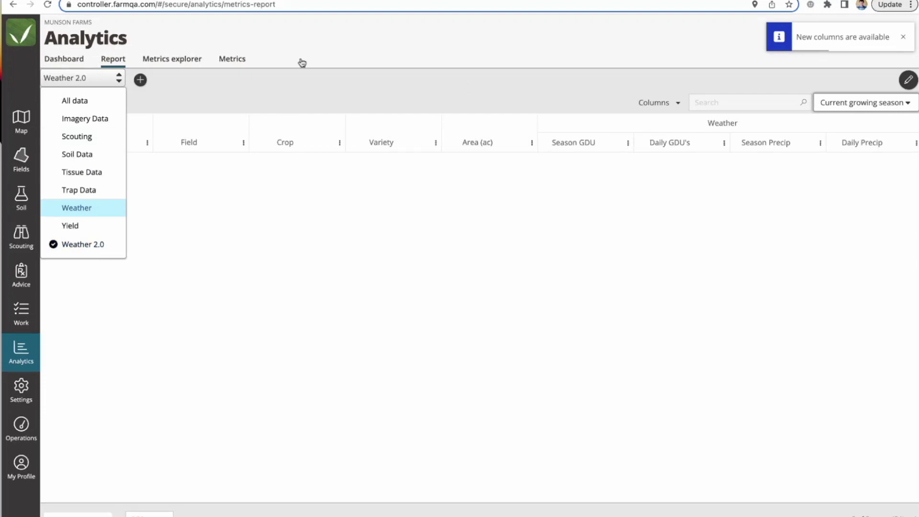
pyautogui.click(77, 208)
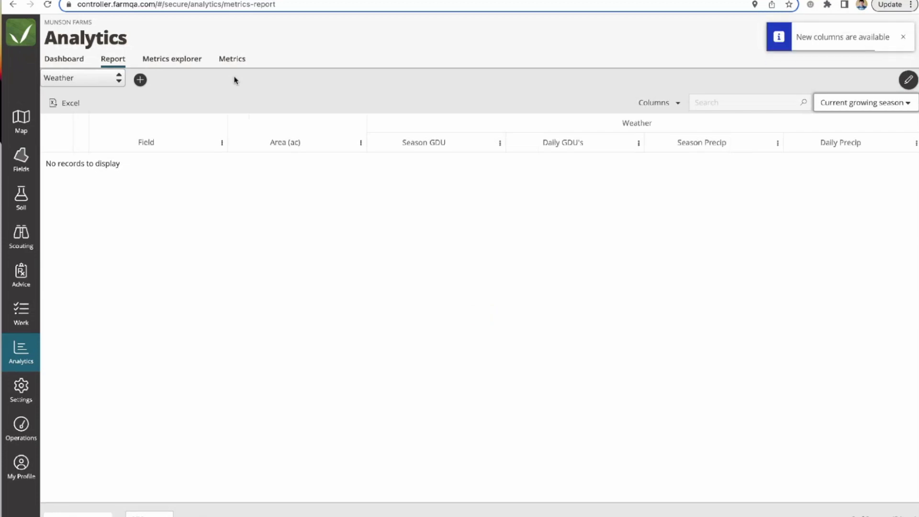
pyautogui.click(903, 37)
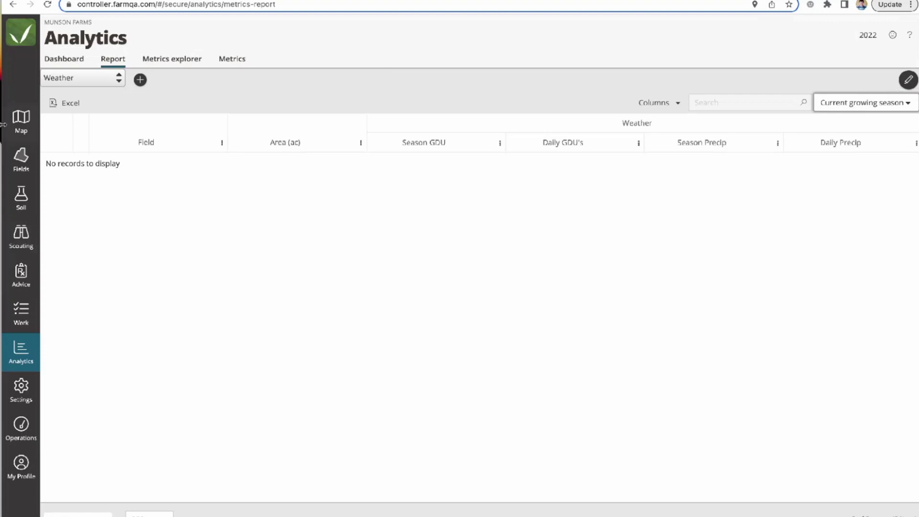
pyautogui.click(25, 363)
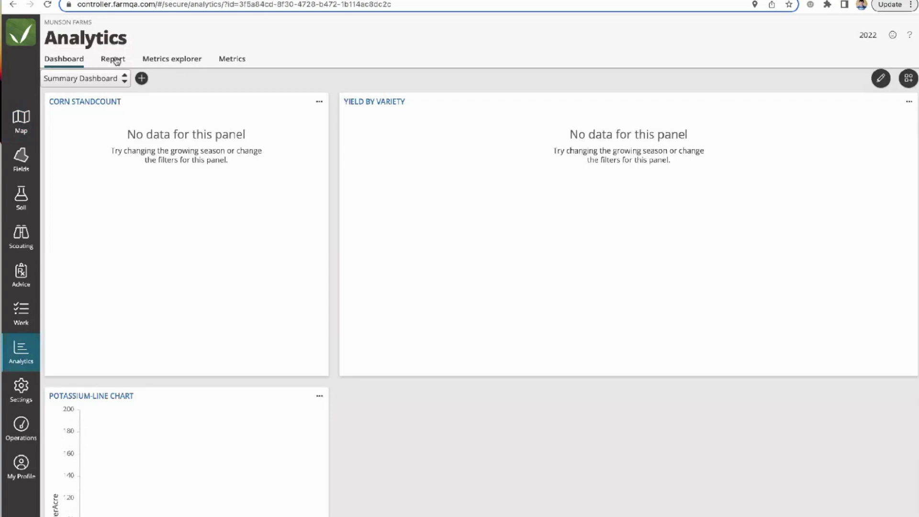
# Step: Open the 2022 Weather report table and review MN Farm fields grouped by crop, e.g. Beets at 2,400.2 GDU
pyautogui.click(115, 59)
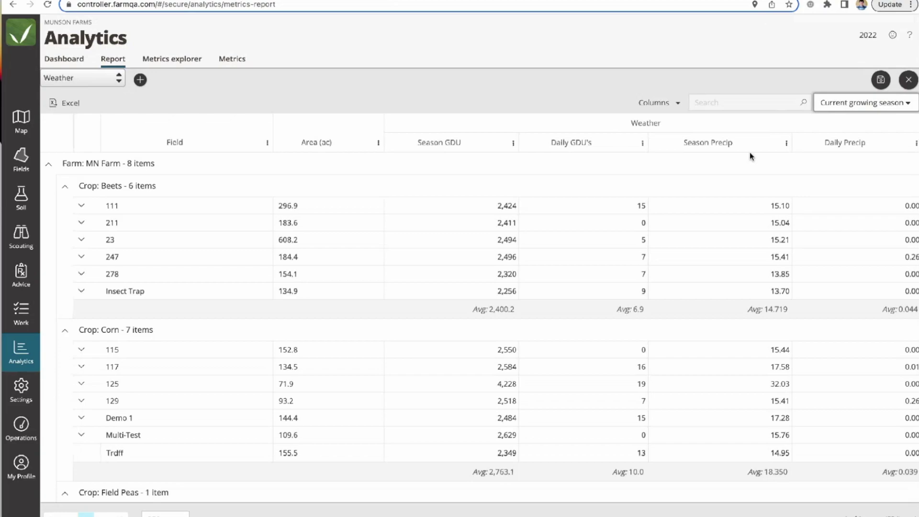
pyautogui.click(909, 80)
pyautogui.scroll(-1, 109, 294)
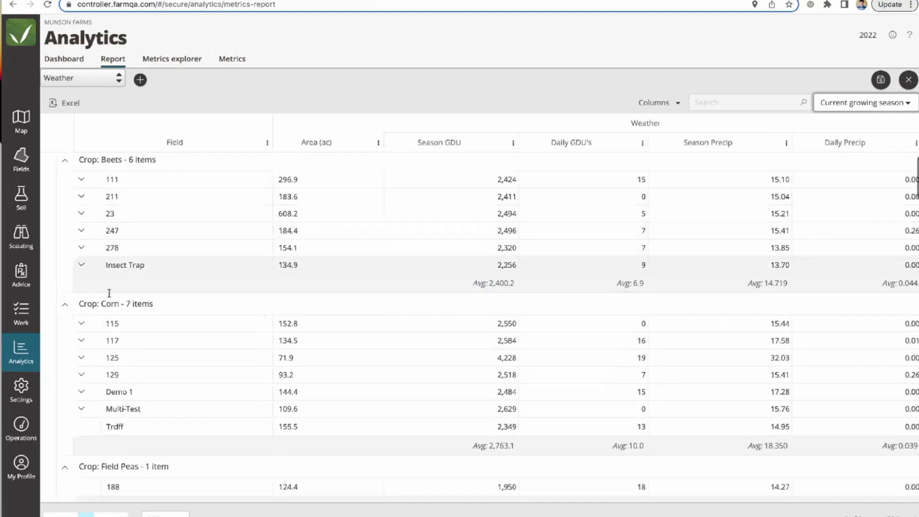
pyautogui.scroll(-4, 109, 293)
pyautogui.scroll(6, 108, 232)
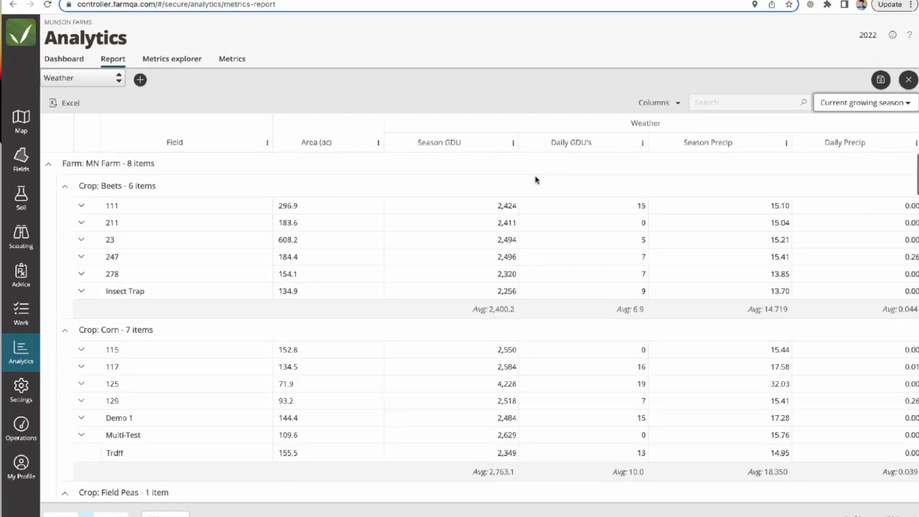
pyautogui.click(905, 86)
# Step: Switch to the Soil Data report, group its rows by Crop, and save the view
pyautogui.click(119, 80)
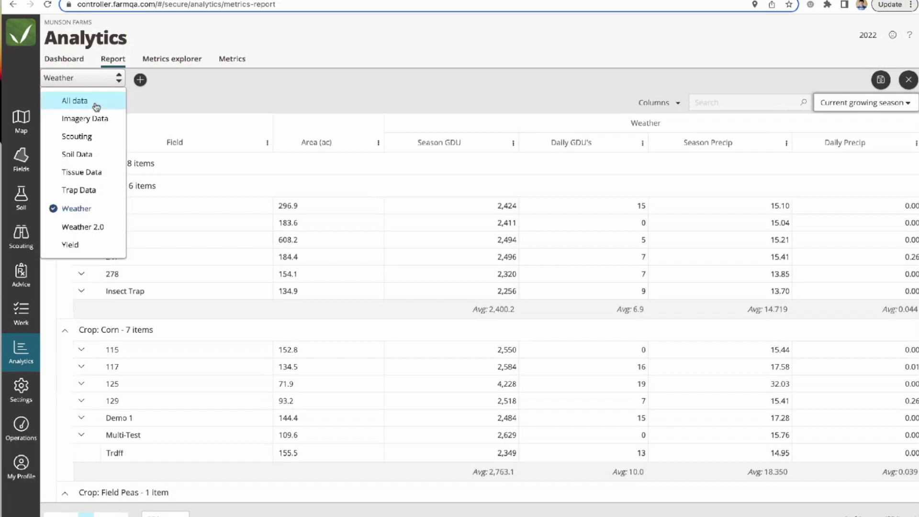
pyautogui.click(85, 153)
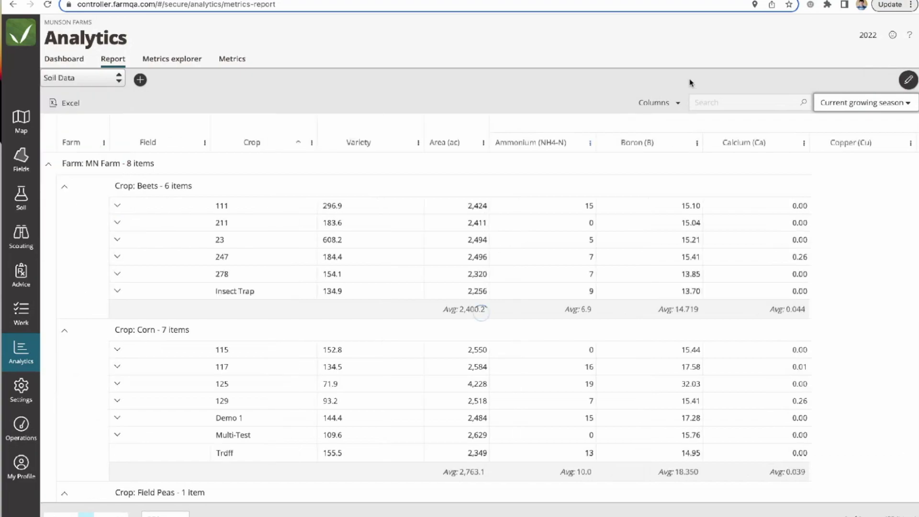
pyautogui.click(909, 81)
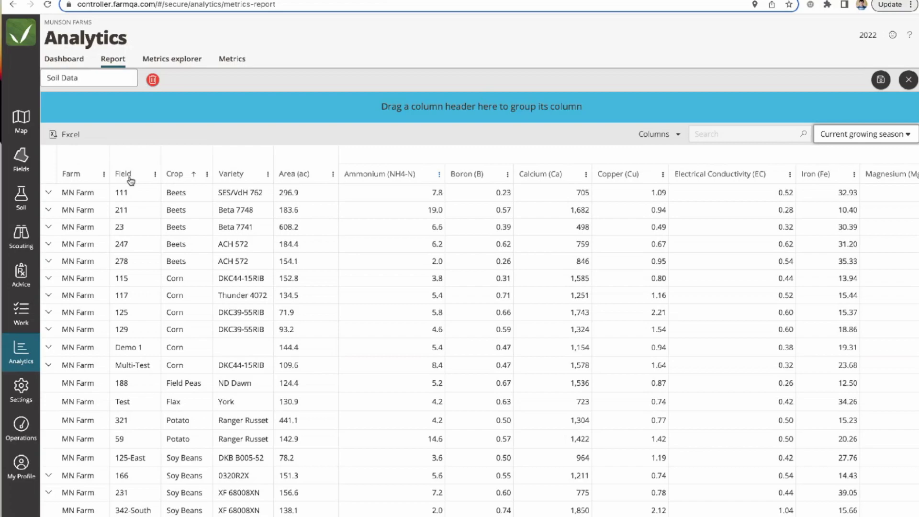
pyautogui.click(184, 174)
pyautogui.moveTo(183, 179); pyautogui.dragTo(240, 113)
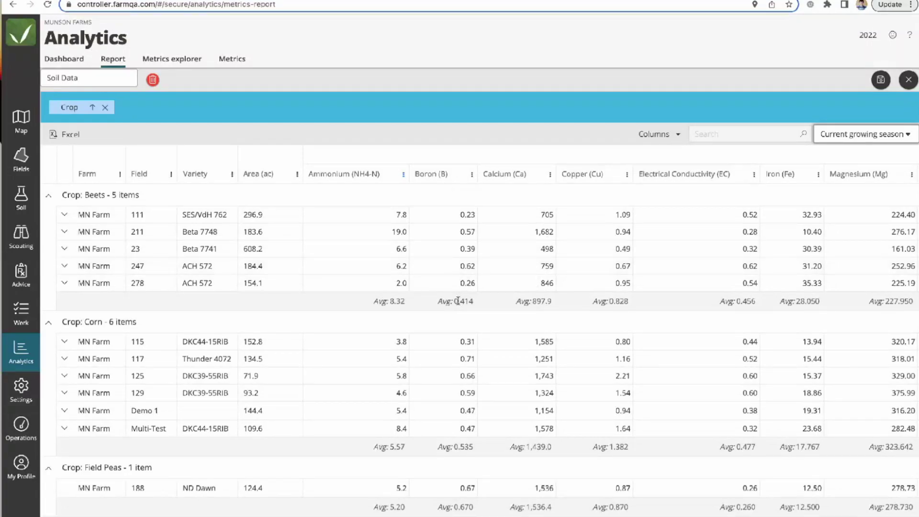
pyautogui.click(881, 80)
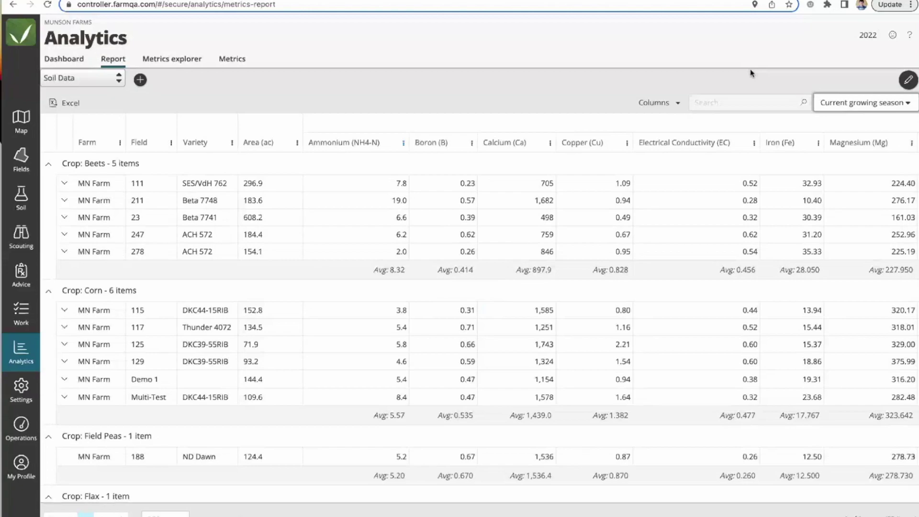
# Step: Open the Metrics explorer and scroll the metrics list down to the K% soil metric
pyautogui.click(173, 60)
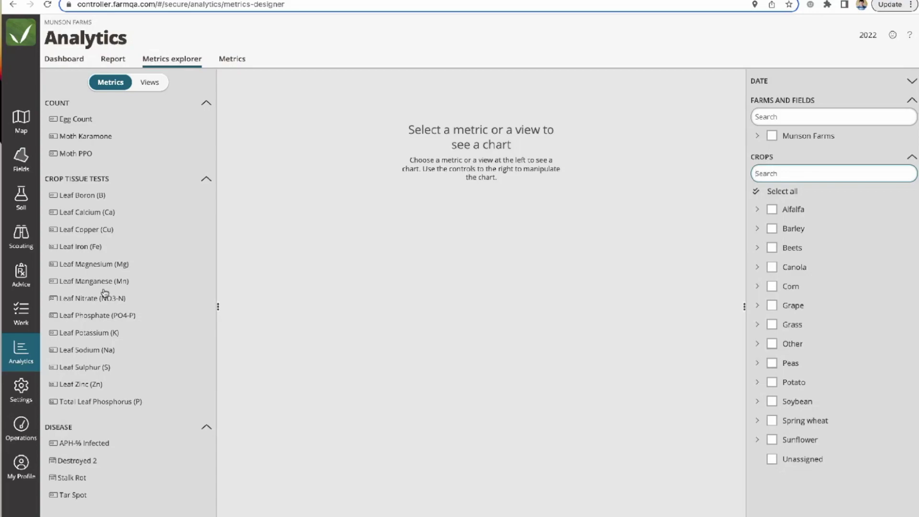
pyautogui.scroll(-3, 105, 278)
pyautogui.scroll(-3, 104, 294)
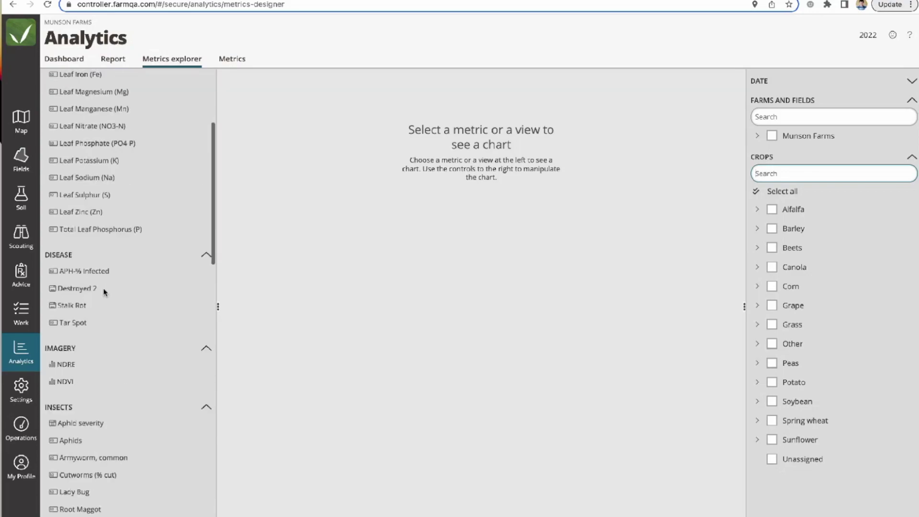
pyautogui.scroll(-3, 104, 293)
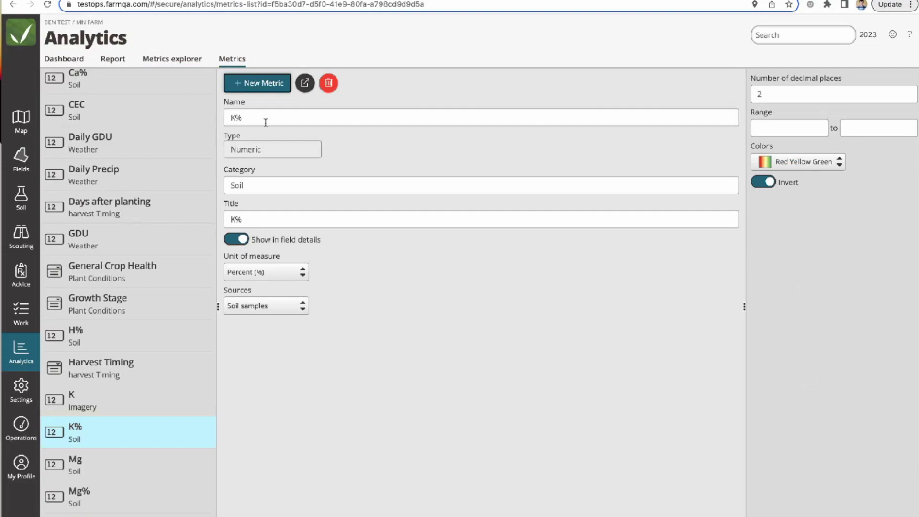
# Step: Chart the Growth Stage metric from Plant Conditions as bars for MN Farm, all crops
pyautogui.click(175, 61)
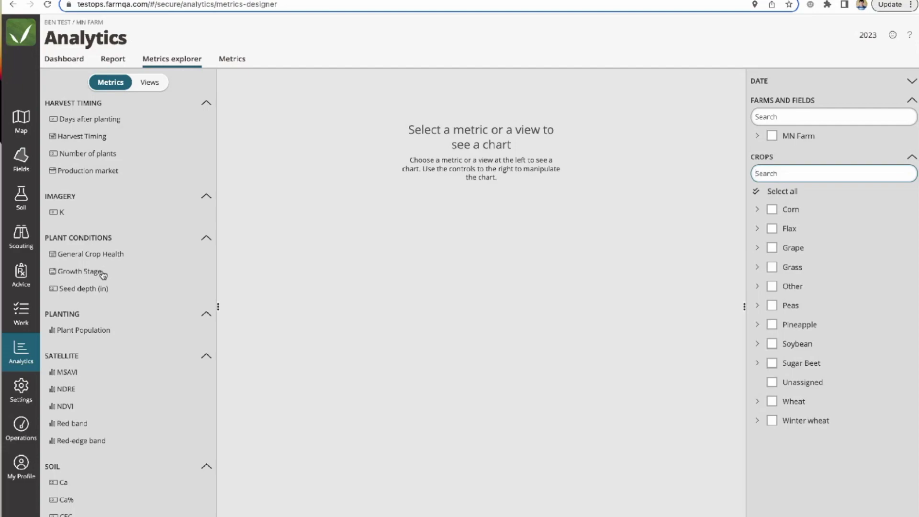
pyautogui.click(75, 273)
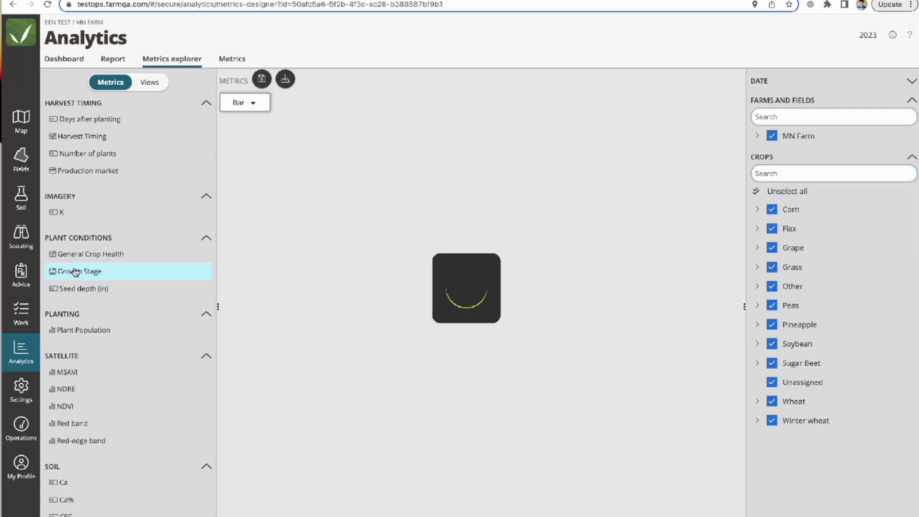
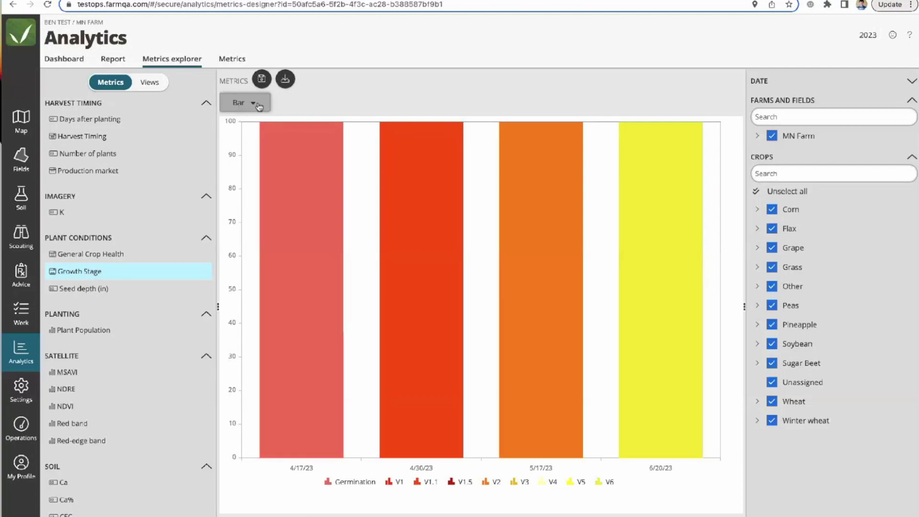
# Step: Switch the Growth Stage chart to Line, briefly back to Bar, then to Line again
pyautogui.click(254, 104)
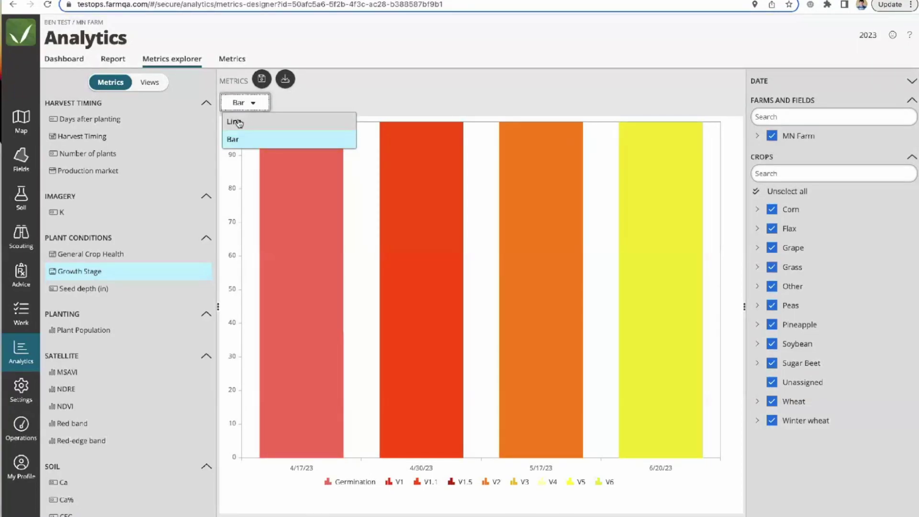
pyautogui.click(239, 122)
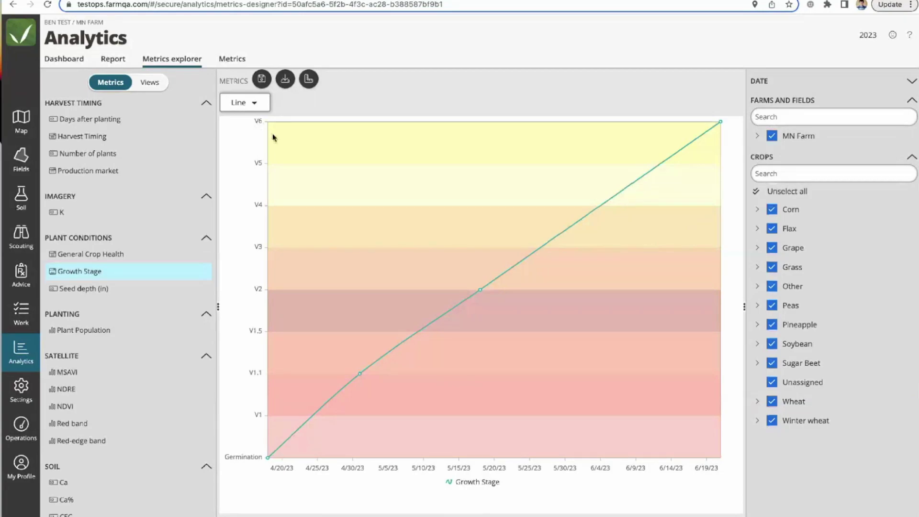
pyautogui.moveTo(268, 457)
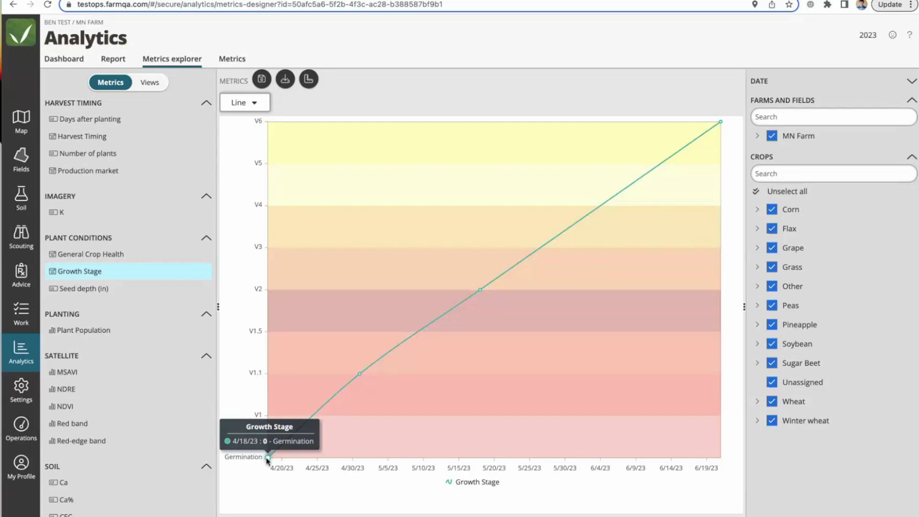
pyautogui.moveTo(360, 373)
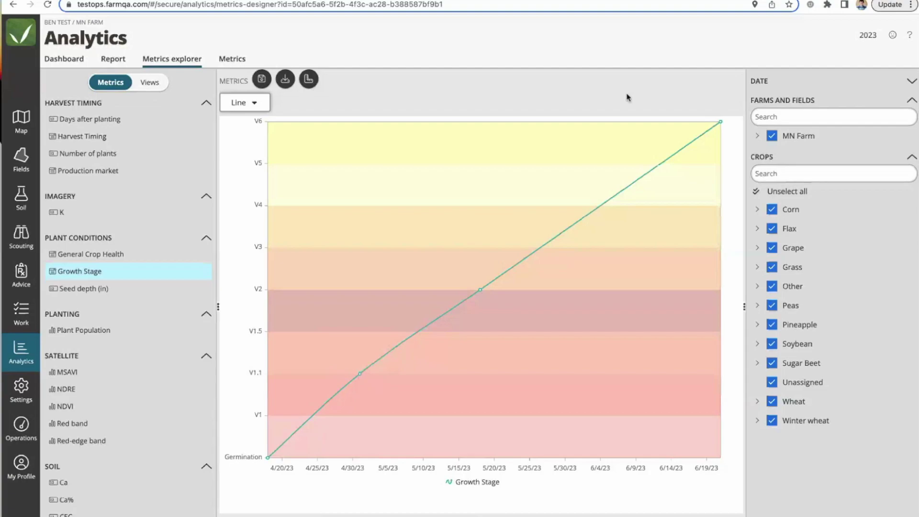
pyautogui.click(245, 103)
pyautogui.click(241, 140)
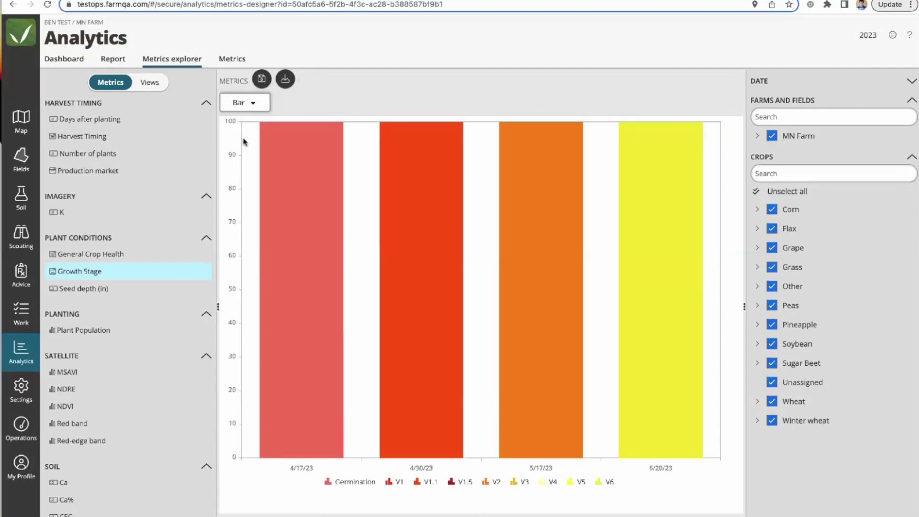
pyautogui.click(245, 102)
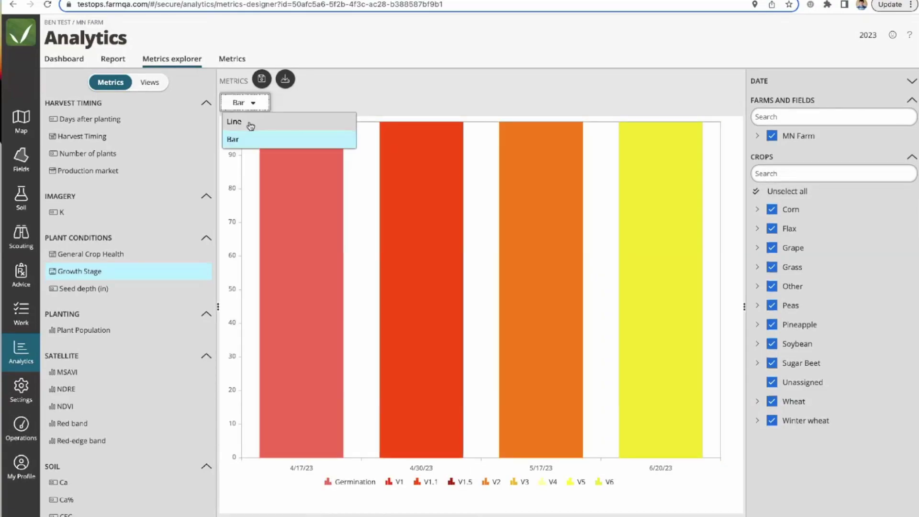
pyautogui.click(244, 120)
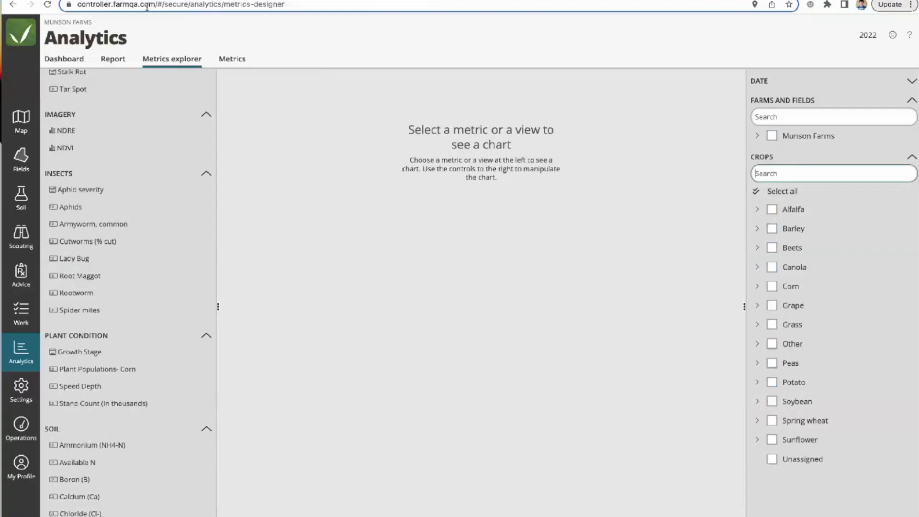
# Step: Chart Daily GDU's and then cumulative Season GDU from Weather, and expand the Date options
pyautogui.scroll(-10, 115, 305)
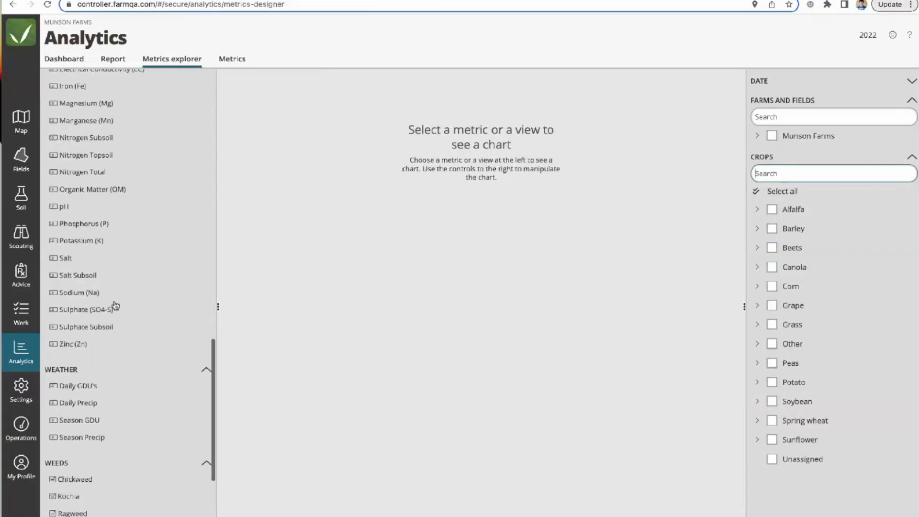
pyautogui.click(88, 286)
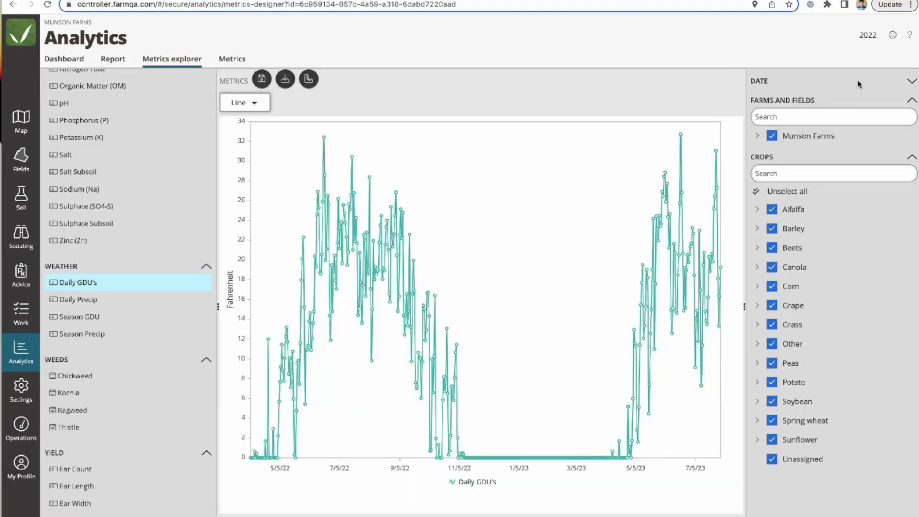
pyautogui.click(87, 317)
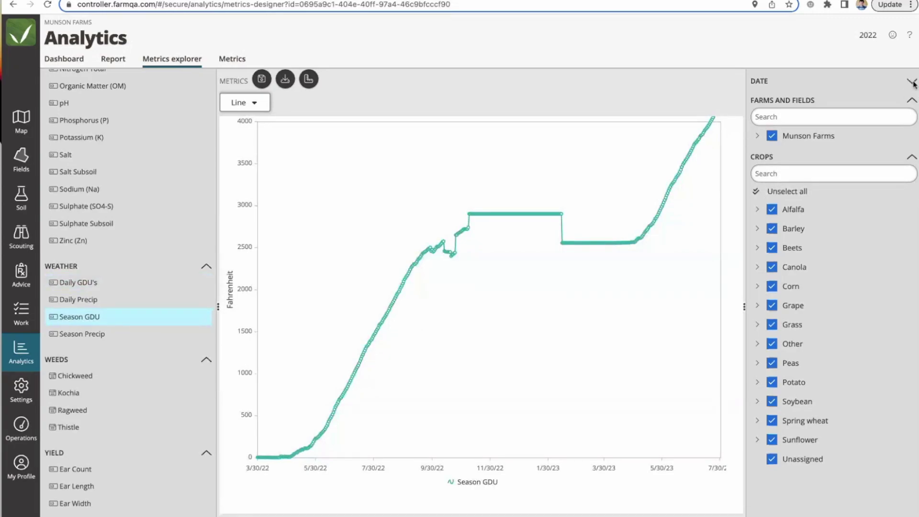
pyautogui.click(912, 82)
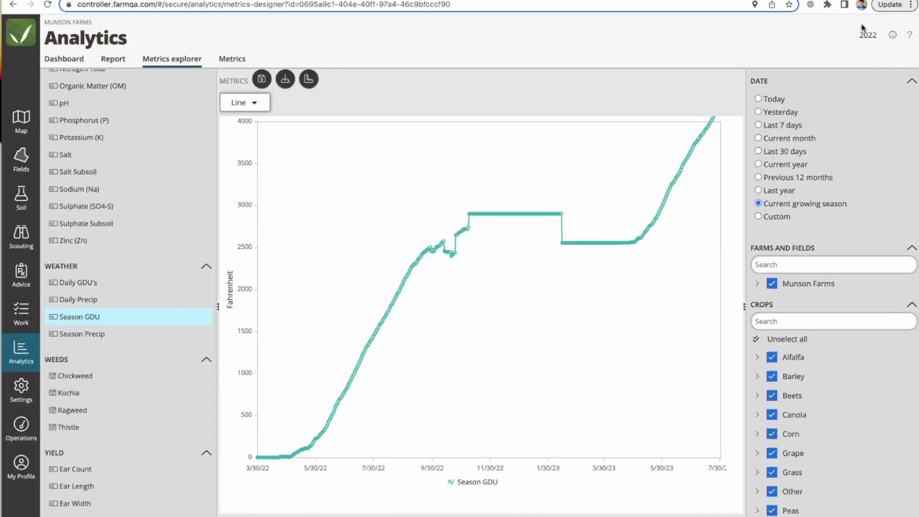
pyautogui.click(759, 217)
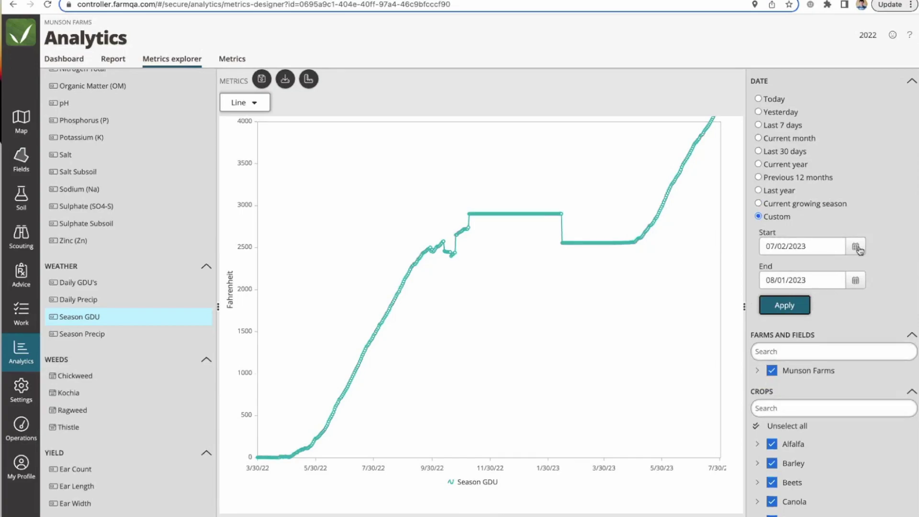
pyautogui.click(813, 246)
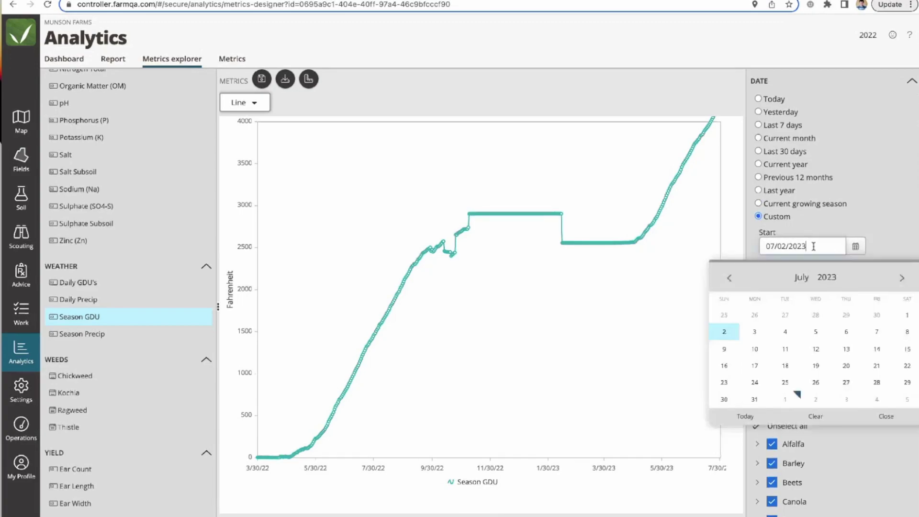
pyautogui.press('BackSpace')
pyautogui.write('2')
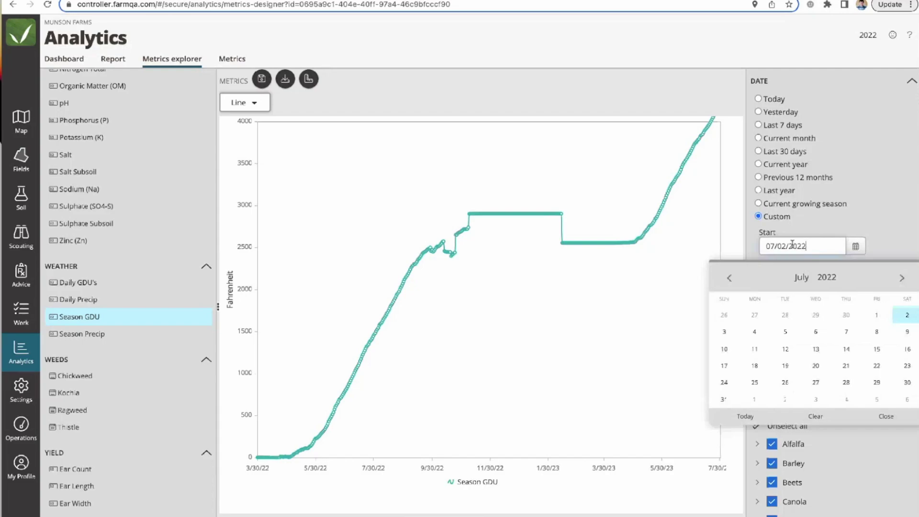
pyautogui.click(877, 239)
pyautogui.click(807, 281)
pyautogui.press('BackSpace')
pyautogui.write('2022')
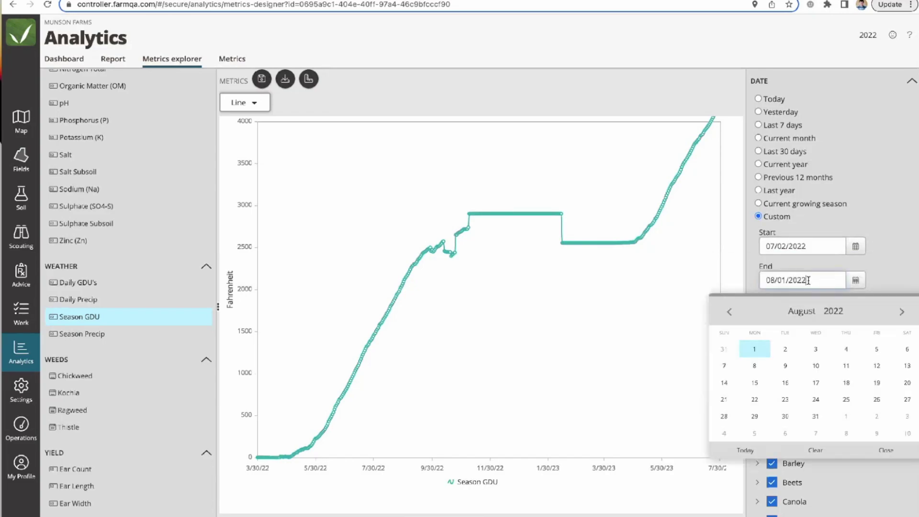
pyautogui.click(899, 270)
pyautogui.click(775, 312)
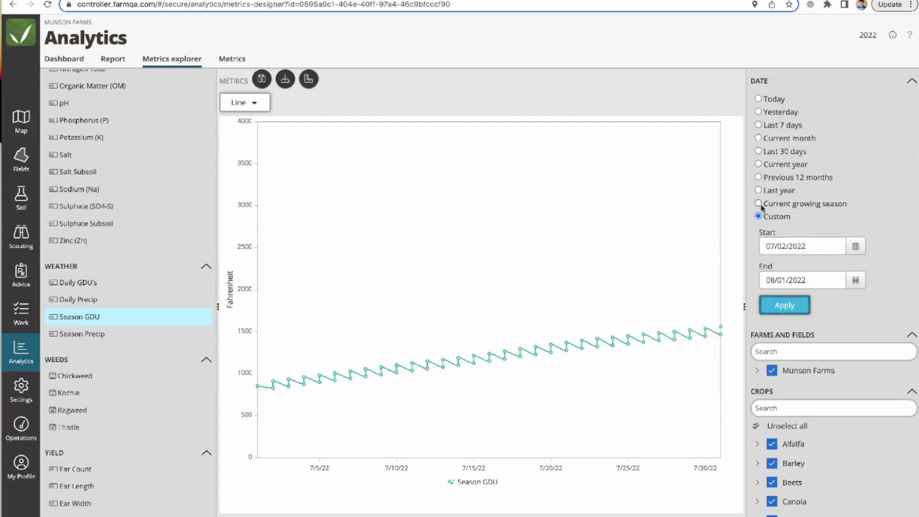
pyautogui.scroll(1, 106, 225)
pyautogui.scroll(2, 106, 225)
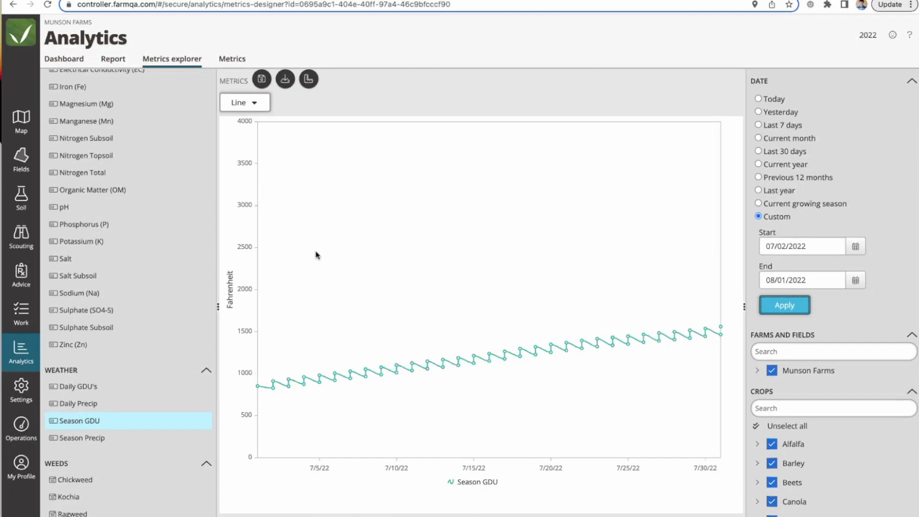
pyautogui.click(815, 247)
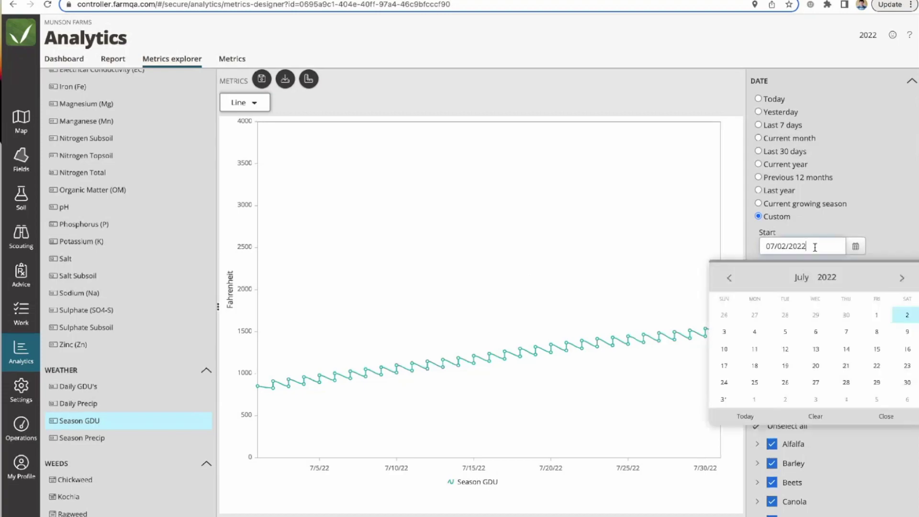
pyautogui.press('BackSpace')
pyautogui.press('BackSpace')
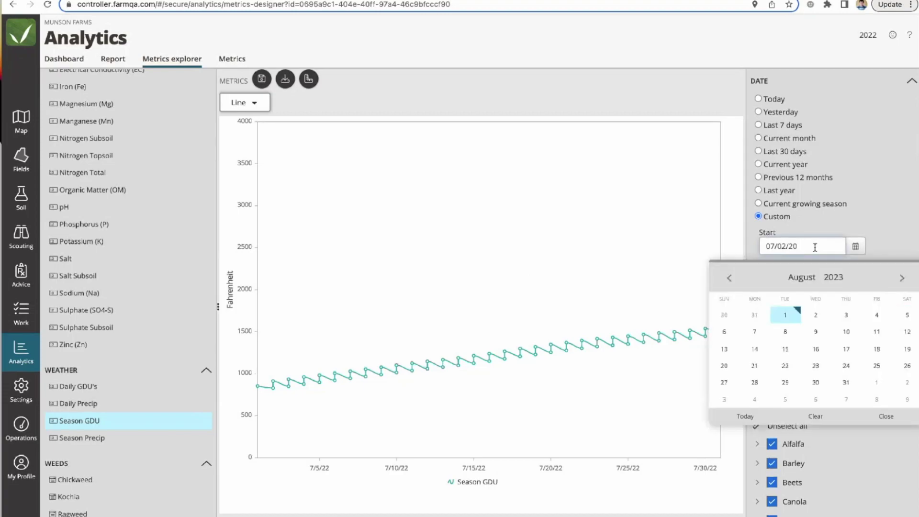
pyautogui.write('08')
pyautogui.click(816, 315)
pyautogui.click(798, 307)
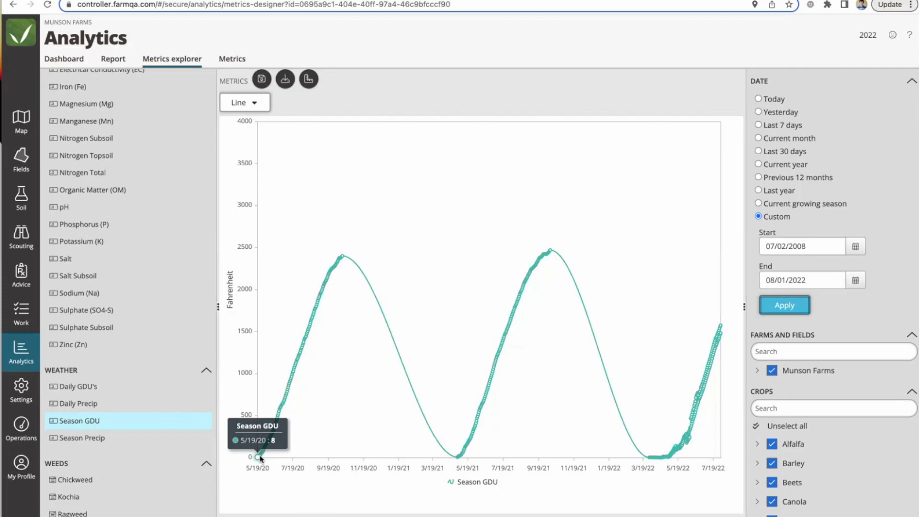
pyautogui.click(758, 205)
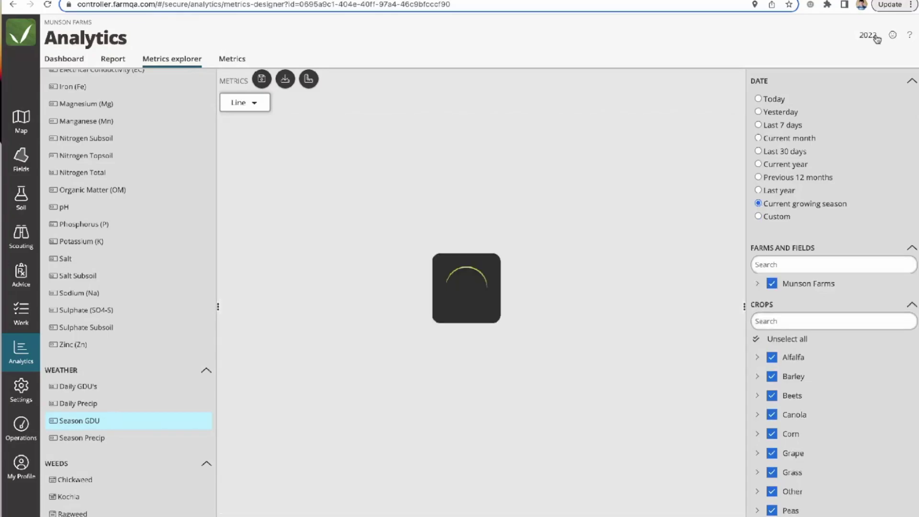
pyautogui.click(877, 39)
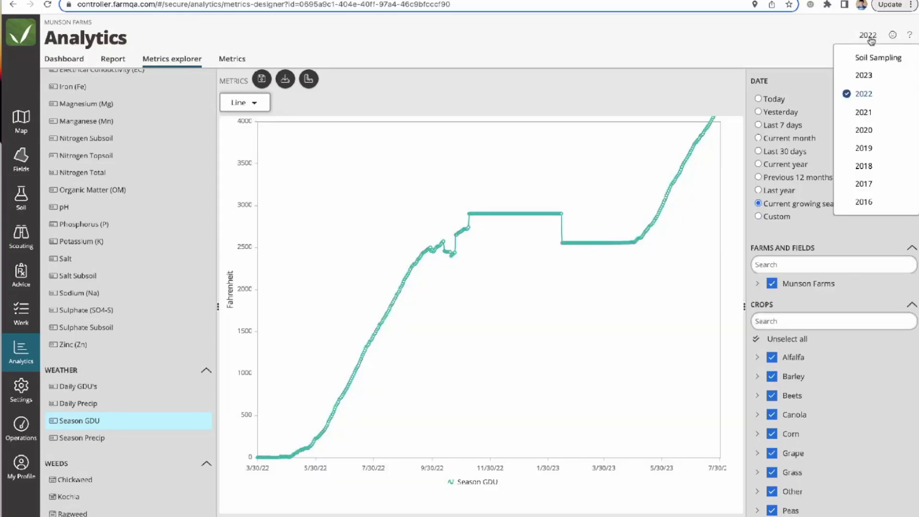
pyautogui.click(866, 110)
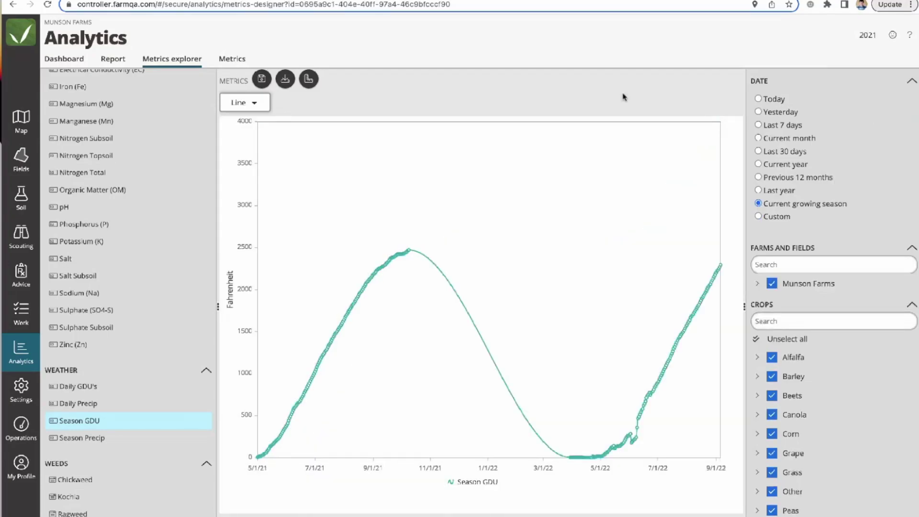
pyautogui.click(868, 35)
pyautogui.click(864, 94)
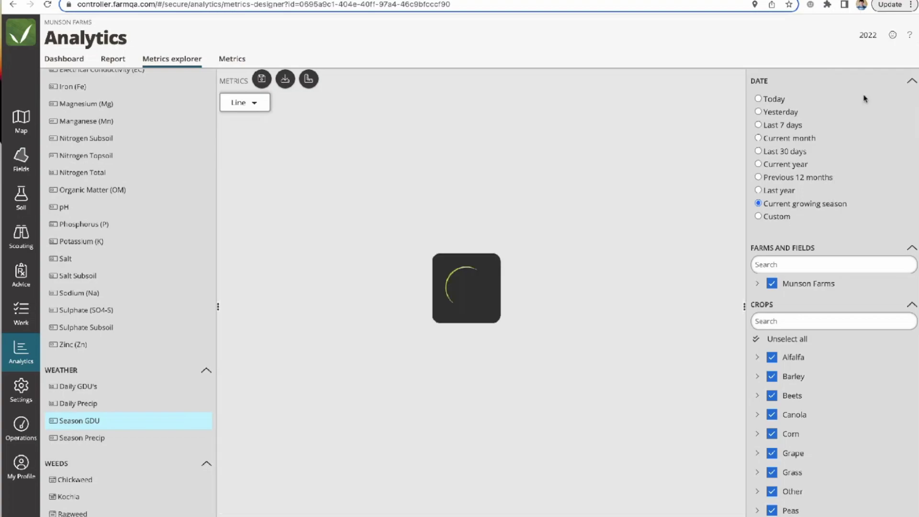
pyautogui.scroll(-1, 857, 211)
pyautogui.scroll(-1, 859, 224)
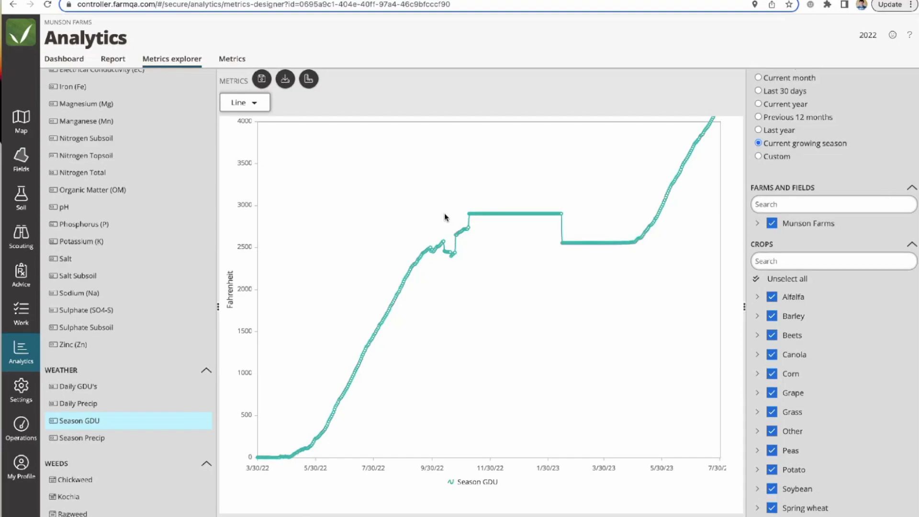
# Step: Clear all Munson Farms farms, include only MN Farm, and expand its field list
pyautogui.click(757, 225)
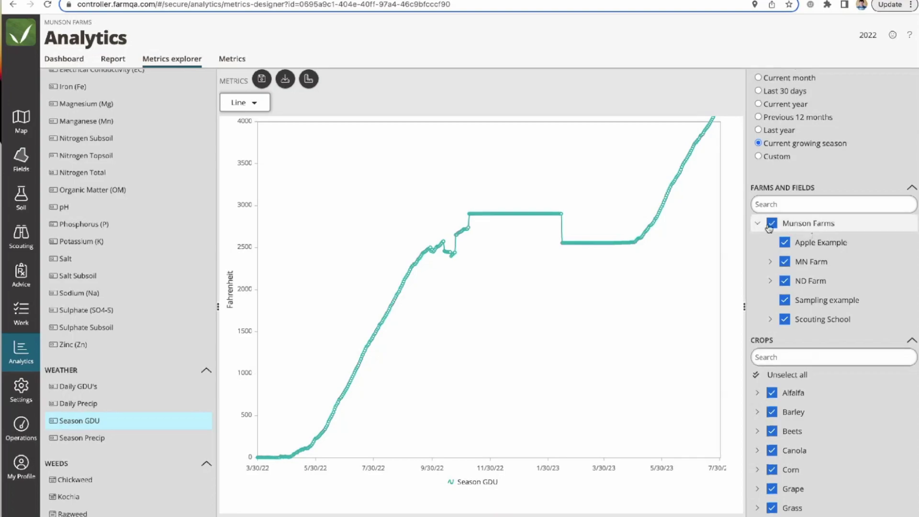
pyautogui.click(770, 263)
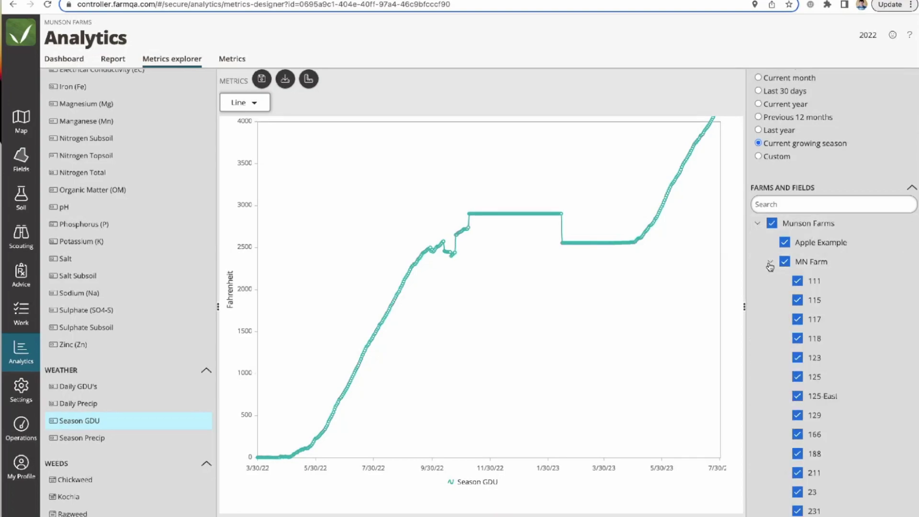
pyautogui.click(770, 263)
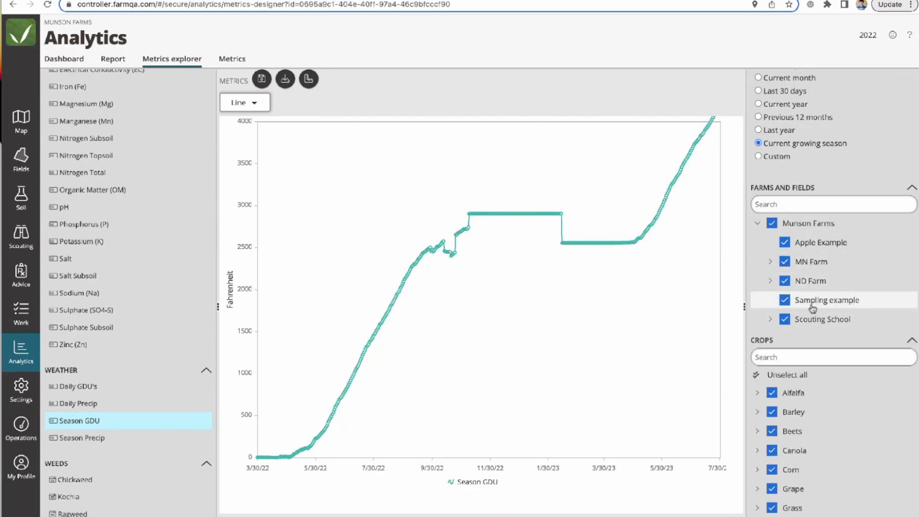
pyautogui.scroll(-1, 805, 310)
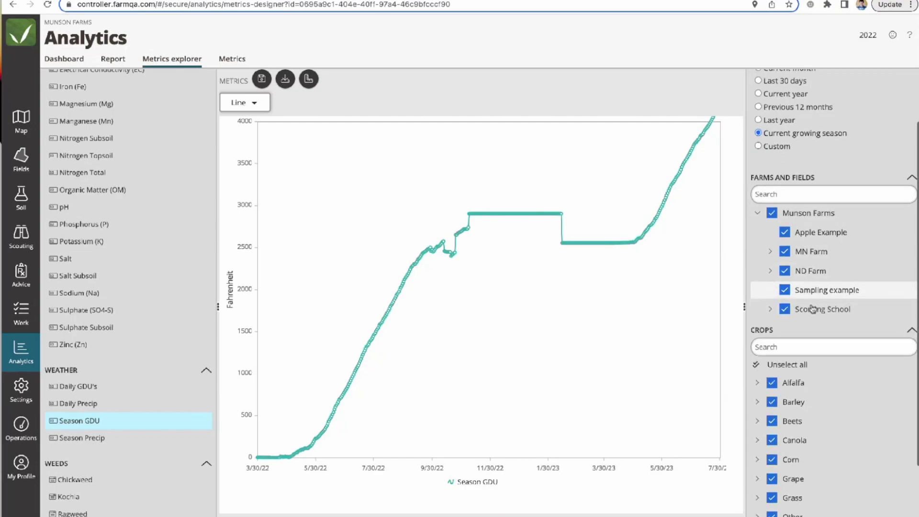
pyautogui.click(774, 212)
pyautogui.click(785, 247)
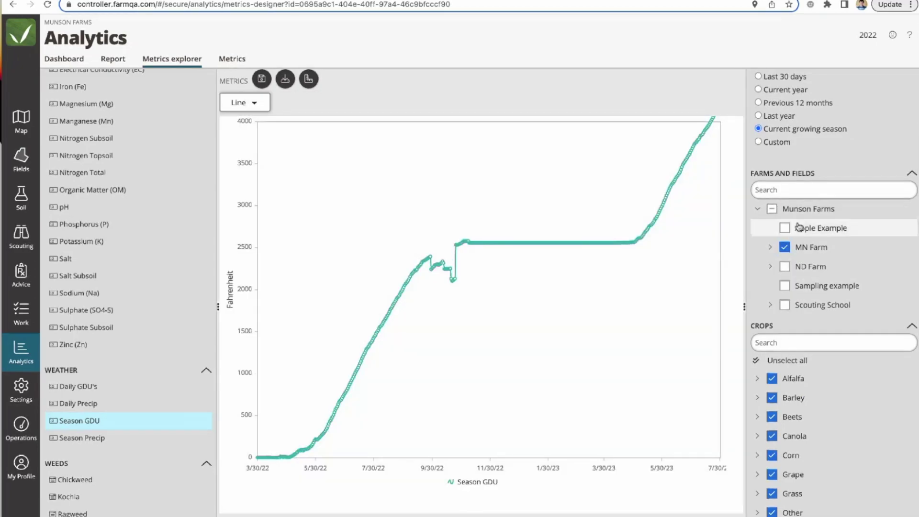
pyautogui.click(771, 248)
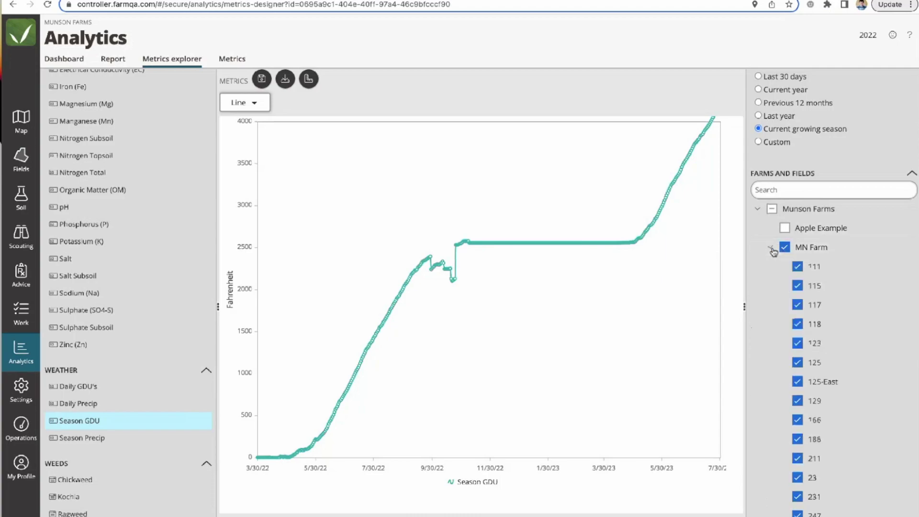
# Step: Unselect all MN Farm fields, then tick fields 111, 115, 117, 118 and 123
pyautogui.scroll(-2, 775, 252)
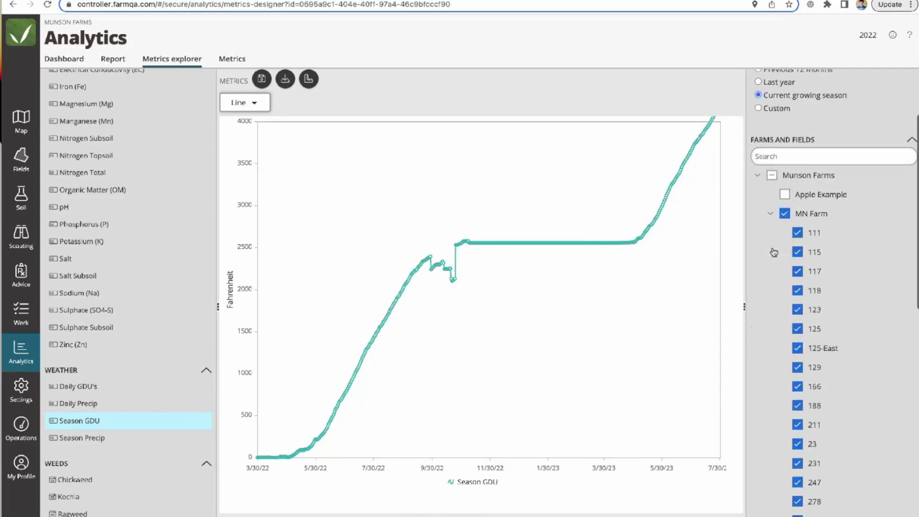
pyautogui.click(785, 205)
pyautogui.click(798, 224)
pyautogui.click(797, 244)
pyautogui.click(798, 263)
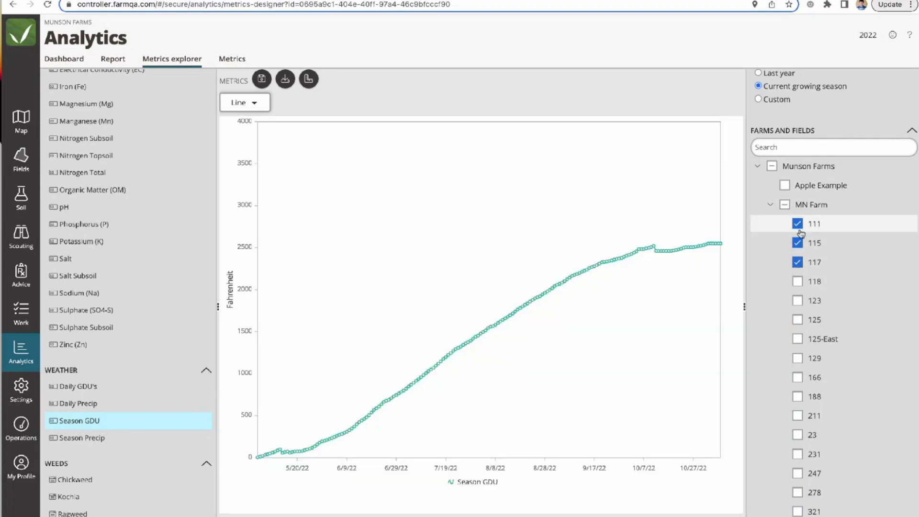
pyautogui.click(798, 281)
pyautogui.click(798, 282)
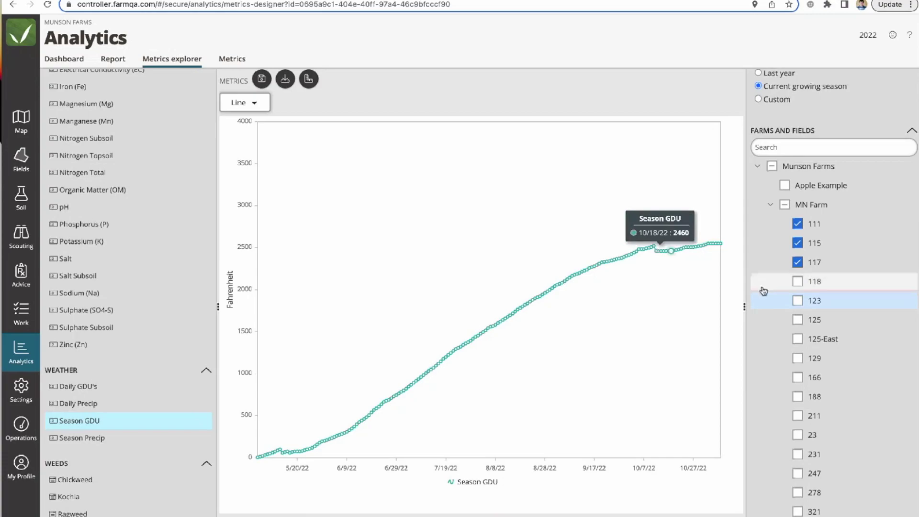
pyautogui.click(796, 283)
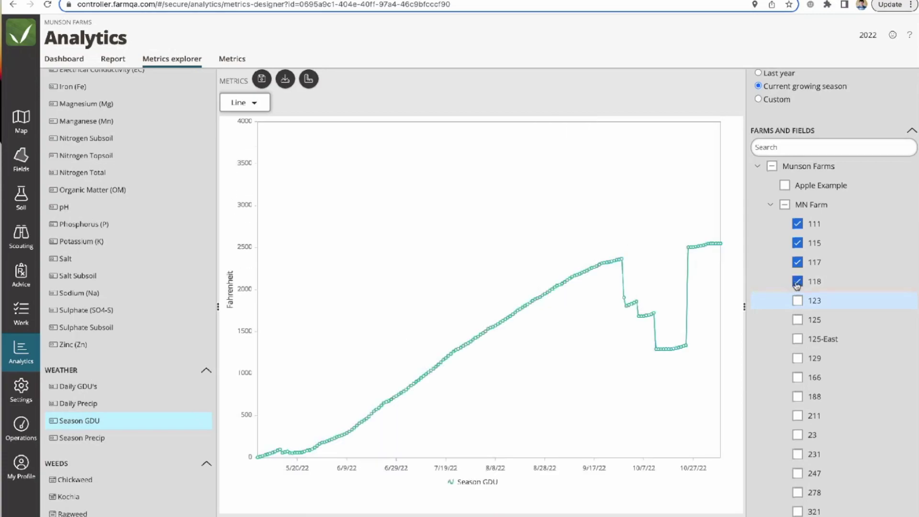
pyautogui.moveTo(621, 264)
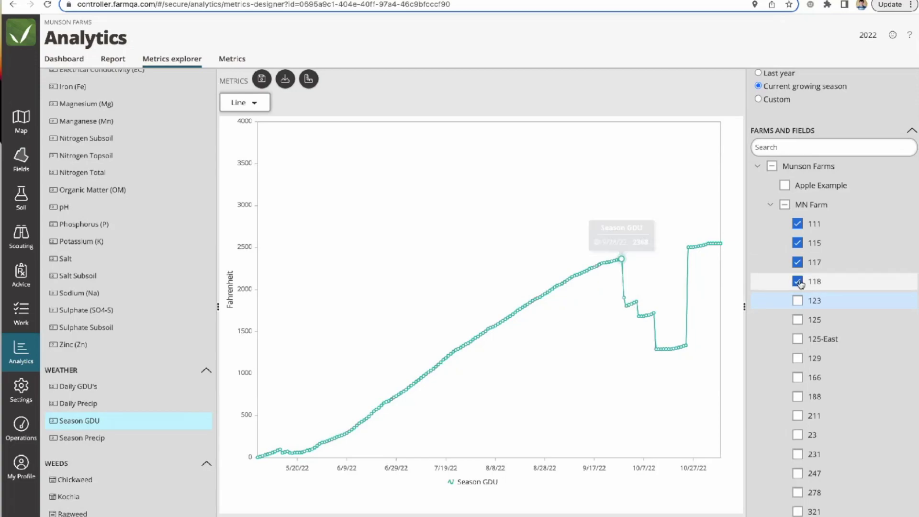
pyautogui.click(798, 300)
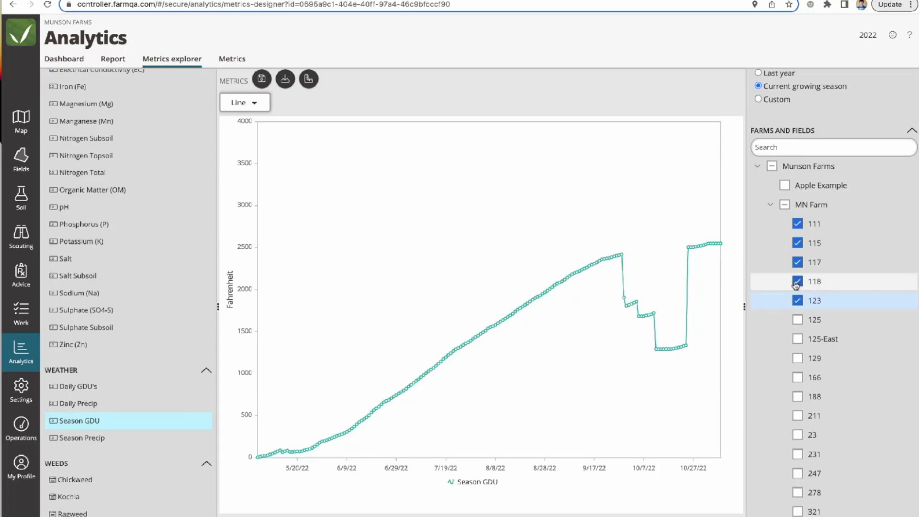
# Step: Re-include all Munson Farms farms, tick Alfalfa, Barley, Beets and Canola, then select all crops
pyautogui.click(758, 168)
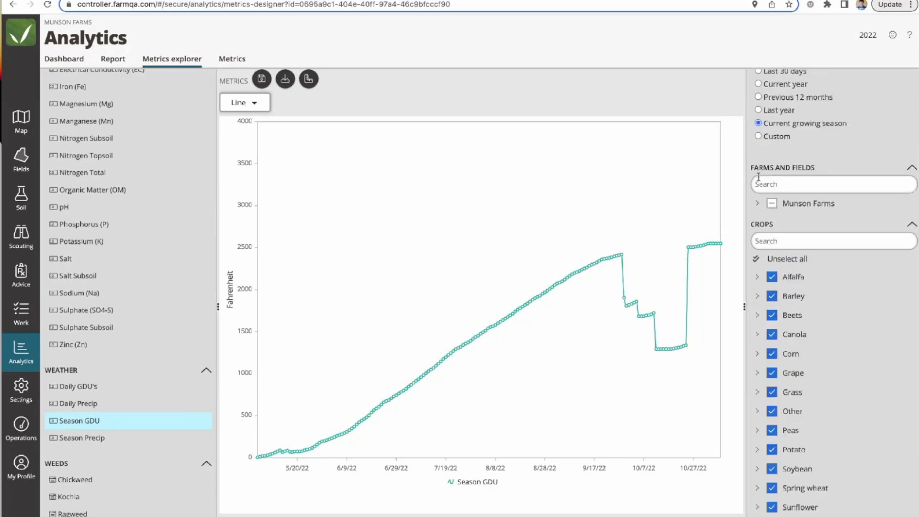
pyautogui.click(757, 262)
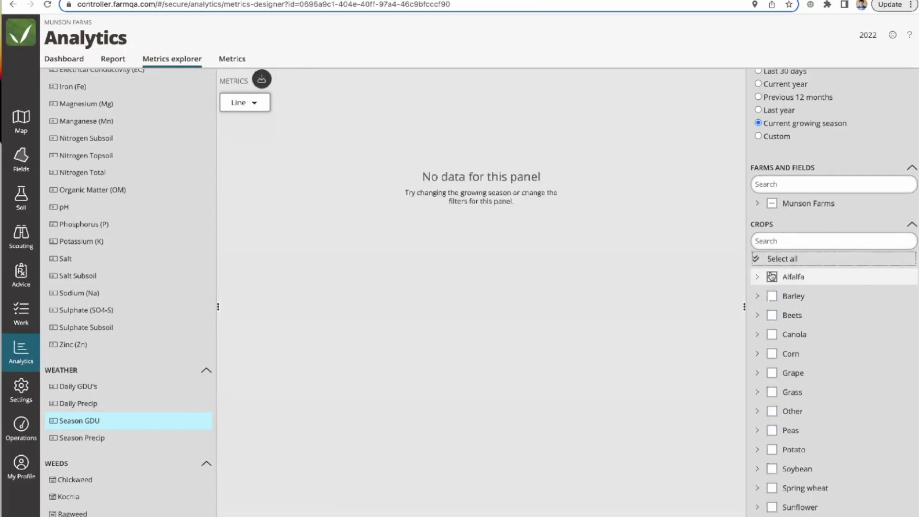
pyautogui.click(772, 277)
pyautogui.click(772, 203)
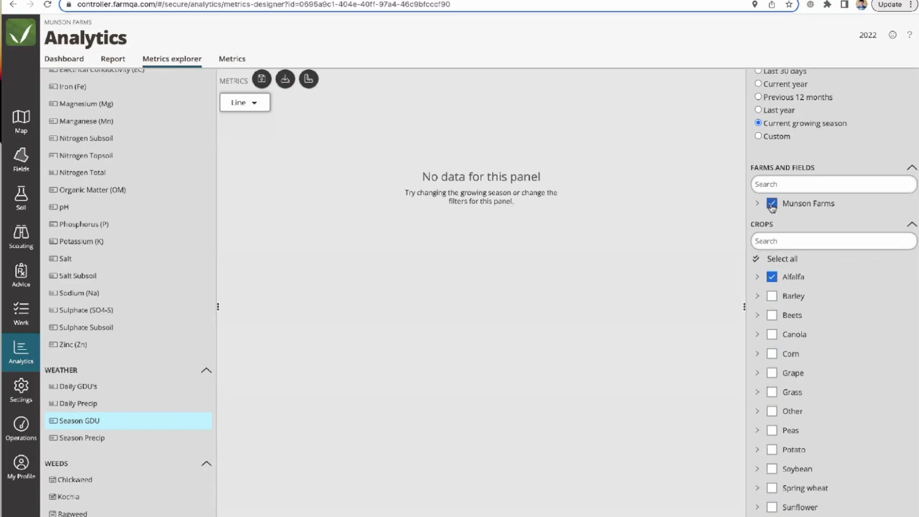
pyautogui.click(772, 295)
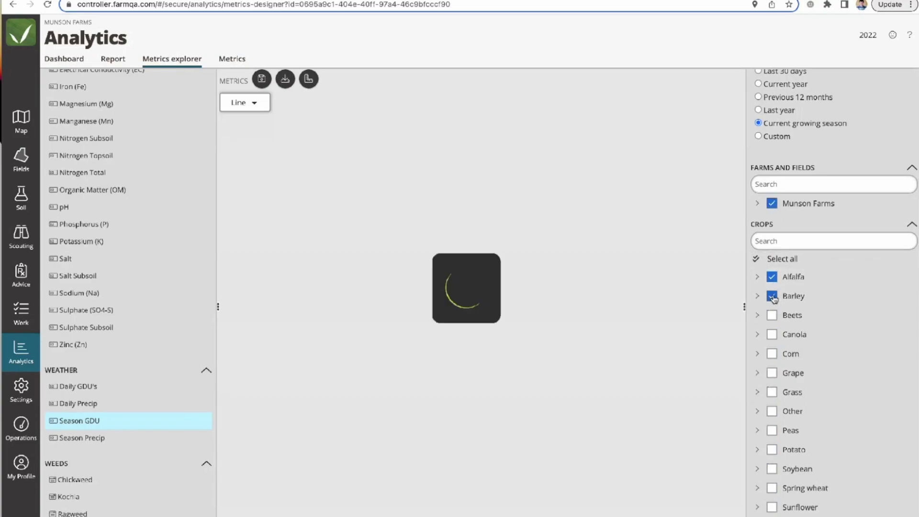
pyautogui.click(772, 315)
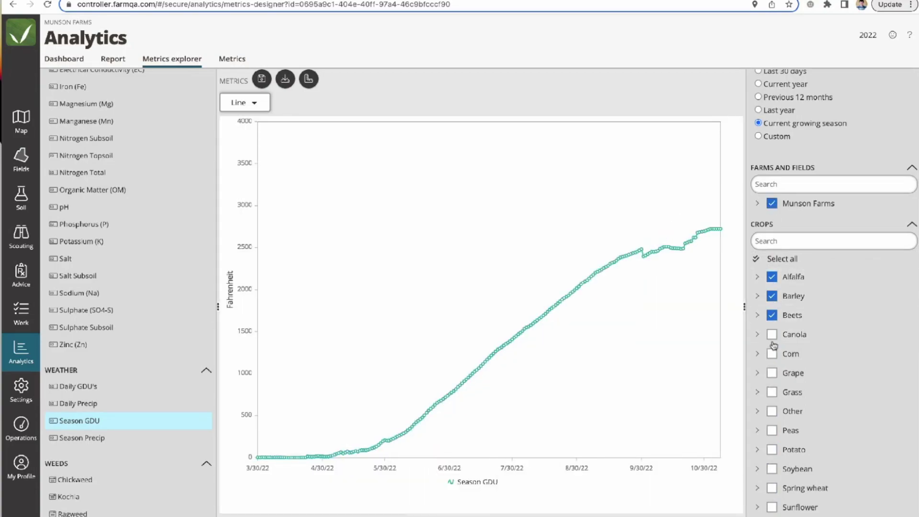
pyautogui.click(772, 335)
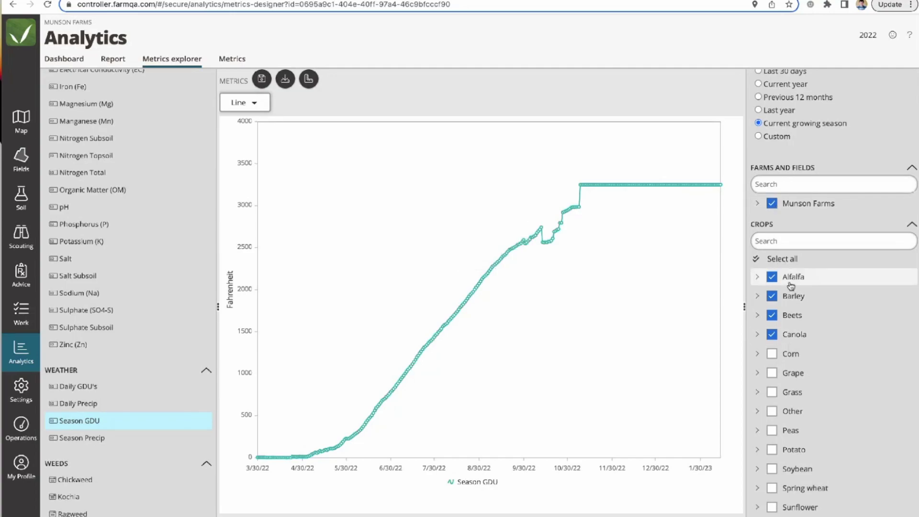
pyautogui.click(783, 258)
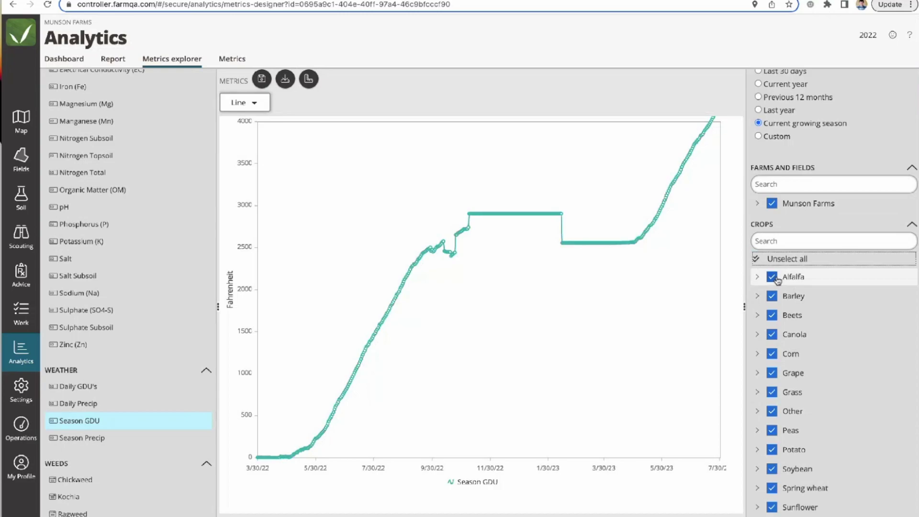
# Step: Narrow the Munson Farms filter to MN Farm only
pyautogui.click(758, 204)
pyautogui.click(773, 204)
pyautogui.click(785, 241)
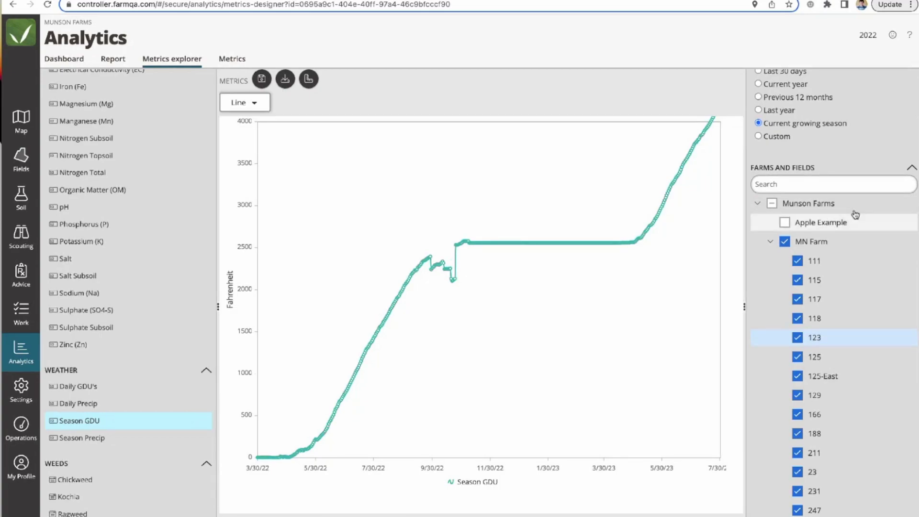
# Step: Collapse the Date section, then collapse and re-expand Farms and Fields
pyautogui.scroll(3, 872, 117)
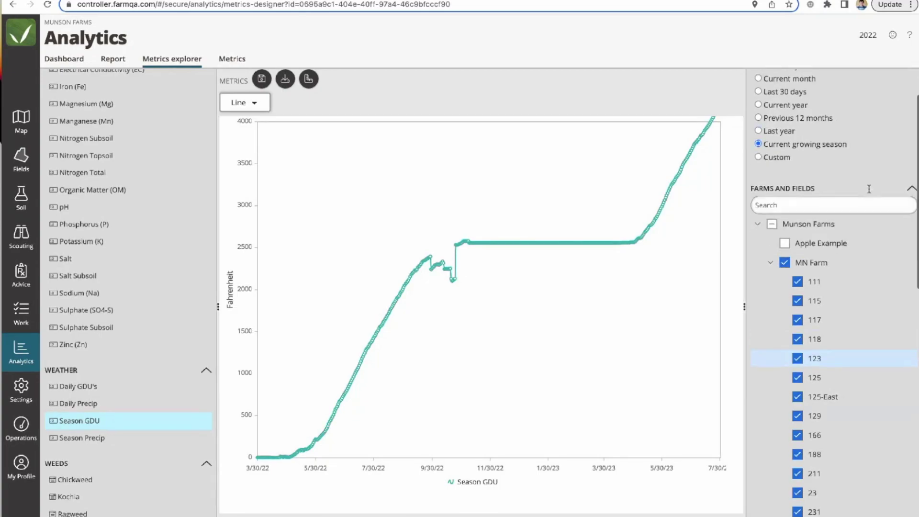
pyautogui.click(912, 82)
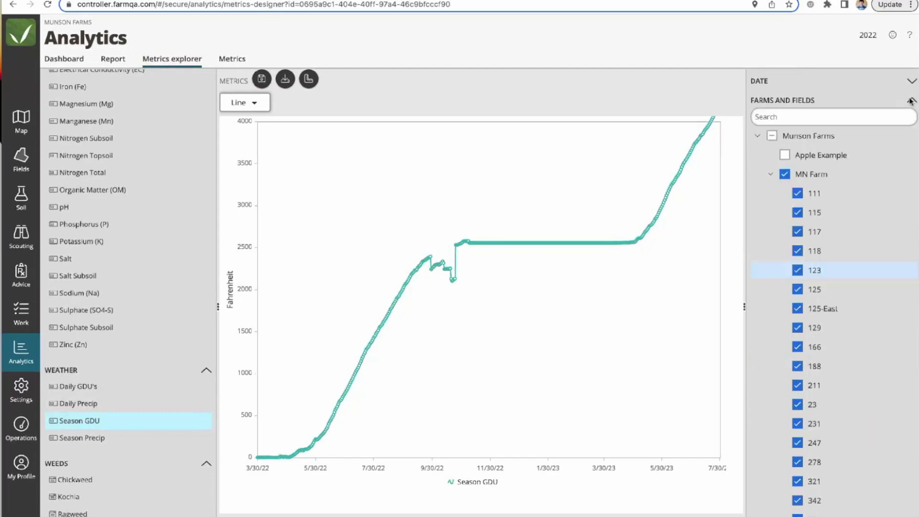
pyautogui.click(911, 101)
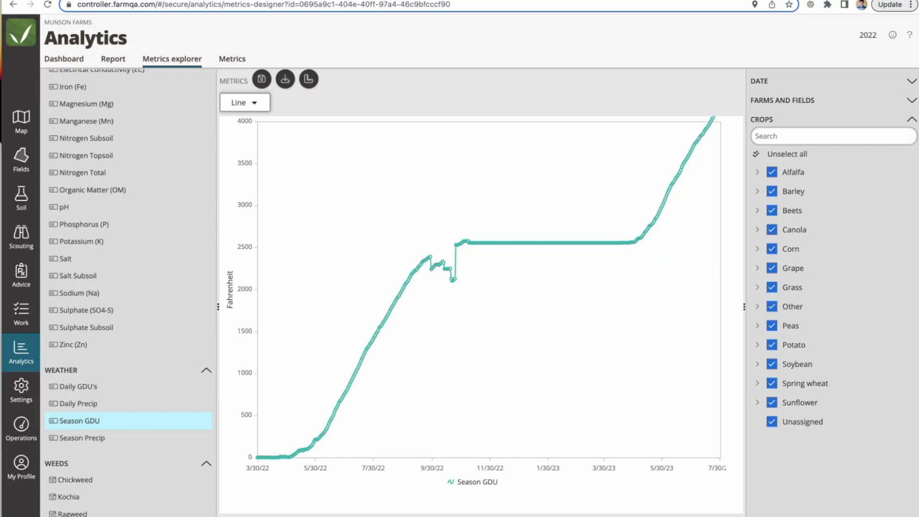
pyautogui.click(911, 100)
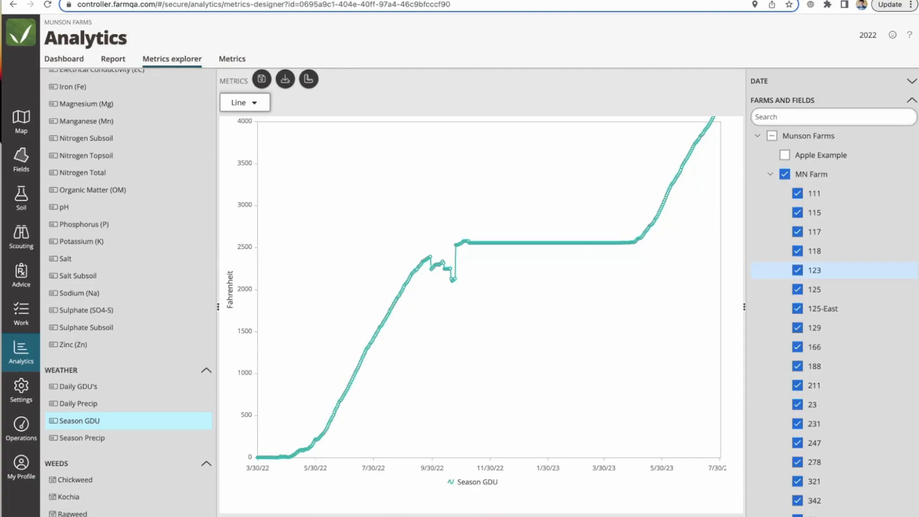
# Step: Group the Season GDU chart by Fields and re-check Munson Farms in the filter
pyautogui.rightClick(315, 408)
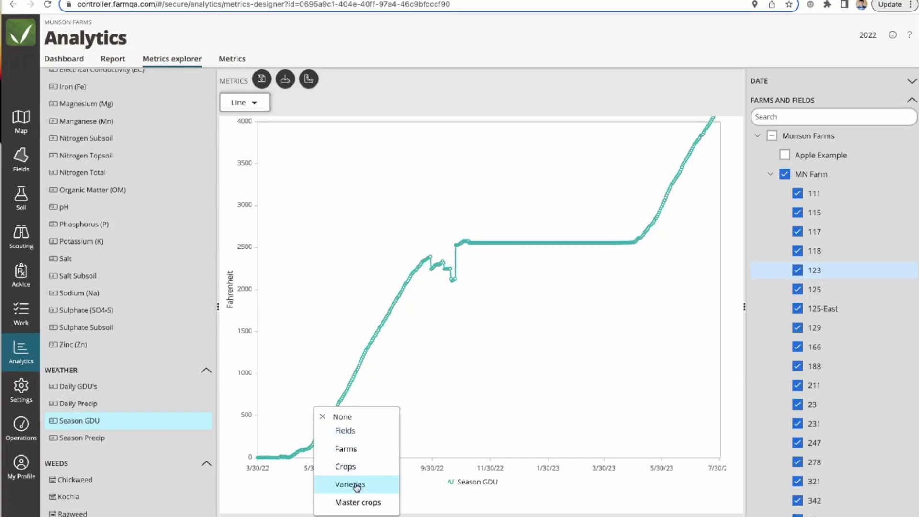
pyautogui.click(344, 438)
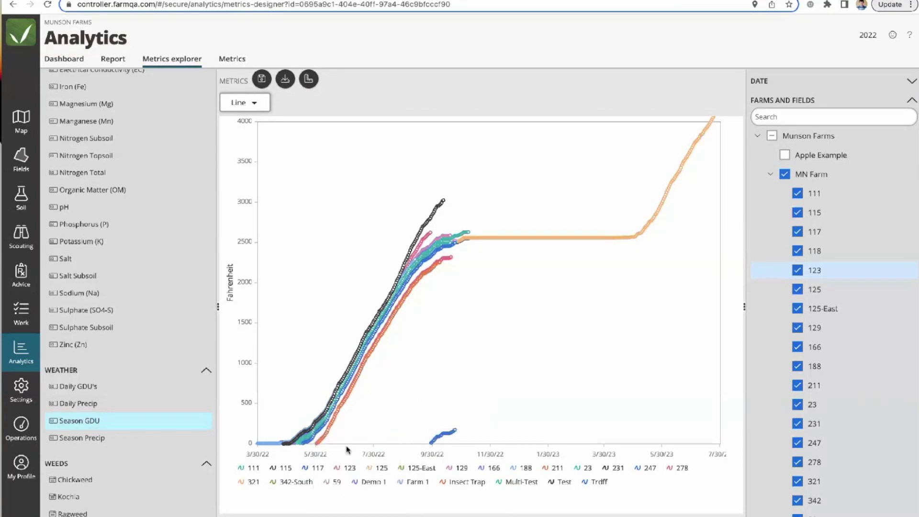
pyautogui.click(773, 137)
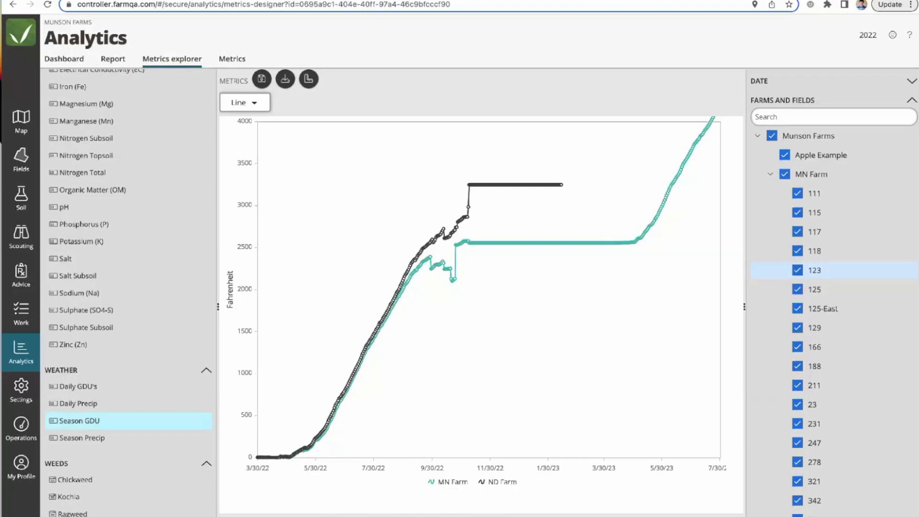
# Step: Group the chart by crop and hide every crop line except Barley
pyautogui.rightClick(312, 407)
pyautogui.click(352, 467)
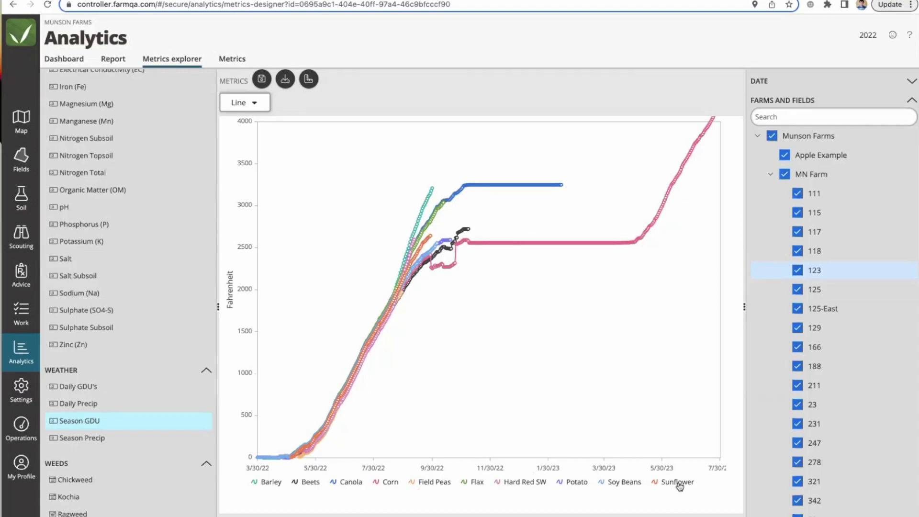
pyautogui.click(664, 481)
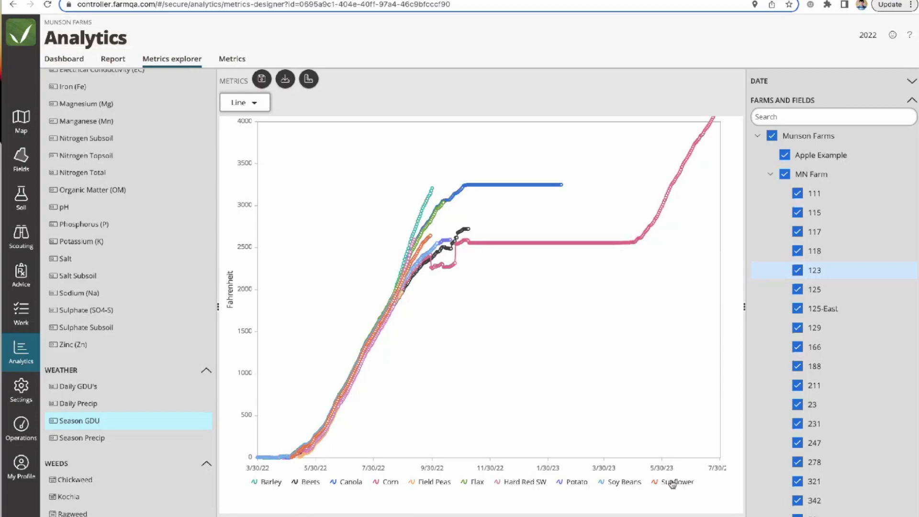
pyautogui.click(627, 482)
pyautogui.click(572, 483)
pyautogui.click(528, 483)
pyautogui.click(478, 483)
pyautogui.click(436, 483)
pyautogui.click(391, 483)
pyautogui.click(348, 483)
pyautogui.click(309, 482)
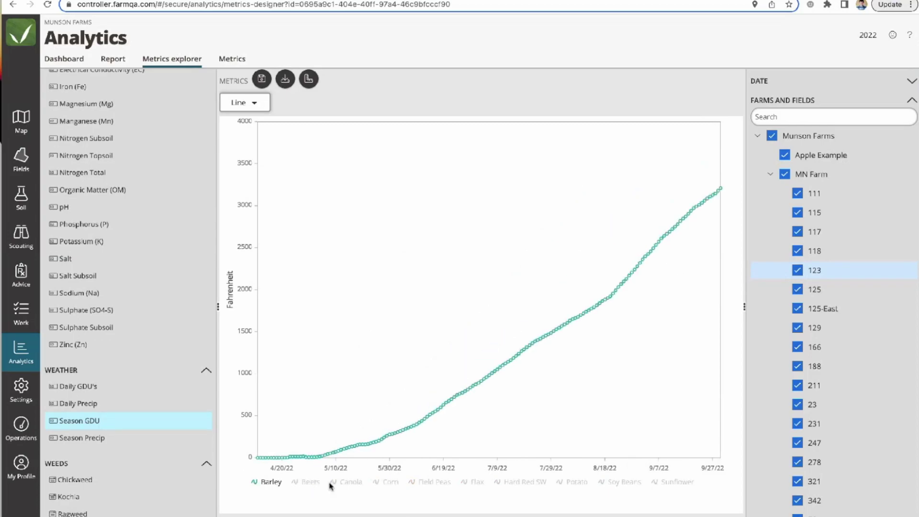
# Step: Show only Canola and Corn lines after toggling Field Peas and Flax, and collapse Farms and Fields
pyautogui.click(351, 483)
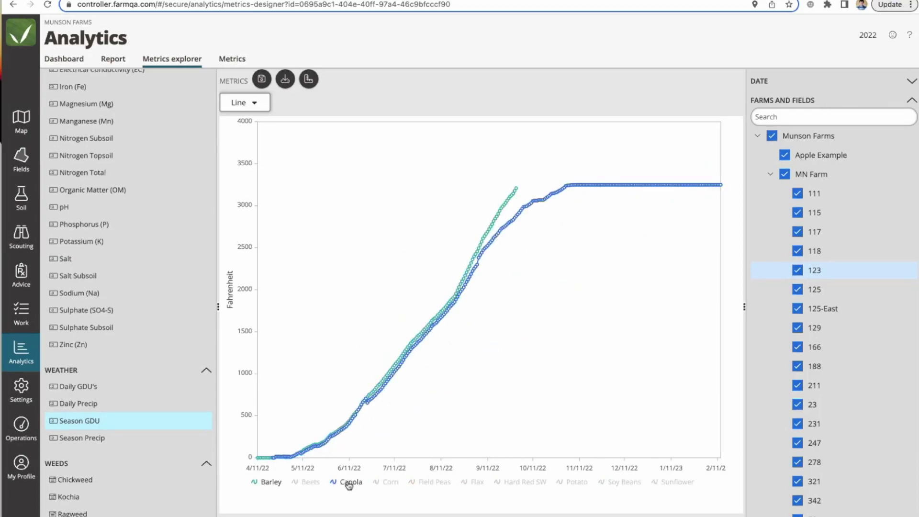
pyautogui.click(267, 482)
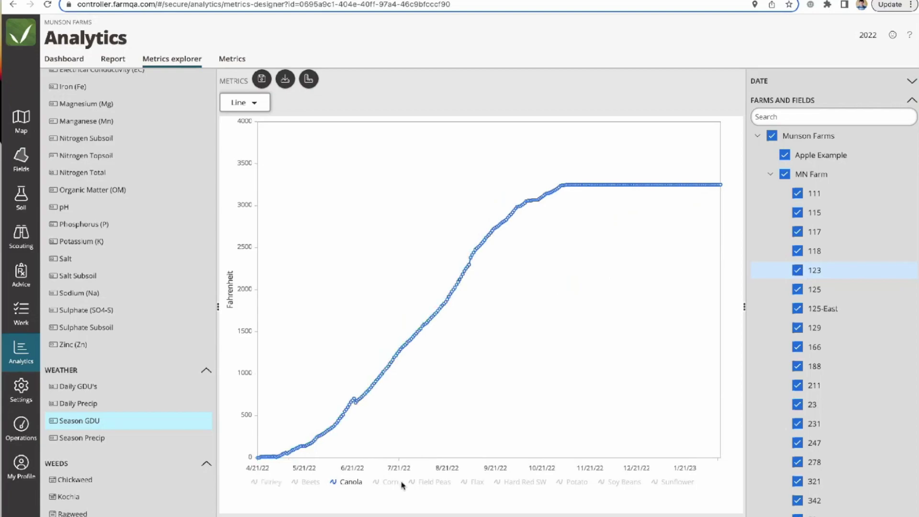
pyautogui.click(433, 483)
pyautogui.click(435, 483)
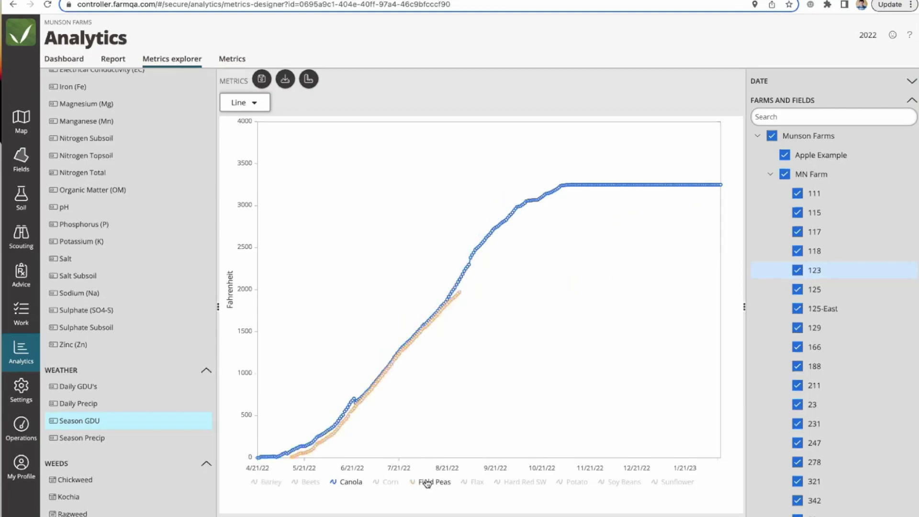
pyautogui.click(390, 483)
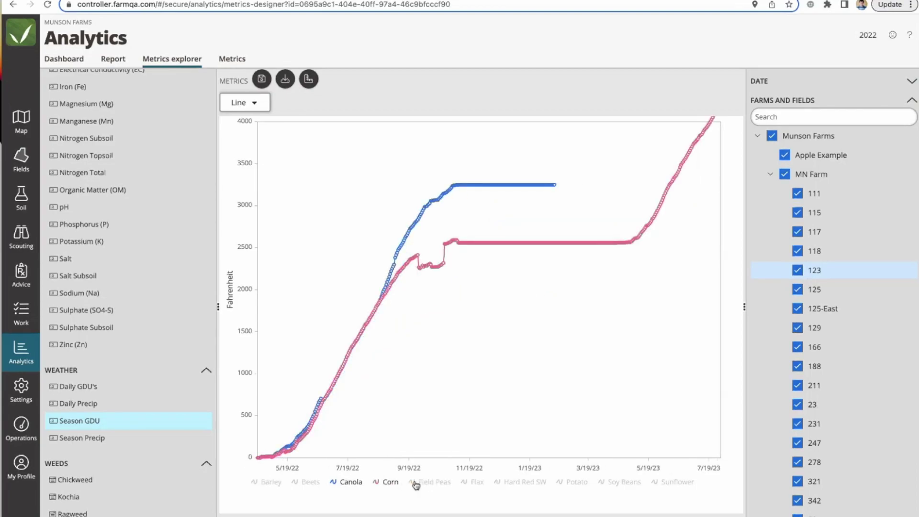
pyautogui.click(478, 483)
pyautogui.click(478, 483)
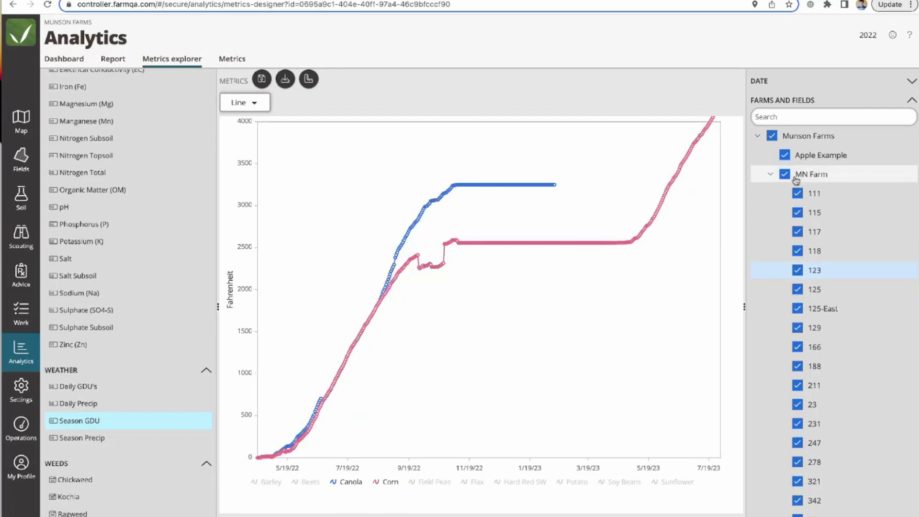
pyautogui.click(912, 100)
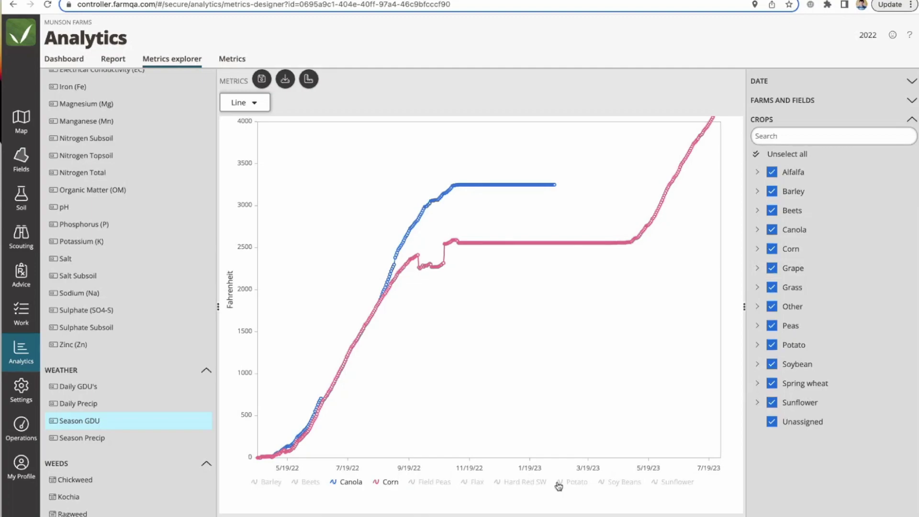
pyautogui.rightClick(316, 406)
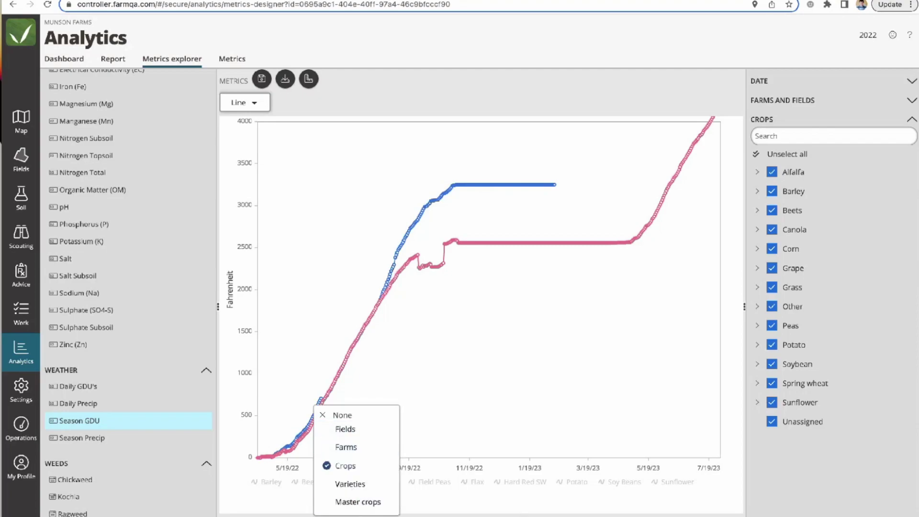
pyautogui.press('Escape')
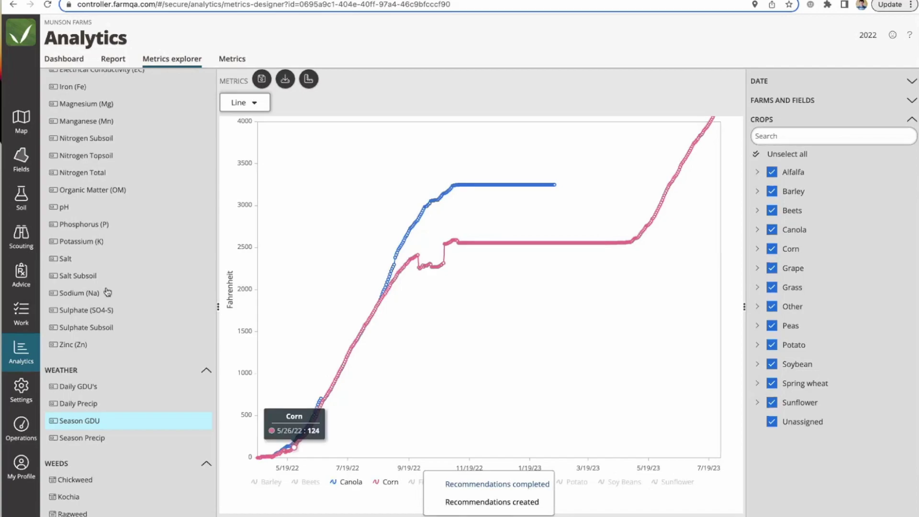
pyautogui.scroll(1, 108, 291)
pyautogui.scroll(10, 107, 292)
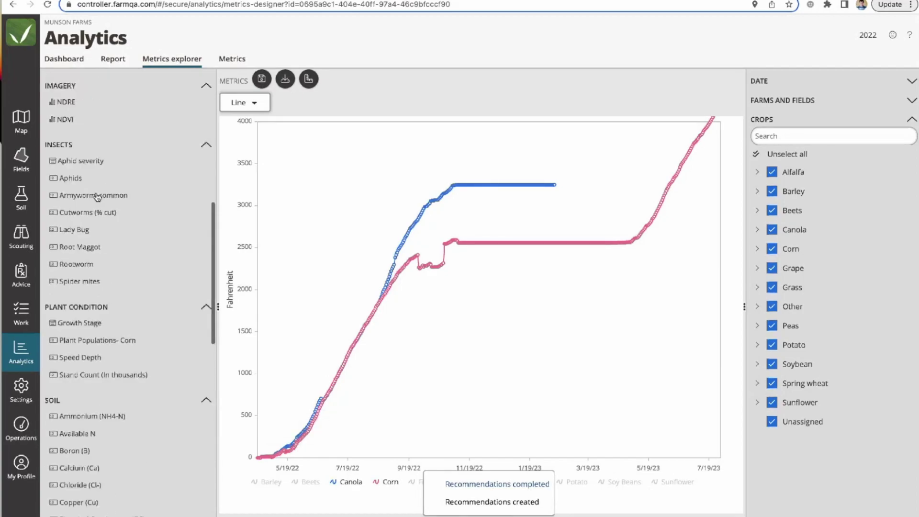
# Step: Chart Aphids and hide Sunflower, Potato, Flax, Beets, Barley and Corn
pyautogui.click(91, 181)
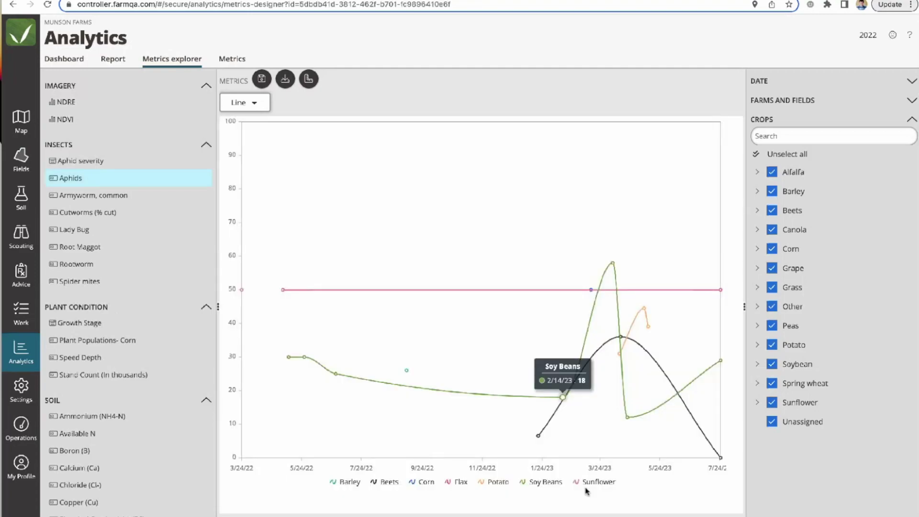
pyautogui.click(589, 483)
pyautogui.click(497, 483)
pyautogui.click(460, 482)
pyautogui.click(388, 482)
pyautogui.click(355, 484)
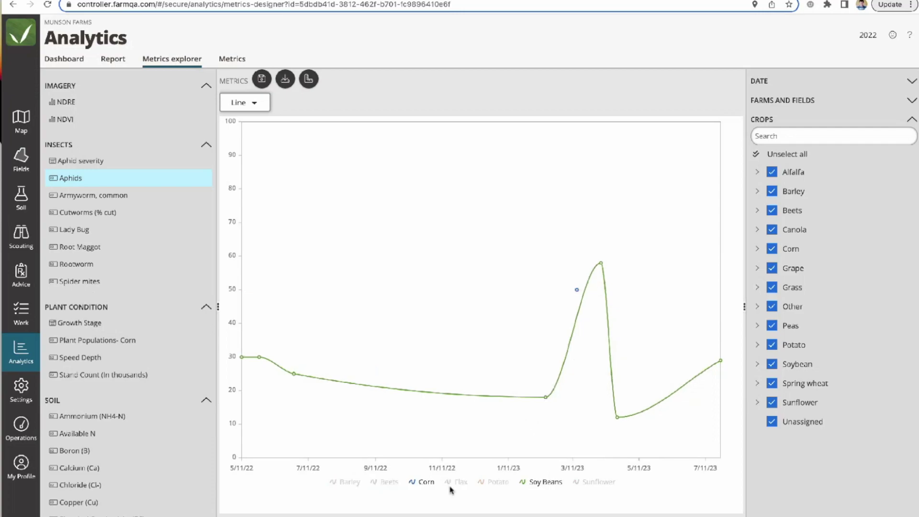
pyautogui.click(426, 483)
# Step: Overlay Recommendations completed on the Aphids chart
pyautogui.moveTo(273, 359)
pyautogui.click(489, 513)
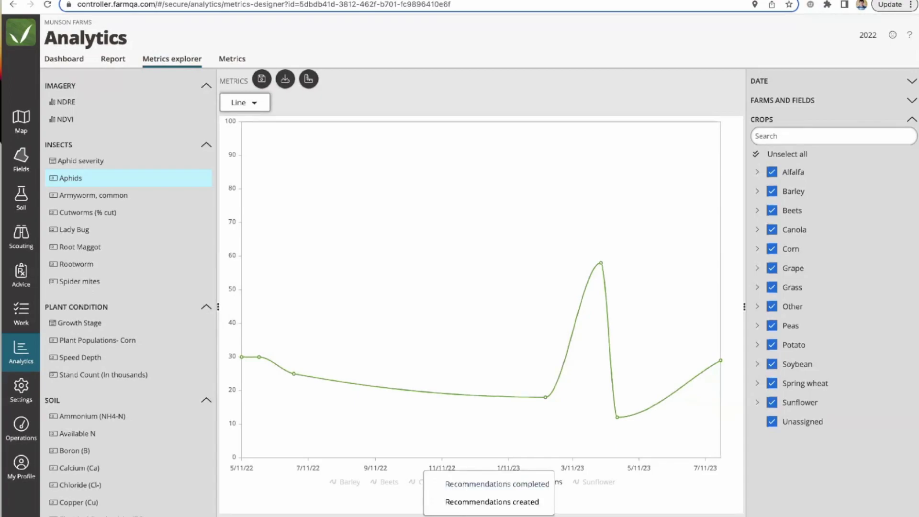
pyautogui.click(476, 488)
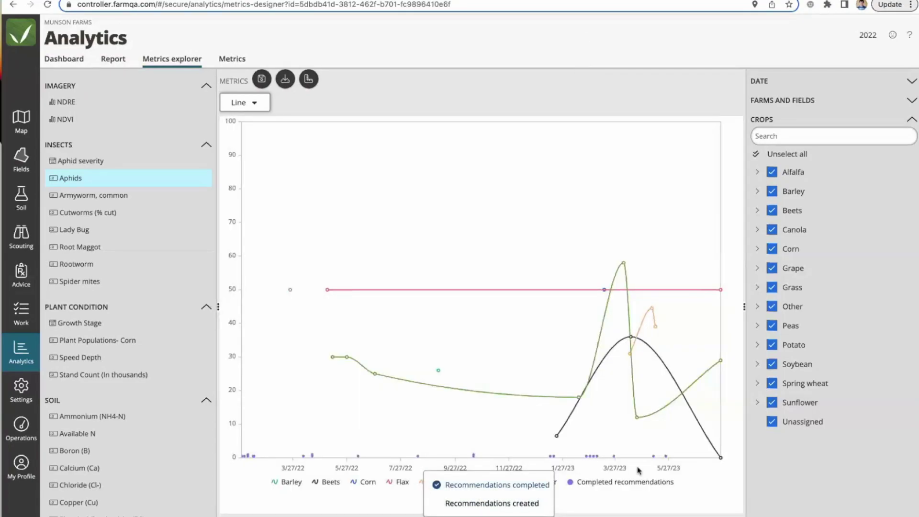
pyautogui.click(540, 488)
# Step: Hide Sunflower, Potato, Flax, Corn, Beets and Barley, leaving only Soy Beans
pyautogui.click(540, 482)
pyautogui.click(437, 482)
pyautogui.click(400, 481)
pyautogui.click(367, 481)
pyautogui.click(329, 482)
pyautogui.click(290, 482)
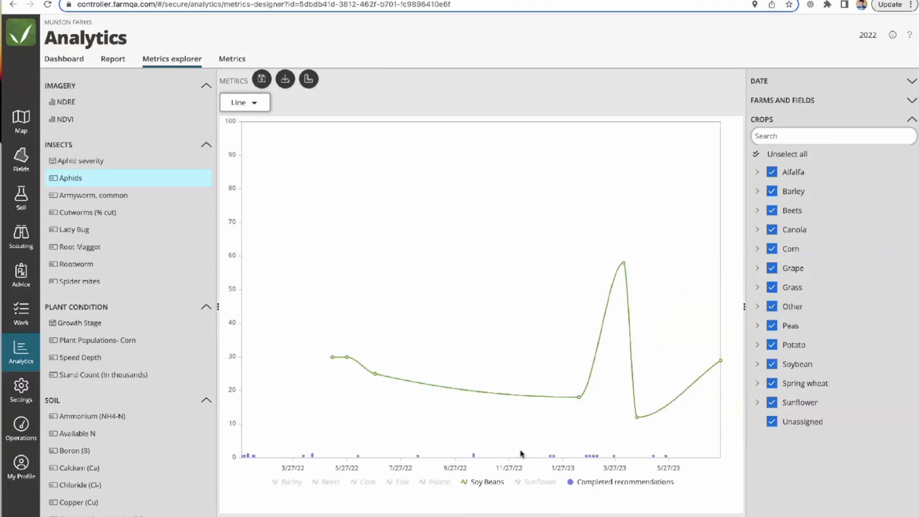
# Step: Reopen the recommendations overlay choices, then chart the Available N metric
pyautogui.moveTo(593, 456)
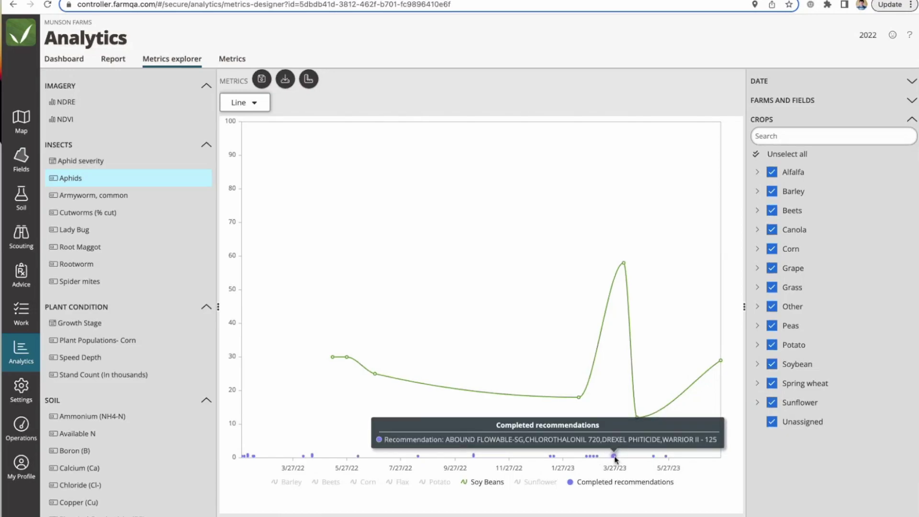
pyautogui.click(481, 493)
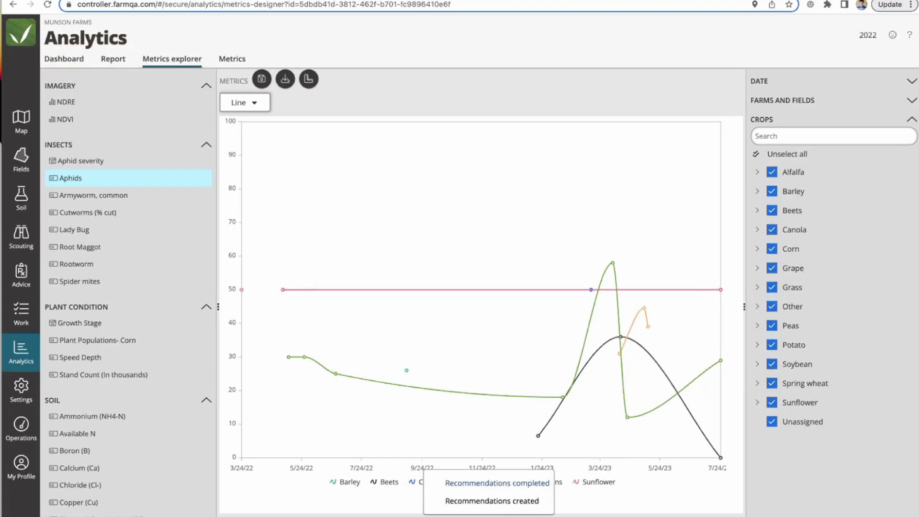
pyautogui.click(78, 436)
# Step: Chart Boron (B) and switch the season year to 2021
pyautogui.click(79, 453)
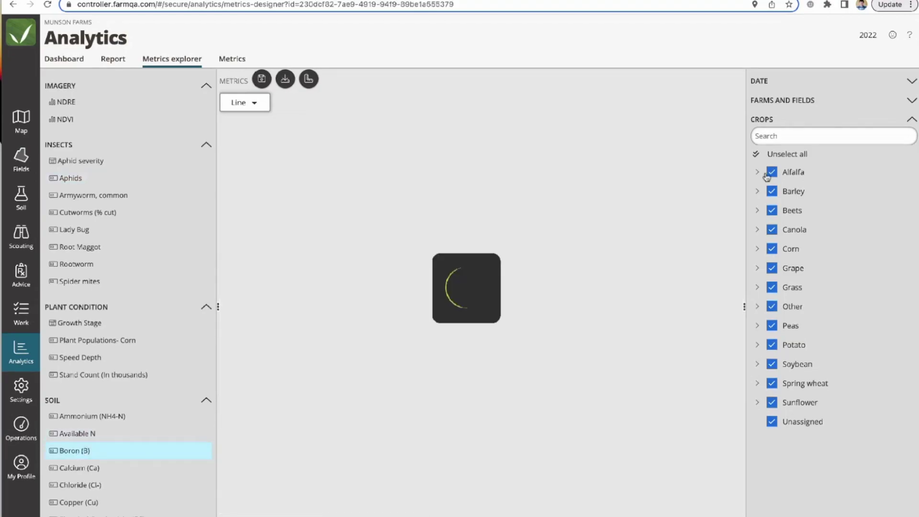
pyautogui.click(868, 35)
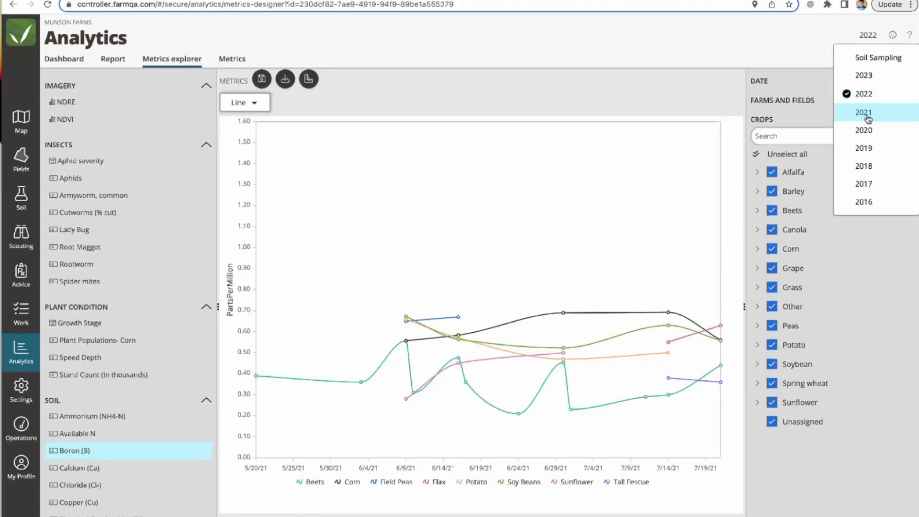
pyautogui.click(865, 113)
pyautogui.scroll(-2, 143, 431)
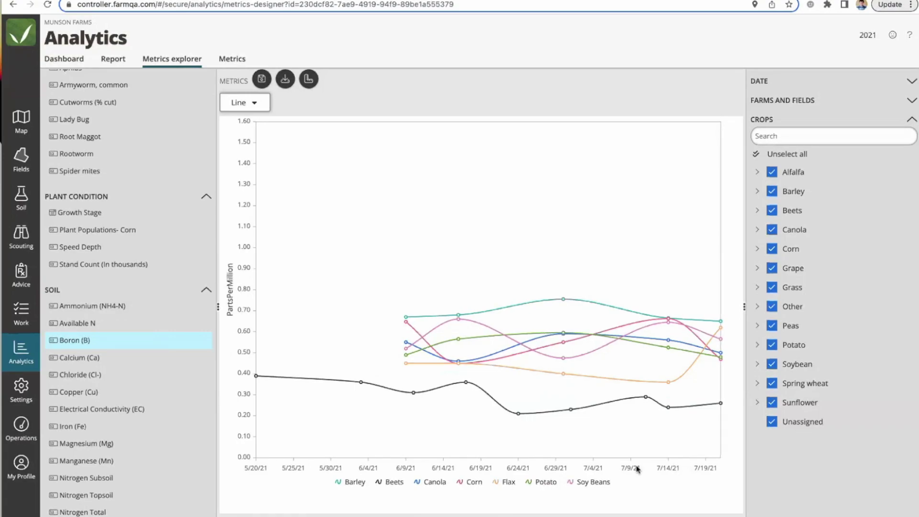
pyautogui.click(289, 513)
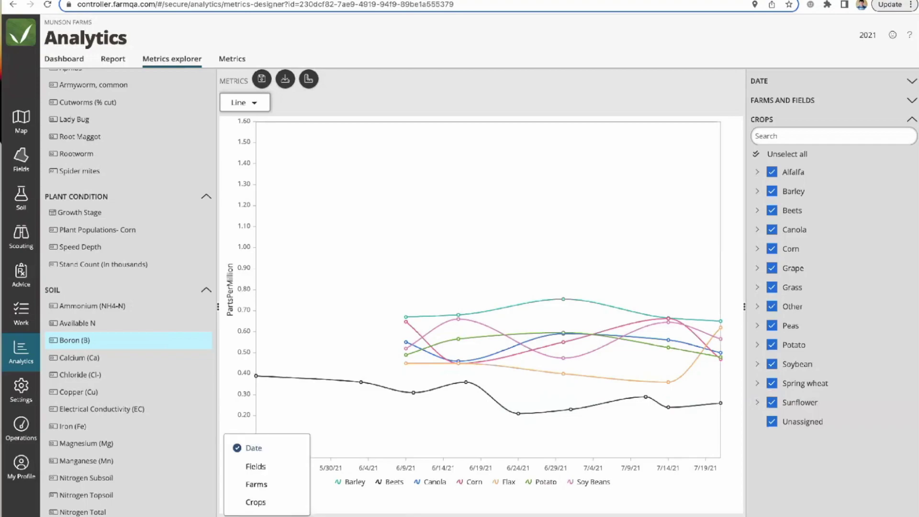
# Step: Group the Boron (B) chart by Fields, then open the Metrics definitions
pyautogui.click(256, 466)
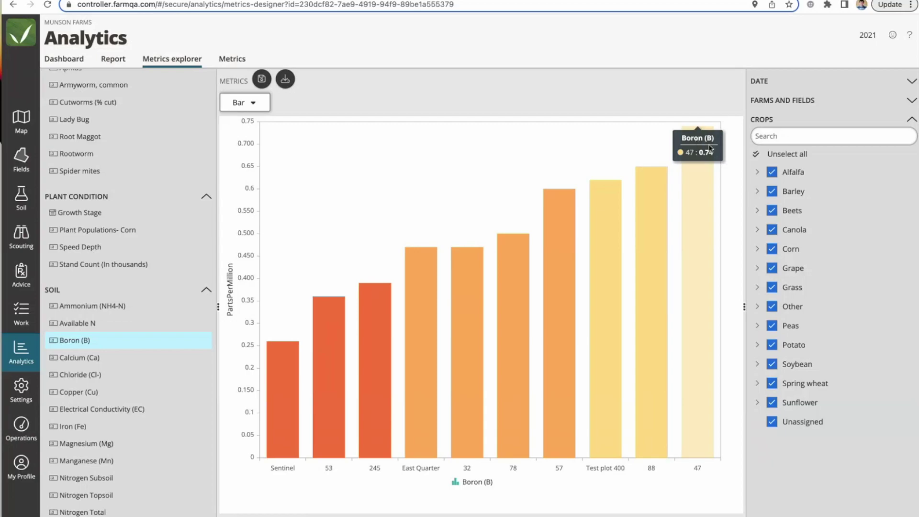
pyautogui.click(232, 60)
# Step: Change the Boron (B) range's upper value from 1.6 to .75, save it, then open the Report
pyautogui.scroll(-4, 130, 402)
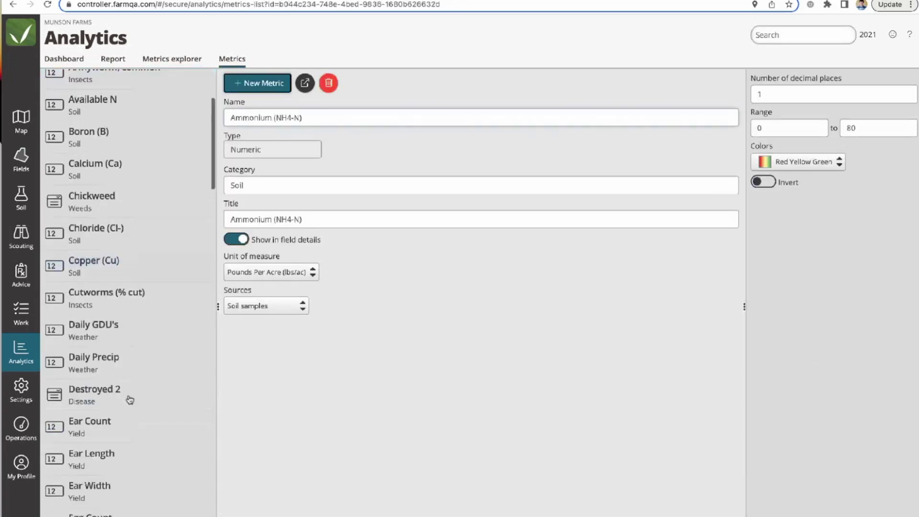
pyautogui.scroll(3, 130, 335)
pyautogui.click(89, 197)
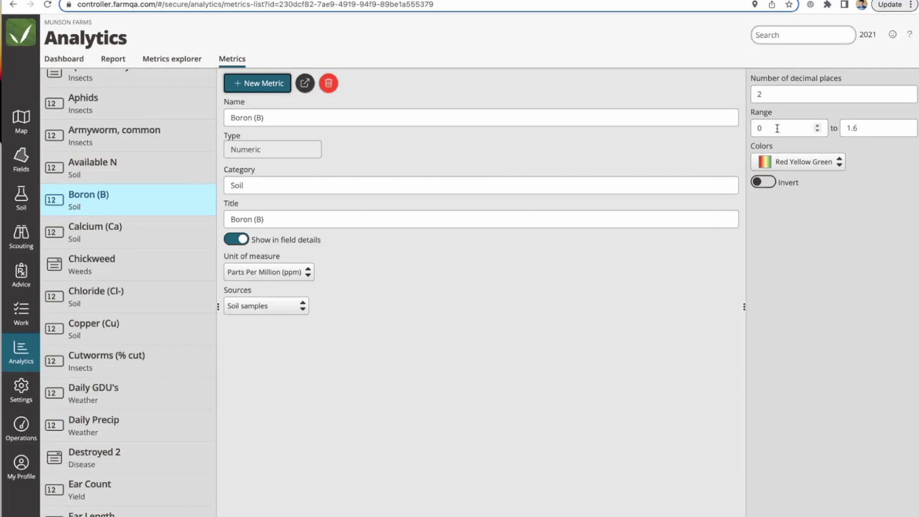
pyautogui.doubleClick(872, 127)
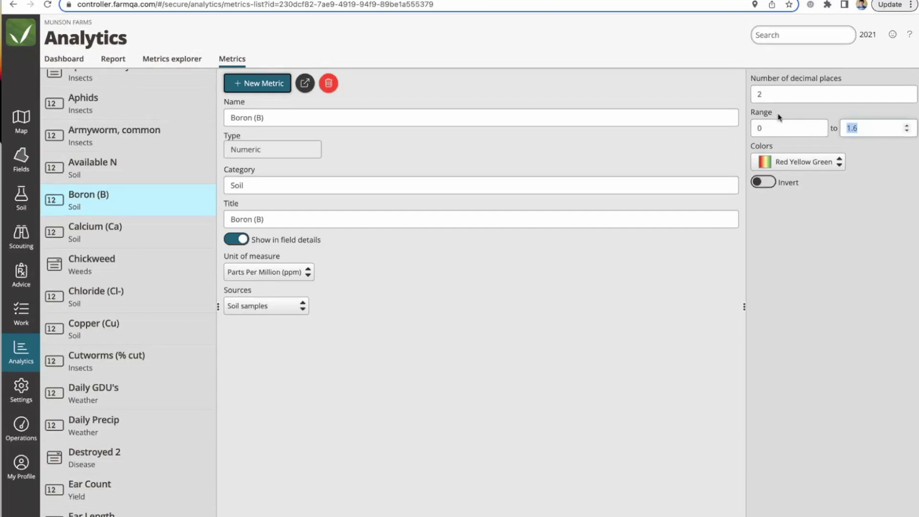
pyautogui.write('.75')
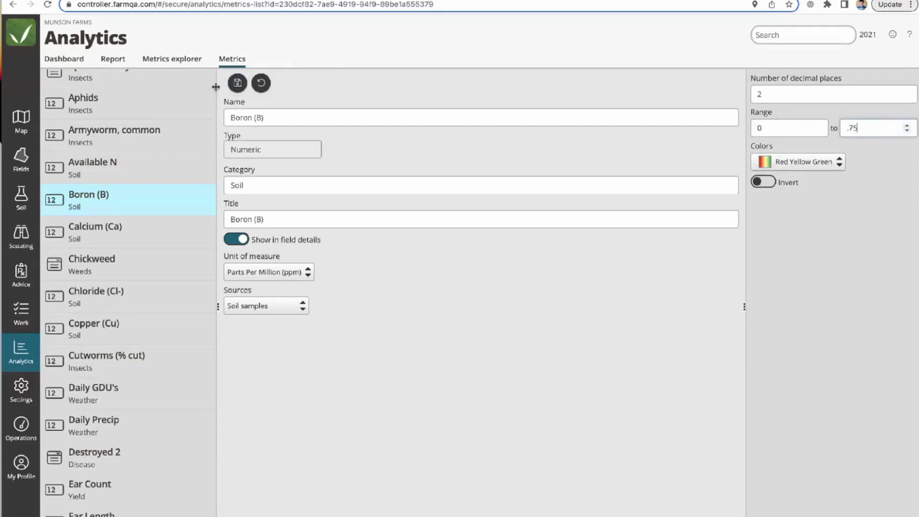
pyautogui.click(238, 85)
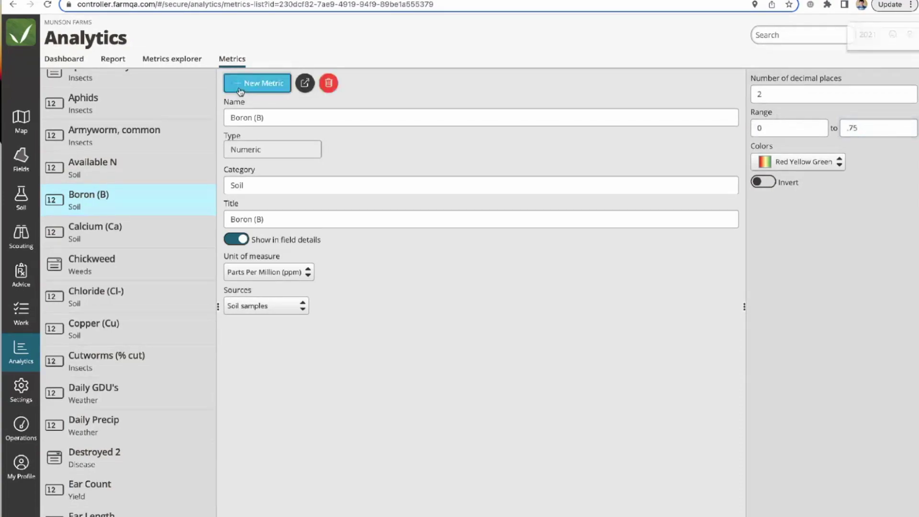
pyautogui.click(115, 59)
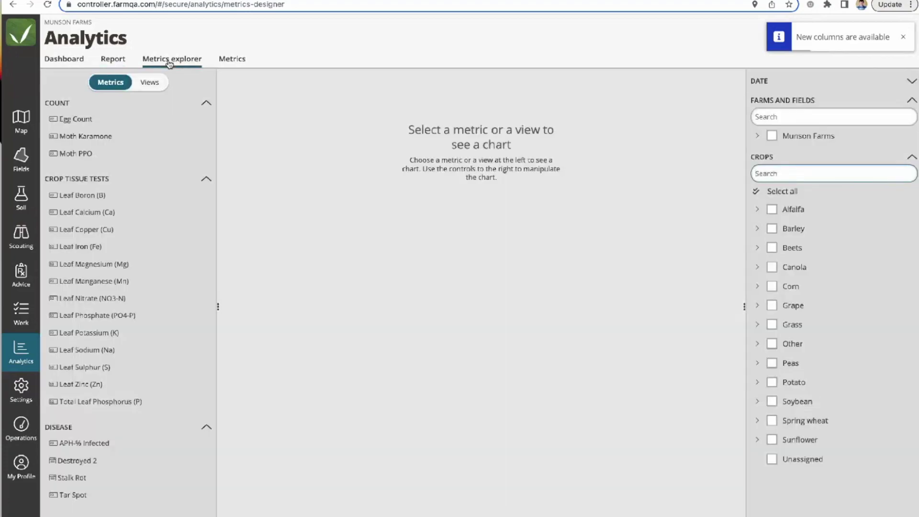
# Step: Chart the Boron (B) metric as a bar chart
pyautogui.scroll(-2, 135, 348)
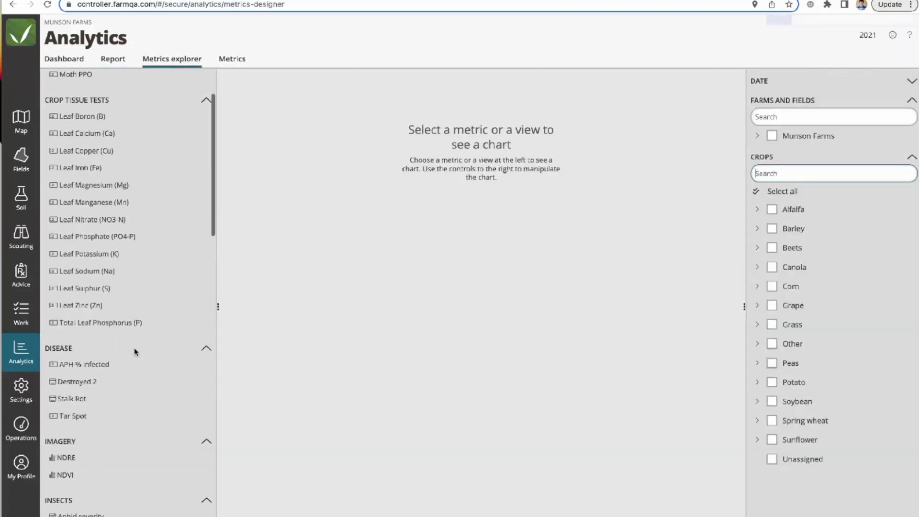
pyautogui.scroll(-5, 134, 351)
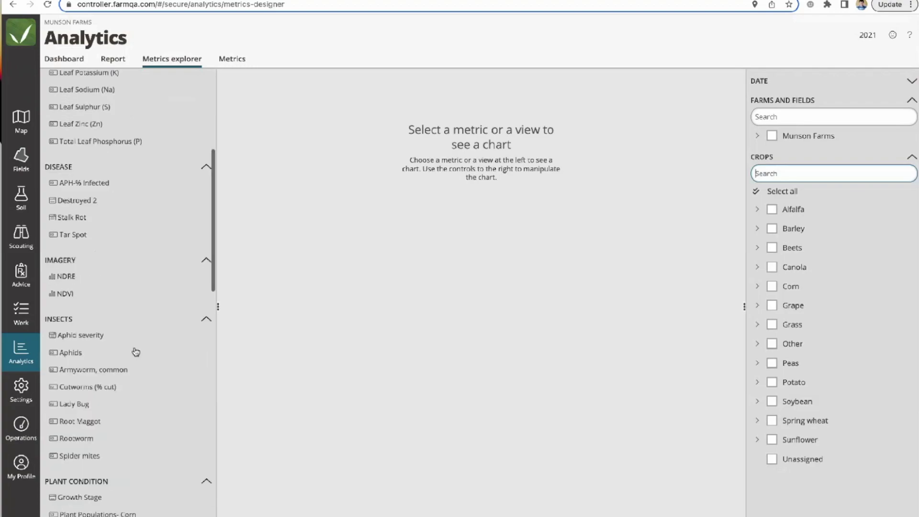
pyautogui.scroll(-3, 114, 359)
pyautogui.scroll(-4, 114, 358)
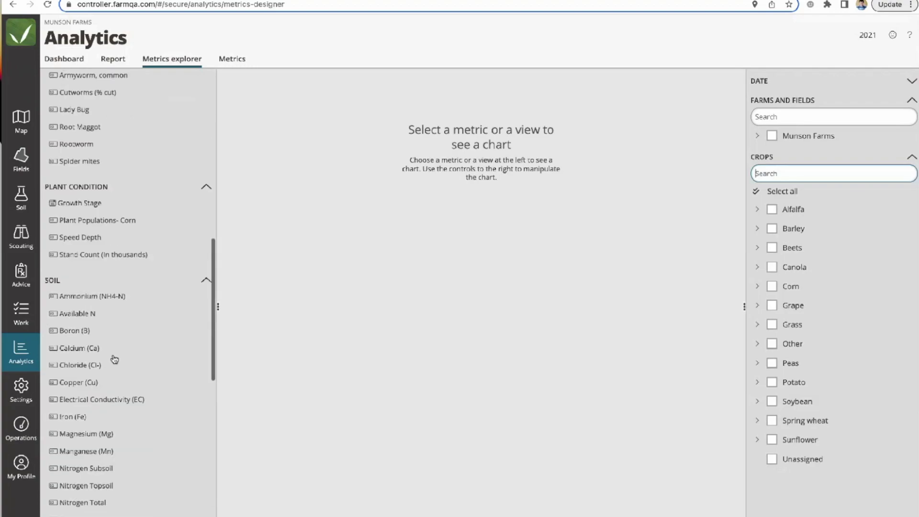
pyautogui.click(75, 330)
pyautogui.click(245, 102)
pyautogui.click(265, 475)
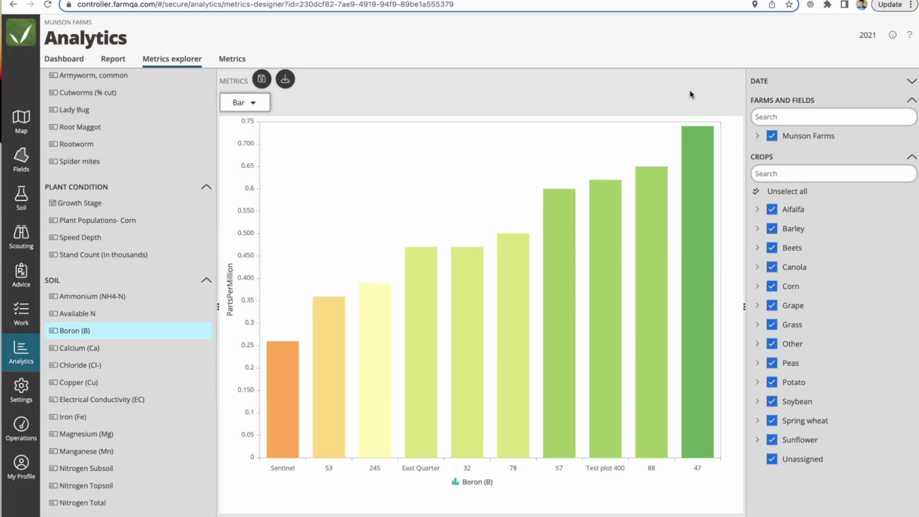
# Step: Group the Boron bars by farm, then by crop, reading values from Beets 0.26 to Barley 0.650
pyautogui.moveTo(329, 311)
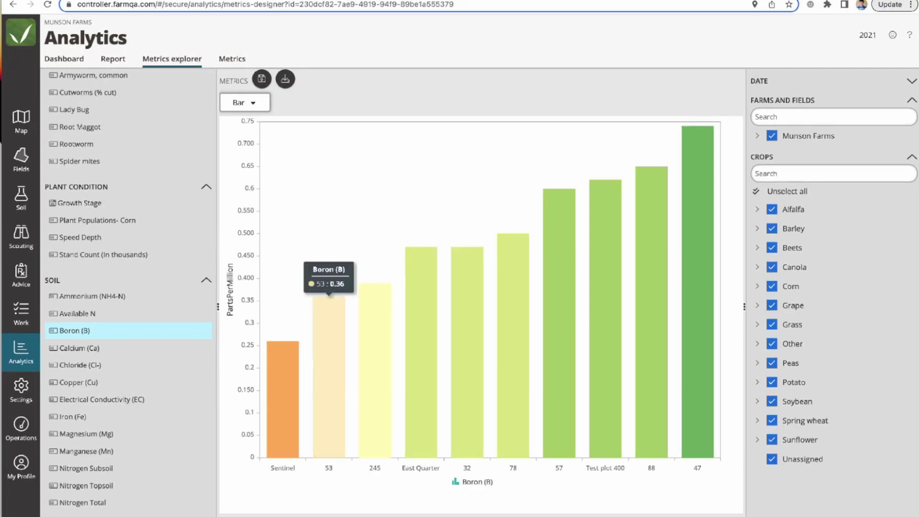
pyautogui.click(259, 459)
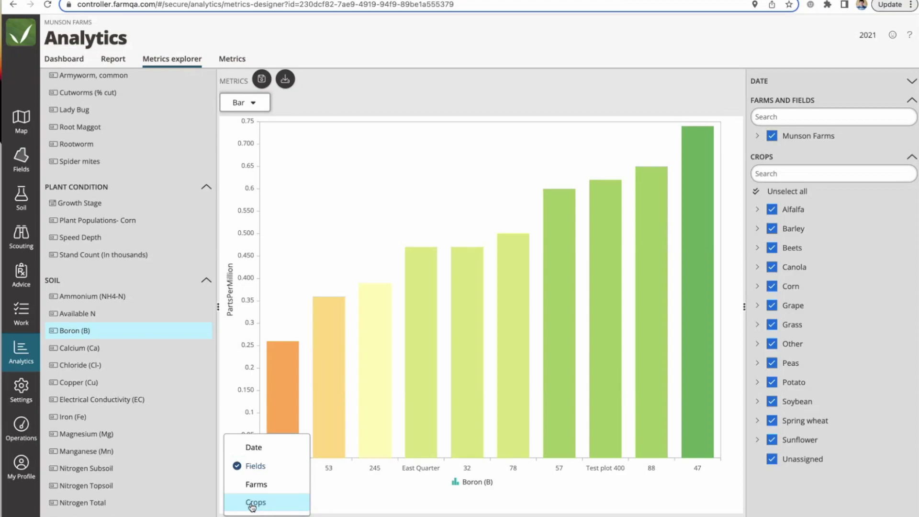
pyautogui.click(250, 485)
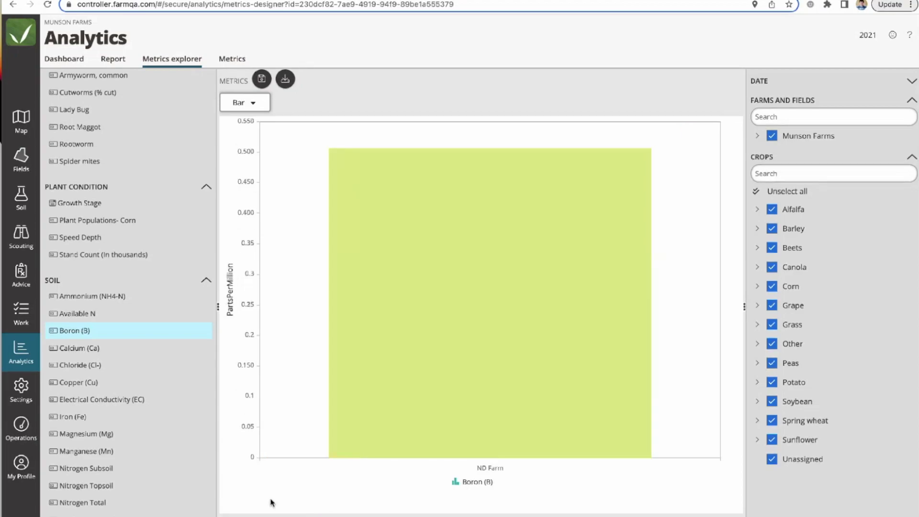
pyautogui.click(271, 503)
pyautogui.click(261, 502)
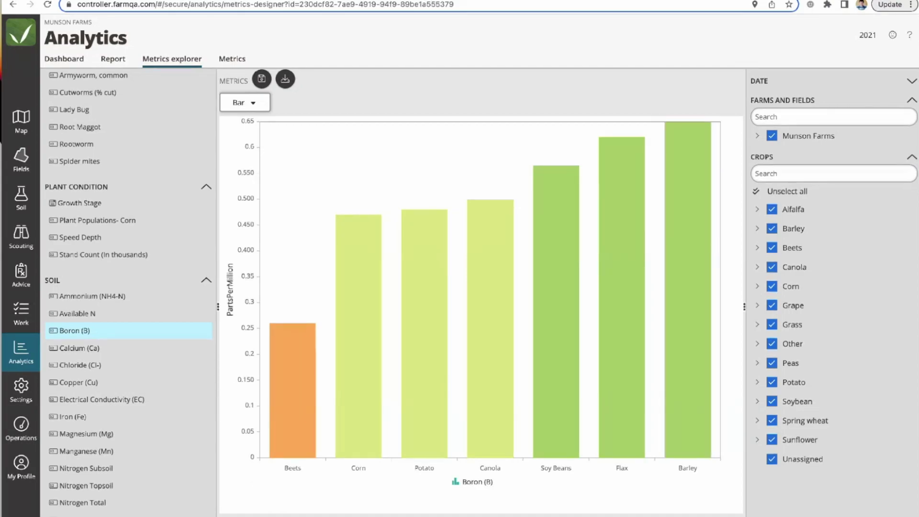
pyautogui.moveTo(673, 426)
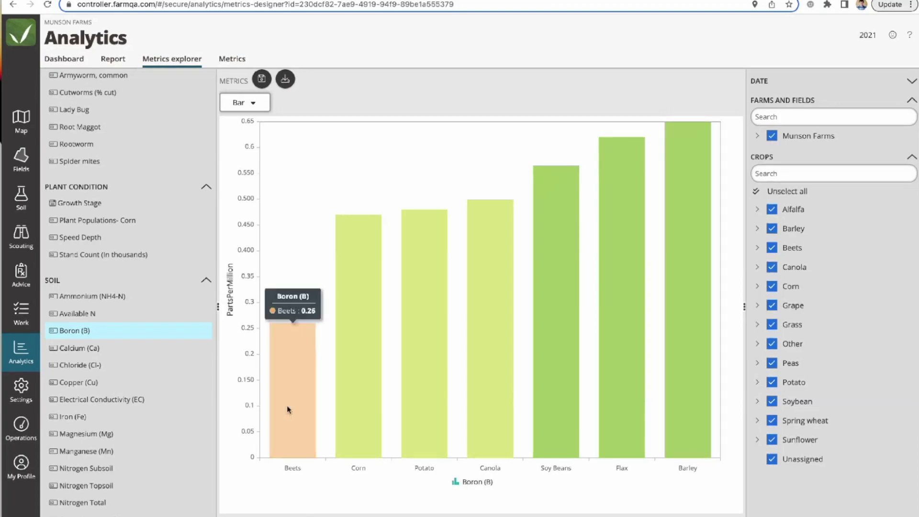
pyautogui.moveTo(293, 403)
pyautogui.moveTo(369, 343)
pyautogui.moveTo(714, 258)
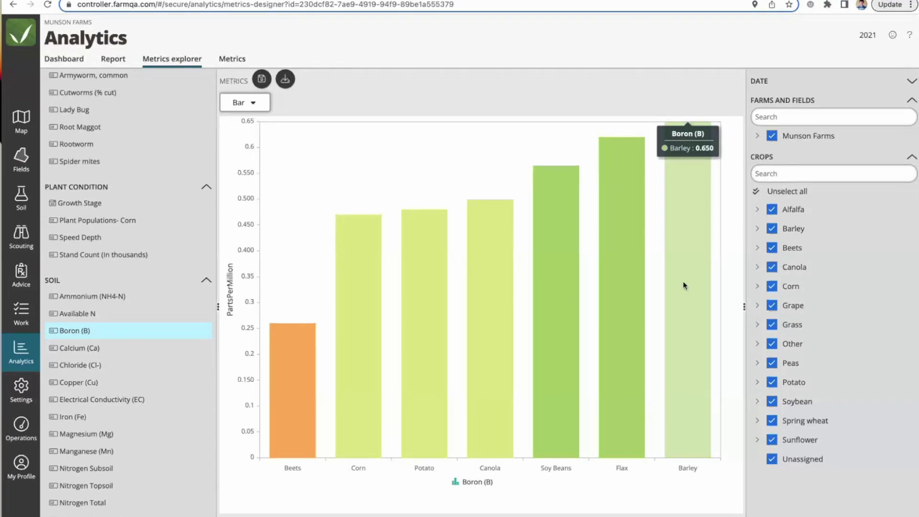
# Step: Regroup the Boron chart by farm, then field, then date, and switch it to a line chart
pyautogui.click(239, 509)
pyautogui.click(256, 482)
pyautogui.click(239, 509)
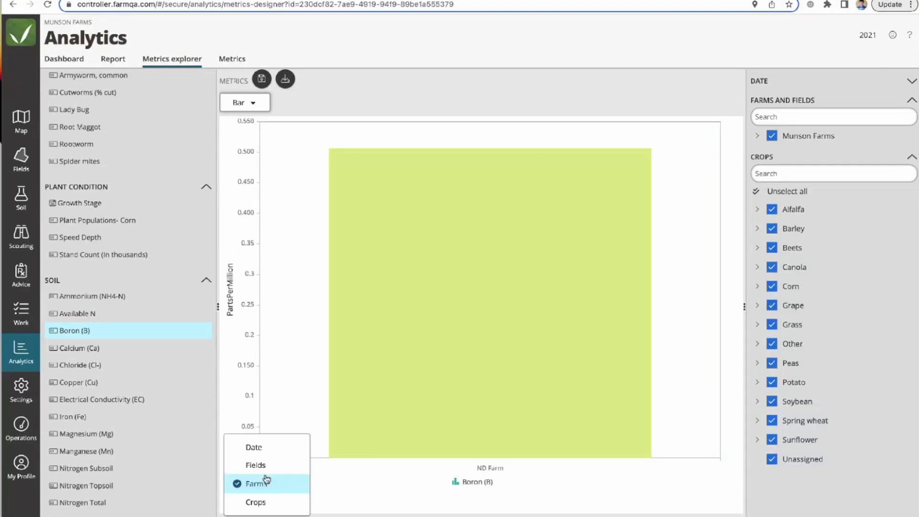
pyautogui.click(266, 466)
pyautogui.click(239, 509)
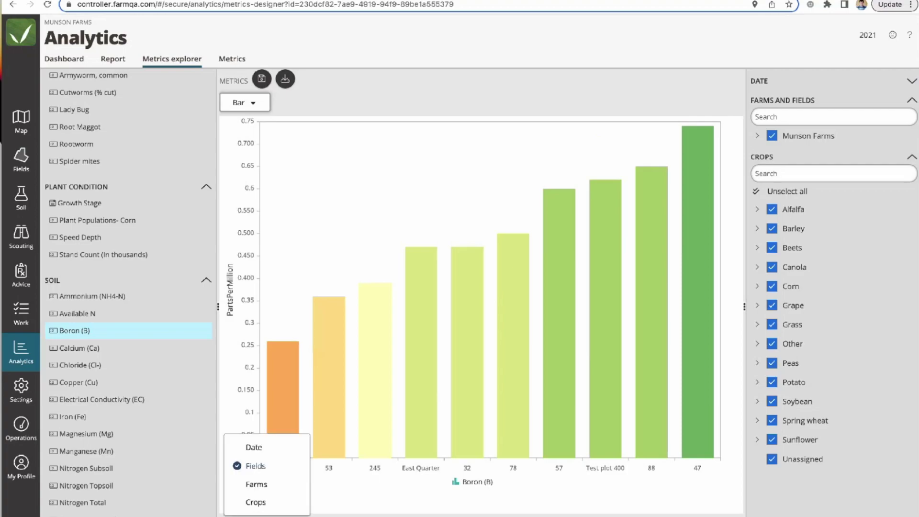
pyautogui.click(265, 455)
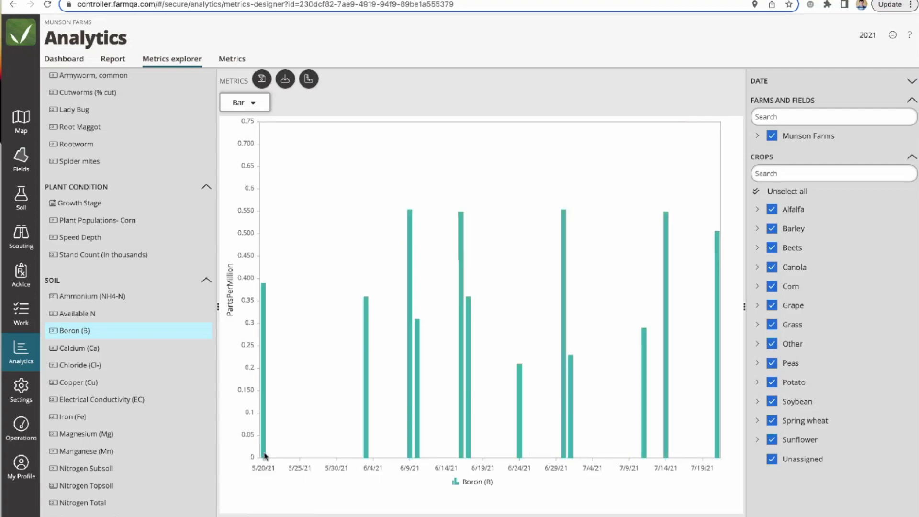
pyautogui.click(244, 103)
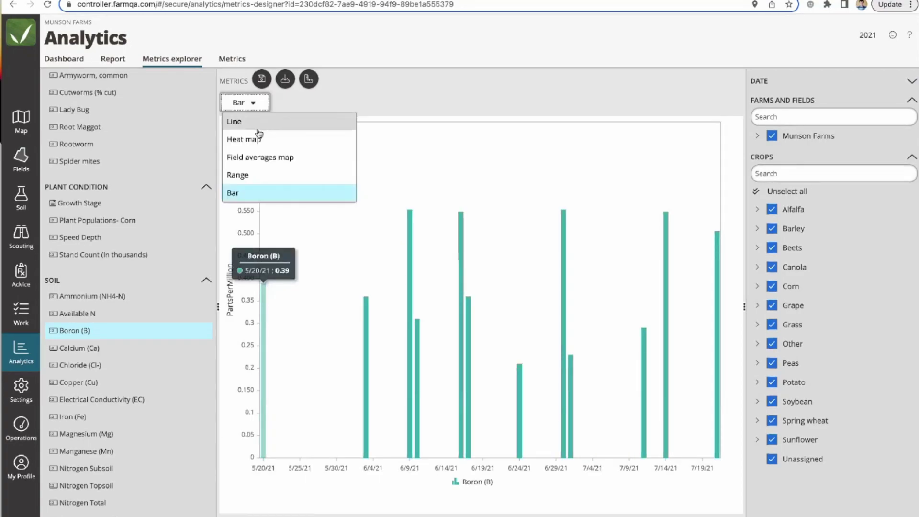
pyautogui.click(258, 128)
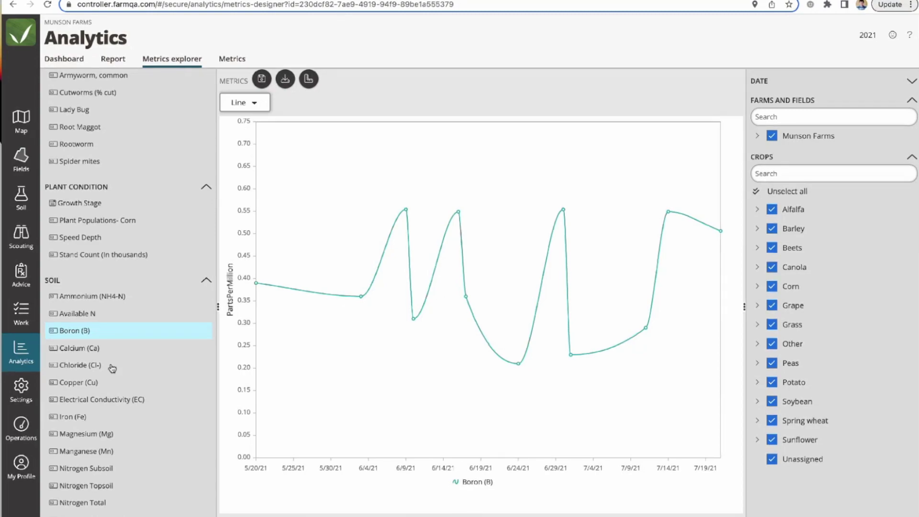
# Step: Chart the Season GDU weather metric instead of Boron and expand the date range options
pyautogui.scroll(-5, 112, 370)
pyautogui.scroll(-4, 112, 370)
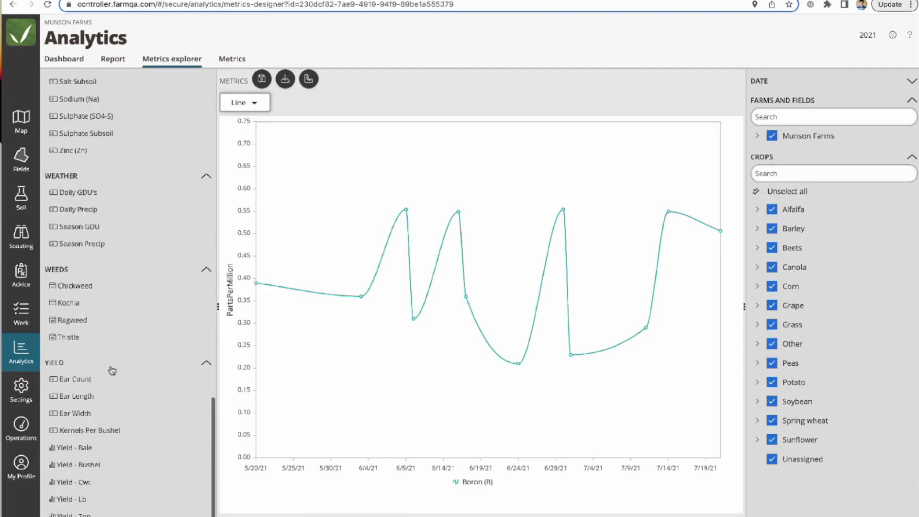
pyautogui.click(88, 226)
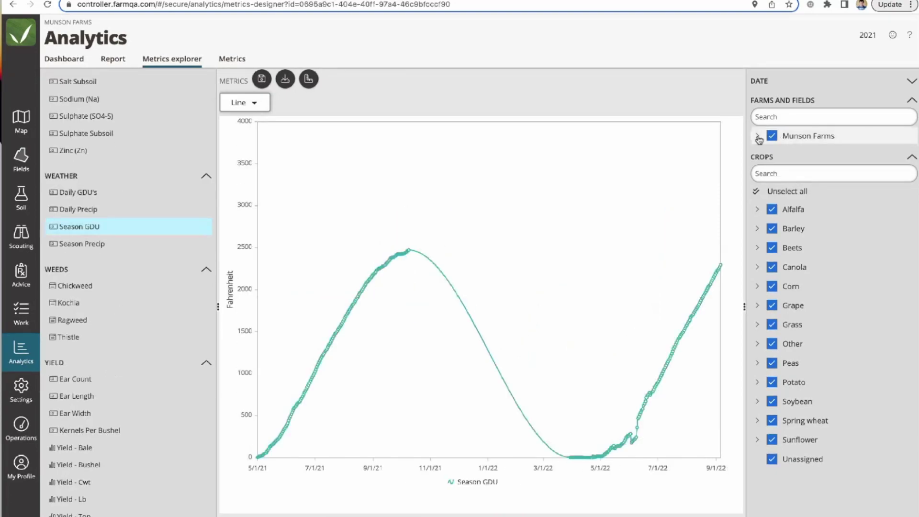
pyautogui.click(911, 81)
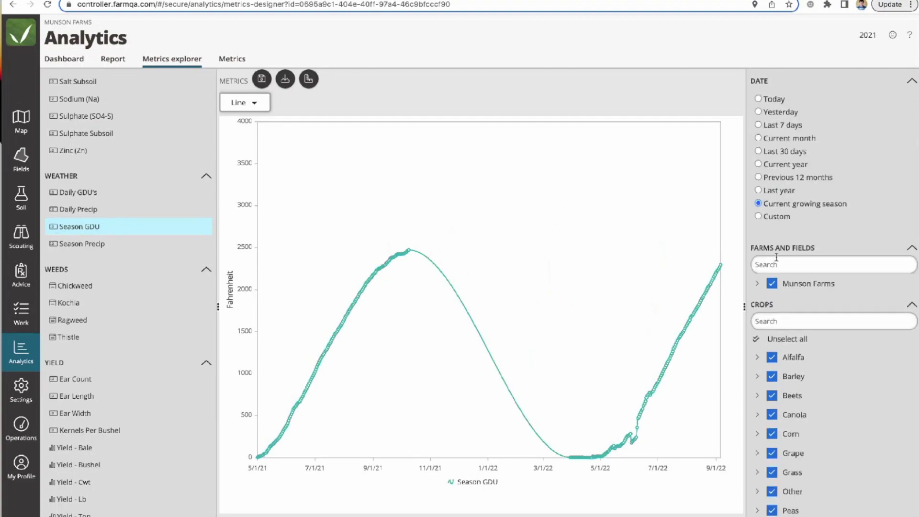
# Step: Clear all Munson Farms farms, expand MN Farm and ND Farm, and select only the Sentinel field
pyautogui.click(757, 283)
pyautogui.click(772, 284)
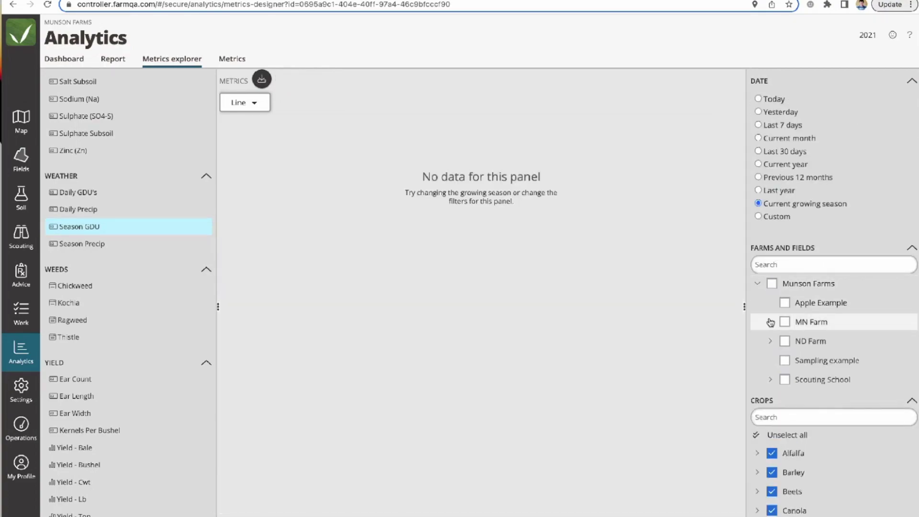
pyautogui.click(770, 322)
pyautogui.scroll(-9, 790, 349)
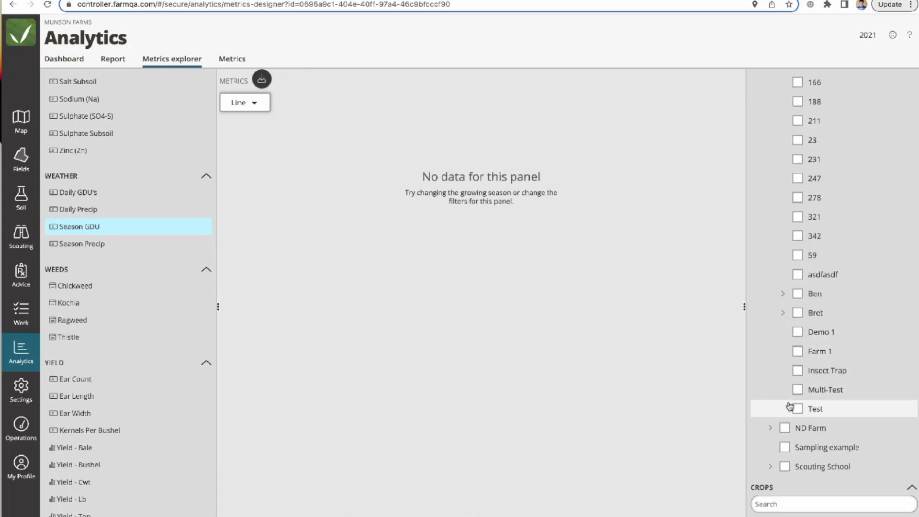
pyautogui.click(778, 427)
pyautogui.scroll(-10, 811, 384)
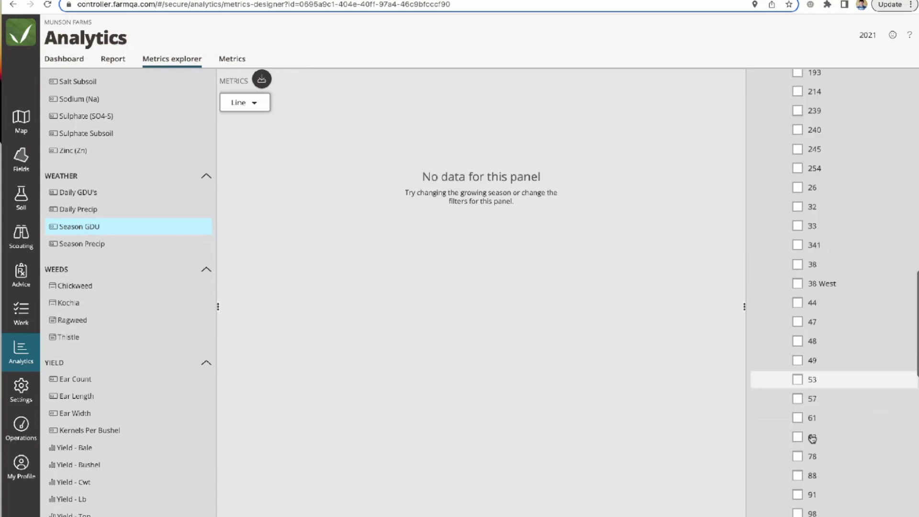
pyautogui.scroll(-3, 809, 431)
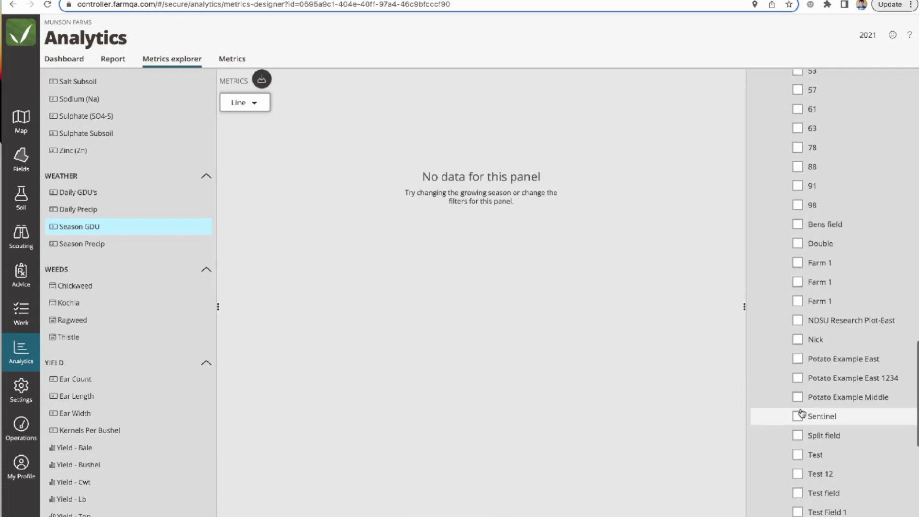
pyautogui.click(799, 415)
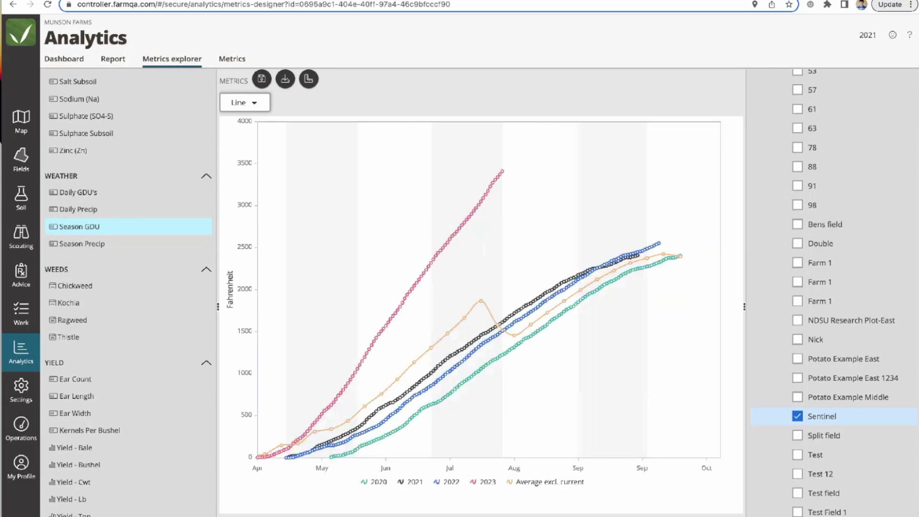
# Step: Toggle the Average excl. current and 2020–2023 legend entries off and back on
pyautogui.click(542, 483)
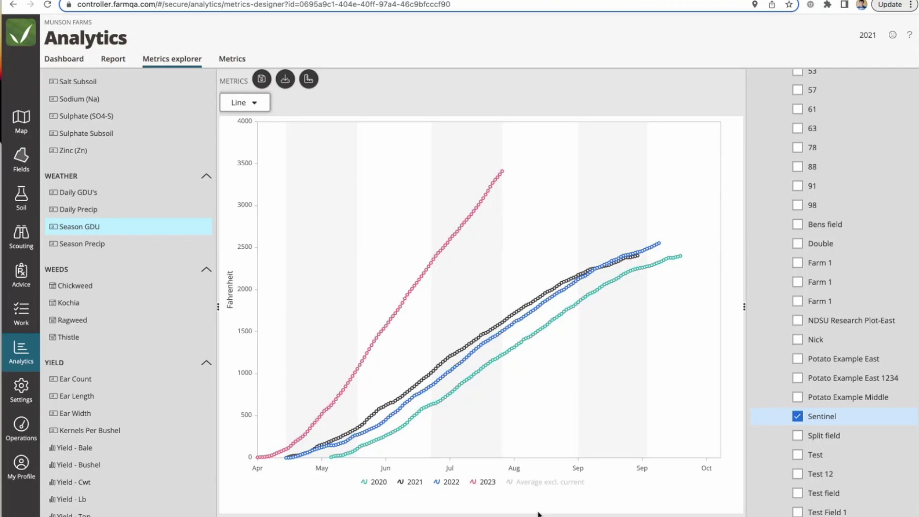
pyautogui.moveTo(391, 436)
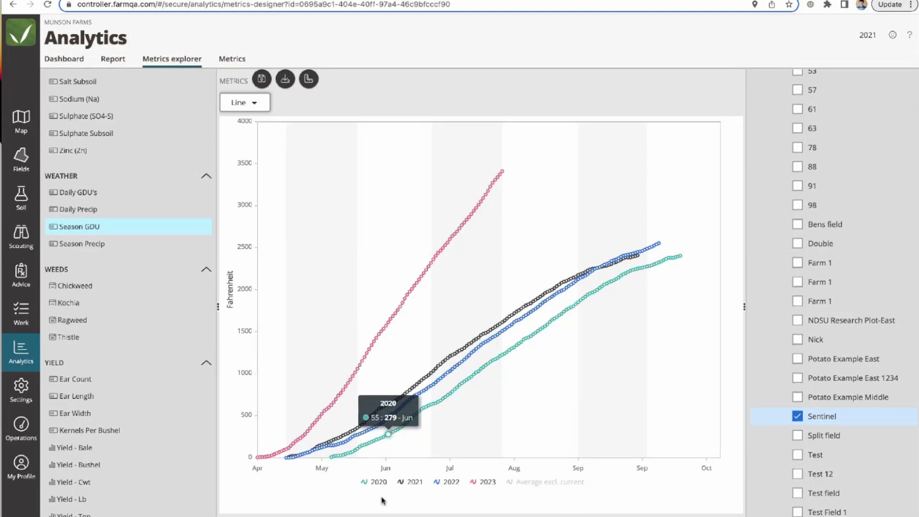
pyautogui.click(486, 482)
pyautogui.click(447, 482)
pyautogui.click(412, 482)
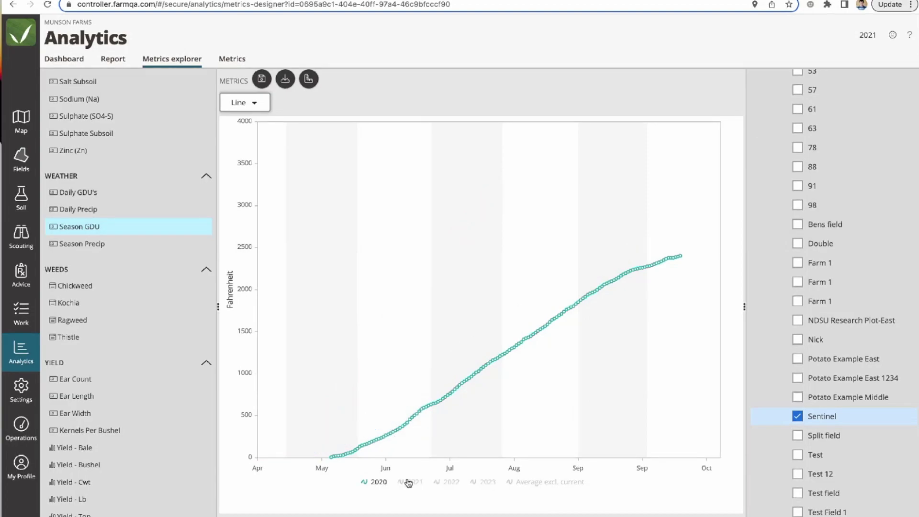
pyautogui.click(378, 482)
pyautogui.click(487, 483)
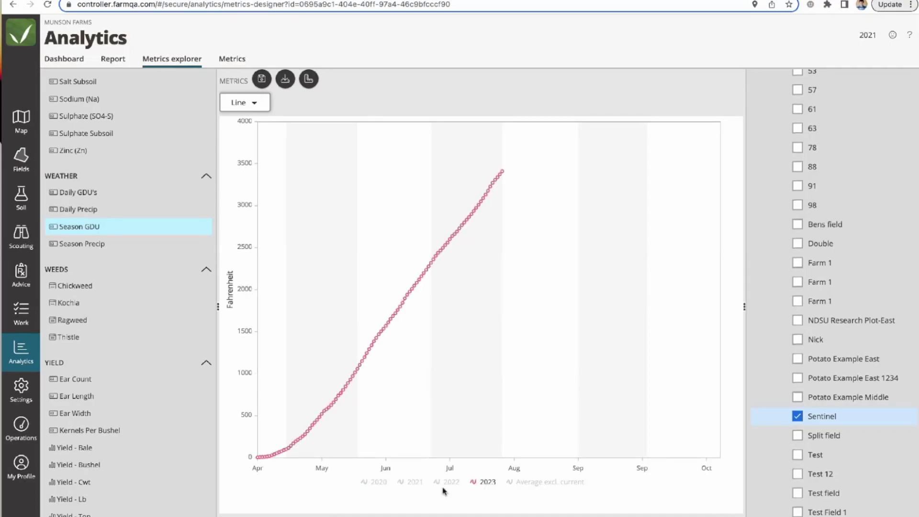
pyautogui.click(378, 482)
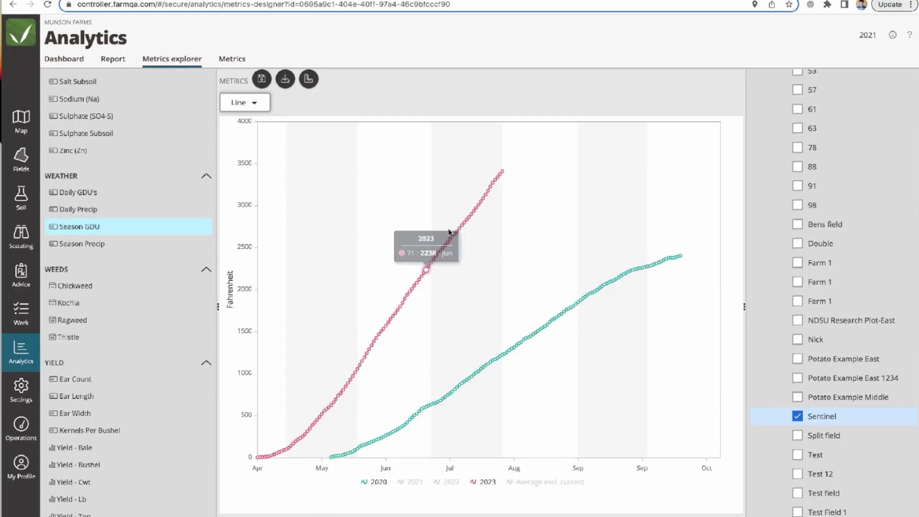
pyautogui.click(413, 482)
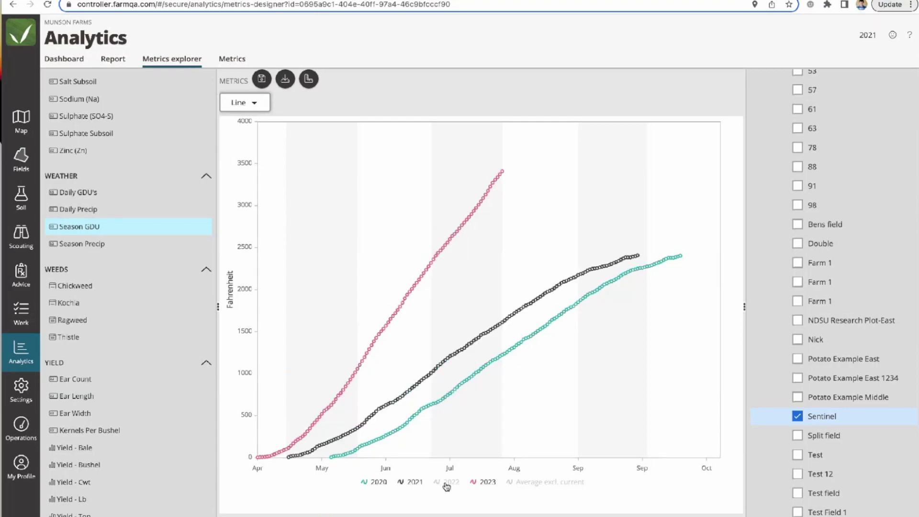
pyautogui.click(451, 482)
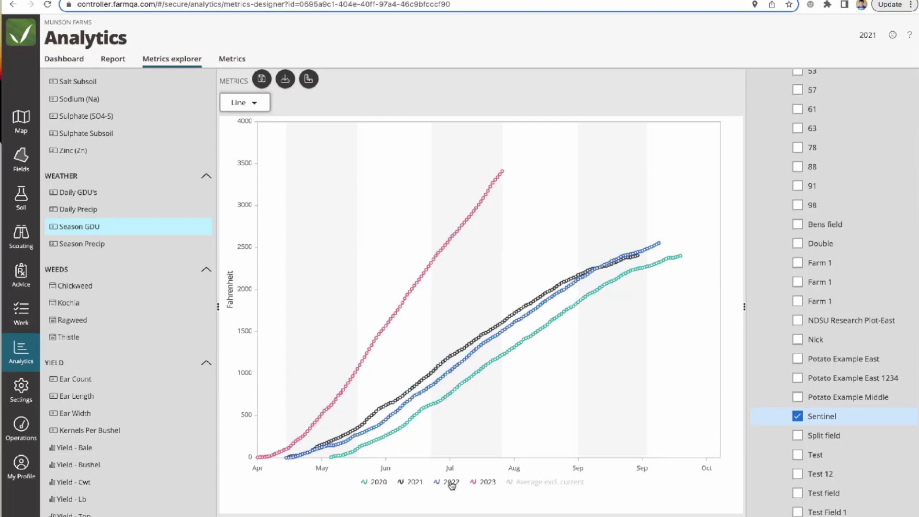
pyautogui.click(534, 487)
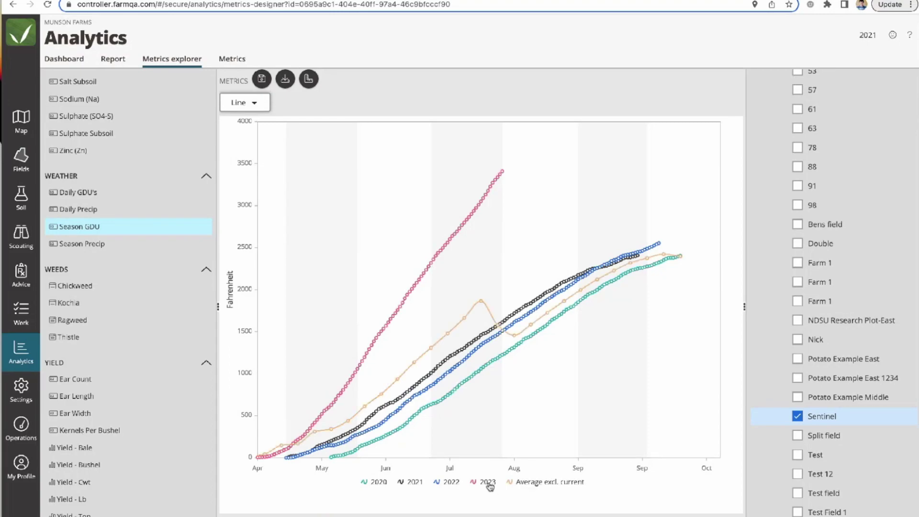
# Step: Leave the 2020–2023 Season GDU curves showing with the average hidden, then go to the farm map
pyautogui.click(471, 484)
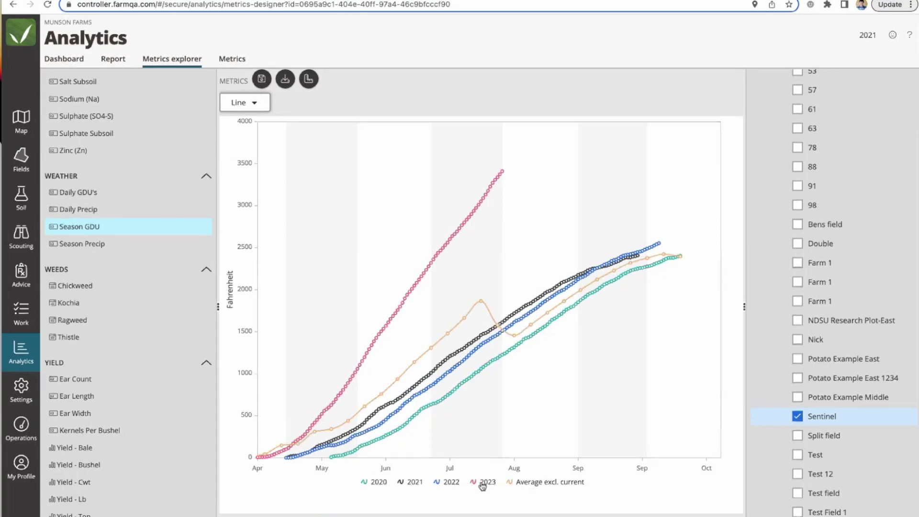
pyautogui.click(451, 484)
pyautogui.click(387, 485)
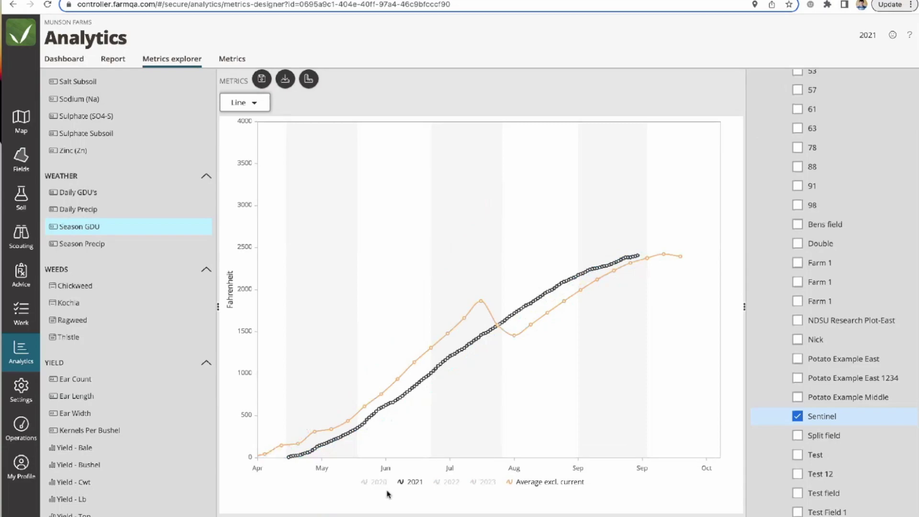
pyautogui.click(485, 487)
pyautogui.click(413, 486)
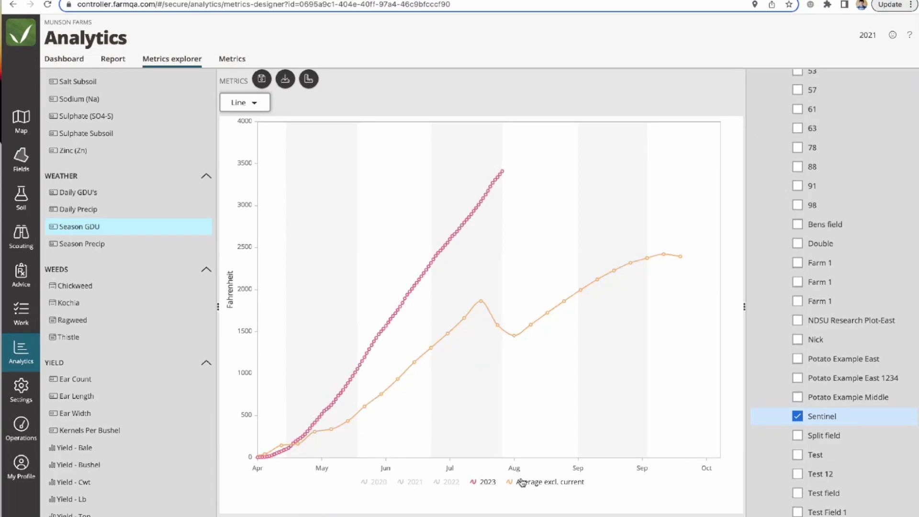
pyautogui.click(534, 487)
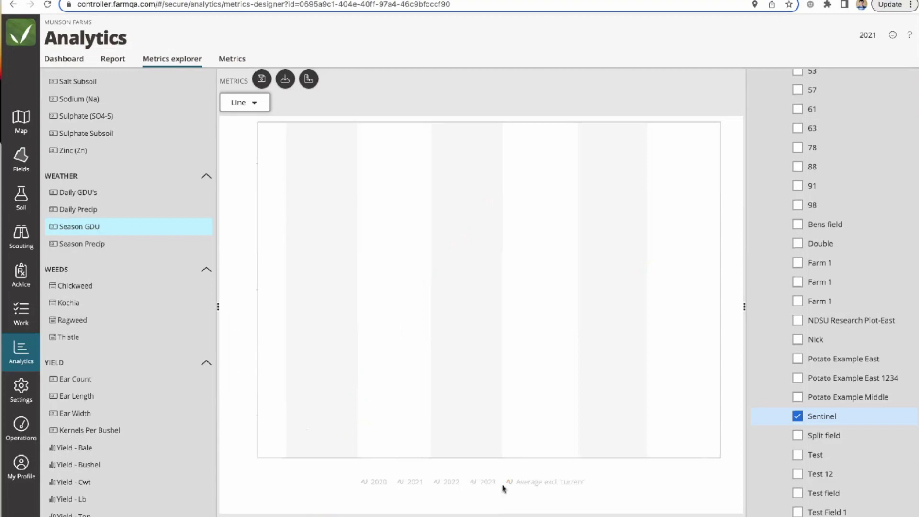
pyautogui.click(485, 483)
pyautogui.click(449, 482)
pyautogui.click(413, 483)
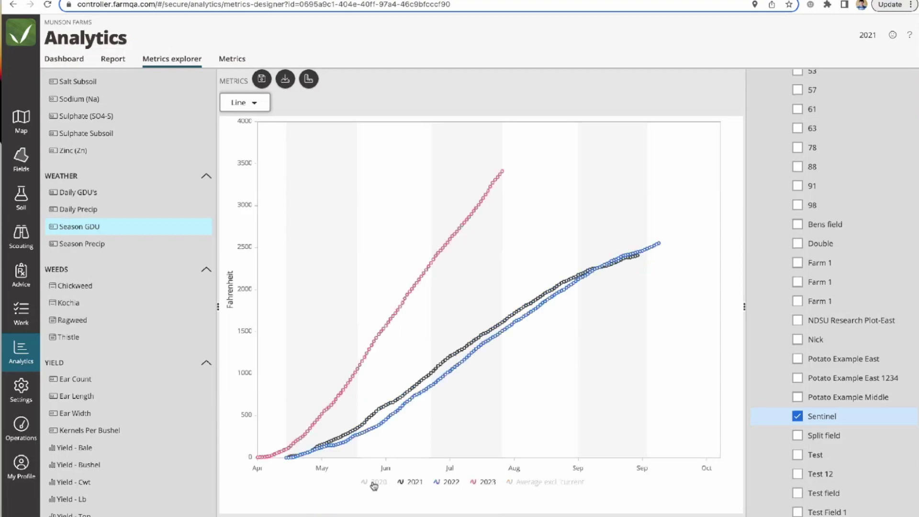
pyautogui.click(376, 484)
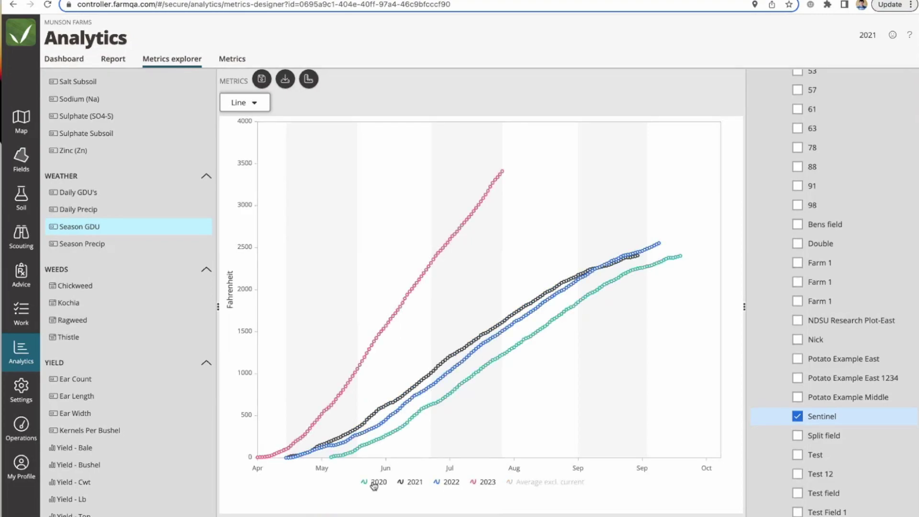
pyautogui.click(25, 125)
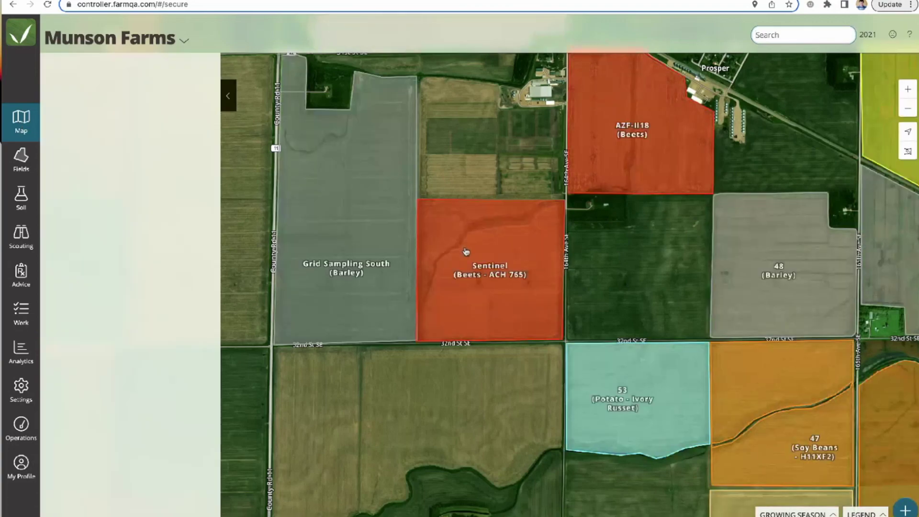
# Step: Open the Sentinel field's details and switch the map to the 2023 season
pyautogui.click(466, 252)
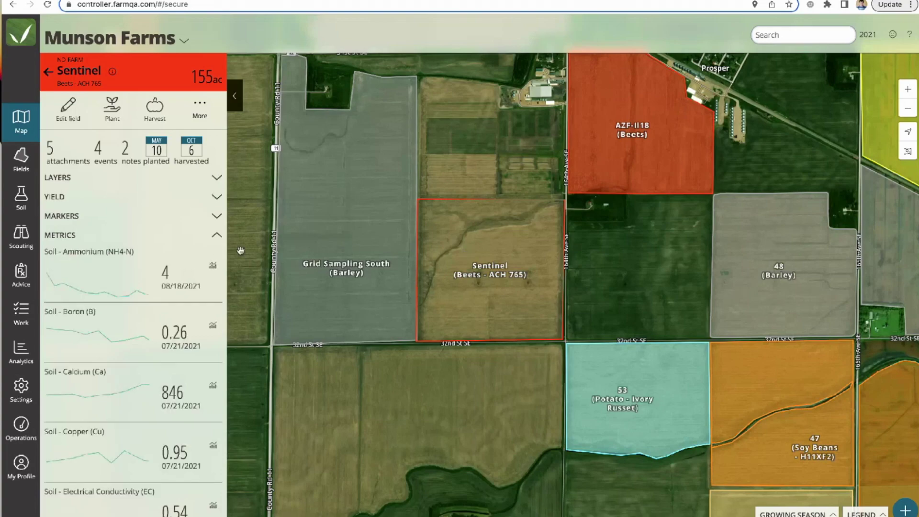
pyautogui.click(868, 35)
pyautogui.click(874, 74)
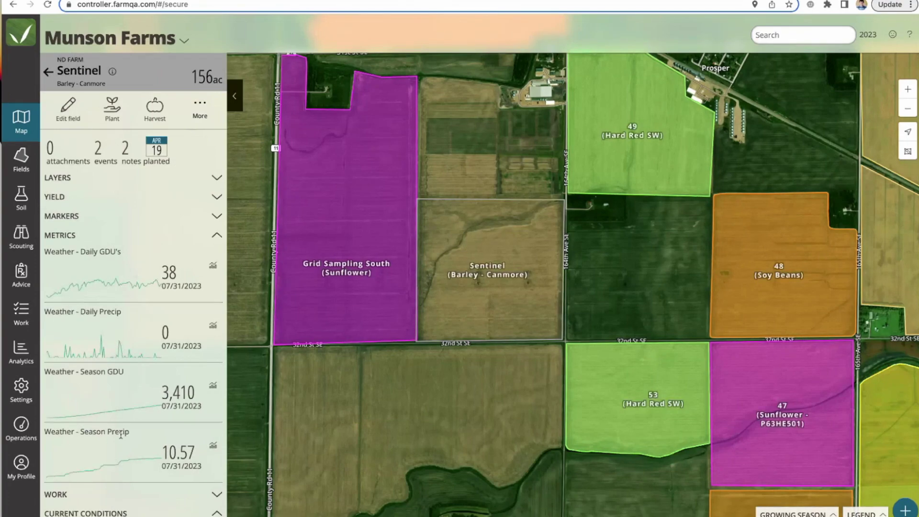
# Step: View Sentinel's Season GDU by season, toggling the average curve, then return to Analytics
pyautogui.click(212, 385)
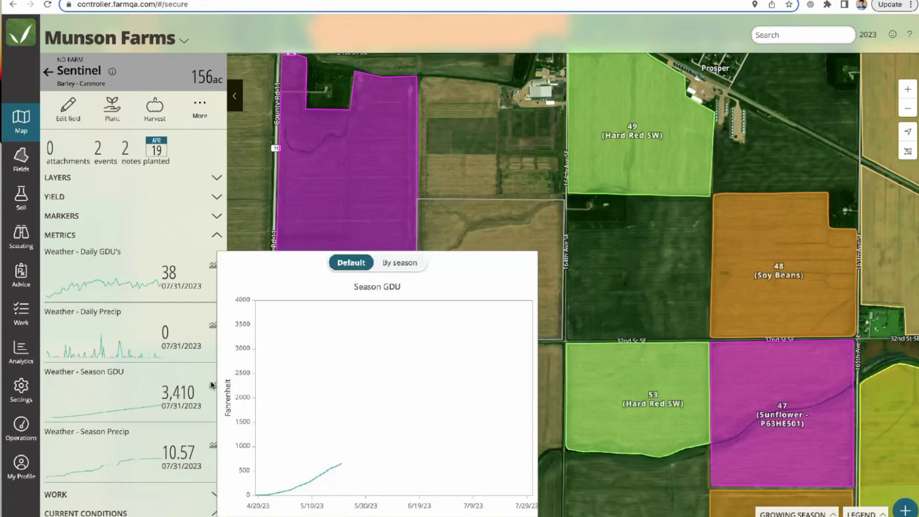
pyautogui.click(404, 267)
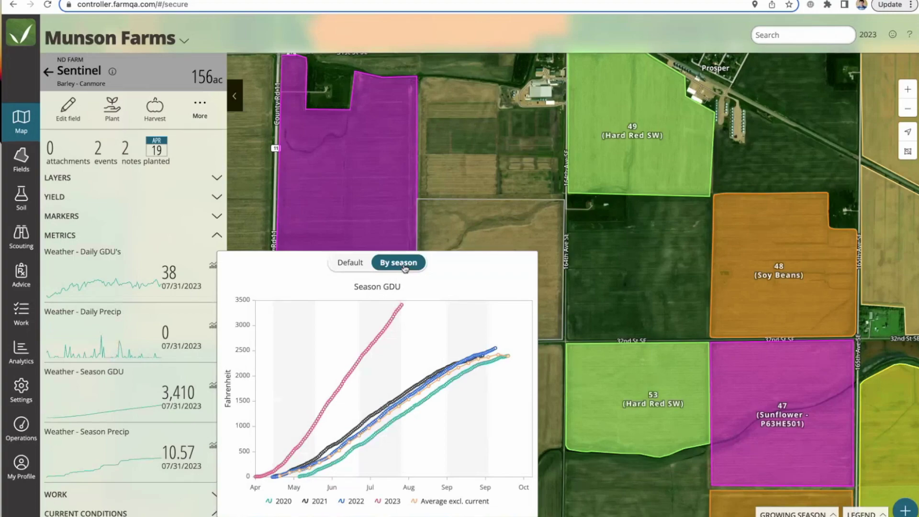
pyautogui.click(449, 503)
pyautogui.click(448, 503)
pyautogui.click(21, 352)
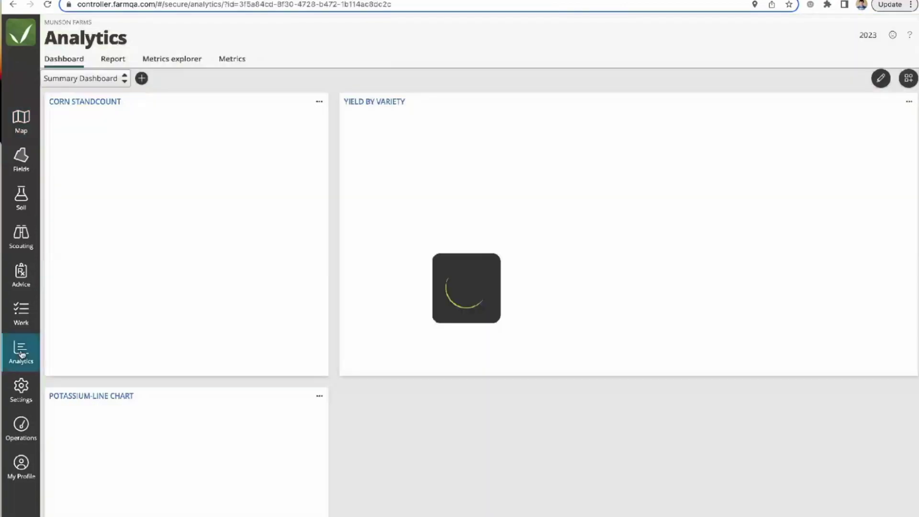
# Step: Open the Metrics explorer and chart the Season GDU metric
pyautogui.click(164, 59)
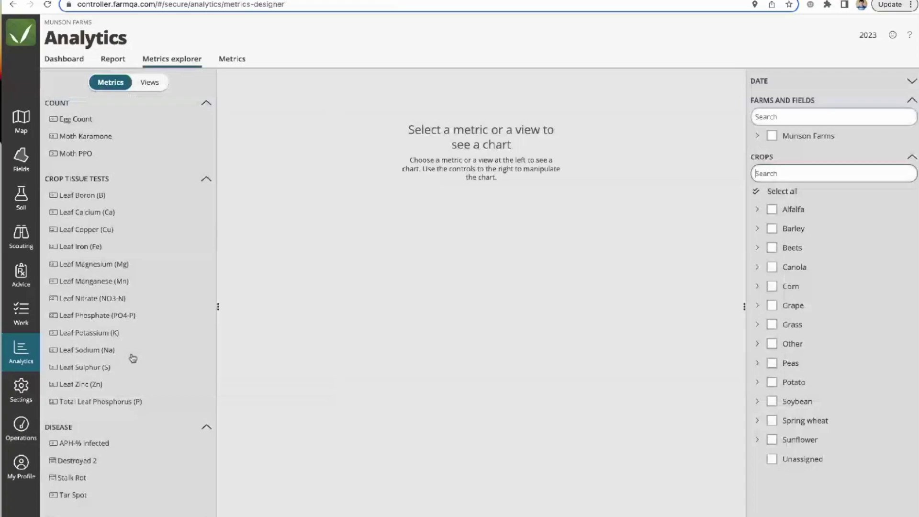
pyautogui.scroll(-6, 133, 358)
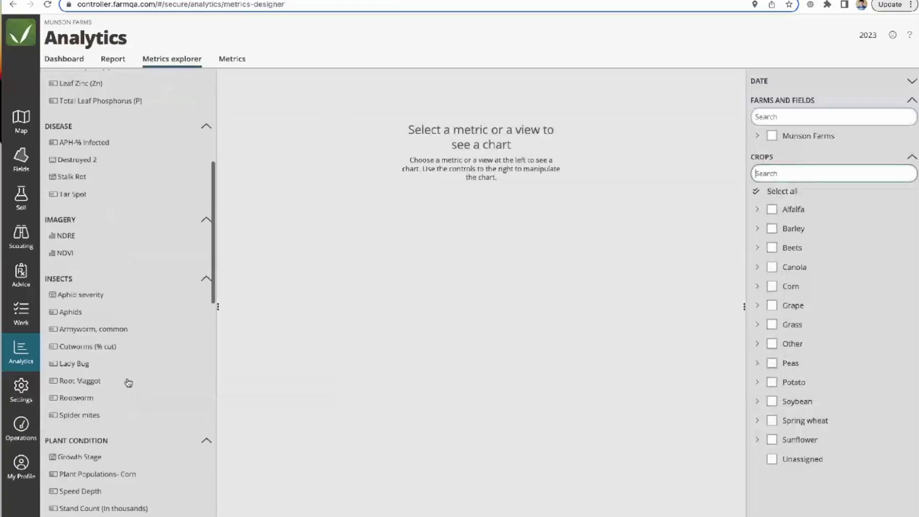
pyautogui.scroll(-10, 128, 383)
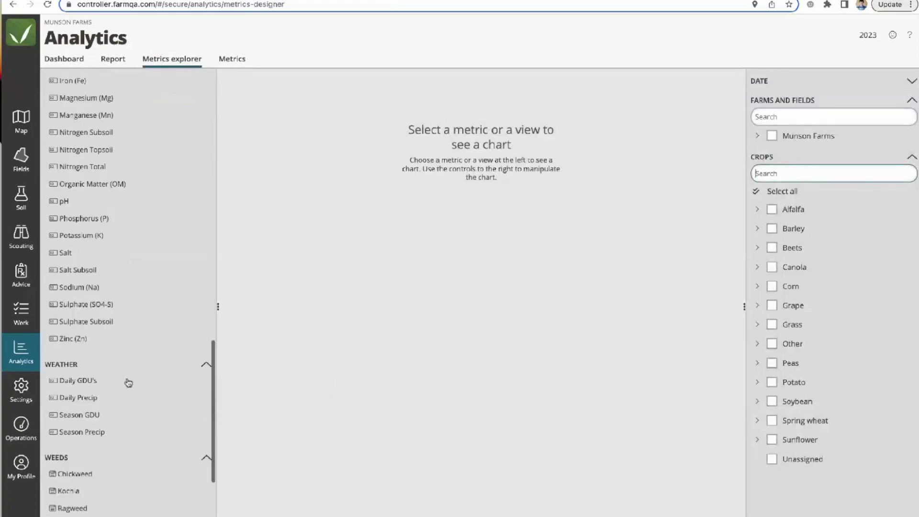
pyautogui.scroll(-2, 125, 378)
pyautogui.click(87, 327)
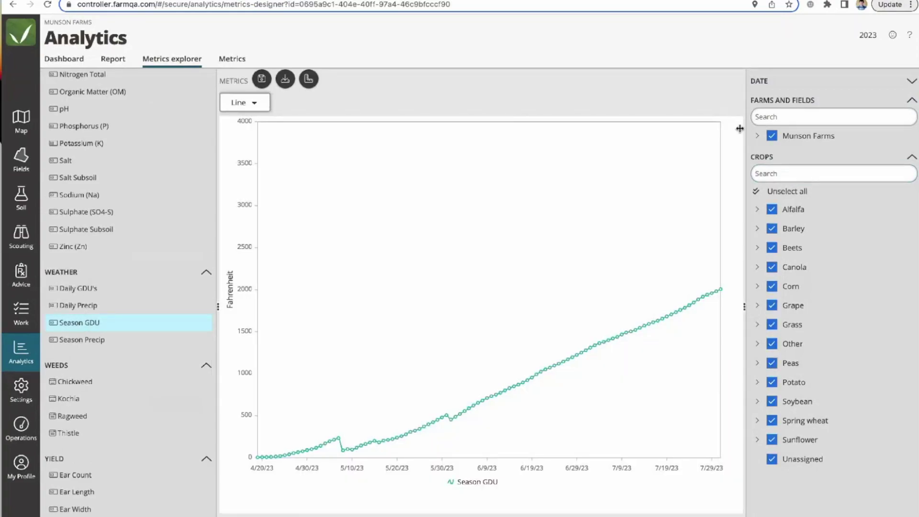
# Step: Clear Munson Farms and ND Farm, then select only Sentinel, showing GDU reaching 3410°F by 7/31/23
pyautogui.click(758, 136)
pyautogui.click(772, 136)
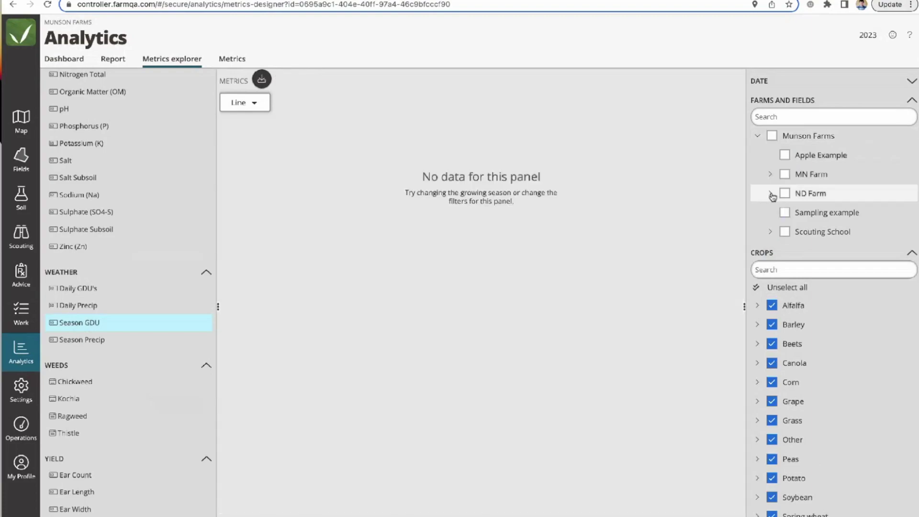
pyautogui.click(786, 195)
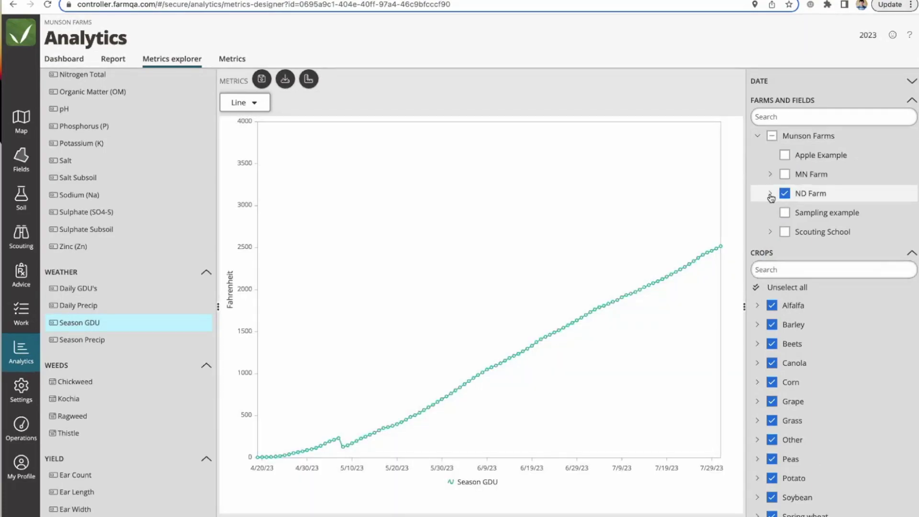
pyautogui.click(771, 195)
pyautogui.click(785, 193)
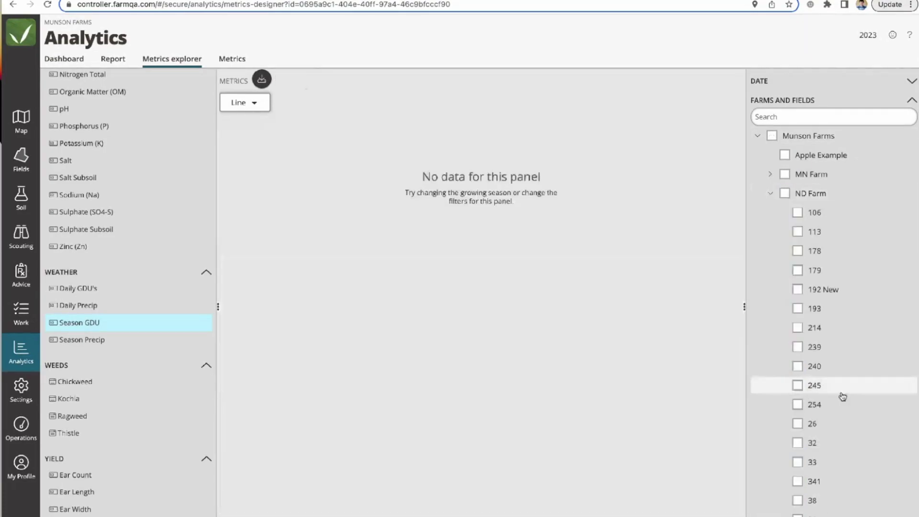
pyautogui.scroll(-12, 843, 397)
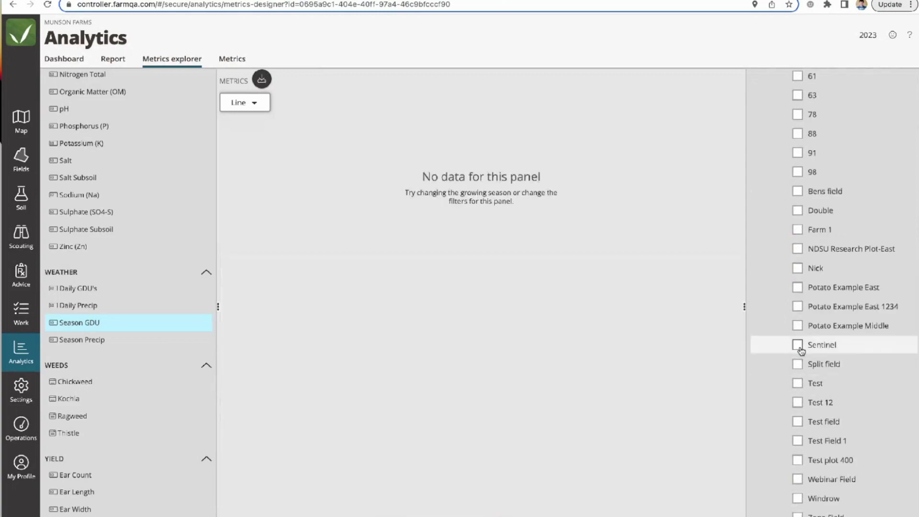
pyautogui.click(801, 350)
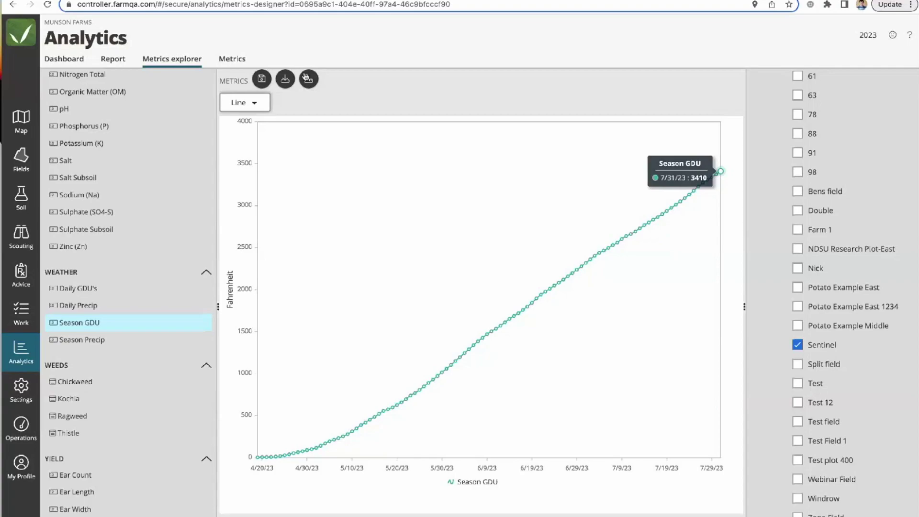
pyautogui.scroll(5, 311, 81)
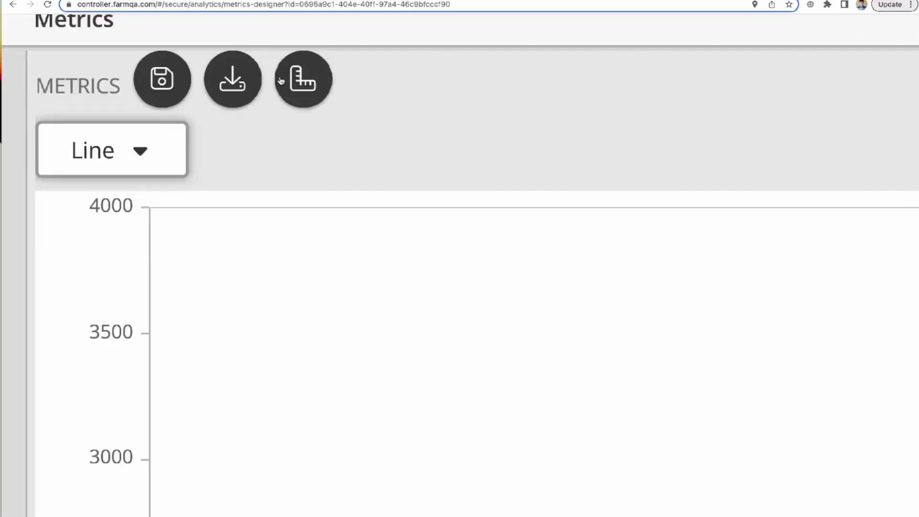
pyautogui.scroll(-5, 305, 84)
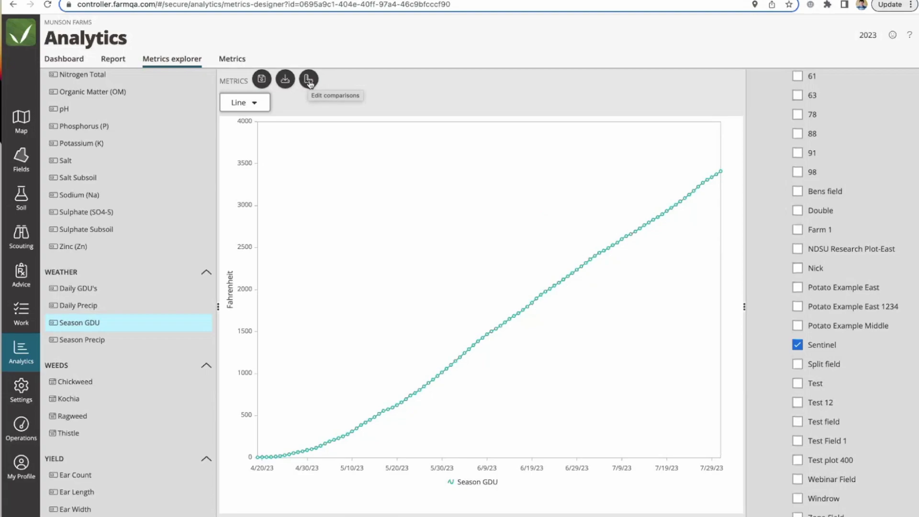
# Step: Overlay Daily Precip on the Season GDU chart as bars
pyautogui.click(308, 80)
pyautogui.click(422, 90)
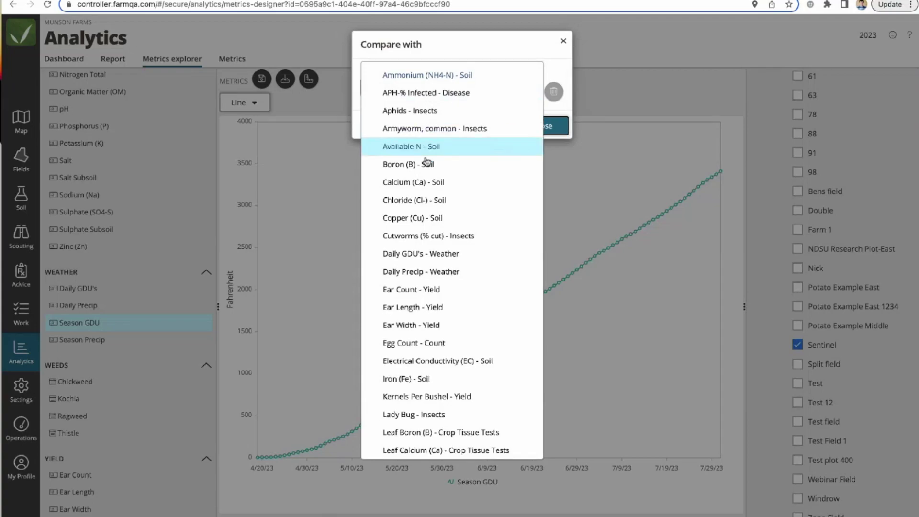
pyautogui.click(421, 272)
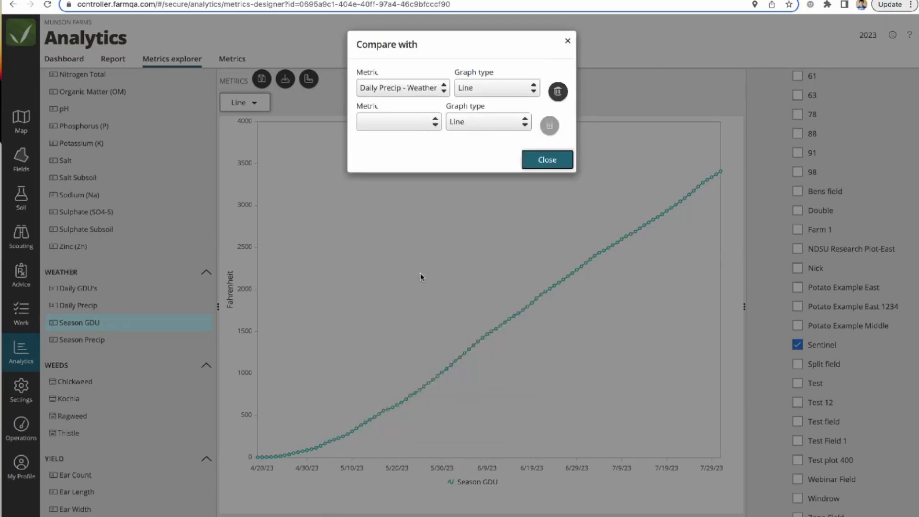
pyautogui.click(509, 91)
pyautogui.click(493, 118)
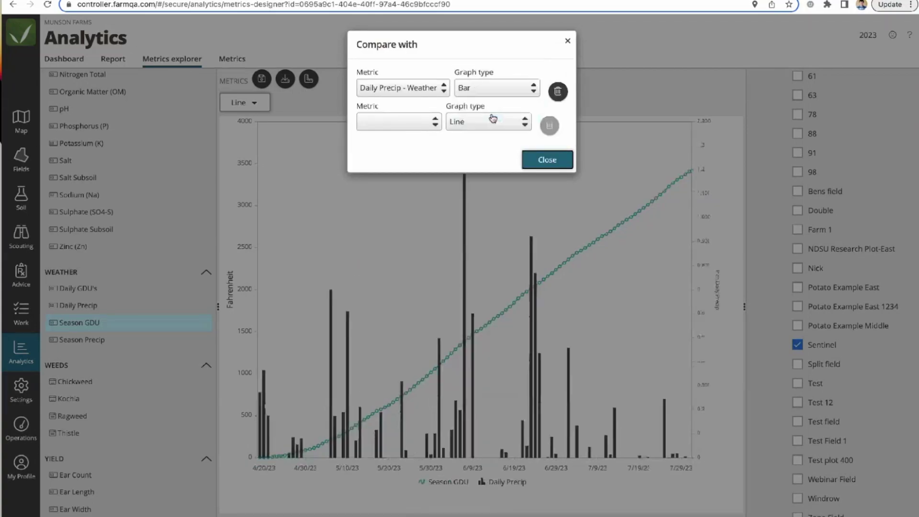
pyautogui.click(548, 162)
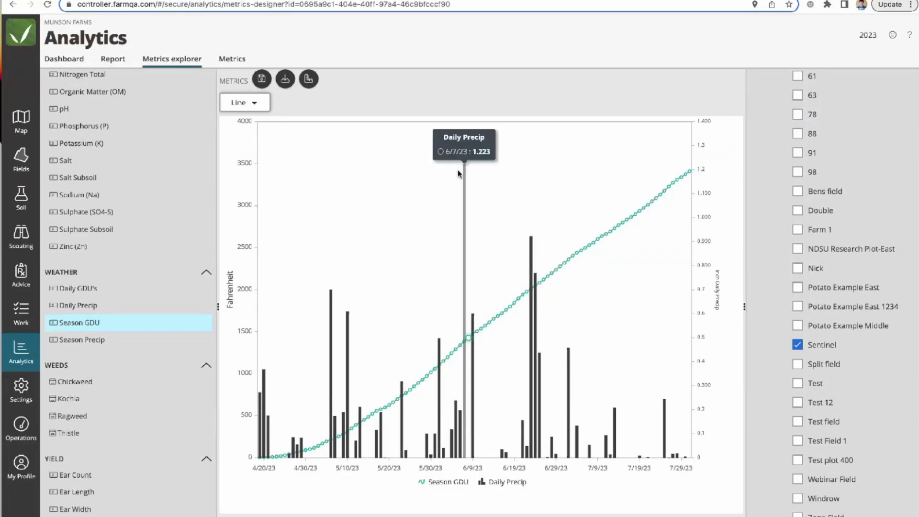
# Step: Add Daily GDU's as a line comparison and keep Daily Precip drawn as bars
pyautogui.click(309, 79)
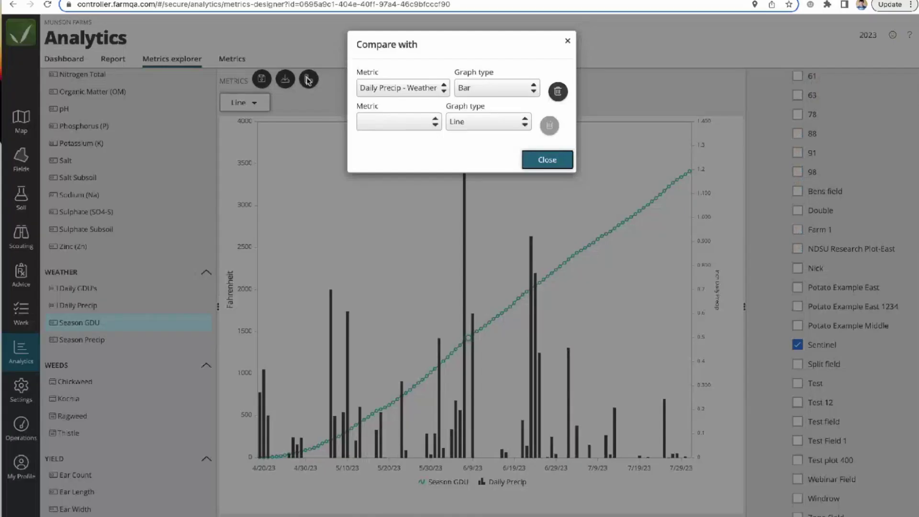
pyautogui.click(503, 88)
pyautogui.click(496, 76)
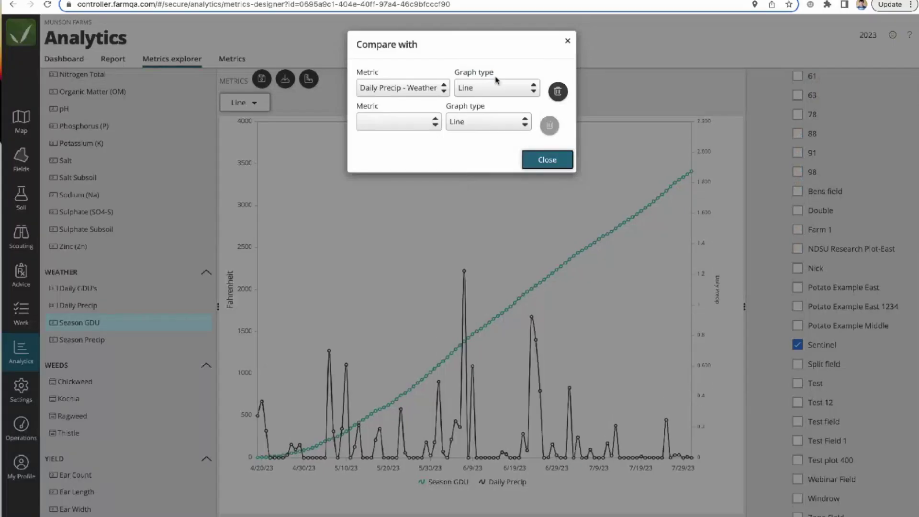
pyautogui.click(430, 123)
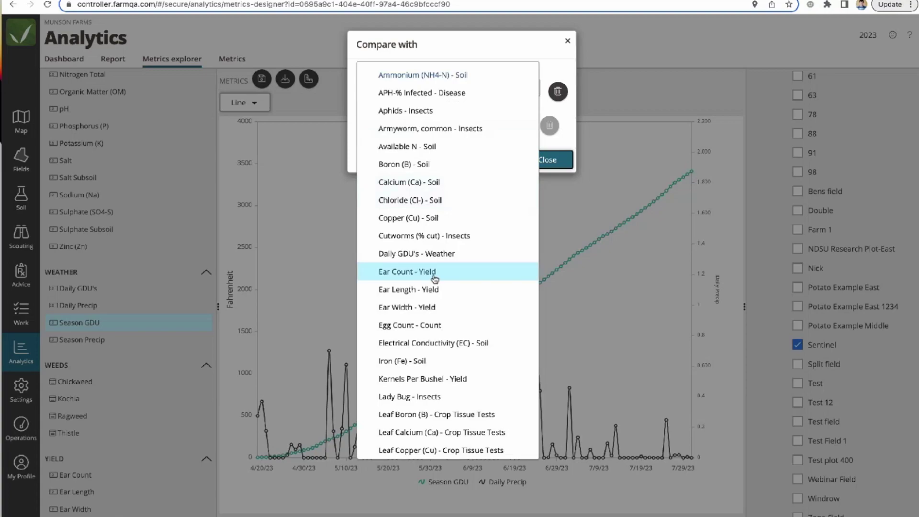
pyautogui.click(429, 258)
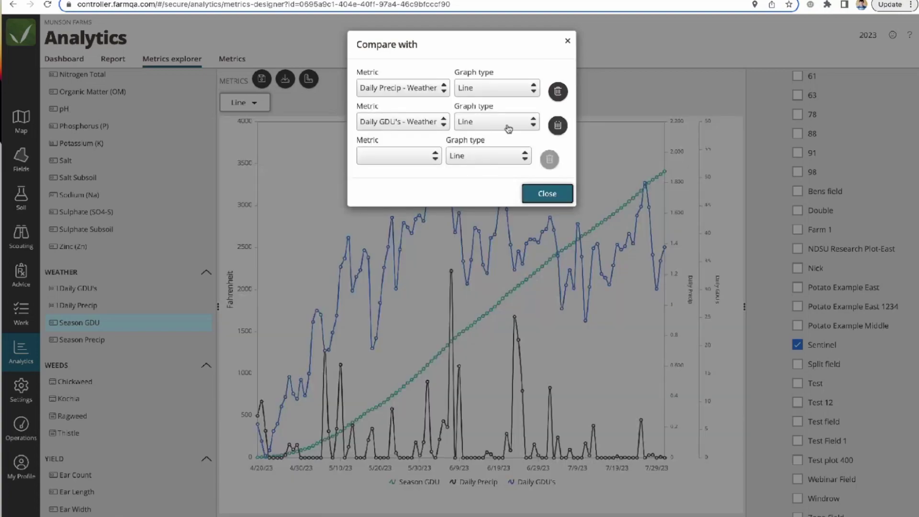
pyautogui.click(511, 124)
pyautogui.click(507, 112)
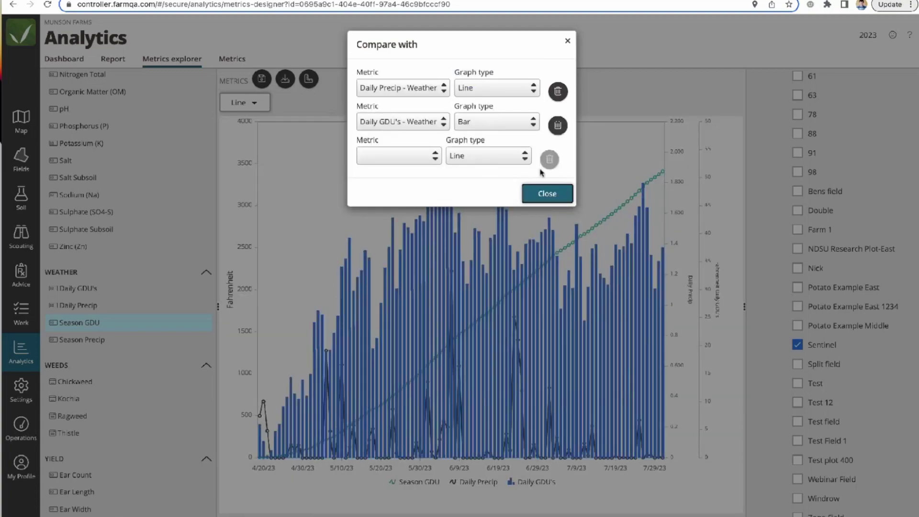
pyautogui.click(509, 115)
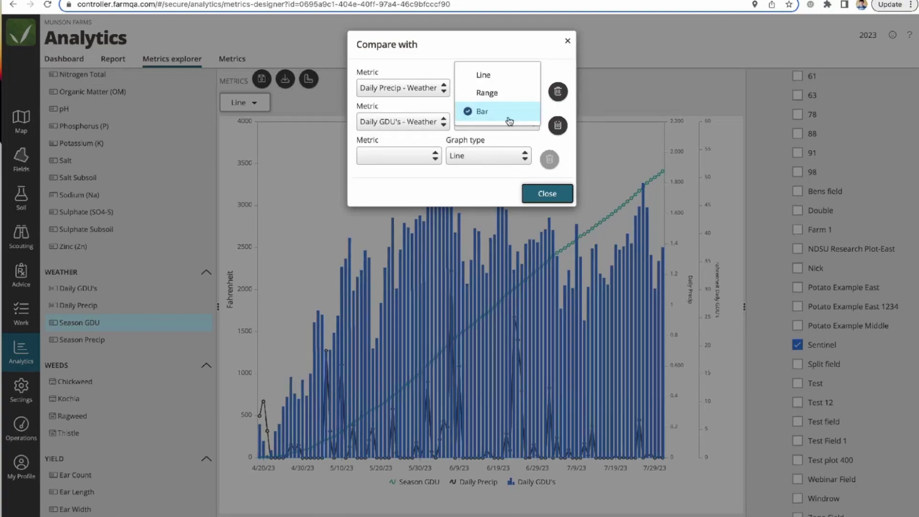
pyautogui.click(497, 82)
pyautogui.click(492, 89)
pyautogui.click(489, 148)
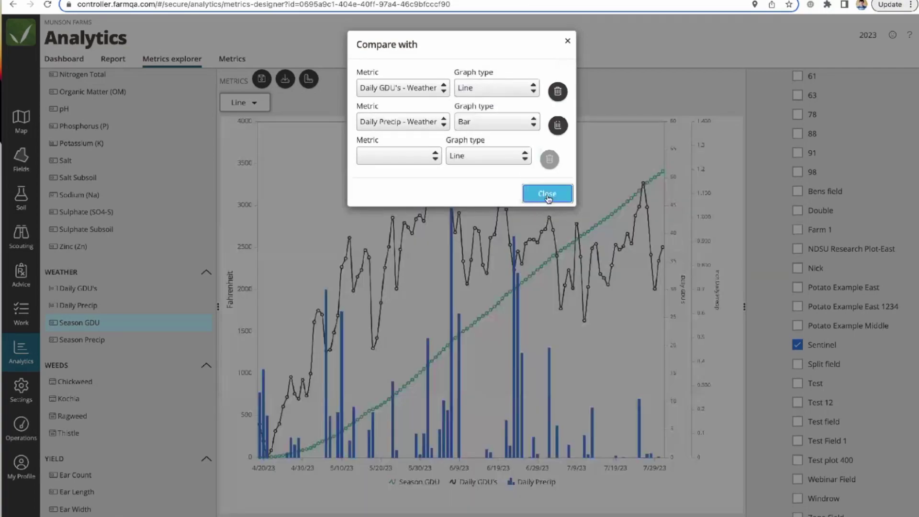
pyautogui.click(547, 192)
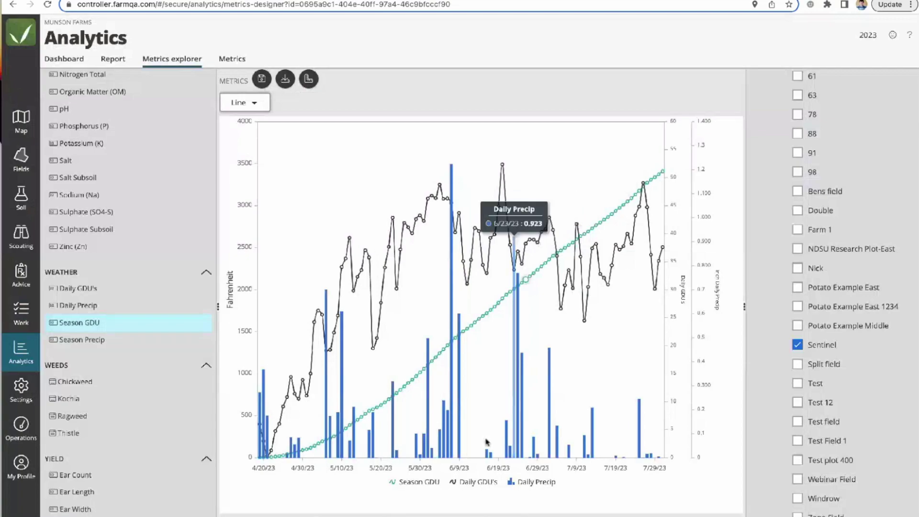
# Step: Toggle the Daily Precip, Daily GDU's and Season GDU legend entries to check each series
pyautogui.click(534, 484)
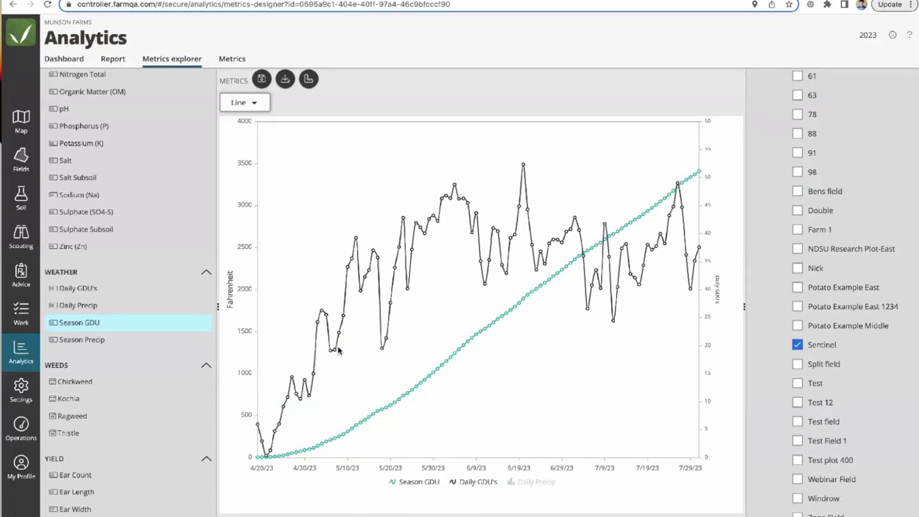
pyautogui.moveTo(384, 323)
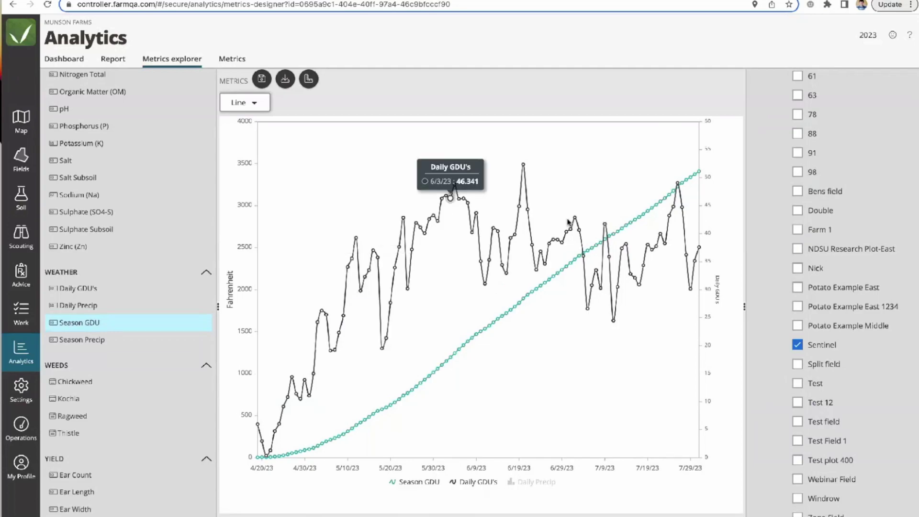
pyautogui.click(530, 482)
pyautogui.click(483, 484)
pyautogui.click(419, 483)
pyautogui.click(419, 483)
pyautogui.click(478, 482)
pyautogui.click(514, 485)
pyautogui.click(513, 485)
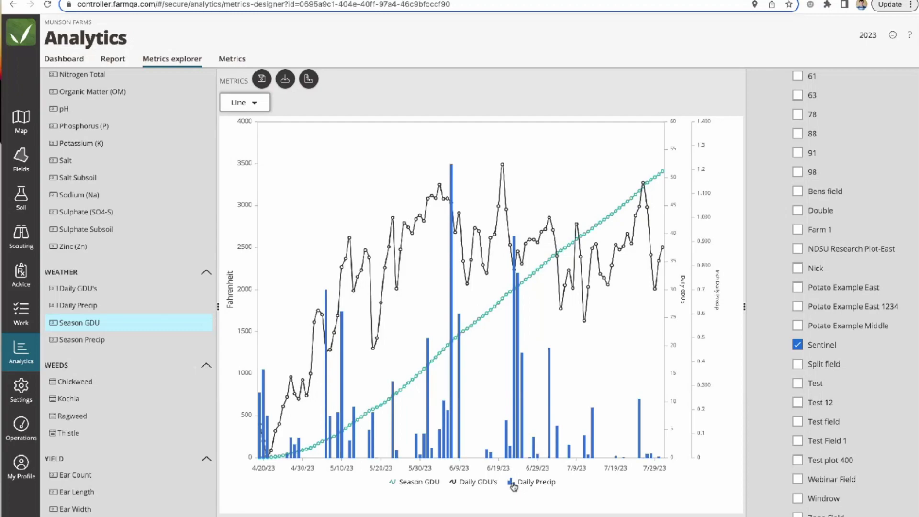
pyautogui.click(286, 80)
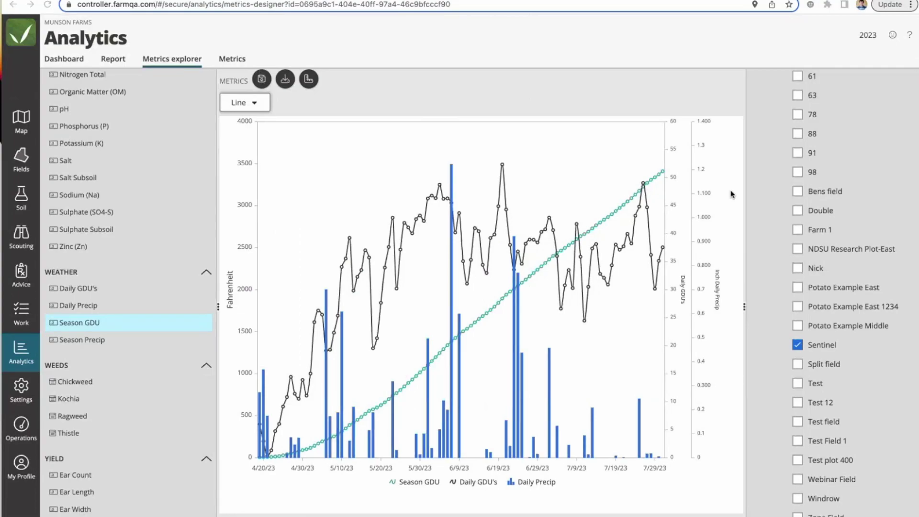
pyautogui.scroll(2, 820, 129)
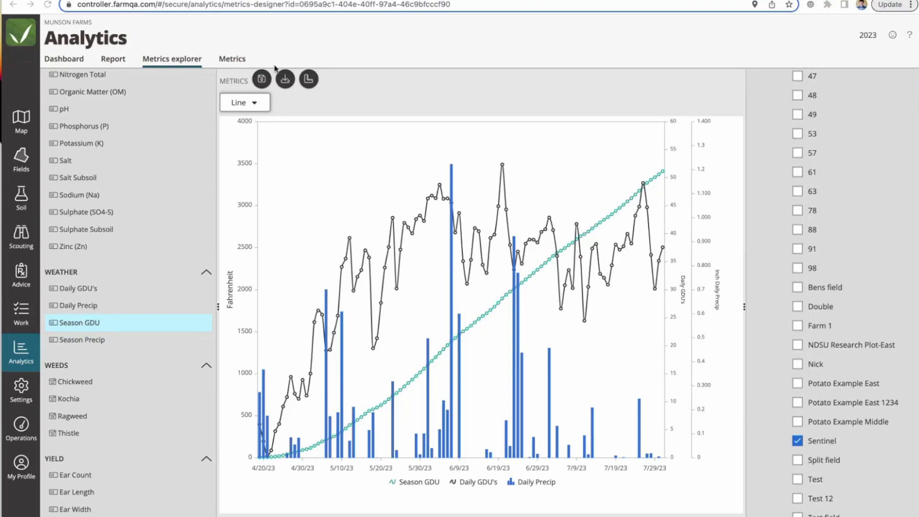
# Step: Save the chart as 'Webinar Example', shared with all farms in the organization
pyautogui.click(261, 80)
pyautogui.write('Webinar Example')
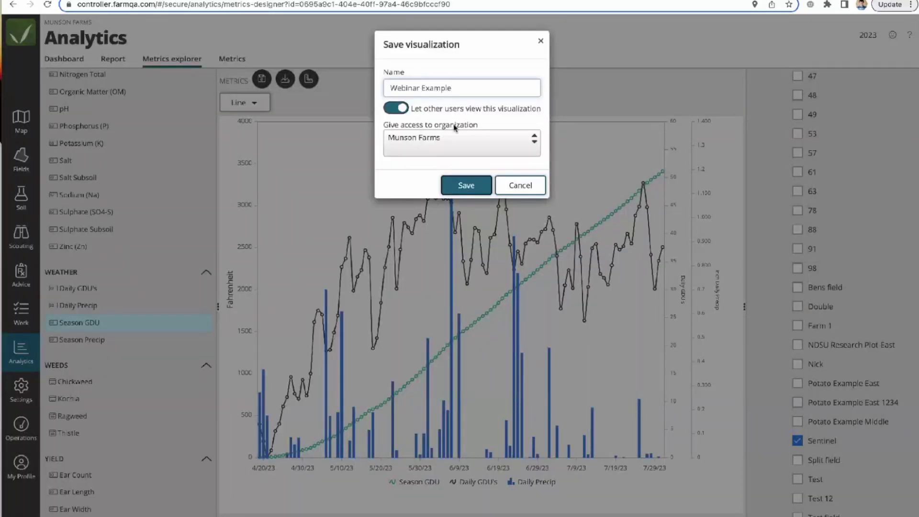
pyautogui.click(436, 140)
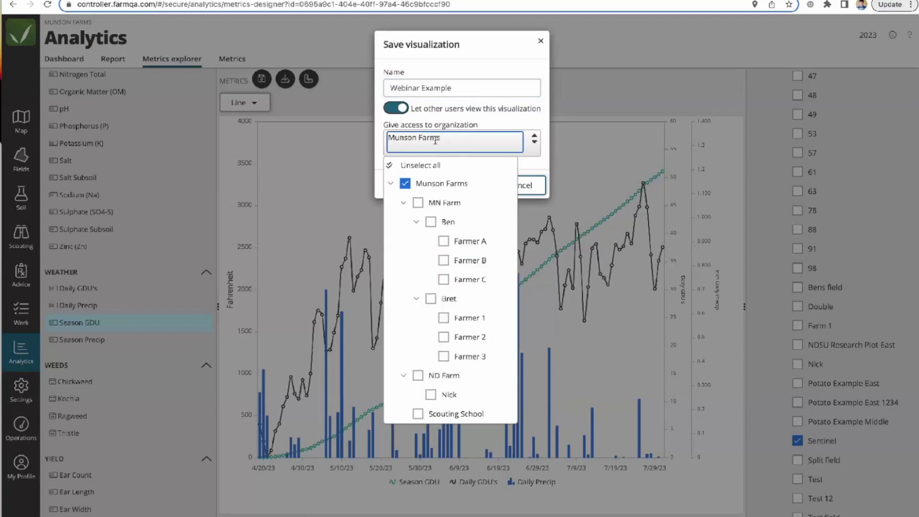
pyautogui.click(428, 165)
pyautogui.click(459, 143)
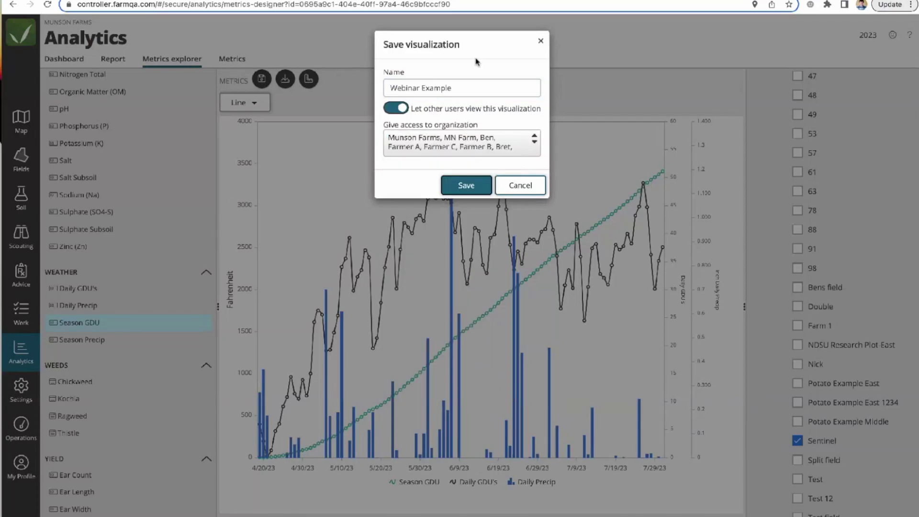
pyautogui.click(464, 186)
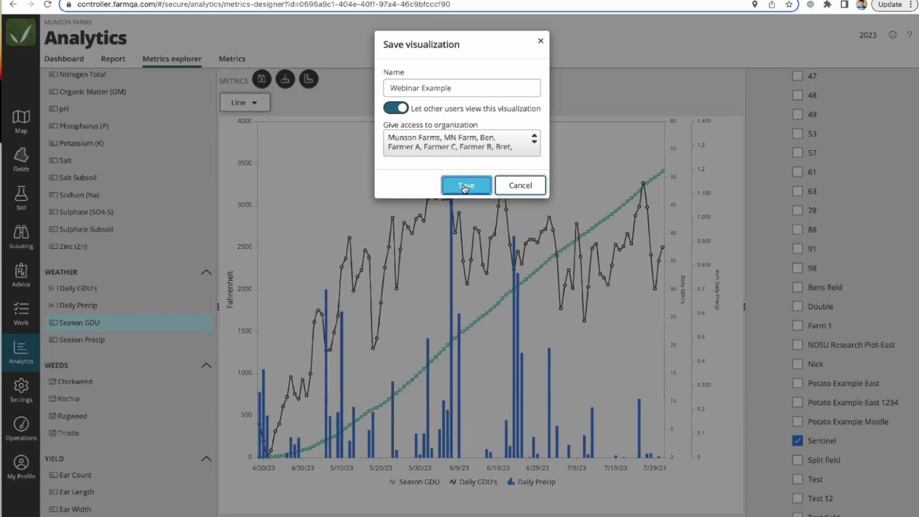
# Step: Dismiss the save dialog and tick Munson Farms to include all its fields
pyautogui.click(541, 42)
pyautogui.scroll(10, 814, 201)
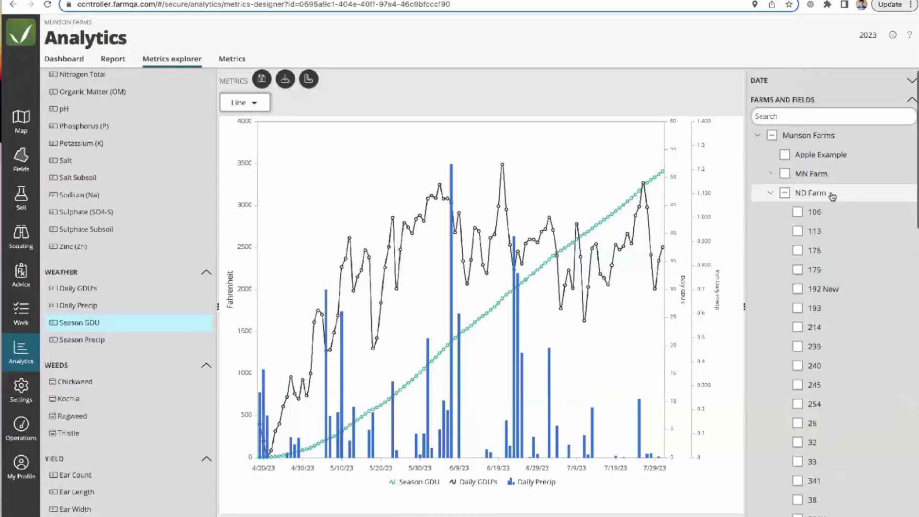
pyautogui.click(773, 136)
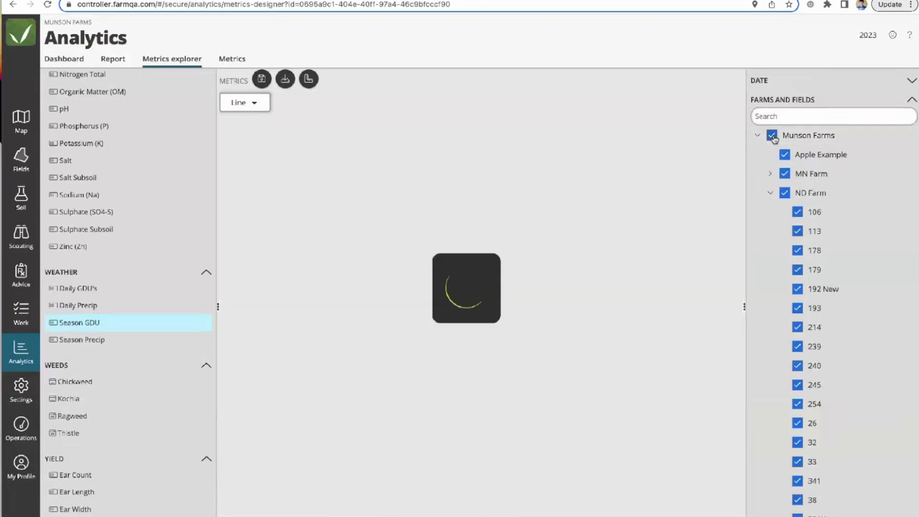
# Step: Save the chart as 'Webinar', shared with every farm in the organization
pyautogui.click(261, 79)
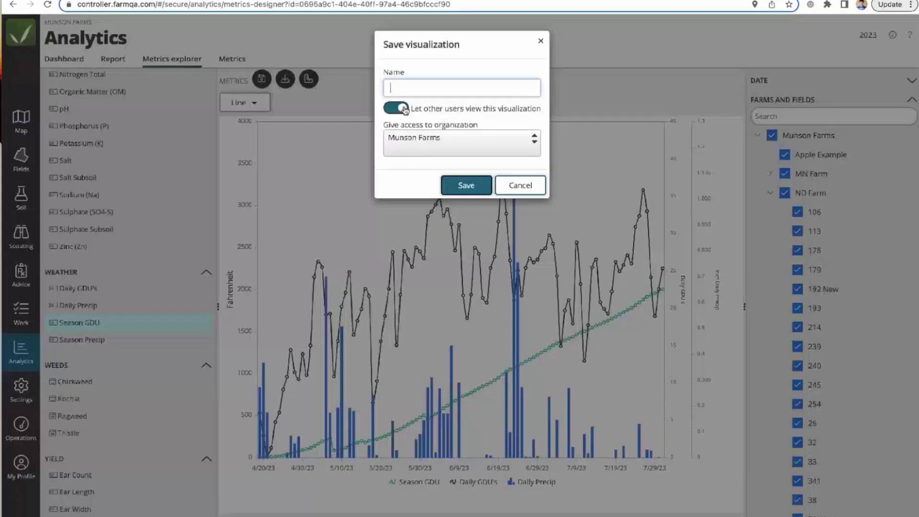
pyautogui.write('Webinar')
pyautogui.click(455, 142)
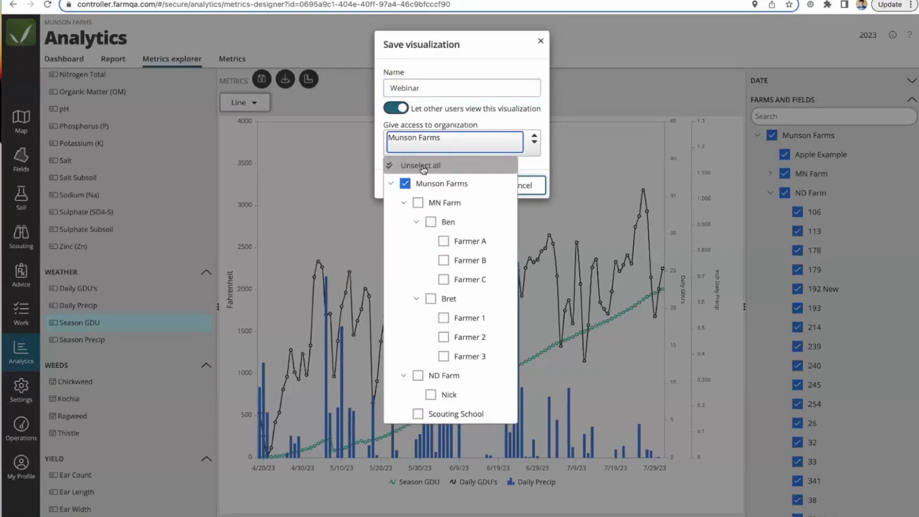
pyautogui.click(422, 166)
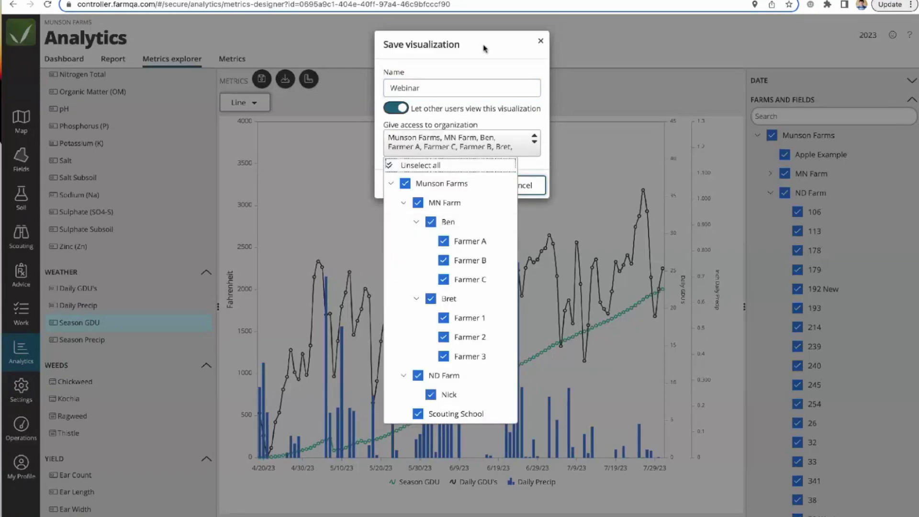
pyautogui.click(483, 157)
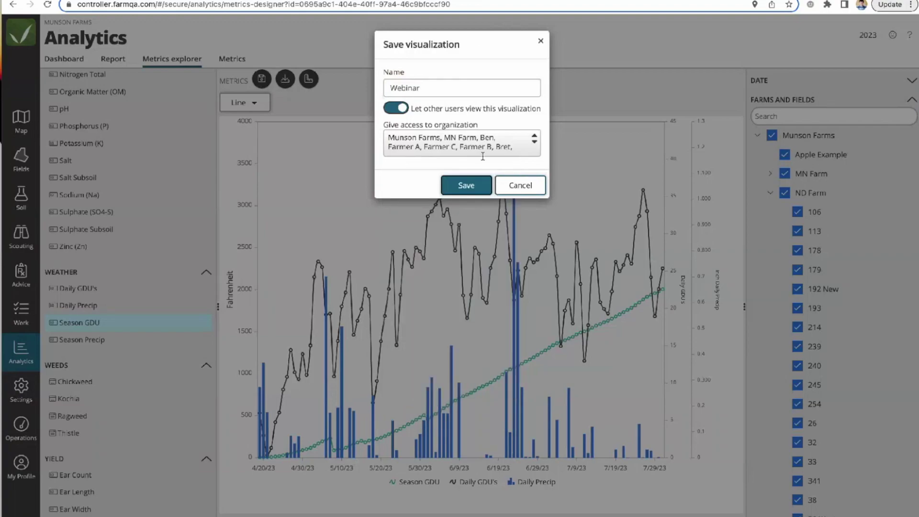
pyautogui.click(468, 188)
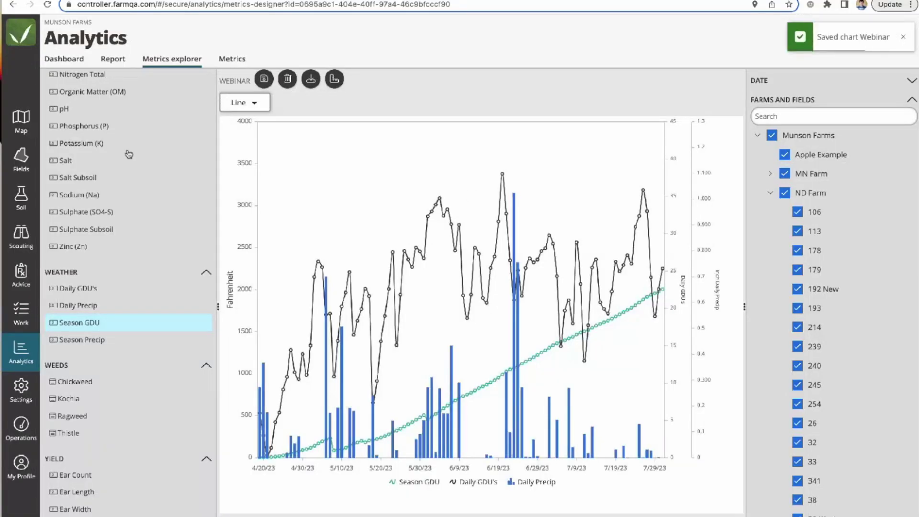
pyautogui.scroll(15, 128, 154)
pyautogui.scroll(1, 129, 153)
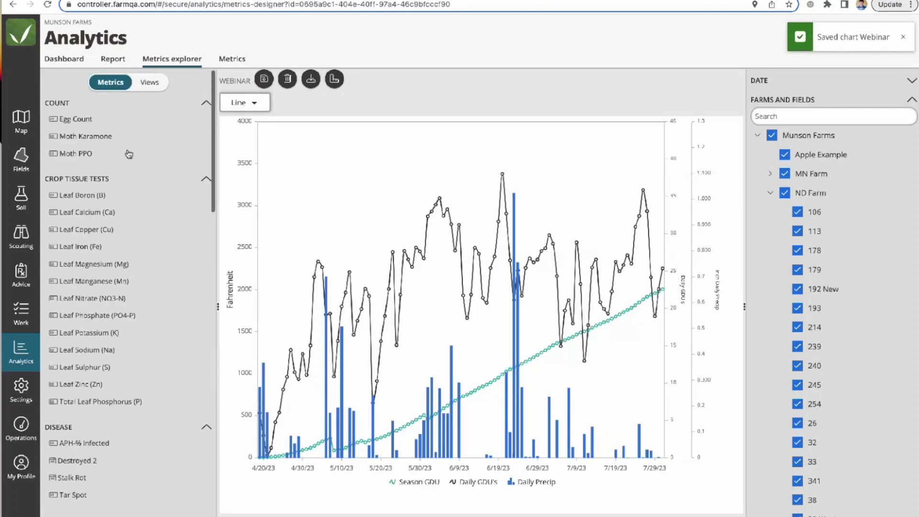
# Step: Reopen the saved Webinar view (Season GDU, Daily GDU's, Daily Precip) from the Metrics explorer's Views list
pyautogui.click(26, 125)
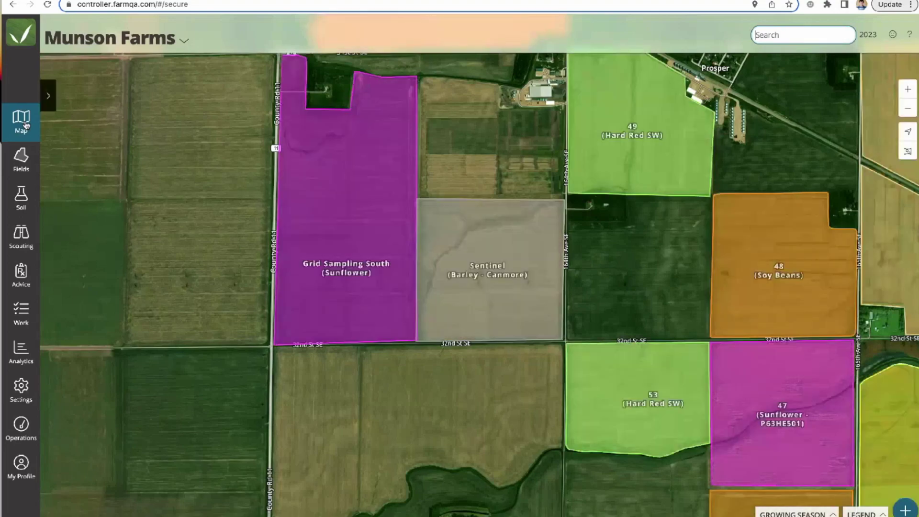
pyautogui.click(21, 352)
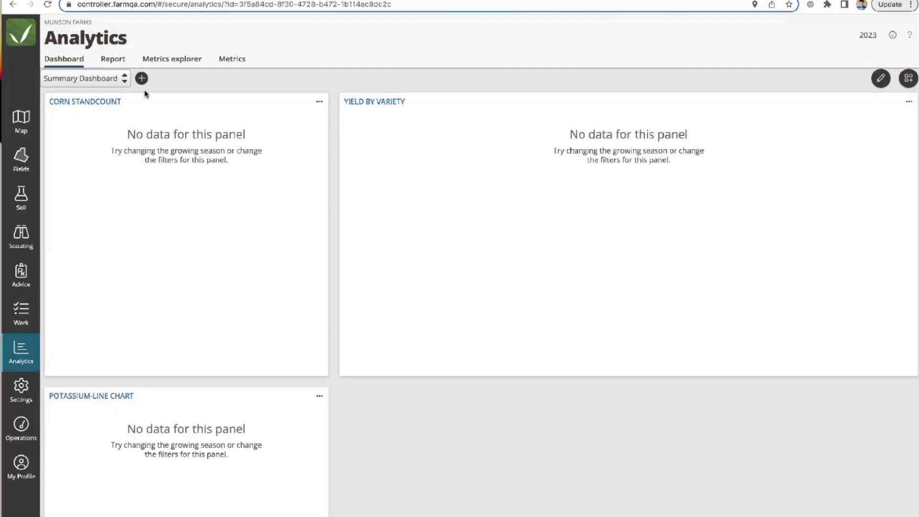
pyautogui.click(169, 59)
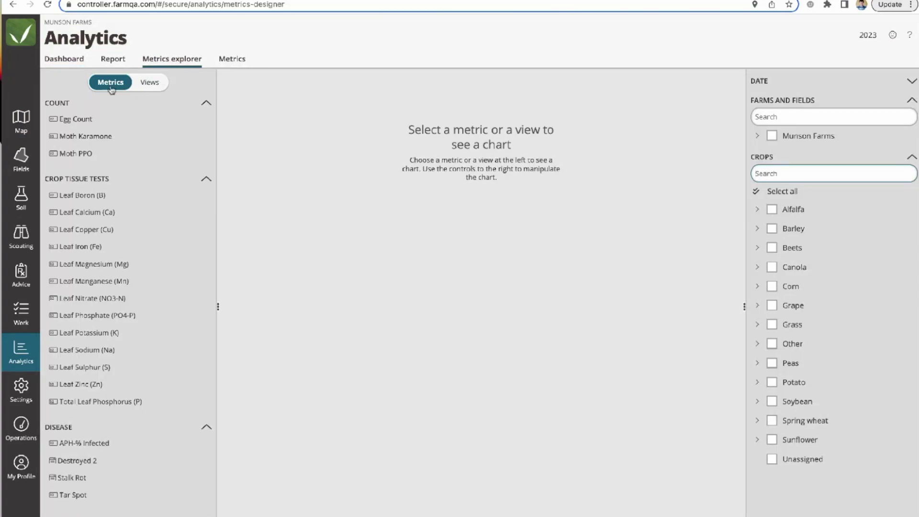
pyautogui.scroll(-5, 103, 302)
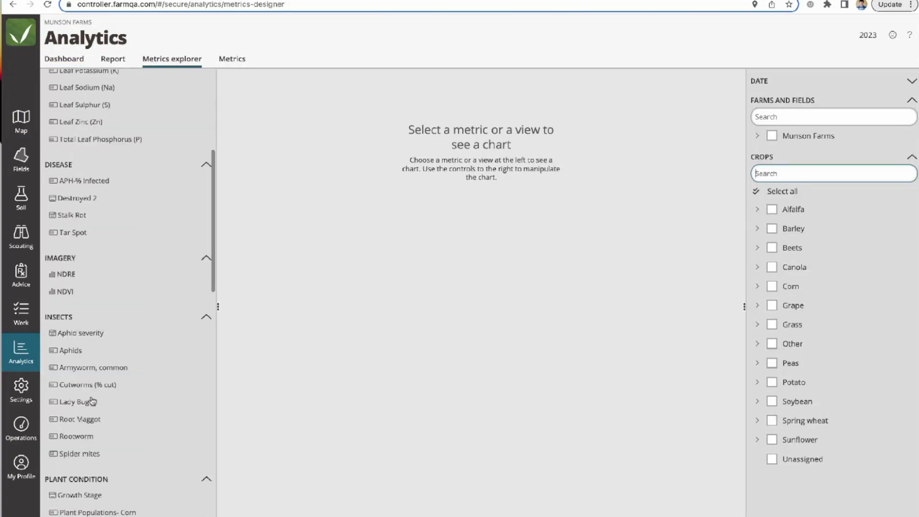
pyautogui.scroll(5, 92, 401)
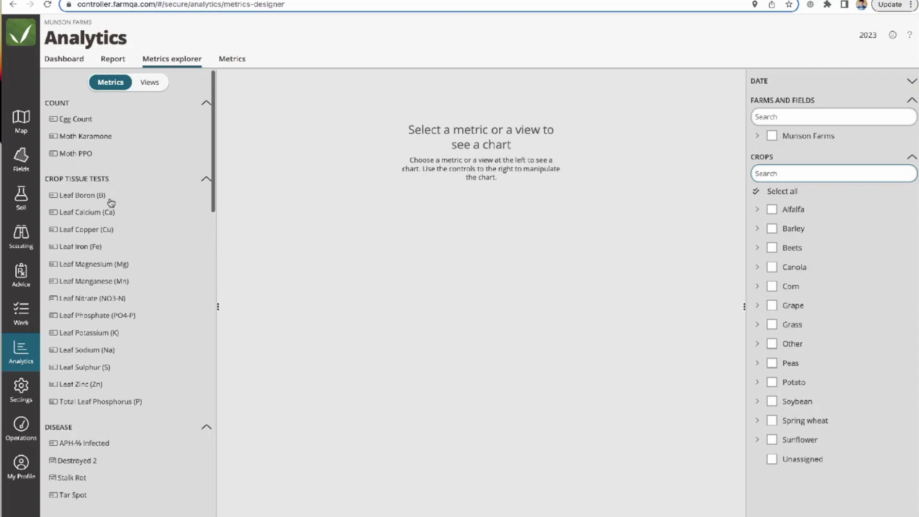
pyautogui.click(149, 84)
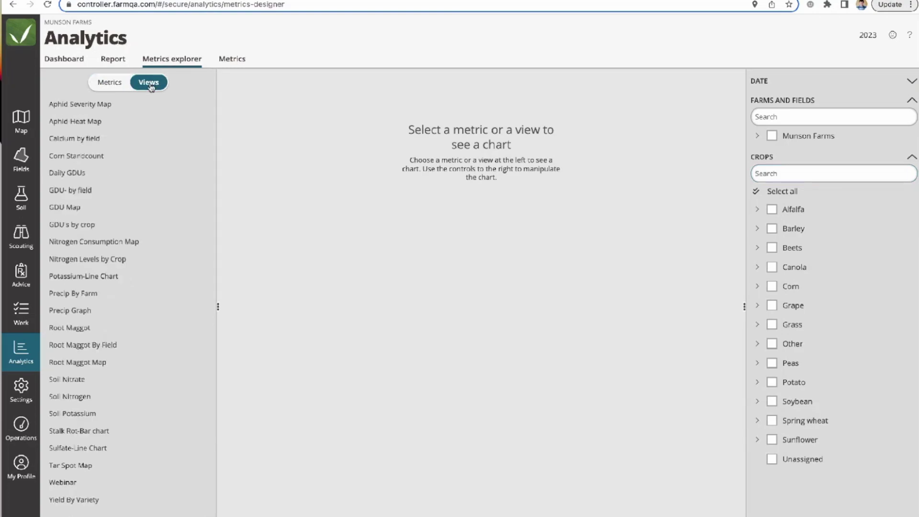
pyautogui.click(60, 484)
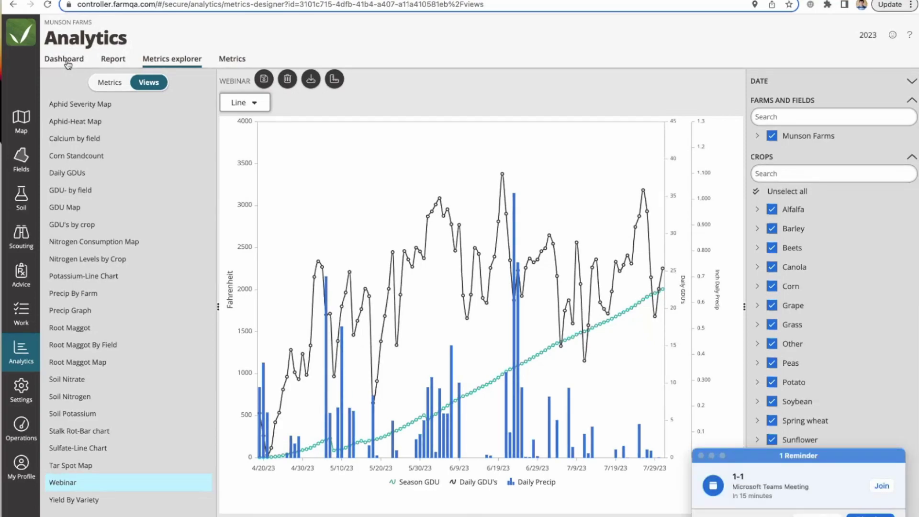
# Step: Switch the growing season to 2022, dismiss the reminder and open the Soil Dashboard
pyautogui.click(68, 64)
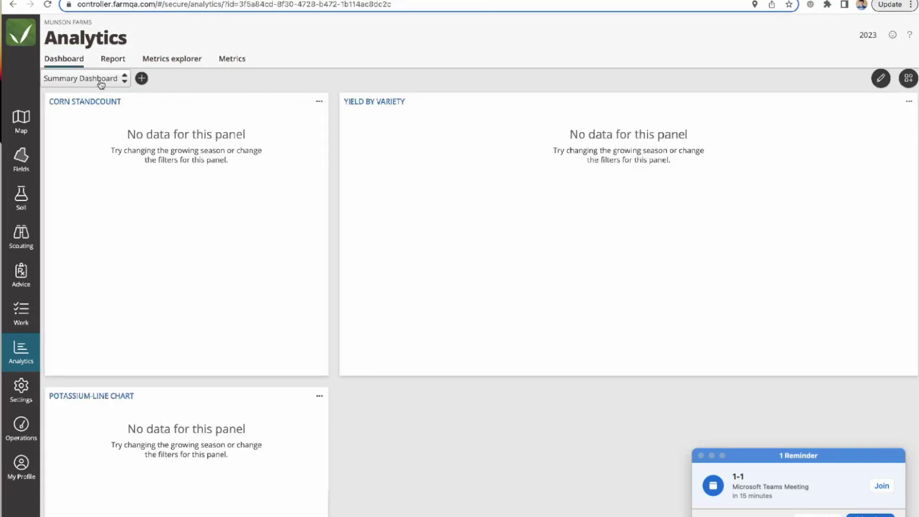
pyautogui.click(103, 81)
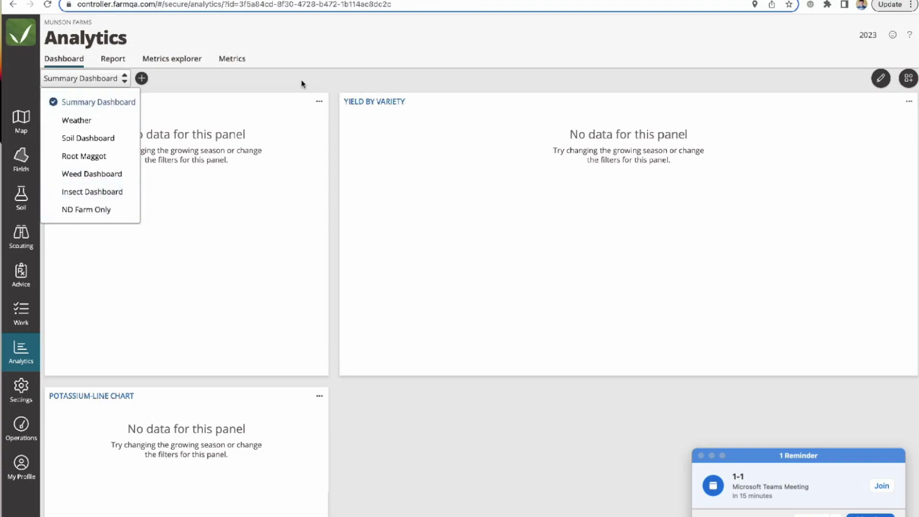
pyautogui.click(867, 34)
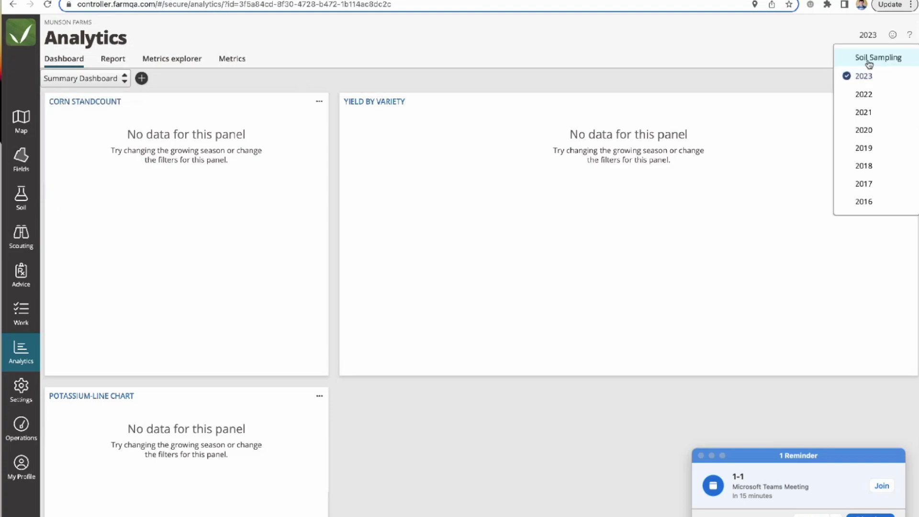
pyautogui.click(865, 95)
pyautogui.click(873, 516)
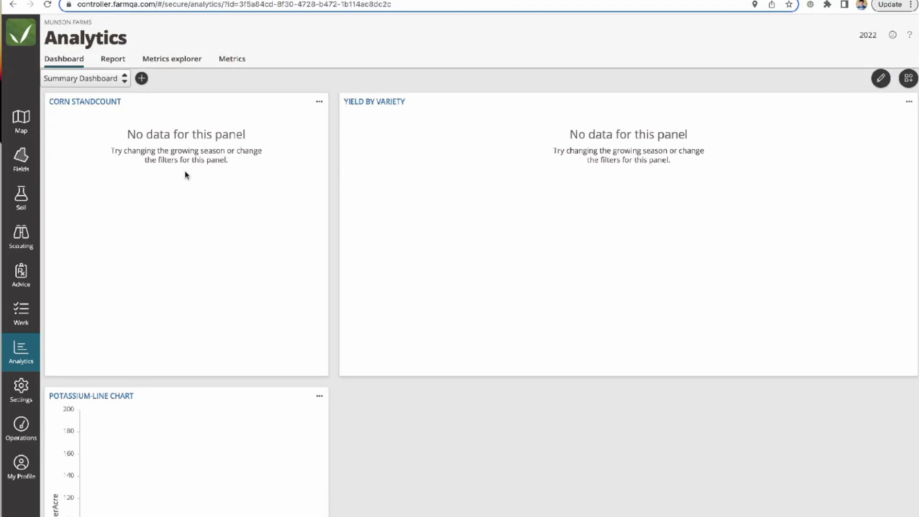
pyautogui.click(102, 78)
pyautogui.click(92, 136)
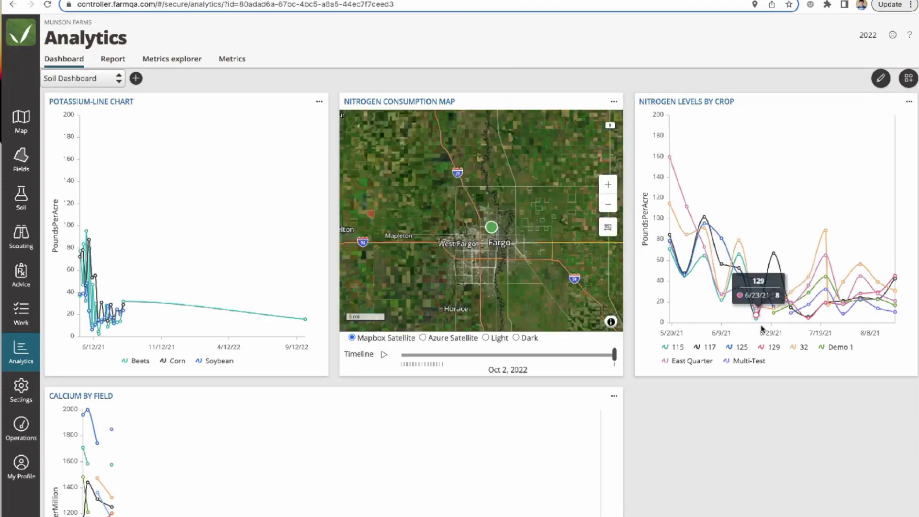
# Step: Hide the Demo 1, Multi-Test, 125 and 129 lines in Nitrogen Levels by Crop
pyautogui.click(836, 348)
pyautogui.click(749, 361)
pyautogui.click(741, 347)
pyautogui.click(772, 347)
# Step: Hide the 32 and 117 nitrogen lines and jump the nitrogen map to Aug 22, 2021
pyautogui.click(803, 347)
pyautogui.click(711, 347)
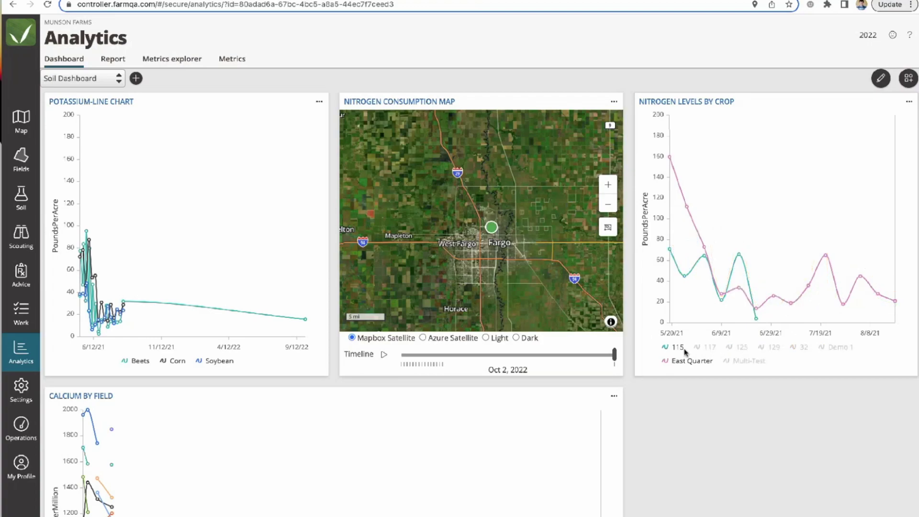
pyautogui.click(443, 355)
pyautogui.scroll(5, 558, 199)
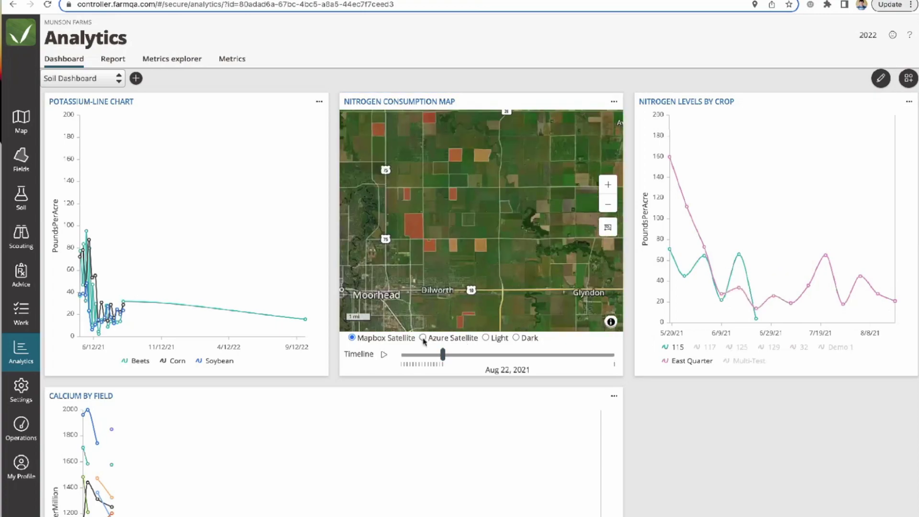
# Step: Show the Nitrogen Consumption Map on the dark basemap dated May 16, 2021
pyautogui.click(423, 338)
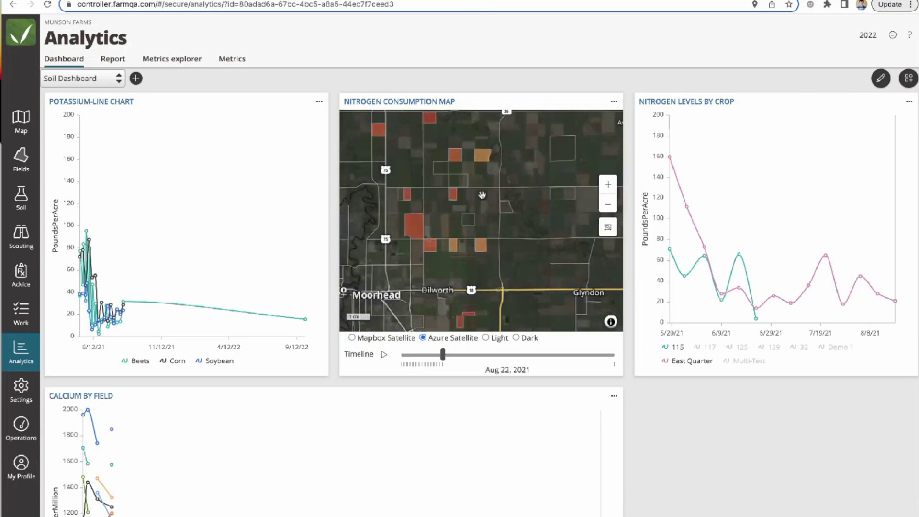
pyautogui.moveTo(443, 355); pyautogui.dragTo(402, 355)
pyautogui.click(516, 338)
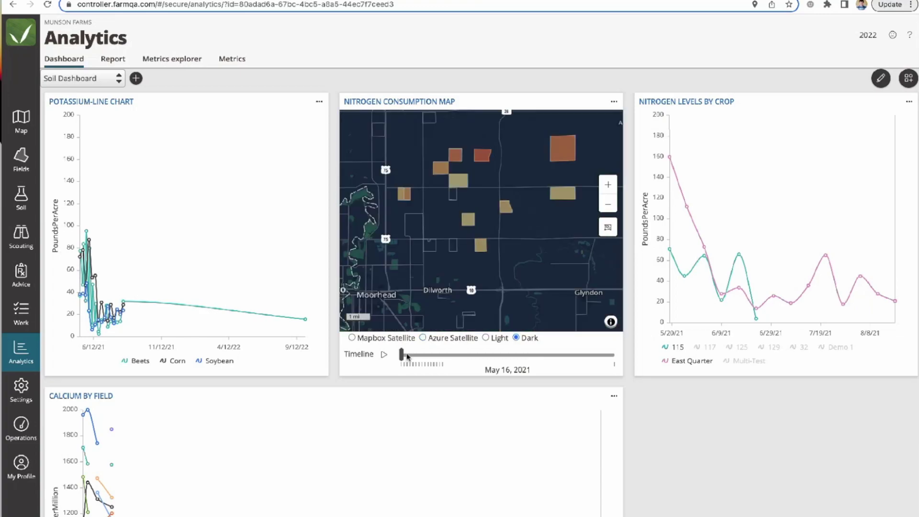
pyautogui.moveTo(402, 355)
pyautogui.mouseDown()
pyautogui.moveTo(439, 356)
pyautogui.moveTo(400, 359)
pyautogui.mouseUp()
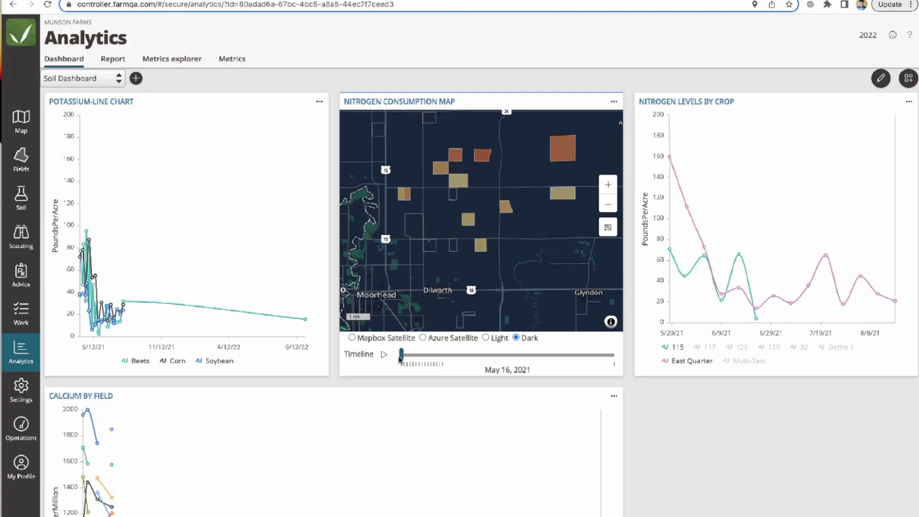
pyautogui.click(106, 82)
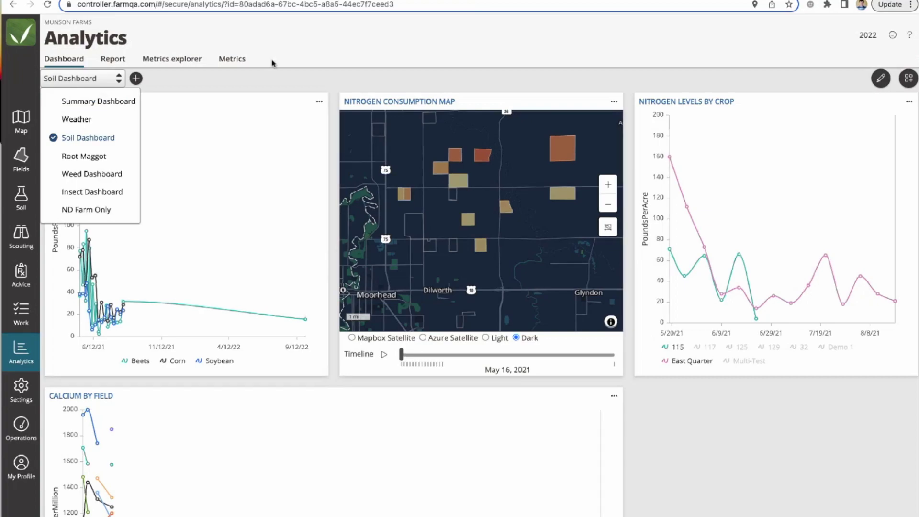
pyautogui.click(182, 140)
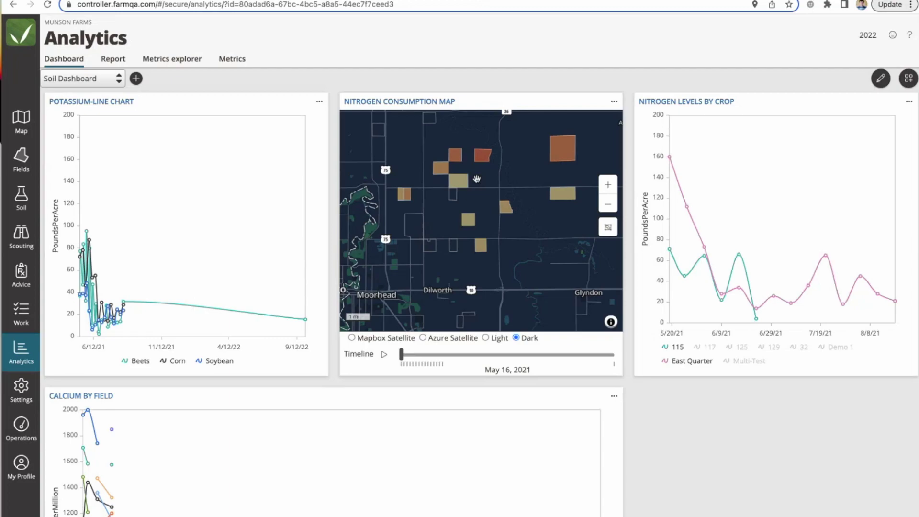
# Step: Create a new dashboard named 'Webinar Dashboard' and add the Webinar chart panel to it
pyautogui.click(112, 83)
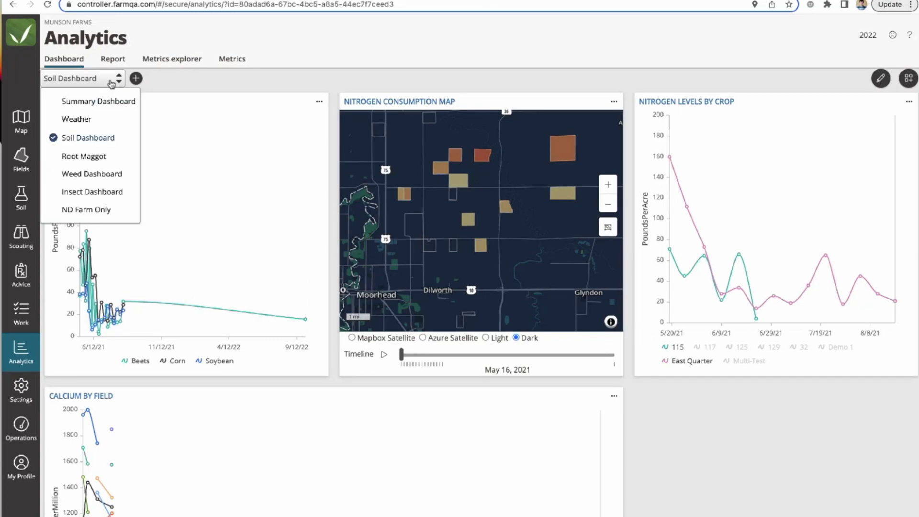
pyautogui.click(136, 79)
pyautogui.moveTo(128, 79); pyautogui.dragTo(28, 78)
pyautogui.write('W')
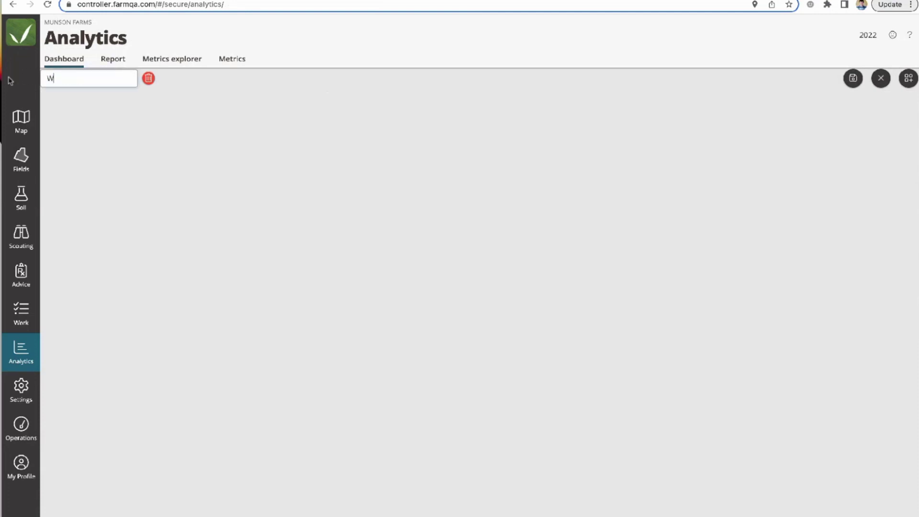
pyautogui.write('ebinar Dashboard')
pyautogui.press('BackSpace')
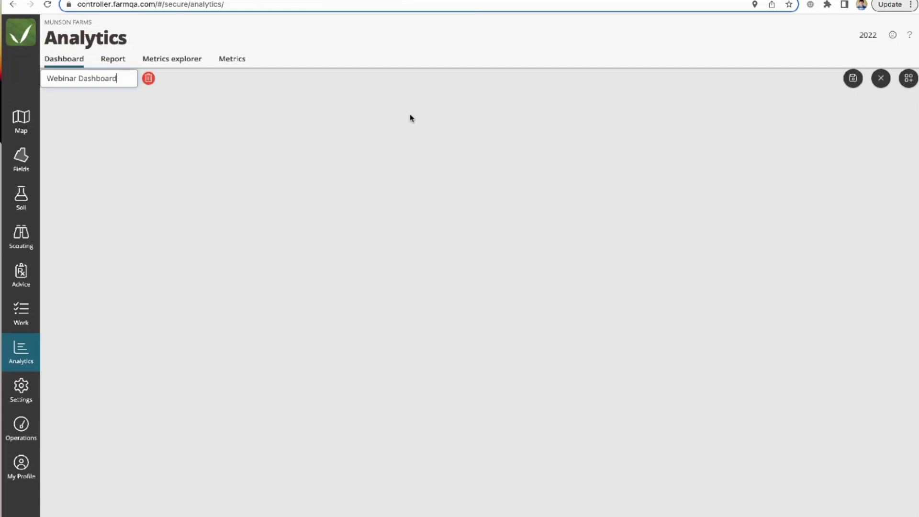
pyautogui.click(909, 80)
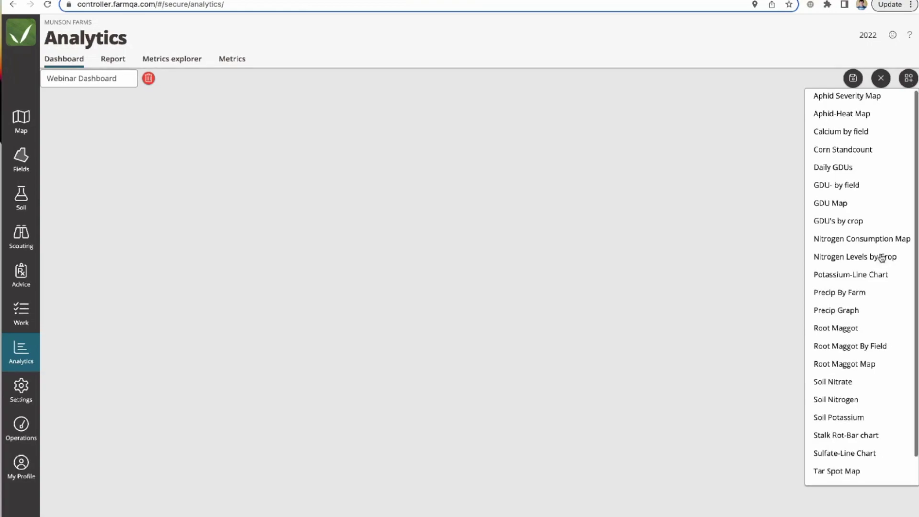
pyautogui.scroll(-1, 883, 259)
pyautogui.click(834, 459)
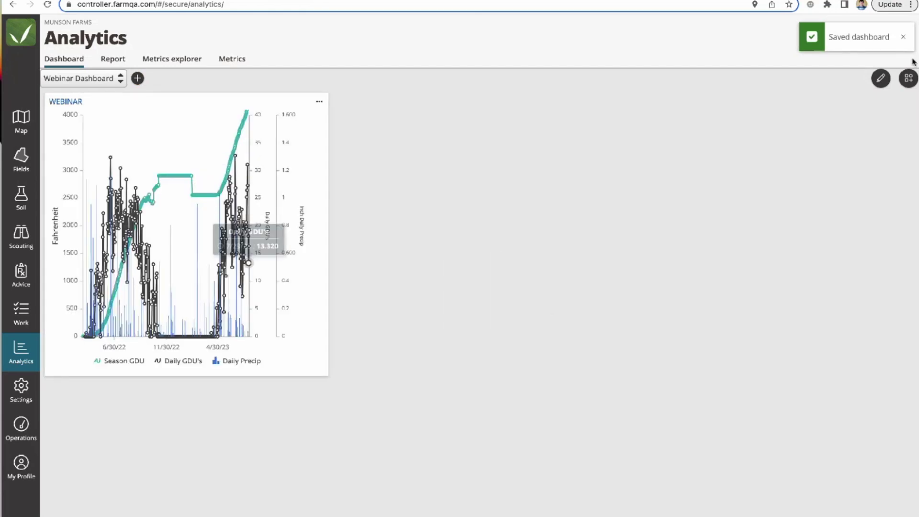
# Step: Add the Nitrogen Levels by Crop and Aphid-Heat Map panels to the dashboard
pyautogui.click(910, 80)
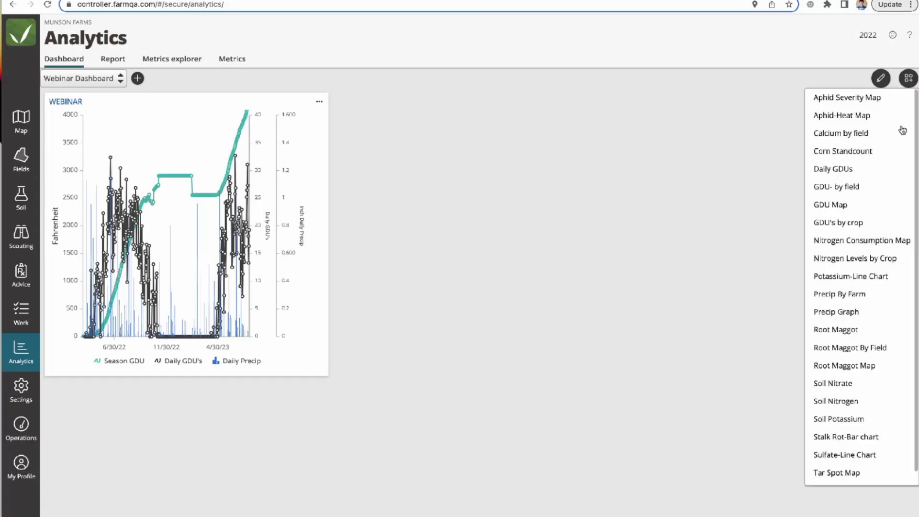
pyautogui.click(857, 260)
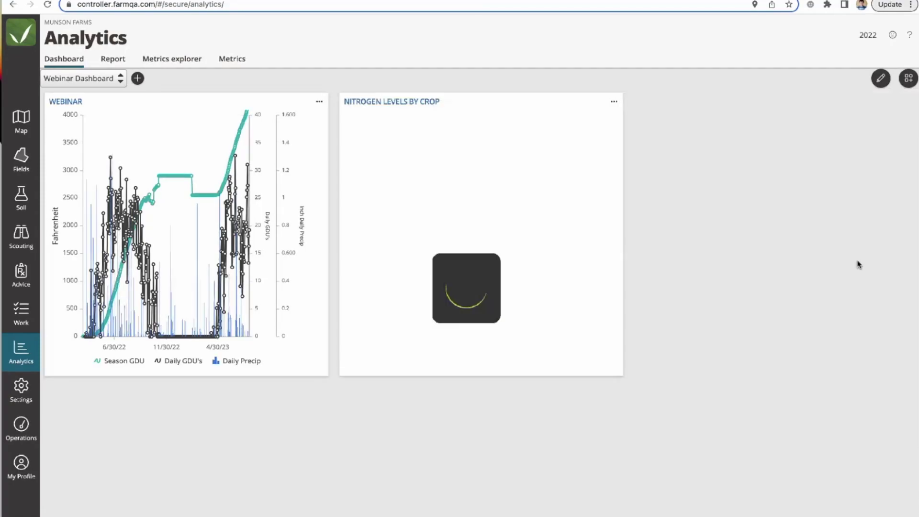
pyautogui.click(910, 81)
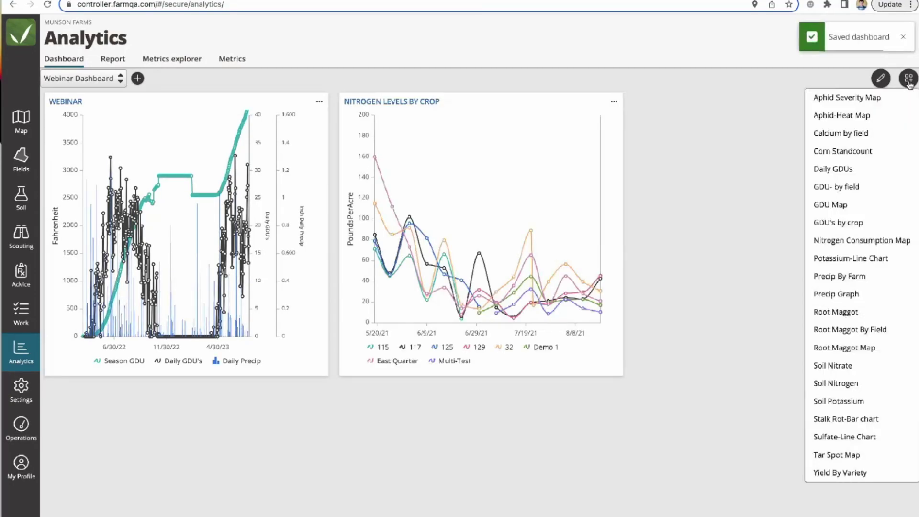
pyautogui.click(853, 116)
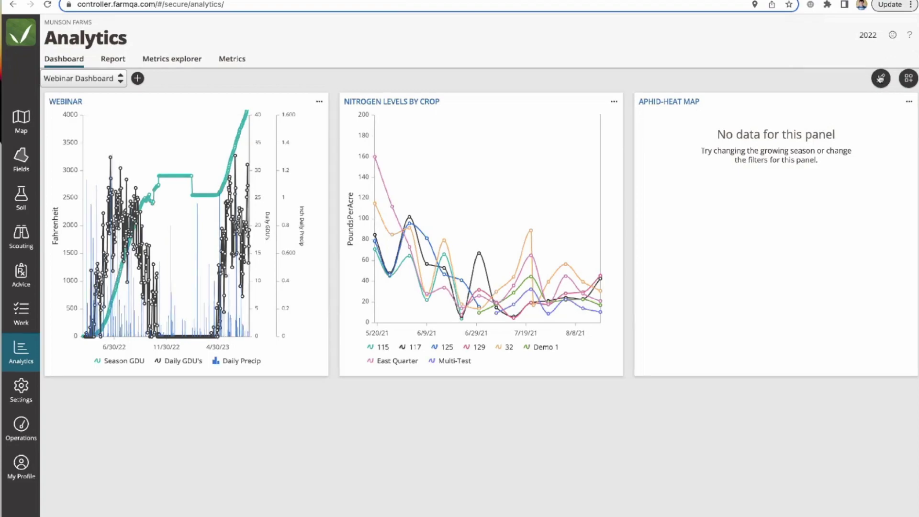
# Step: Widen the WEBINAR panel to full width, rearrange and widen Nitrogen Levels by Crop, and save the layout
pyautogui.click(882, 80)
pyautogui.moveTo(321, 373); pyautogui.dragTo(791, 334)
pyautogui.scroll(-3, 729, 301)
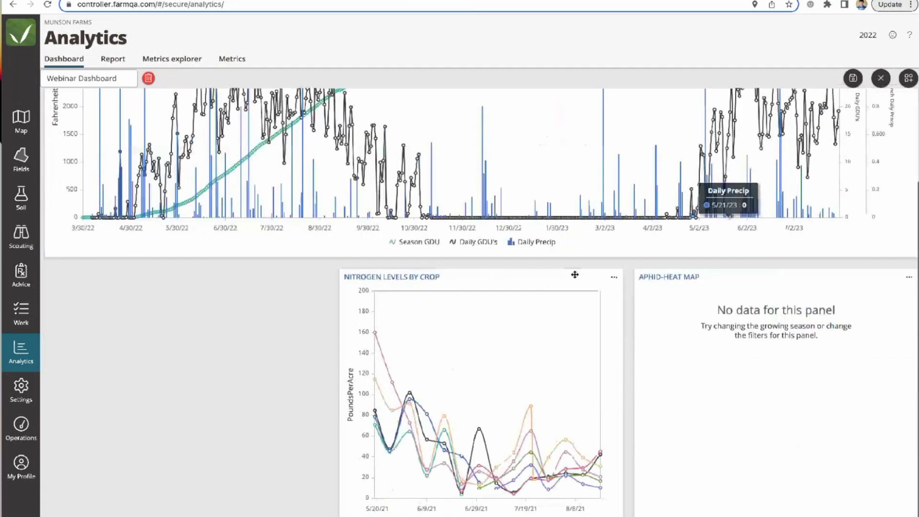
pyautogui.moveTo(616, 281); pyautogui.dragTo(286, 286)
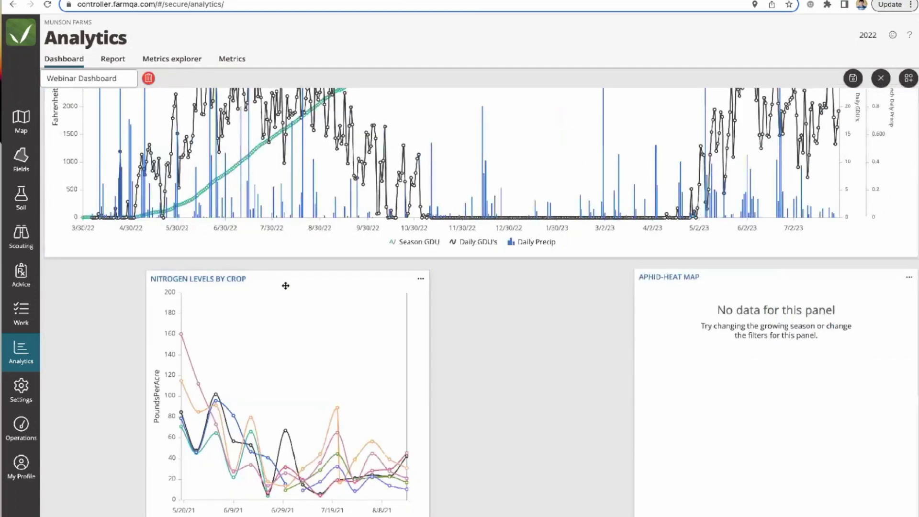
pyautogui.scroll(-1, 353, 437)
pyautogui.moveTo(337, 505); pyautogui.dragTo(665, 503)
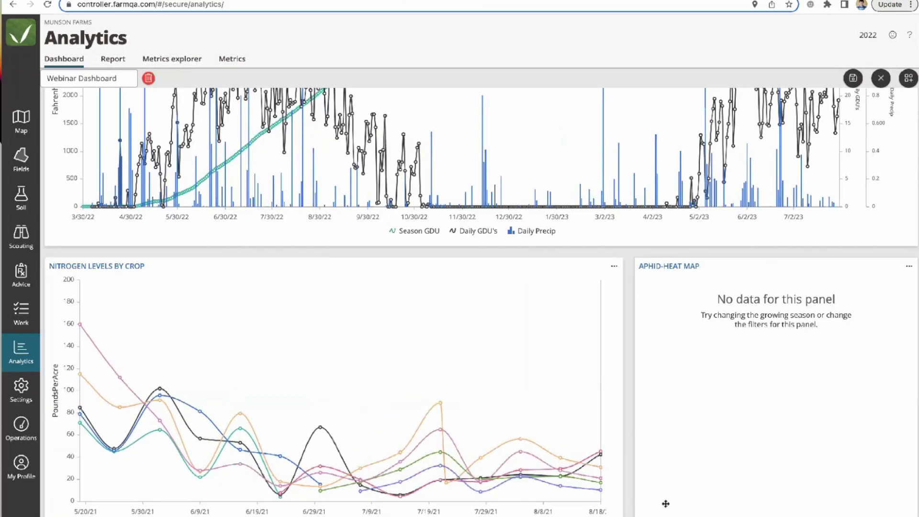
pyautogui.scroll(5, 563, 364)
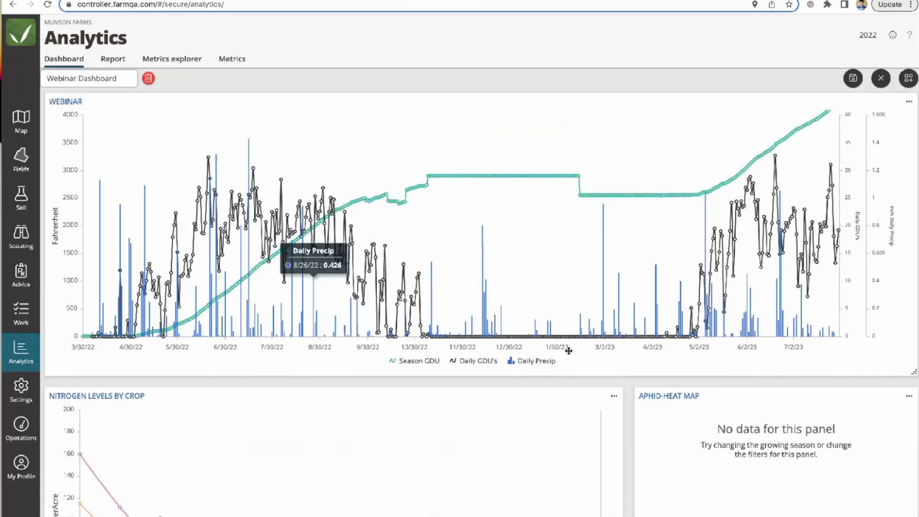
pyautogui.click(854, 79)
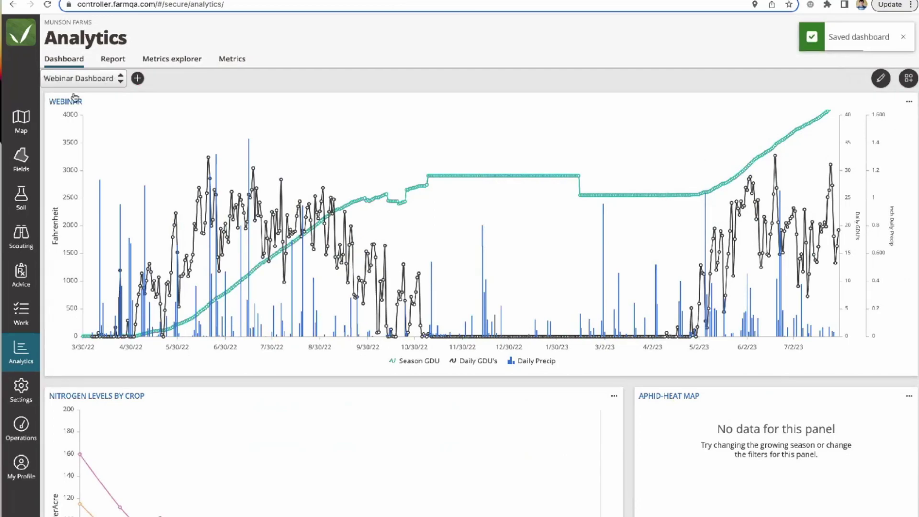
pyautogui.click(19, 127)
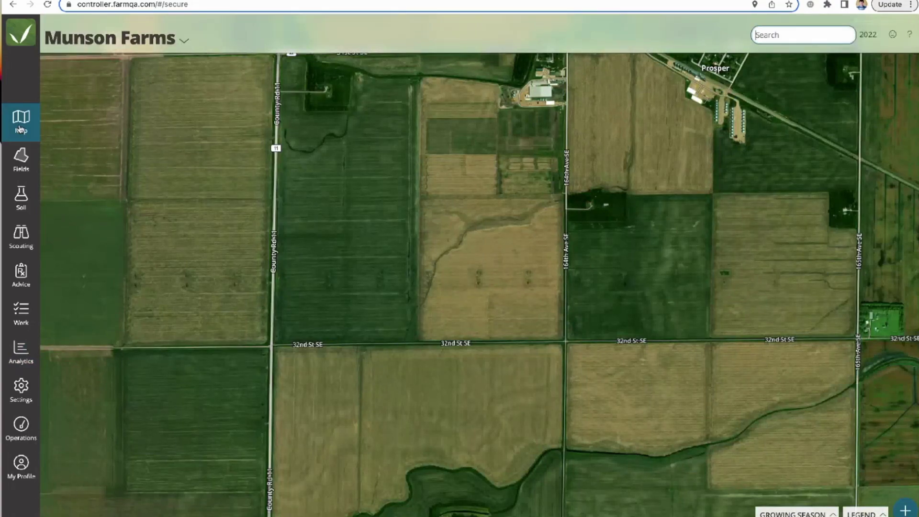
# Step: Reopen Webinar Dashboard from the dashboard list and scroll through its saved panels
pyautogui.click(21, 357)
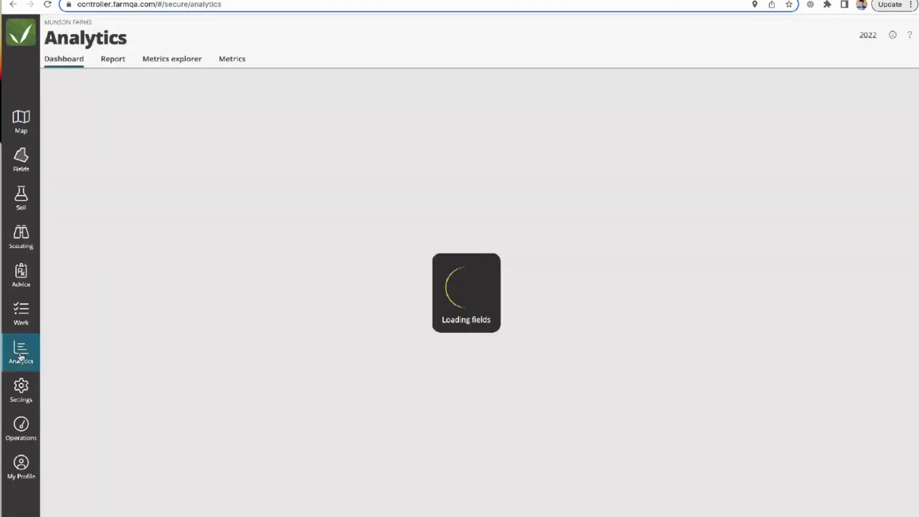
pyautogui.click(98, 81)
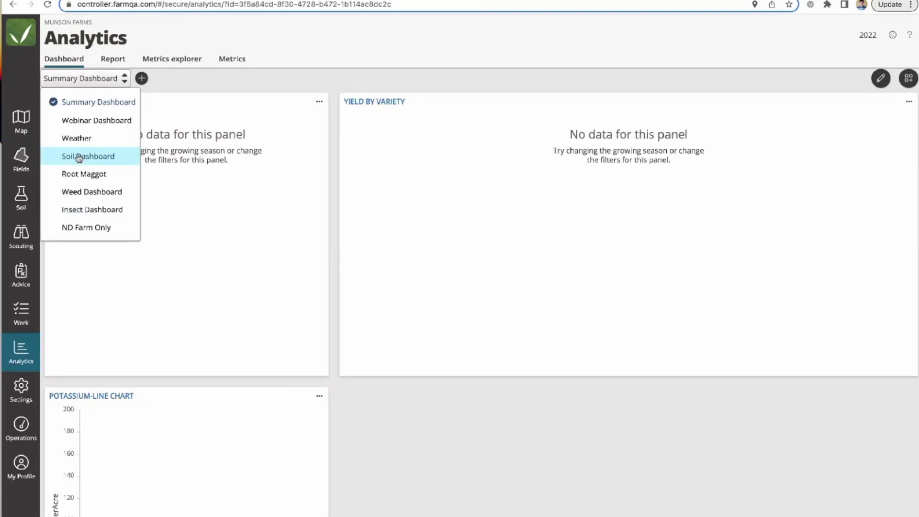
pyautogui.click(93, 121)
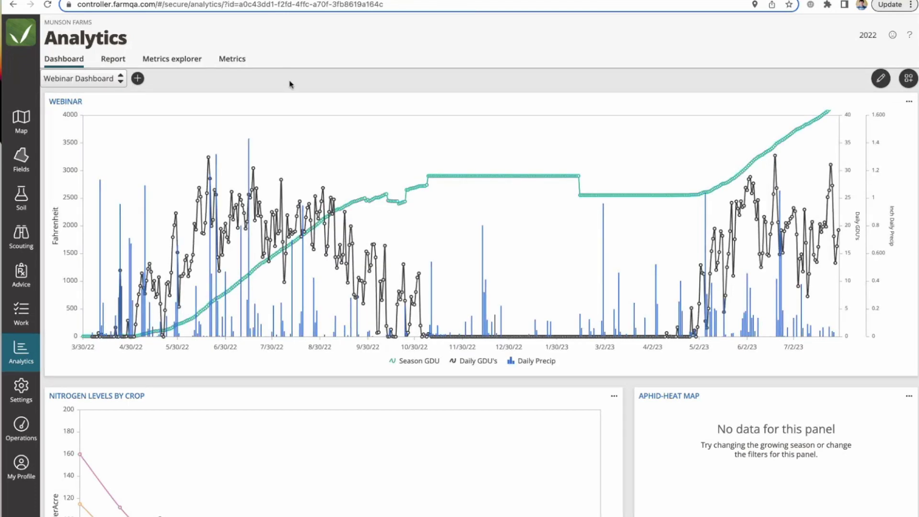
pyautogui.scroll(-2, 284, 241)
pyautogui.scroll(-1, 284, 241)
pyautogui.scroll(3, 284, 241)
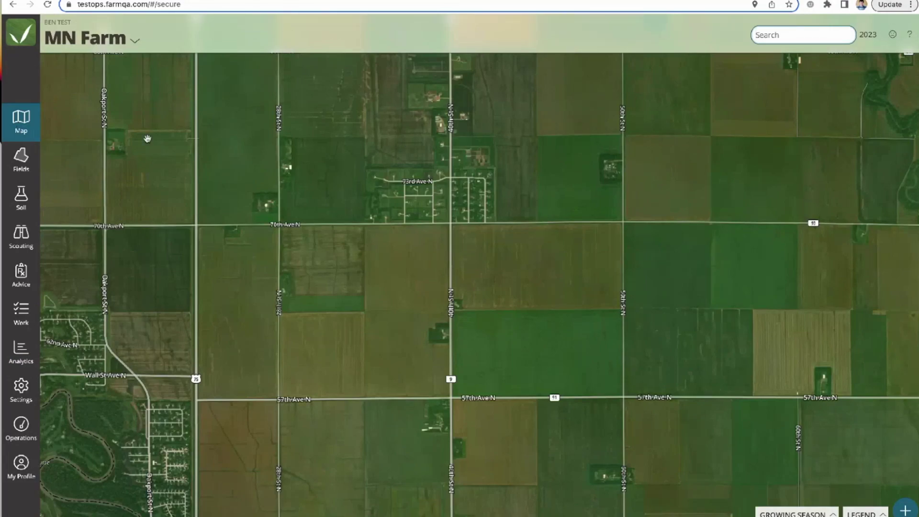
# Step: Switch to the Layer Example layer, fit the map to all fields, and open field F30's details
pyautogui.click(101, 40)
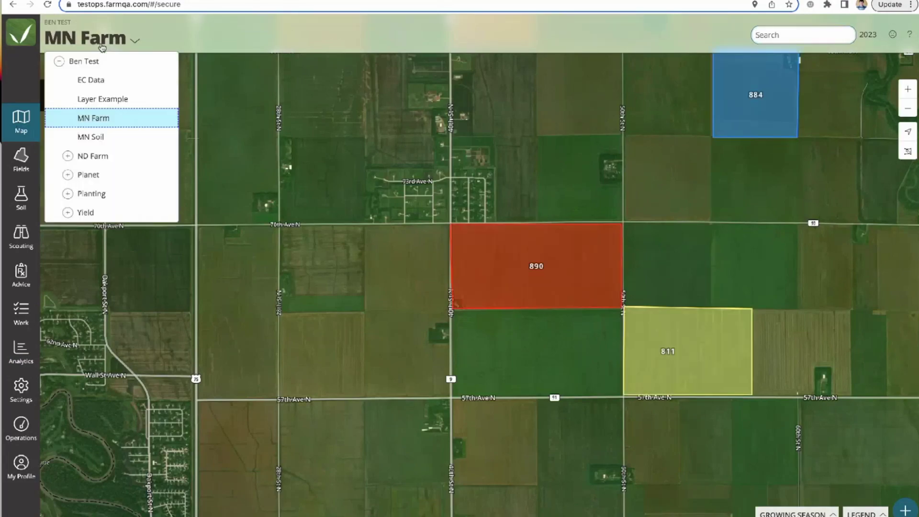
pyautogui.click(95, 99)
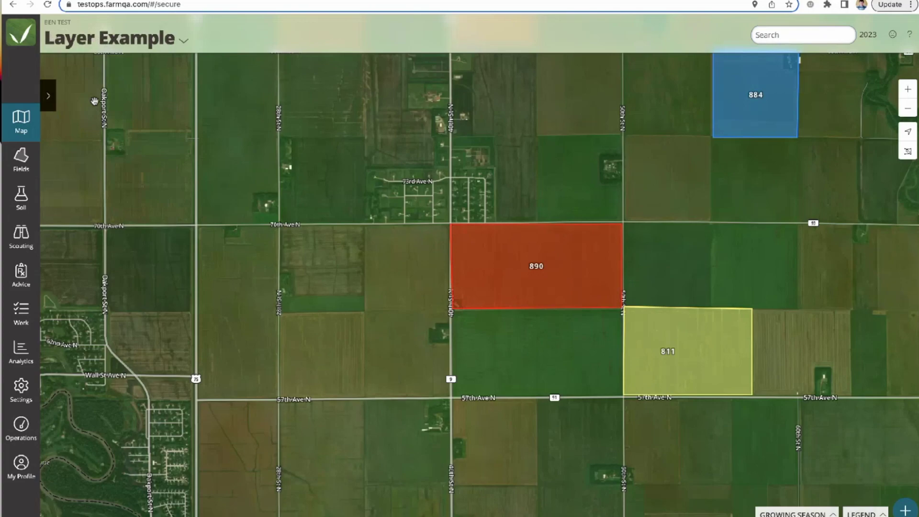
pyautogui.click(909, 153)
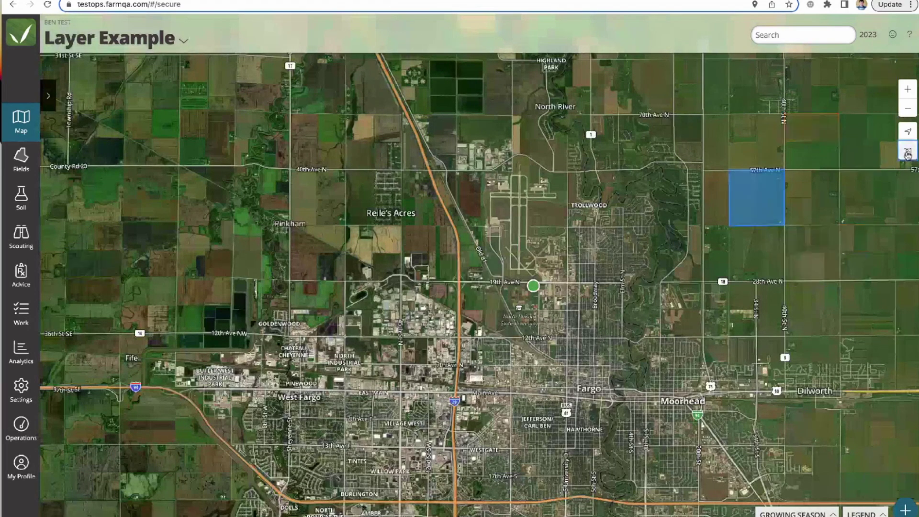
pyautogui.click(908, 153)
pyautogui.scroll(2, 394, 305)
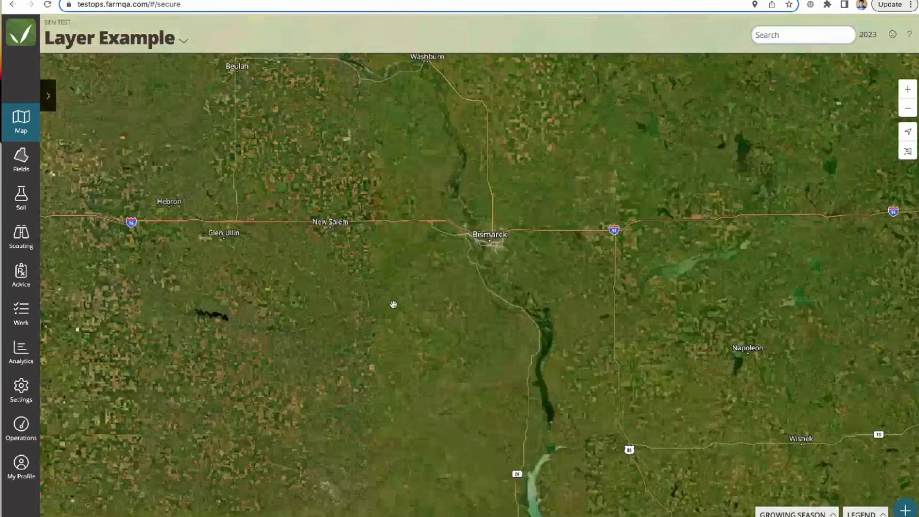
pyautogui.scroll(-1, 157, 337)
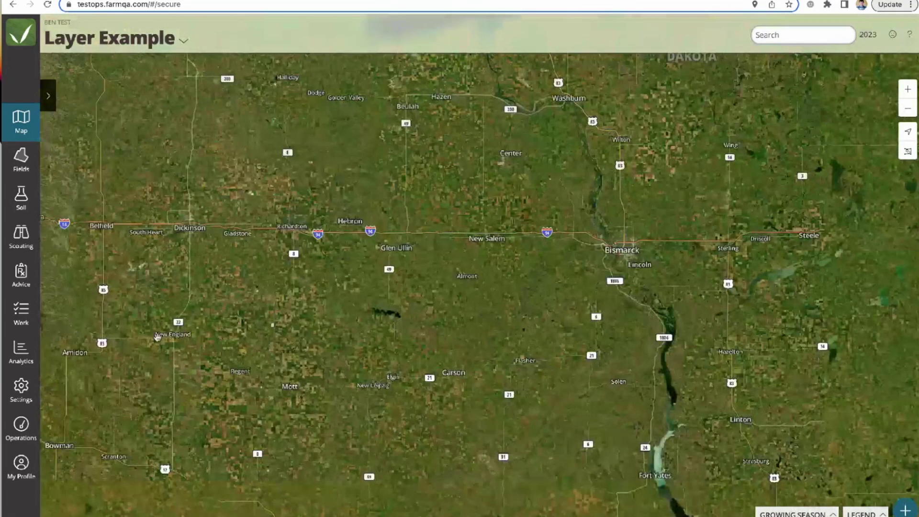
pyautogui.scroll(5, 389, 237)
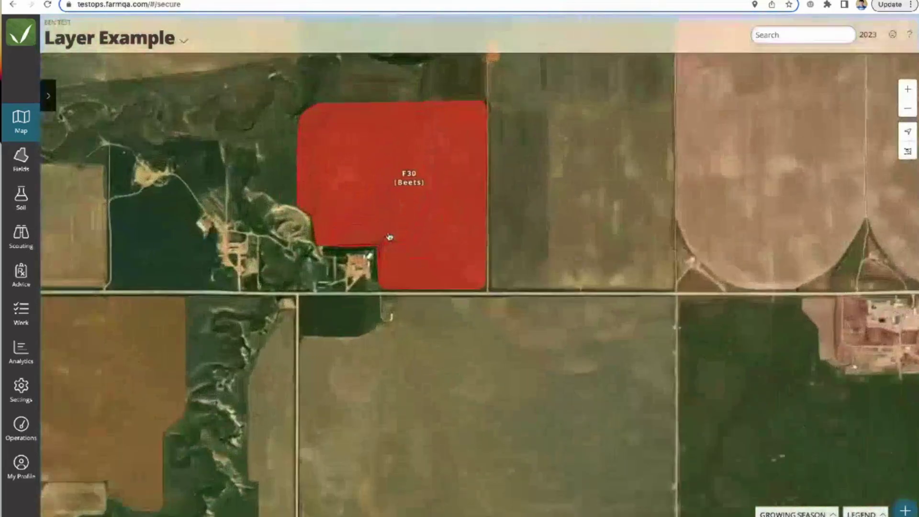
pyautogui.click(389, 237)
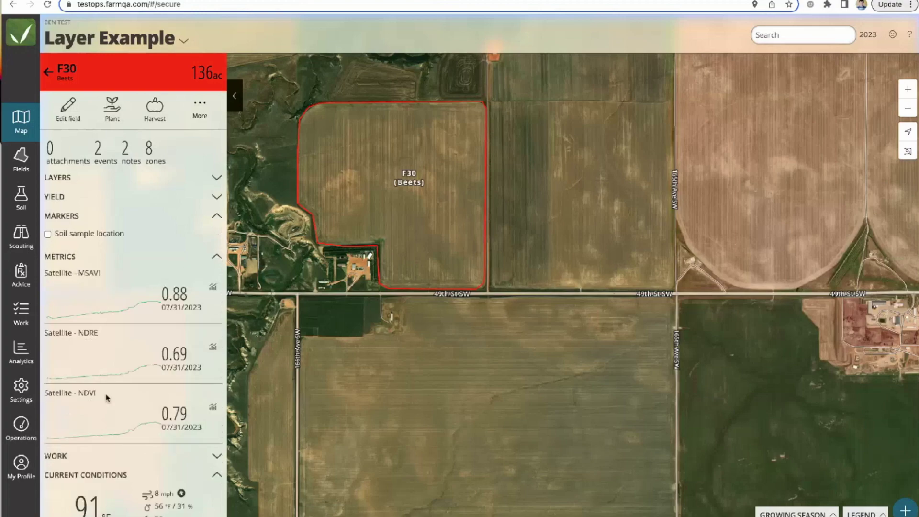
# Step: Open F30's full Satellite - NDVI chart and switch it to the Histogram view for July 31, 2023
pyautogui.scroll(-1, 128, 346)
pyautogui.scroll(-2, 128, 346)
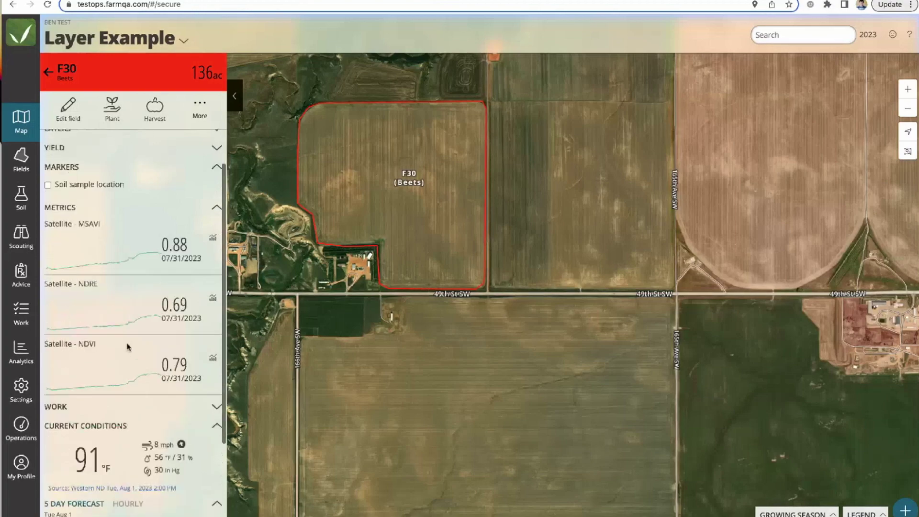
pyautogui.click(213, 360)
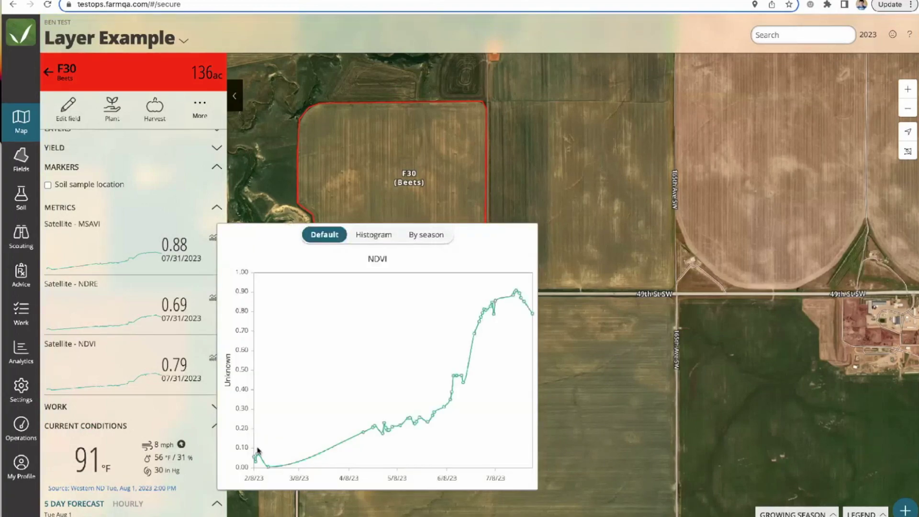
pyautogui.moveTo(277, 468)
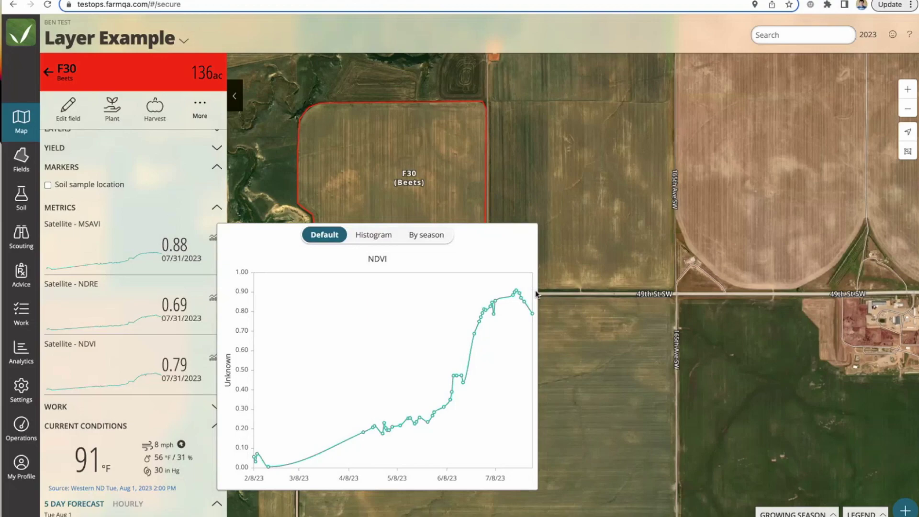
pyautogui.click(386, 240)
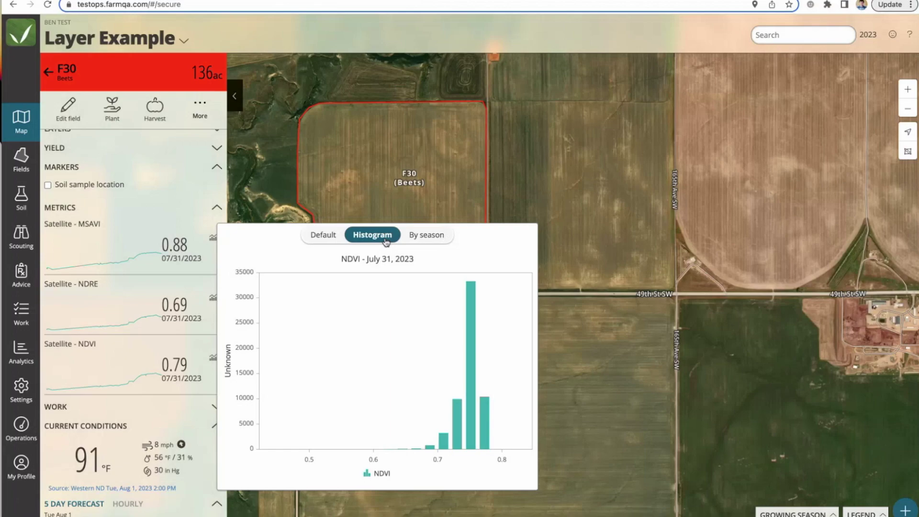
# Step: Show F30's NDVI by season with only the 2023 and Average excl. current lines visible
pyautogui.click(423, 245)
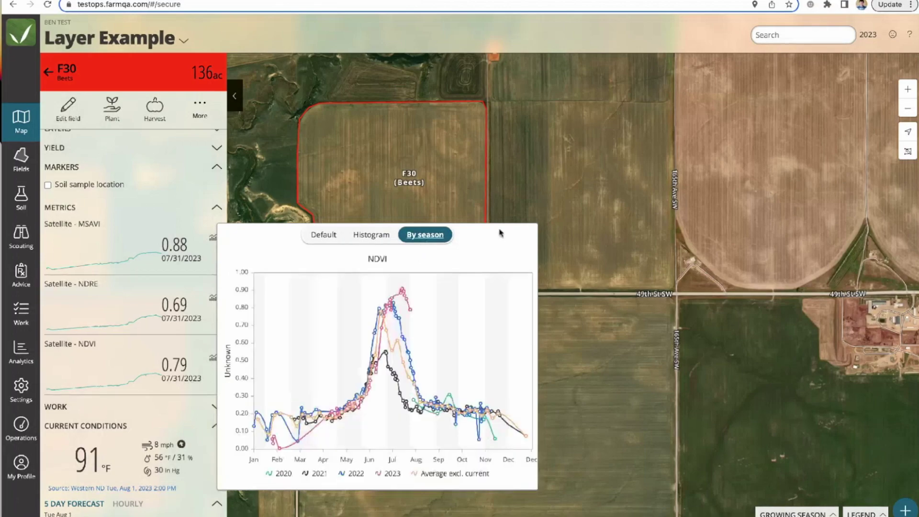
pyautogui.moveTo(413, 411)
pyautogui.click(354, 473)
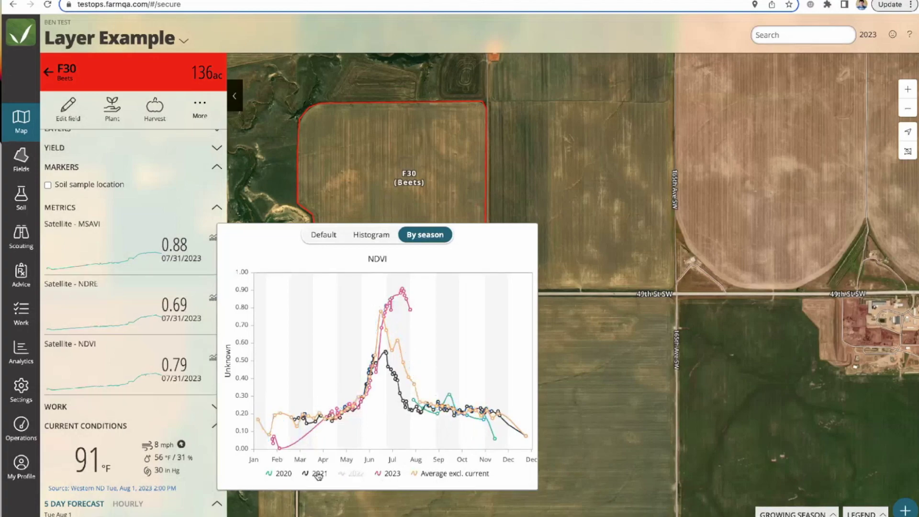
pyautogui.click(316, 474)
pyautogui.click(446, 475)
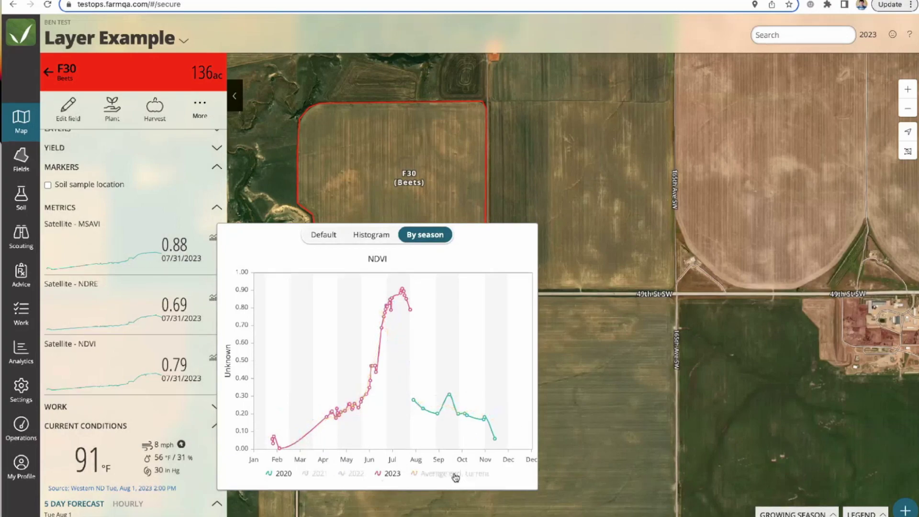
pyautogui.click(440, 479)
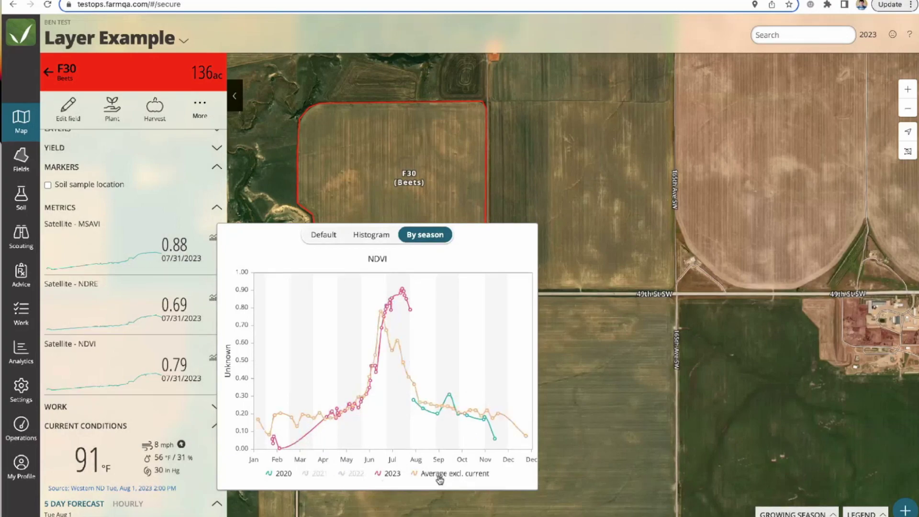
pyautogui.click(295, 475)
pyautogui.click(318, 474)
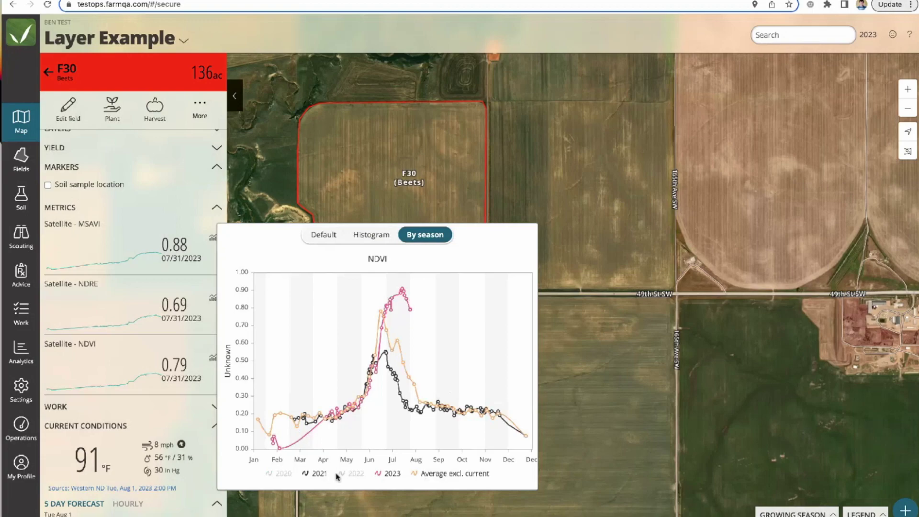
pyautogui.click(428, 476)
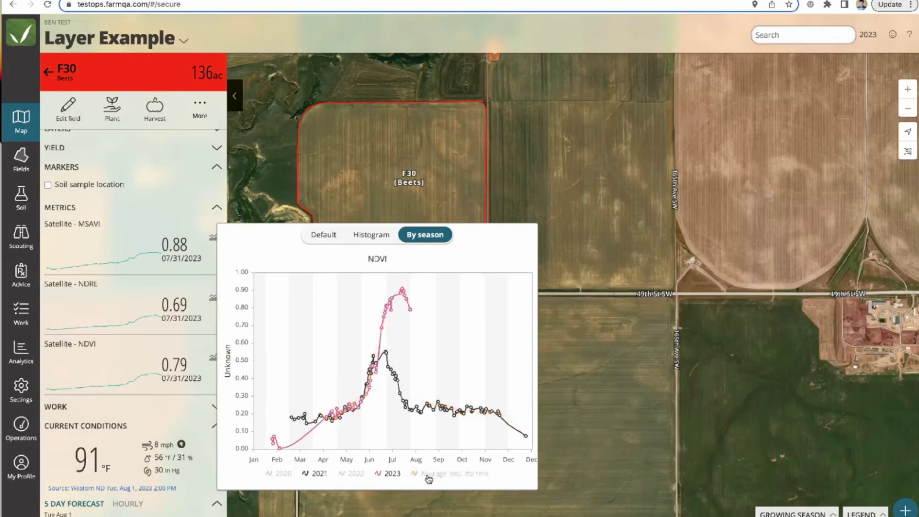
pyautogui.moveTo(415, 301)
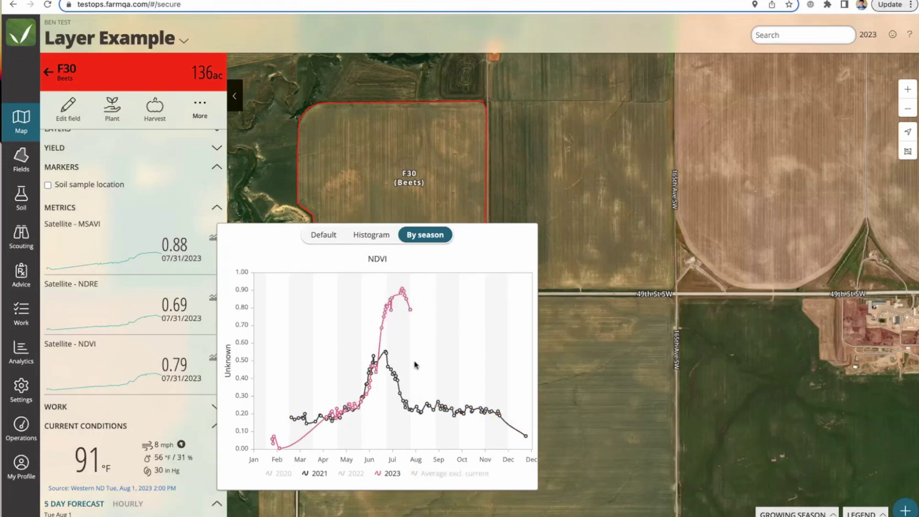
pyautogui.click(317, 474)
pyautogui.click(433, 475)
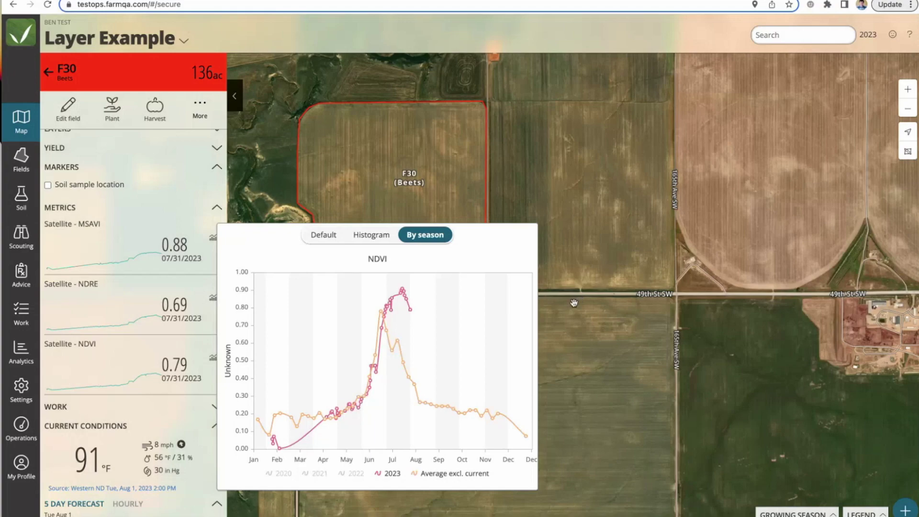
# Step: Open the Analytics Imagery dashboard with All Imagery, NDVI Overseasons and NDVI by Field charts
pyautogui.click(27, 352)
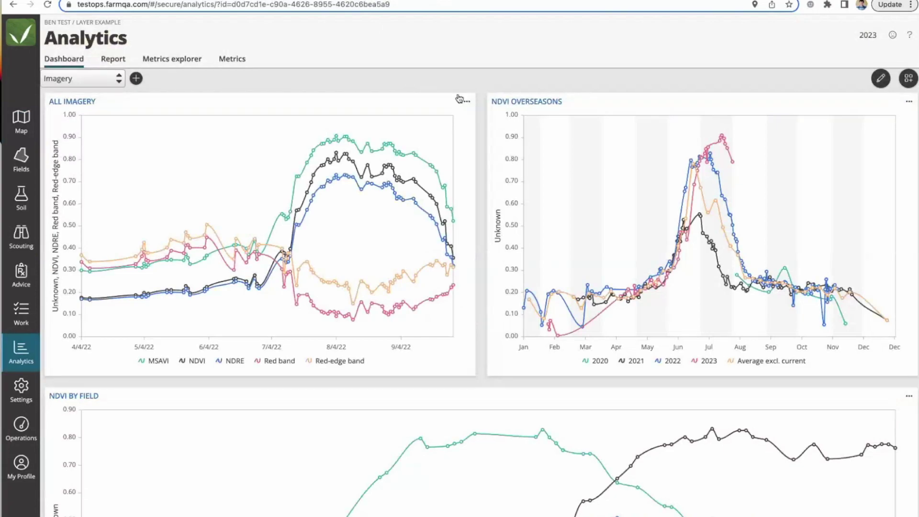
# Step: Bring the grape farm's browser window up full screen and show its 2023 fields report table
pyautogui.moveTo(623, 293)
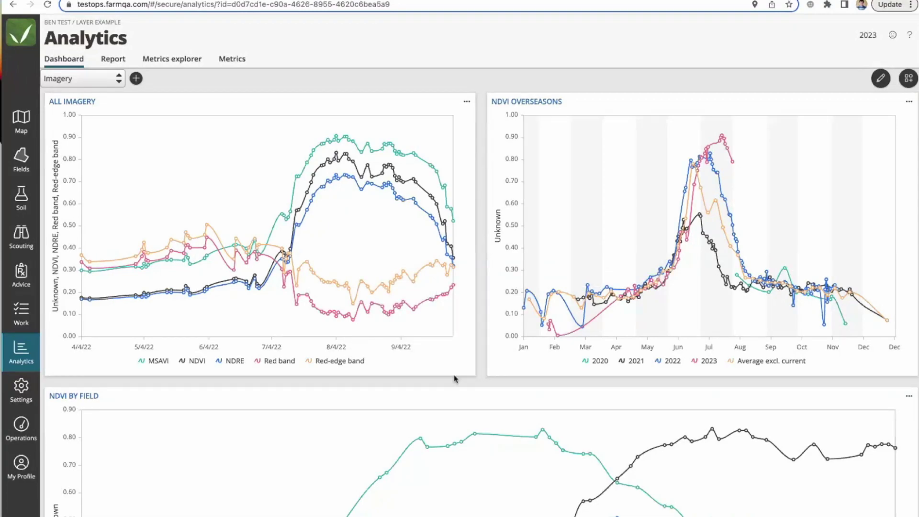
pyautogui.scroll(-1, 411, 378)
pyautogui.scroll(-2, 455, 378)
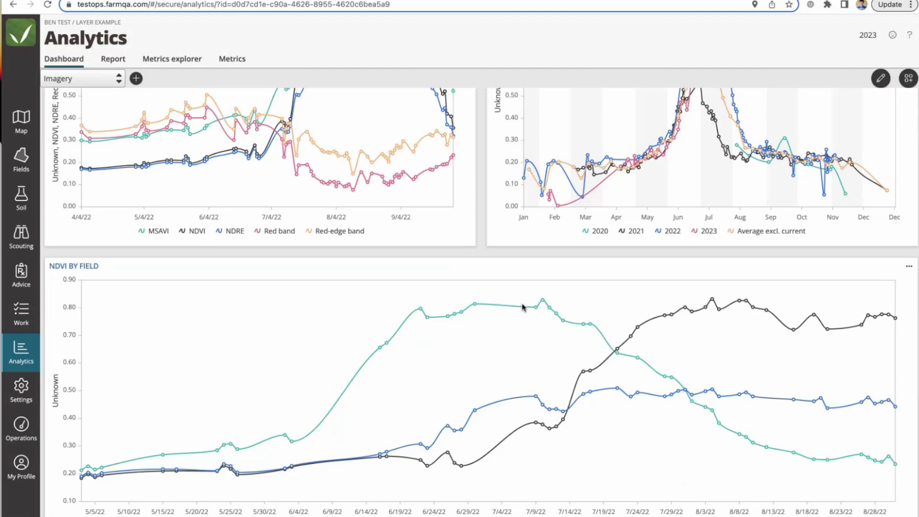
pyautogui.scroll(3, 499, 265)
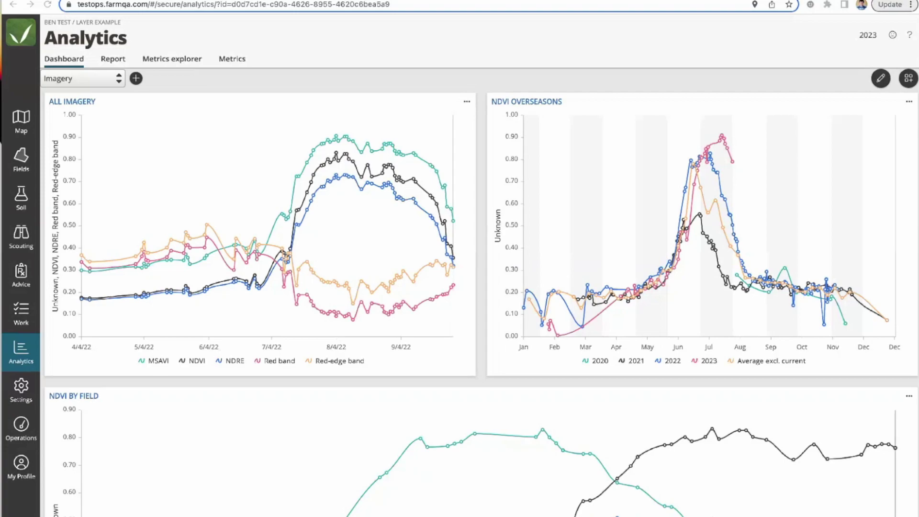
pyautogui.moveTo(918, 6); pyautogui.dragTo(424, 7)
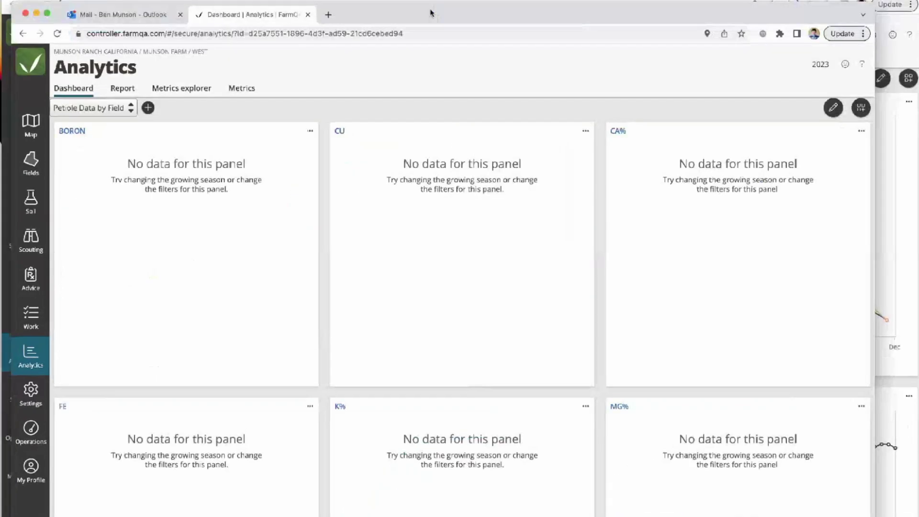
pyautogui.click(38, 7)
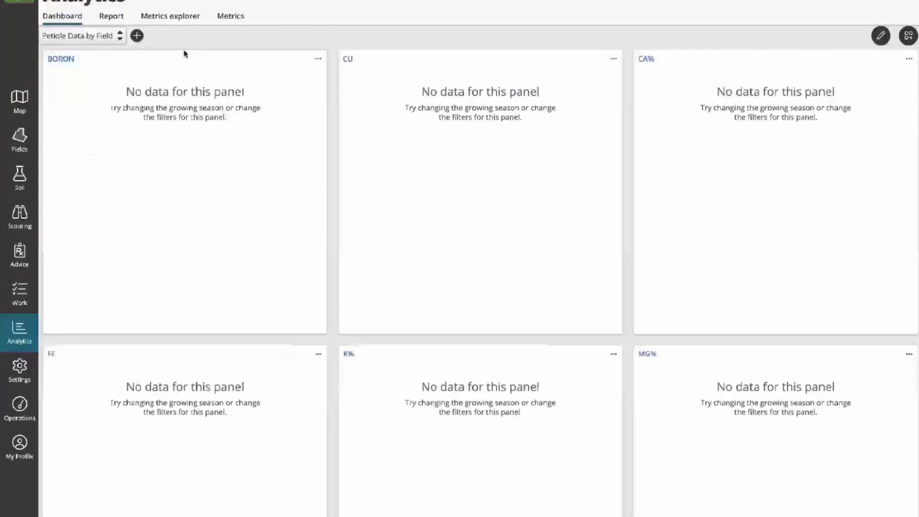
pyautogui.click(167, 19)
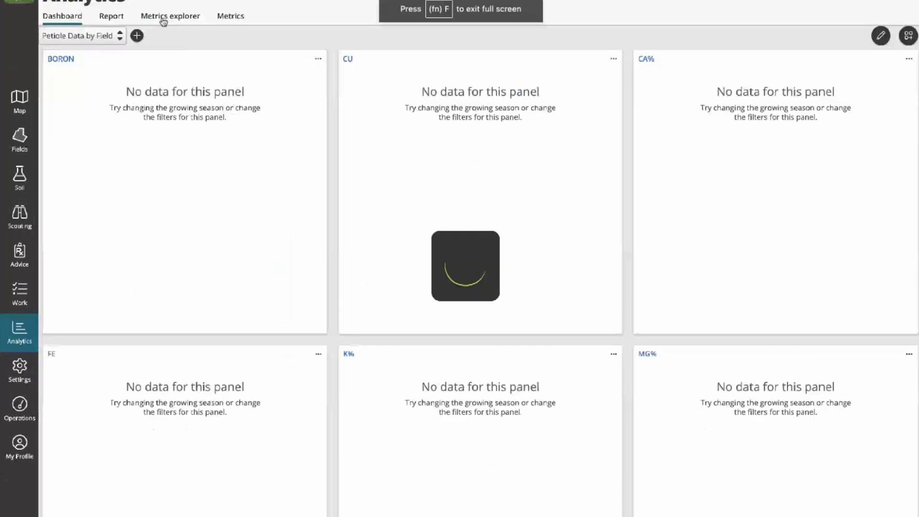
pyautogui.click(120, 21)
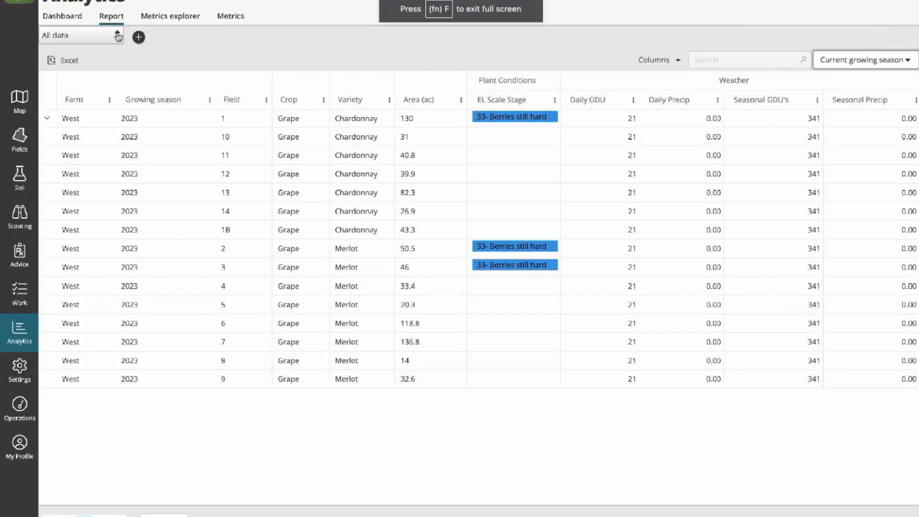
# Step: Switch the report to Petiole Data, change the season, and chart field 10's K% values
pyautogui.click(115, 38)
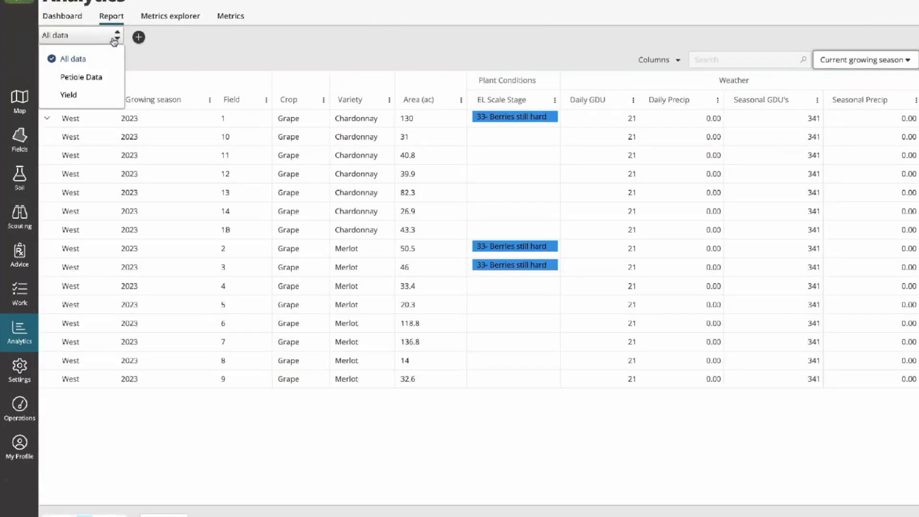
pyautogui.click(94, 77)
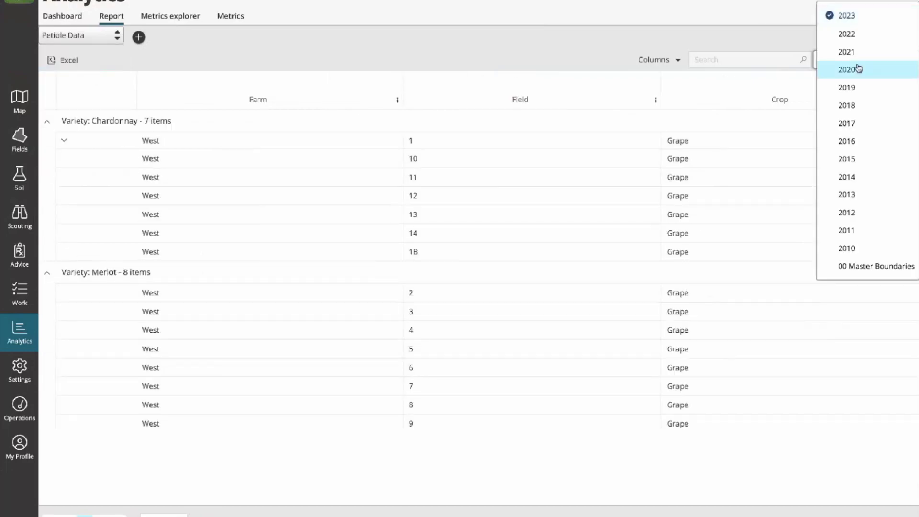
pyautogui.click(858, 67)
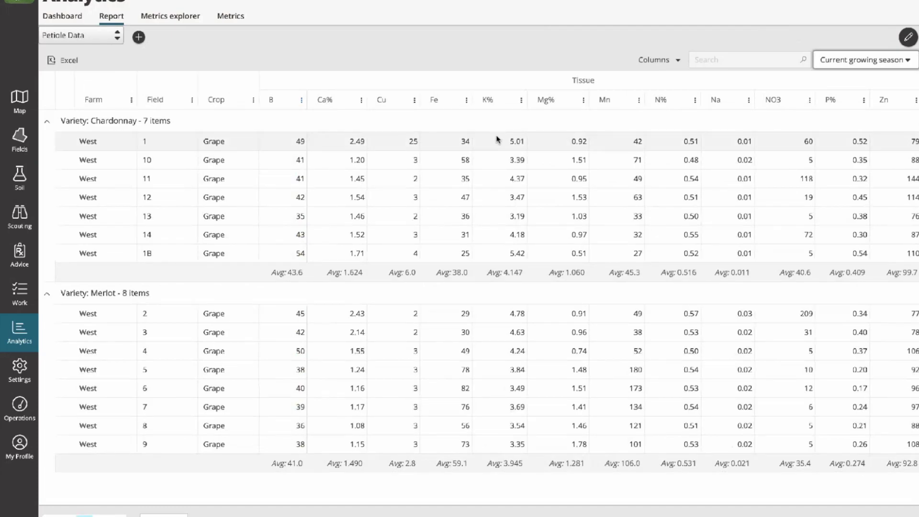
pyautogui.click(506, 155)
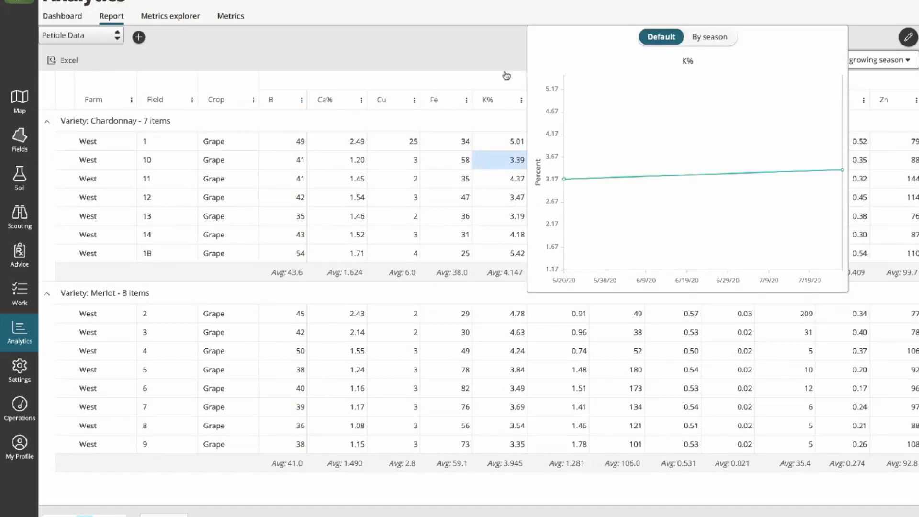
# Step: Close the K% trend chart and list the saved Views in the Metrics explorer
pyautogui.click(491, 54)
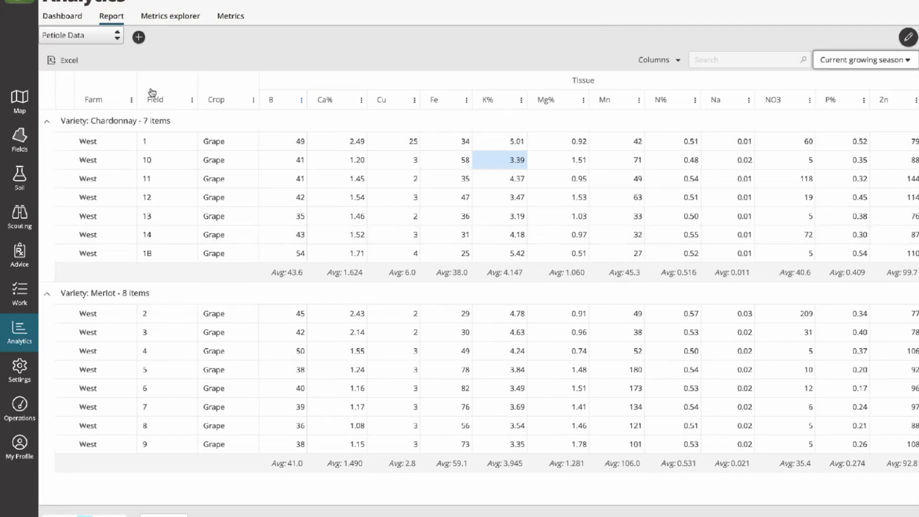
pyautogui.click(166, 21)
pyautogui.click(148, 40)
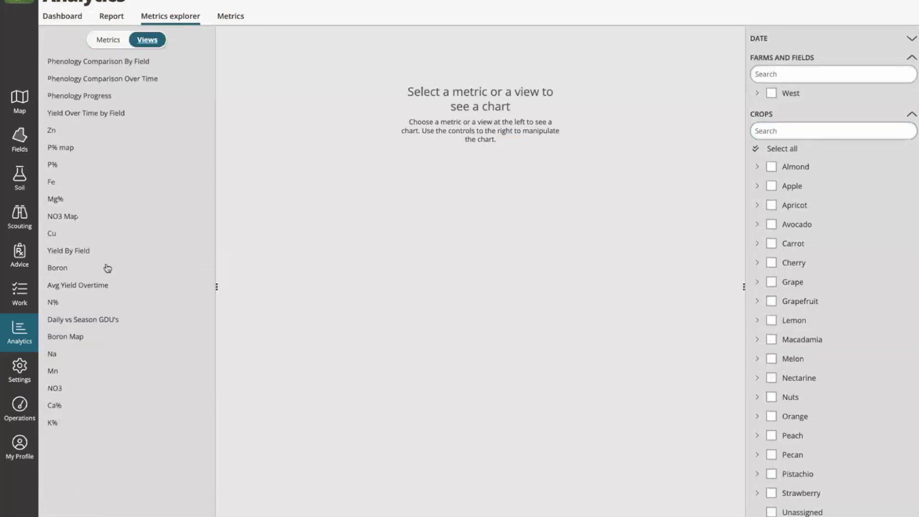
# Step: Go back to the dashboards to see Boron, Cu, Ca%, Fe, K% and Mg% bar charts by field
pyautogui.click(68, 24)
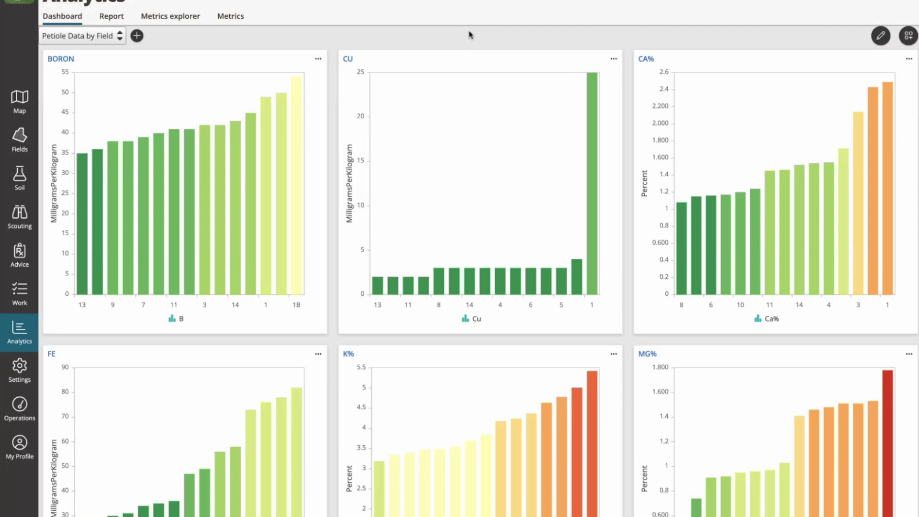
# Step: Review the petiole nutrient charts and load the 2018 season's data into them
pyautogui.scroll(-3, 456, 171)
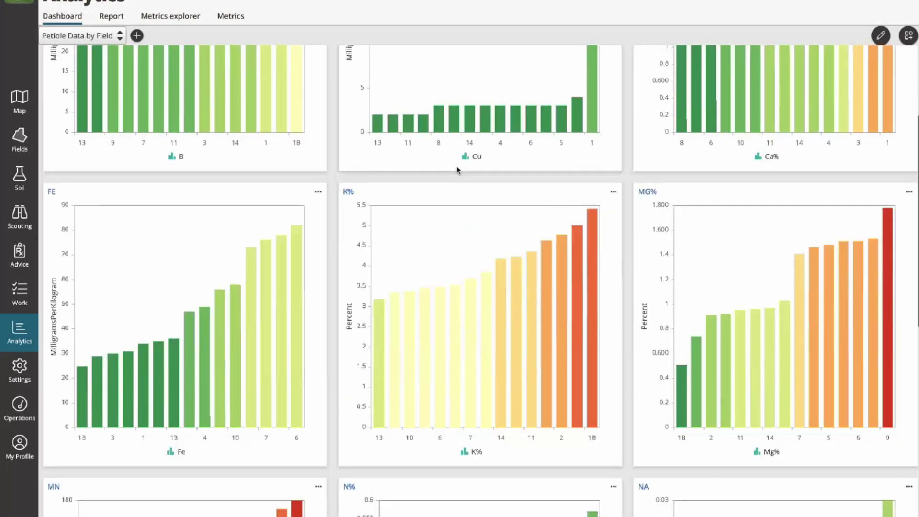
pyautogui.scroll(-1, 457, 170)
pyautogui.moveTo(591, 257)
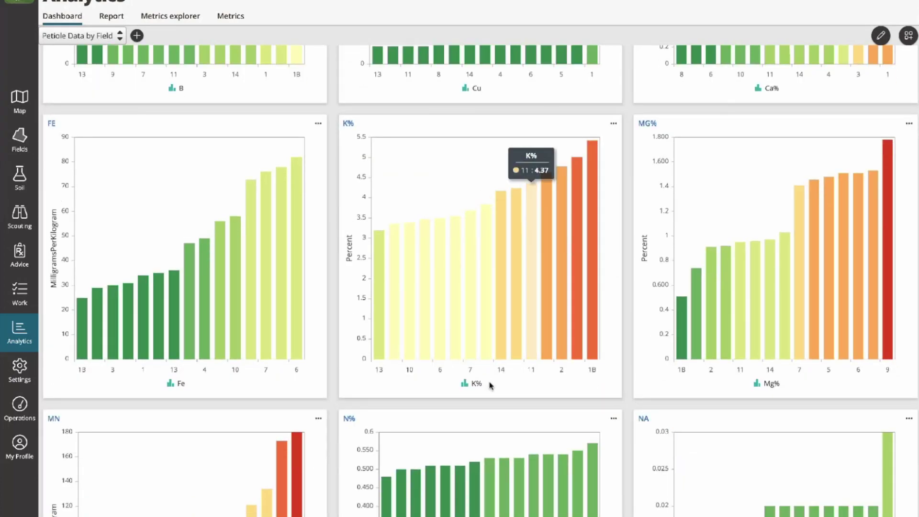
pyautogui.scroll(-2, 829, 379)
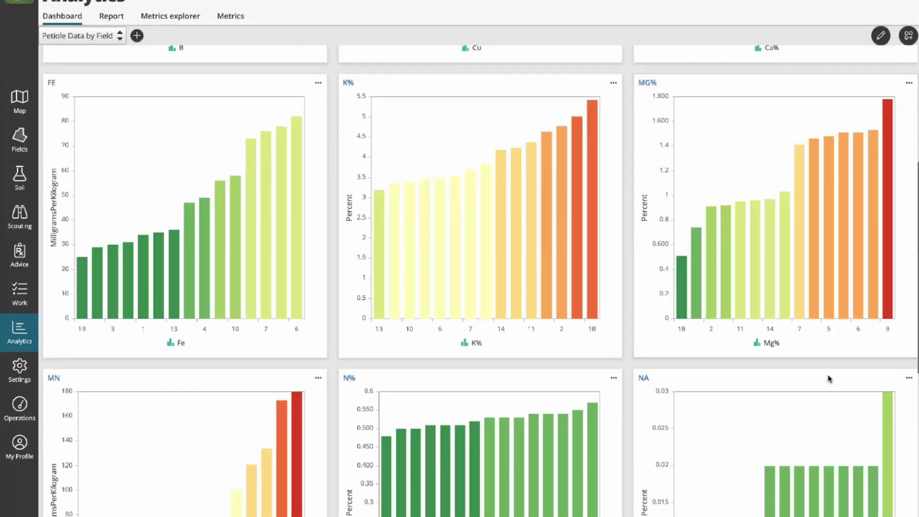
pyautogui.scroll(-1, 830, 379)
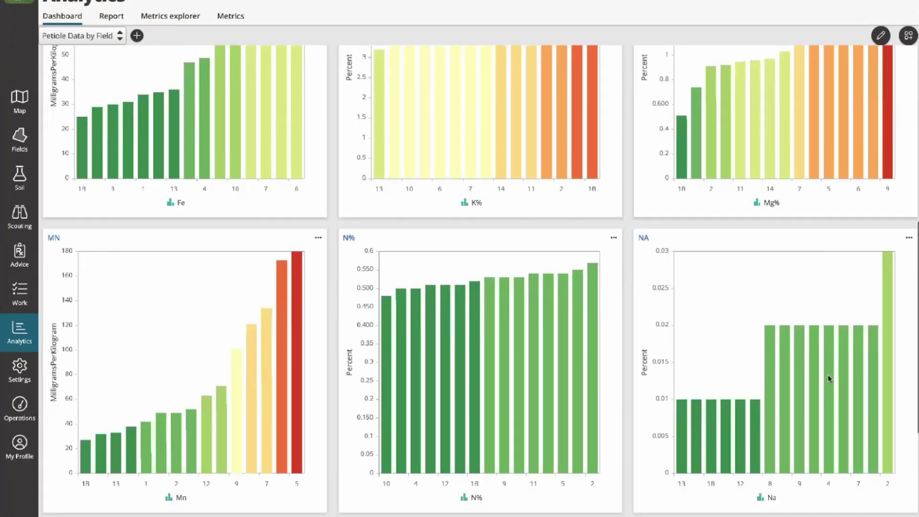
pyautogui.scroll(7, 830, 379)
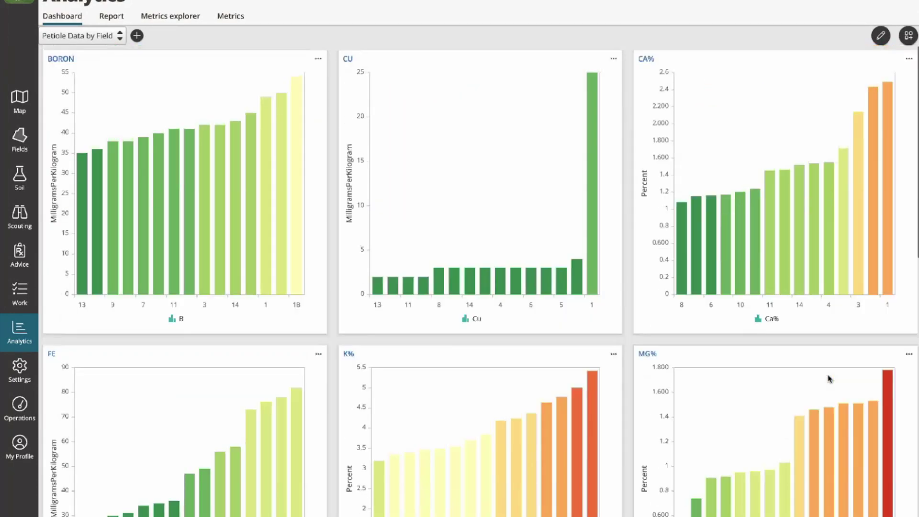
pyautogui.click(872, 1)
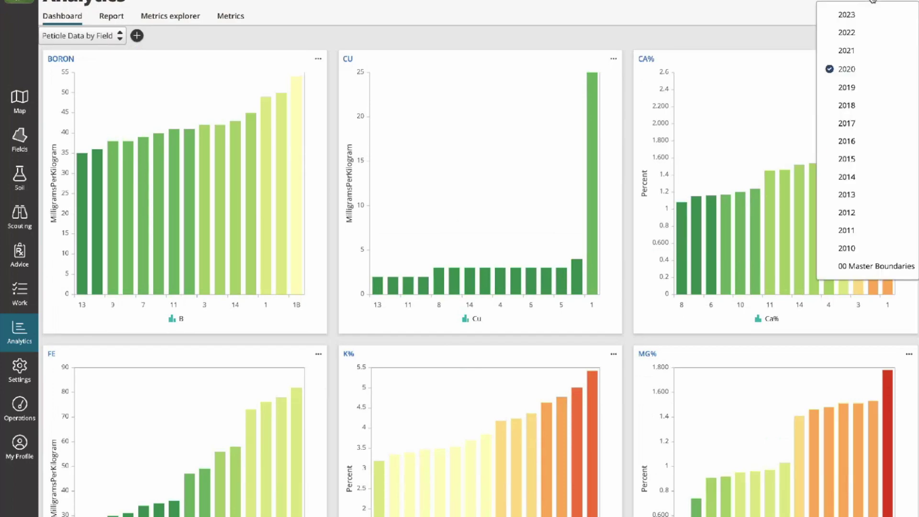
pyautogui.click(847, 106)
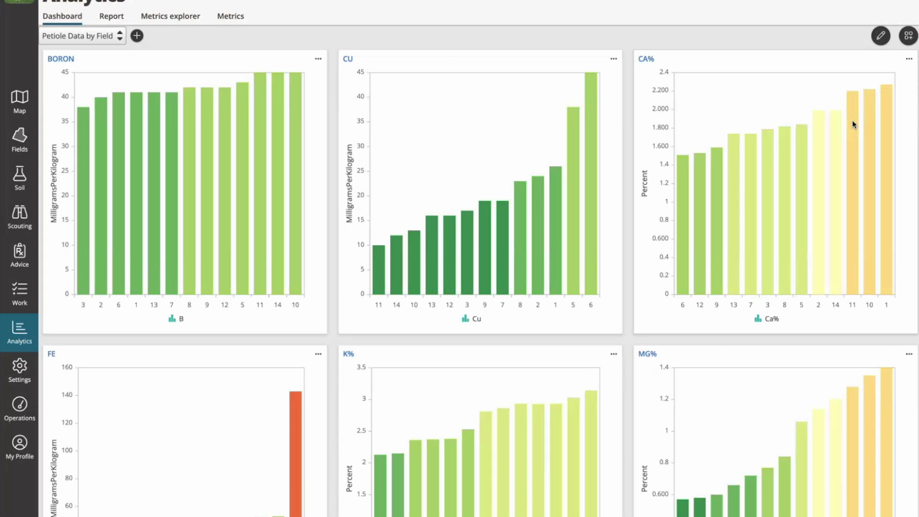
pyautogui.moveTo(834, 146)
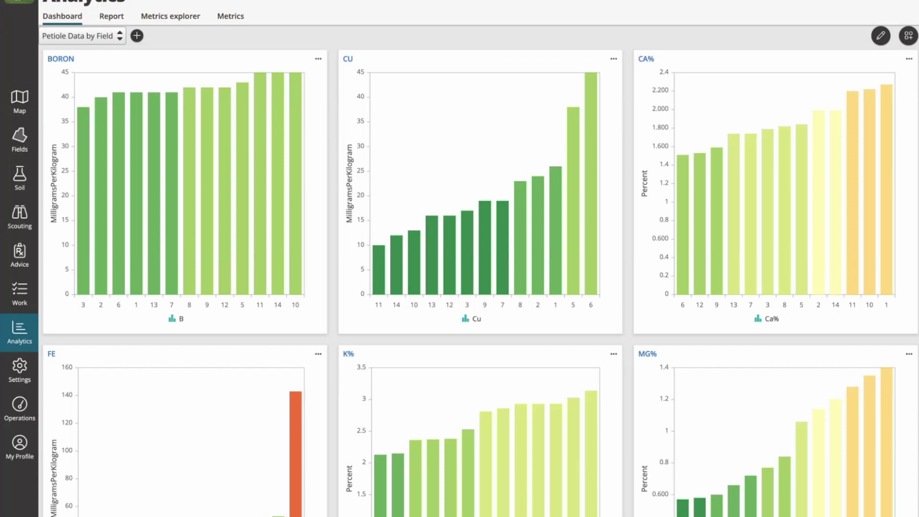
pyautogui.moveTo(136, 116)
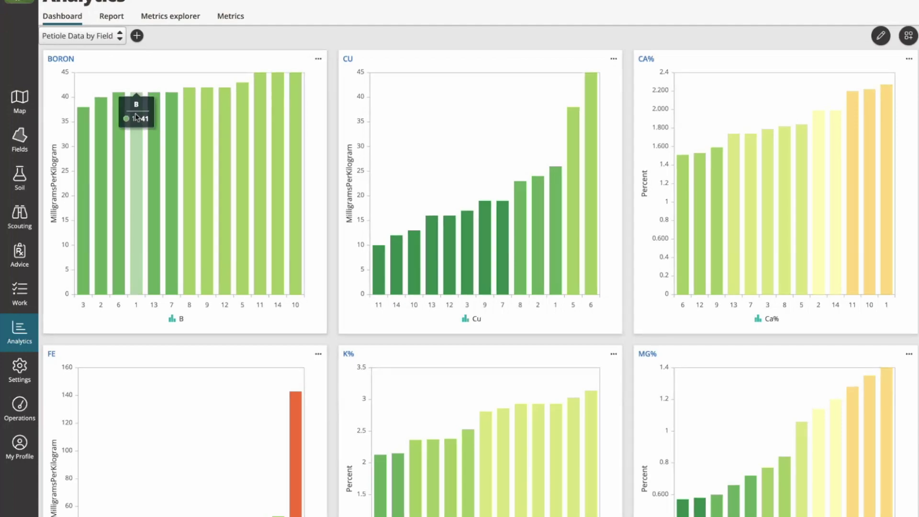
pyautogui.click(119, 36)
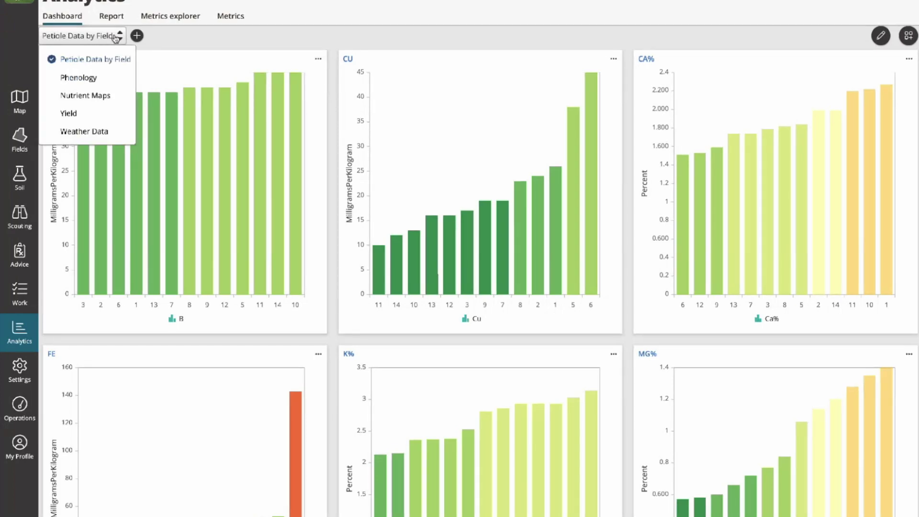
# Step: Show the Phenology dashboard for the 2022 season, down to the phenology comparison chart
pyautogui.click(96, 78)
pyautogui.click(852, 3)
pyautogui.click(852, 33)
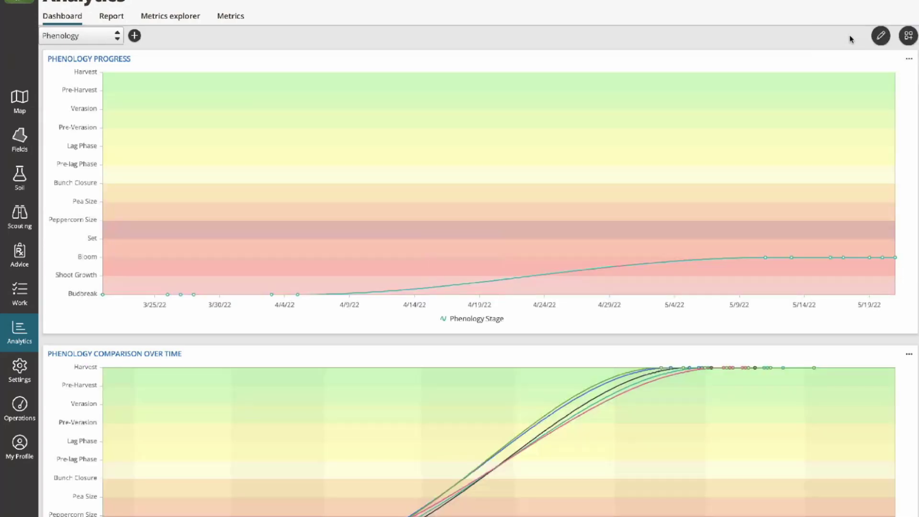
pyautogui.scroll(-1, 742, 51)
pyautogui.moveTo(793, 215)
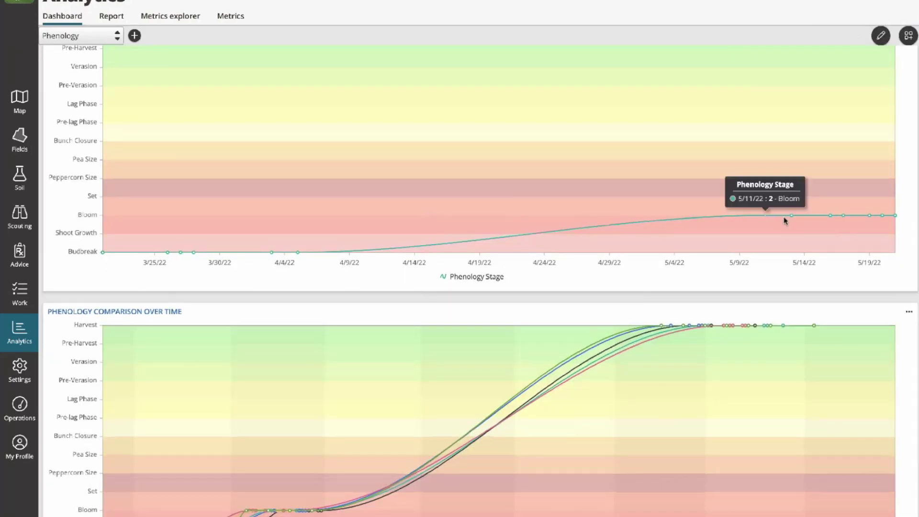
pyautogui.scroll(-1, 795, 218)
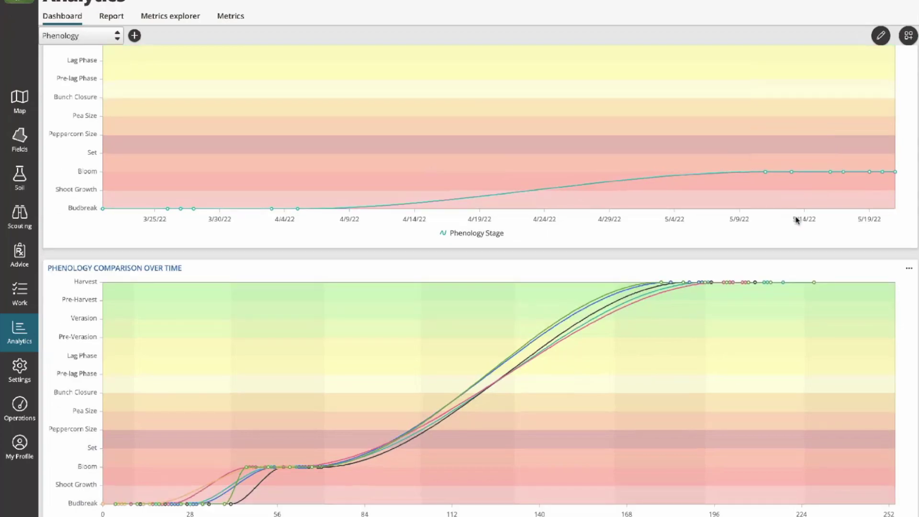
pyautogui.click(91, 35)
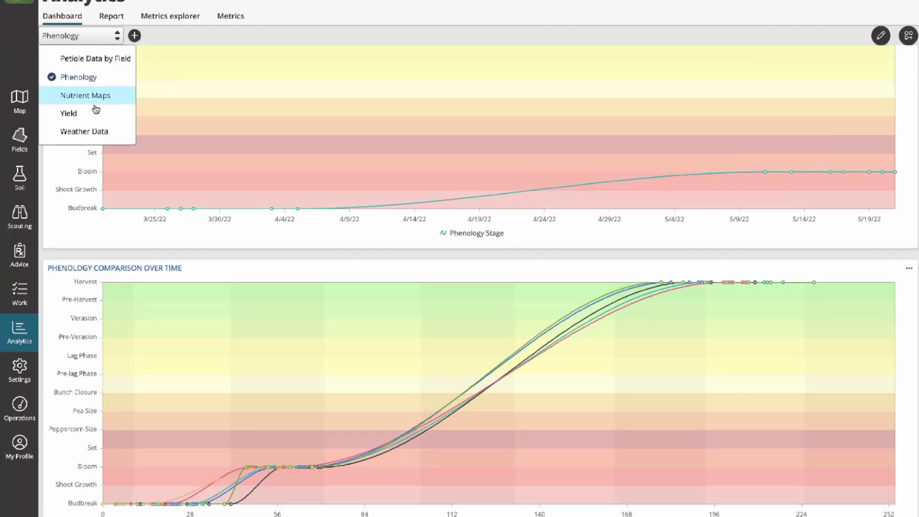
# Step: Open the Yield dashboard and hide the yield lines for fields 2 through 9
pyautogui.click(91, 119)
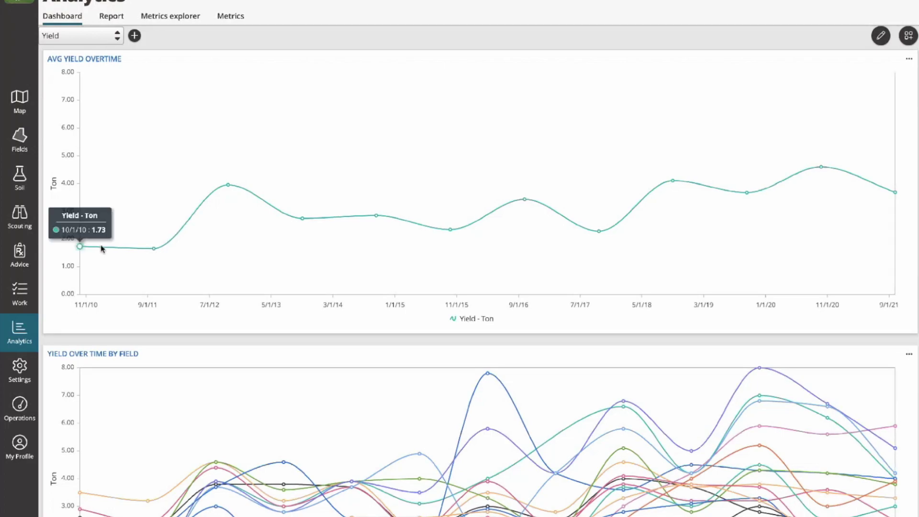
pyautogui.scroll(-4, 469, 254)
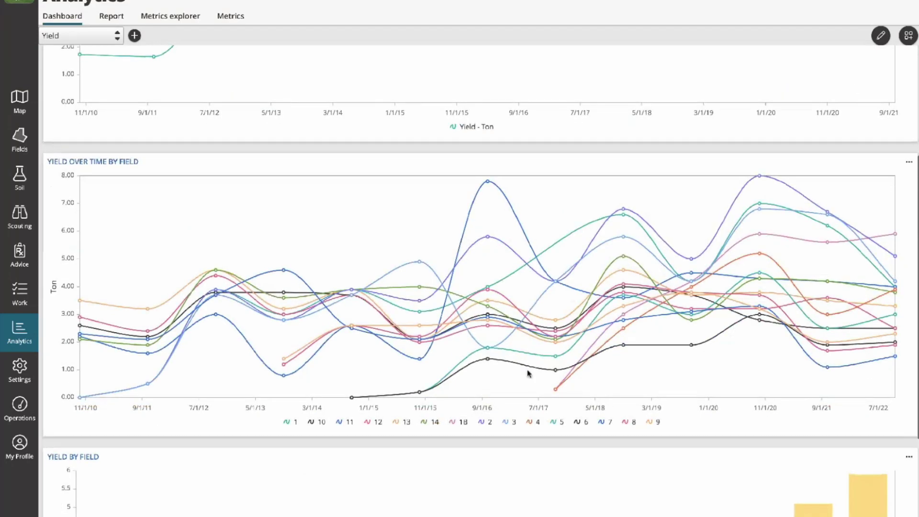
pyautogui.click(655, 424)
pyautogui.click(631, 423)
pyautogui.click(606, 424)
pyautogui.click(582, 424)
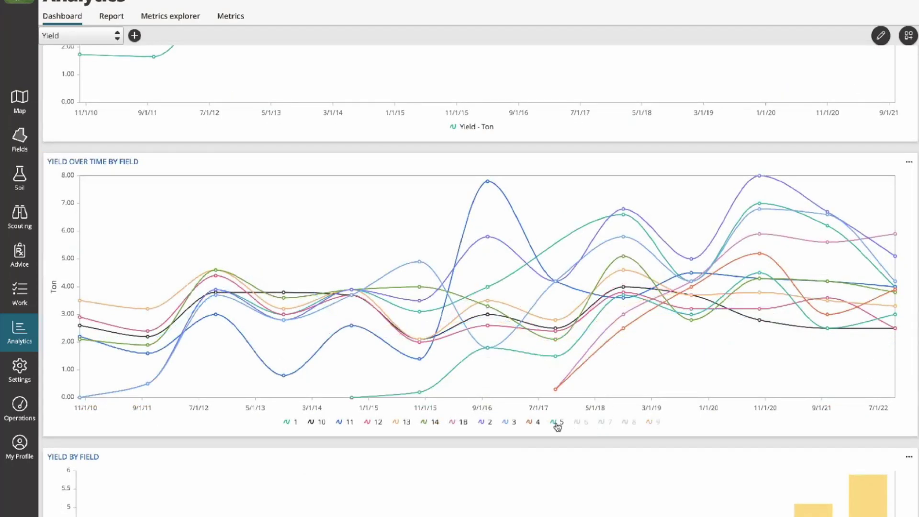
pyautogui.click(557, 423)
pyautogui.click(532, 423)
pyautogui.click(509, 424)
pyautogui.click(485, 423)
# Step: Hide fields 10–13 and 1B so only fields 1 and 14 remain on the yield chart
pyautogui.click(429, 423)
pyautogui.click(405, 423)
pyautogui.click(377, 424)
pyautogui.click(349, 423)
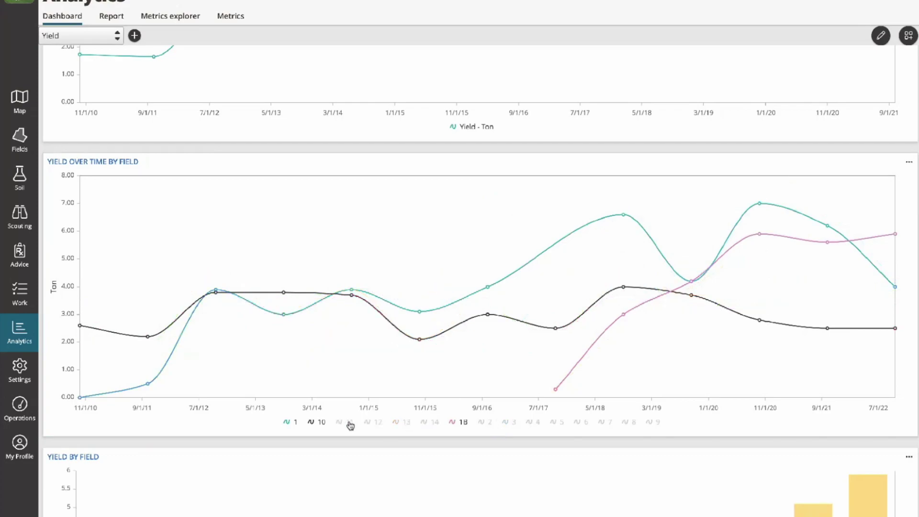
pyautogui.click(321, 423)
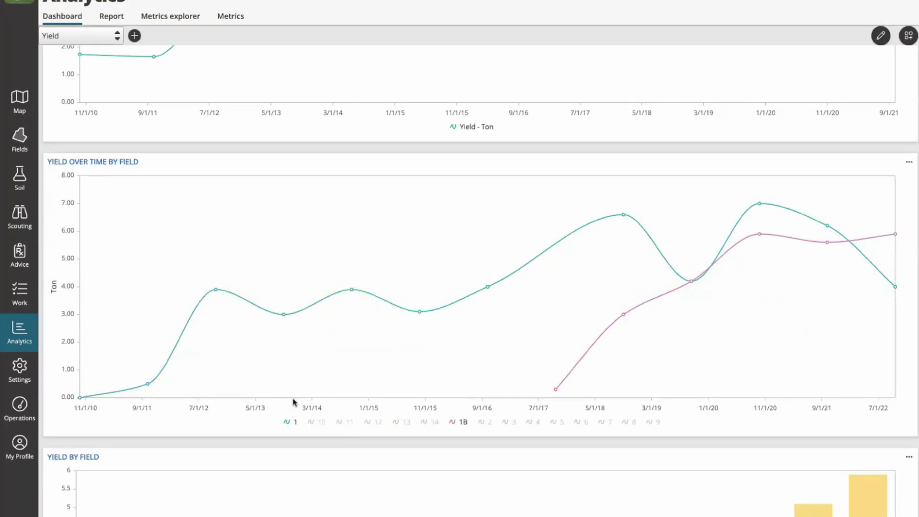
pyautogui.click(459, 424)
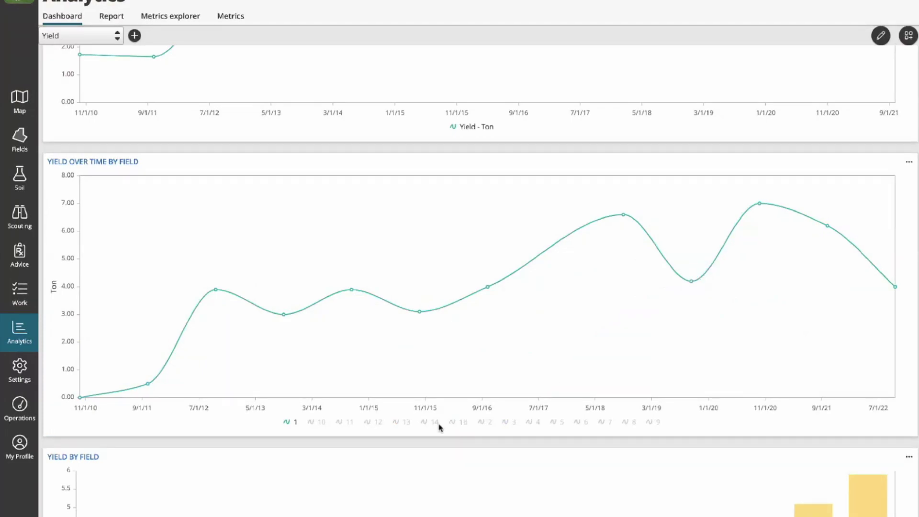
pyautogui.click(433, 424)
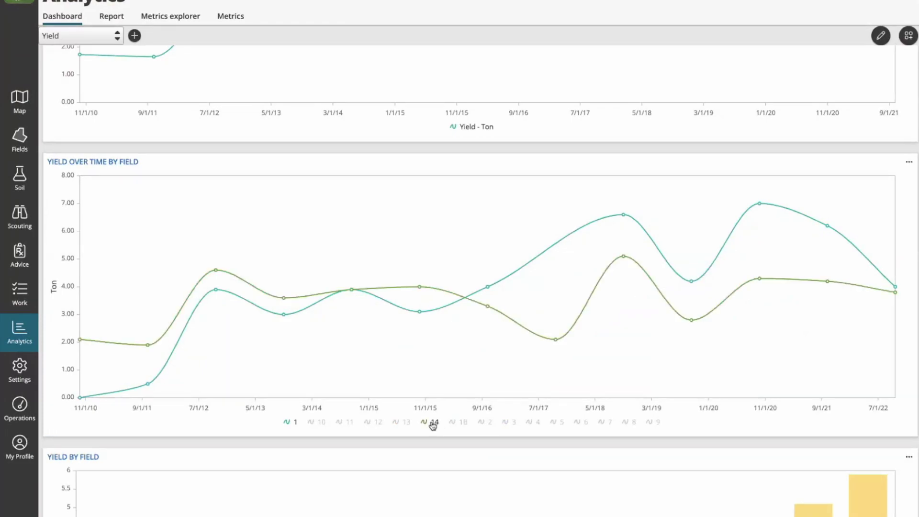
# Step: Return to the Petiole Data by Field dashboard
pyautogui.scroll(-4, 433, 425)
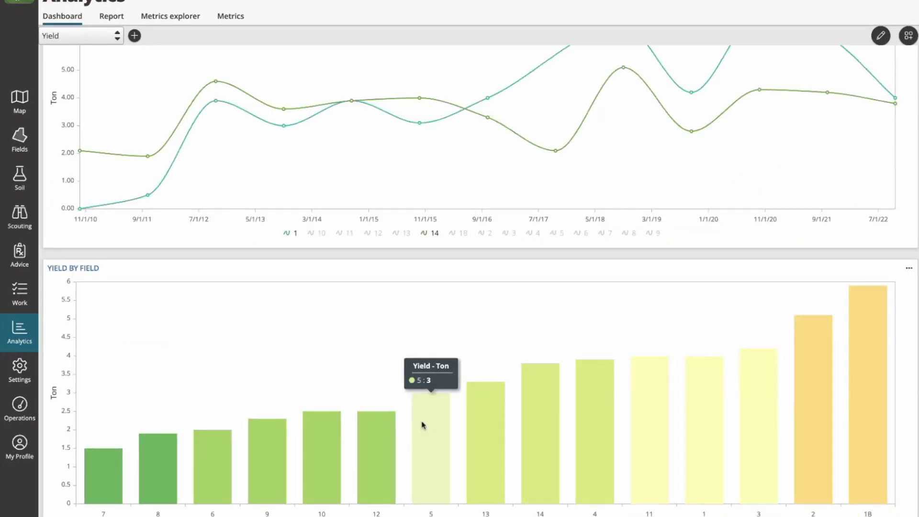
pyautogui.scroll(8, 423, 425)
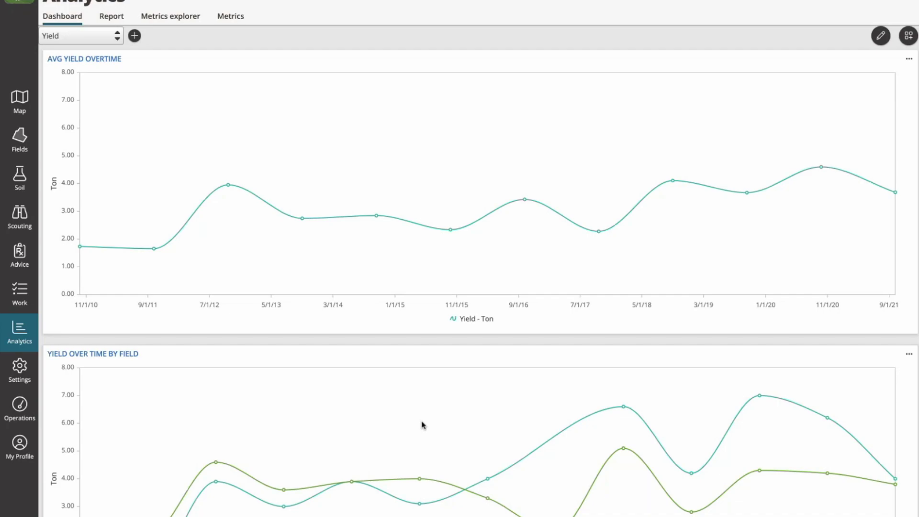
pyautogui.click(90, 36)
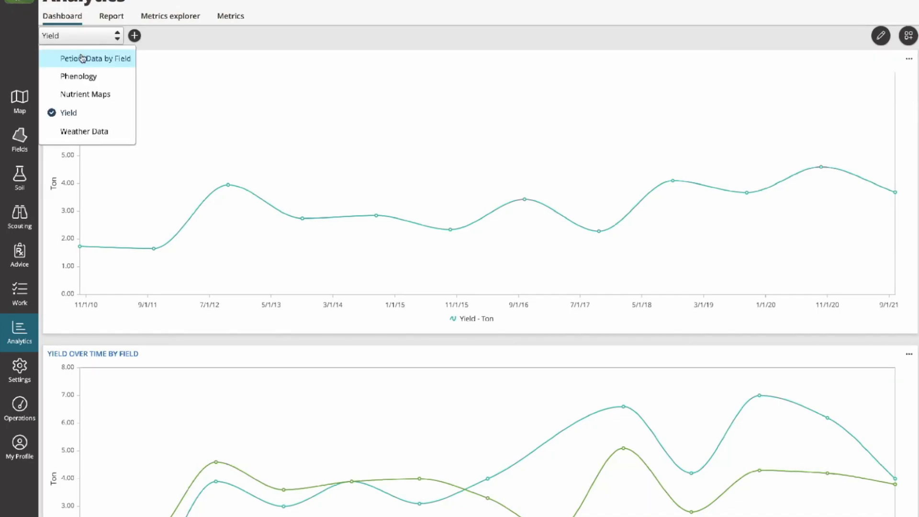
pyautogui.click(83, 58)
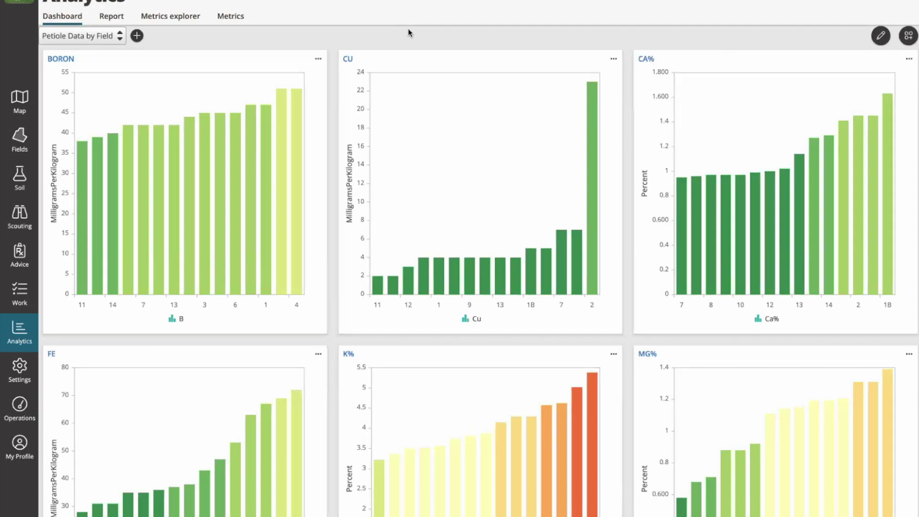